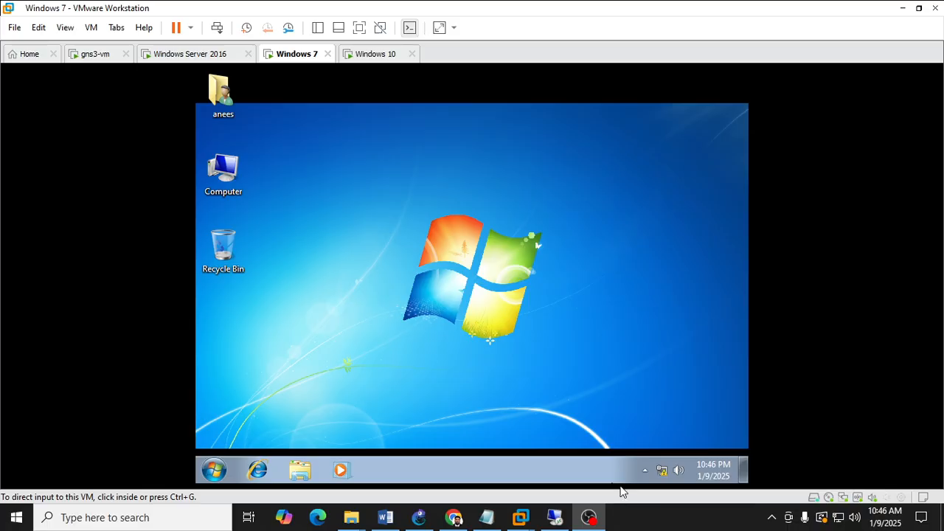
# Switch between the running virtual machine tabs to review each VM, ending on Windows 7.
pyautogui.moveTo(520, 517)
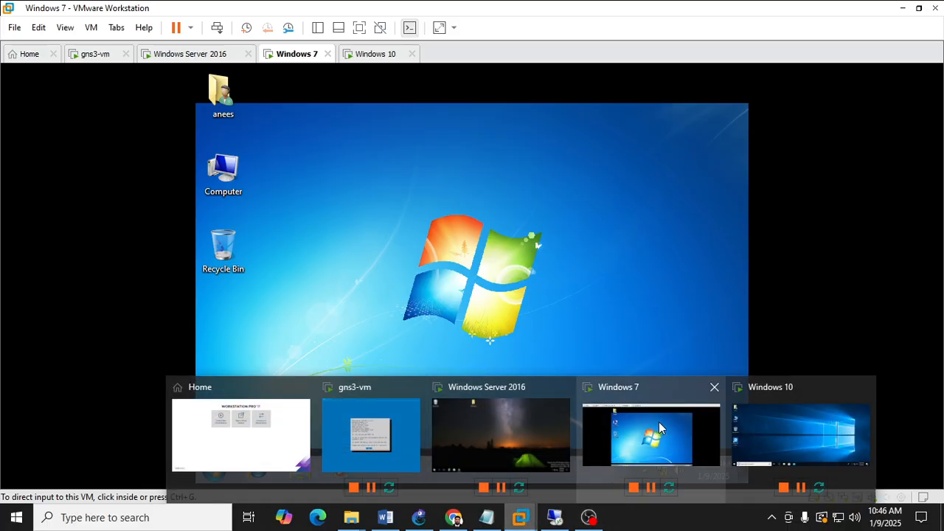
pyautogui.click(565, 398)
pyautogui.hotkey('ctrl', 'alt')
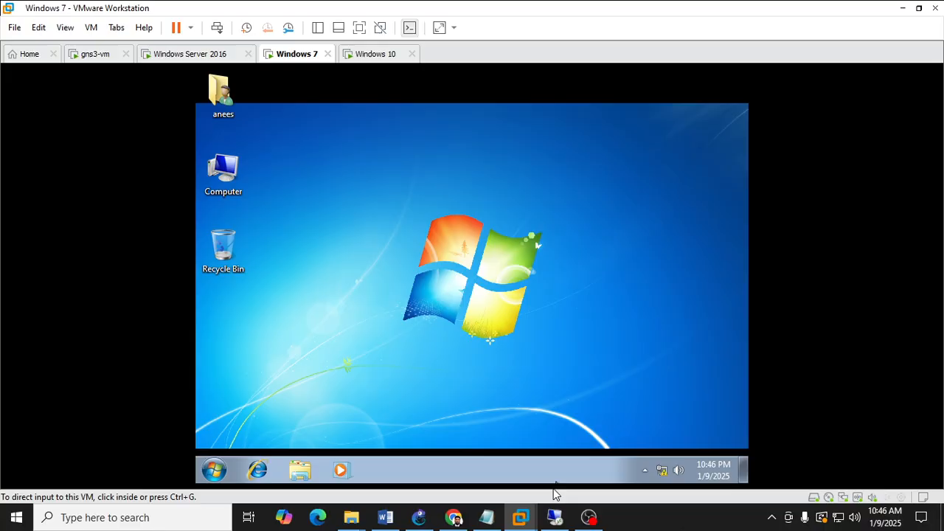
pyautogui.moveTo(520, 516)
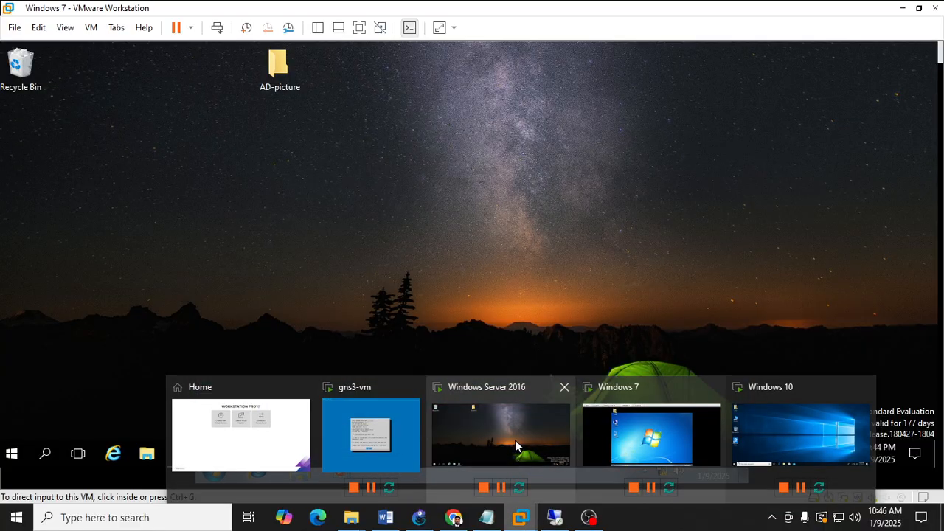
pyautogui.click(515, 439)
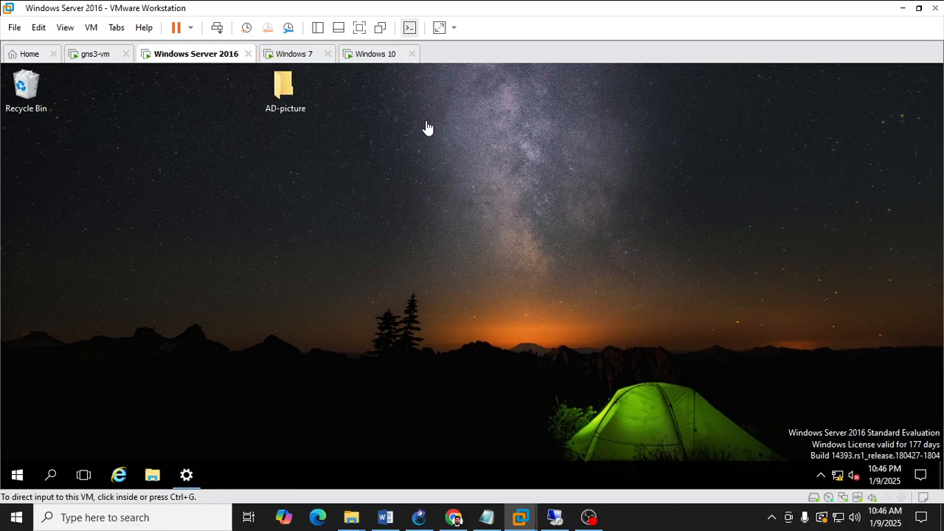
pyautogui.click(371, 57)
pyautogui.click(299, 59)
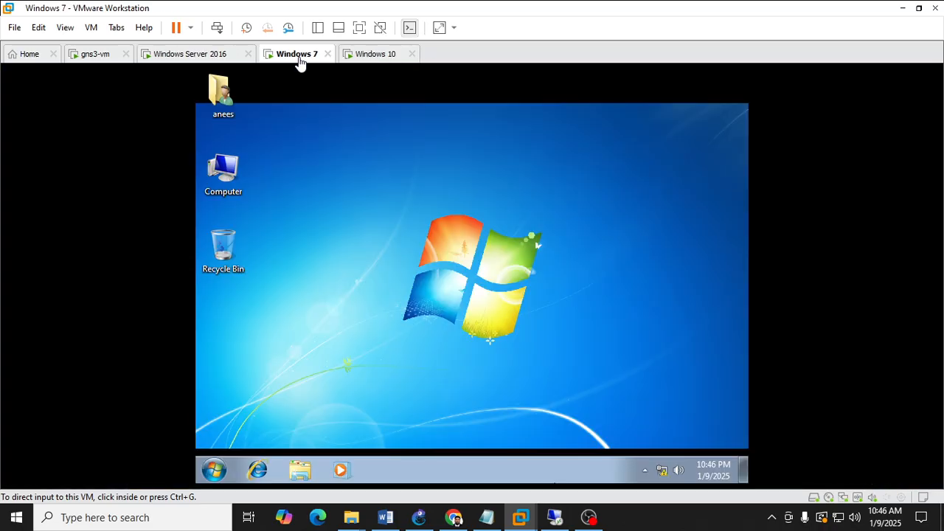
pyautogui.click(213, 59)
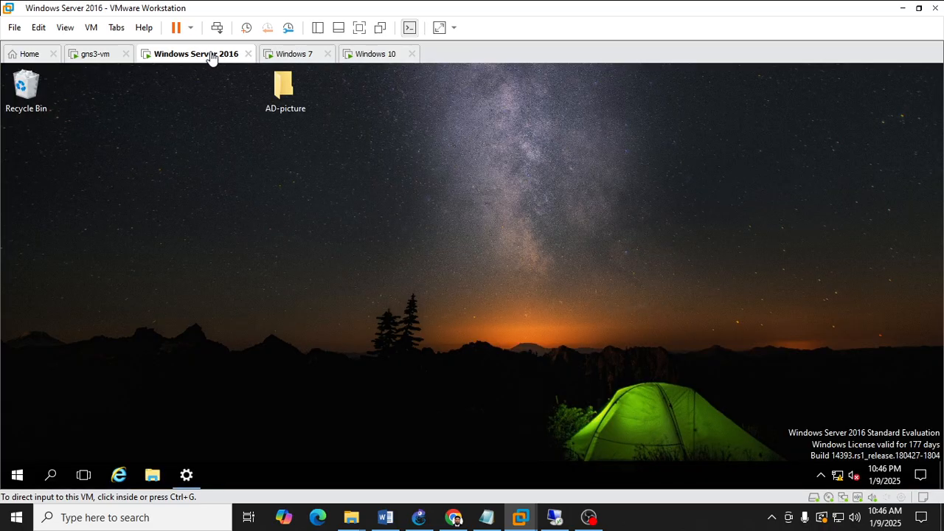
pyautogui.click(292, 59)
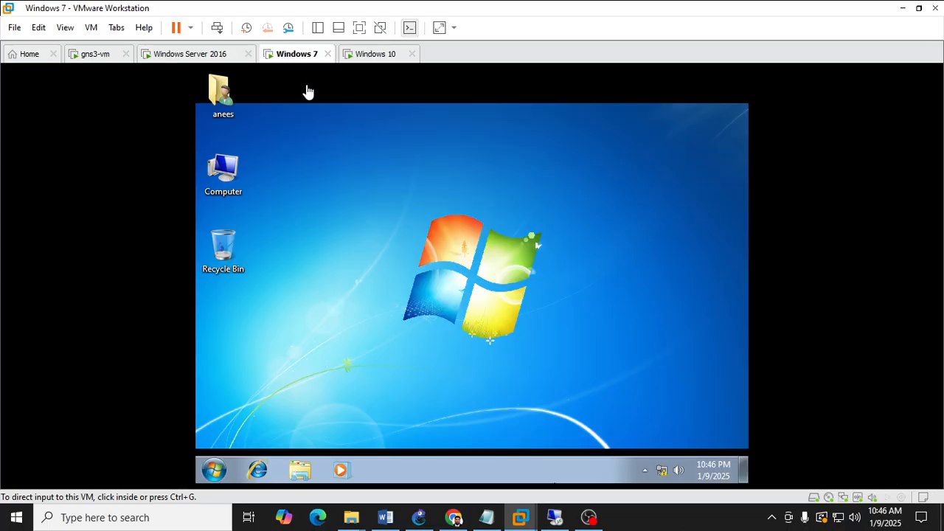
pyautogui.click(359, 62)
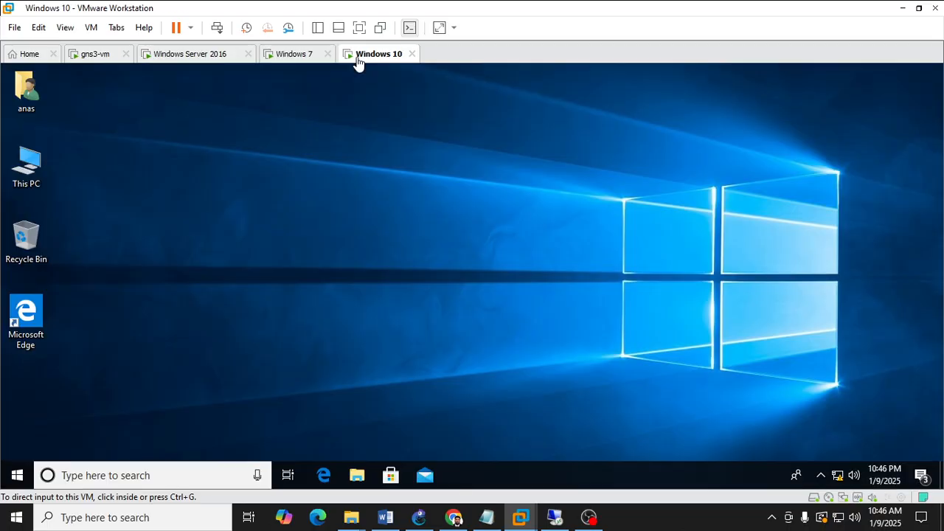
pyautogui.click(291, 59)
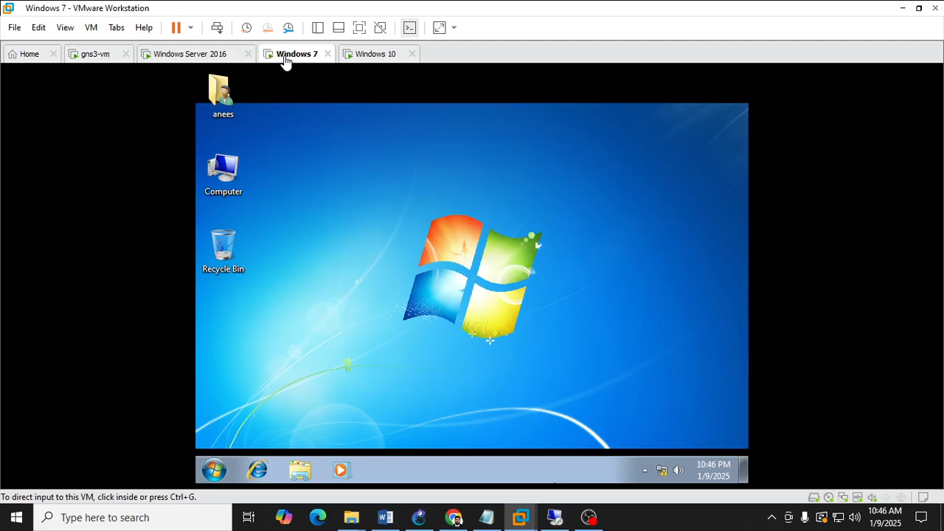
# Open the Windows 7 computer's system properties and scroll to the computer name and domain settings.
pyautogui.rightClick(227, 168)
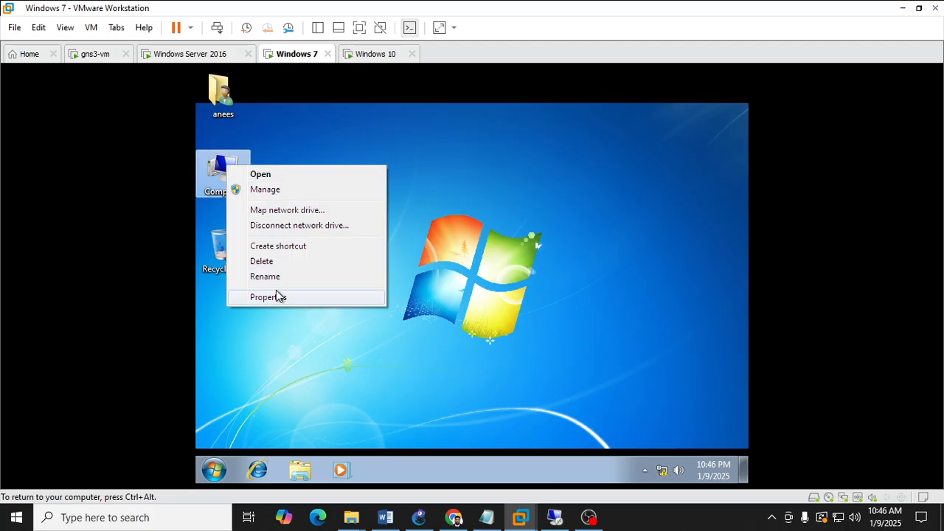
pyautogui.click(273, 295)
pyautogui.scroll(-2, 534, 380)
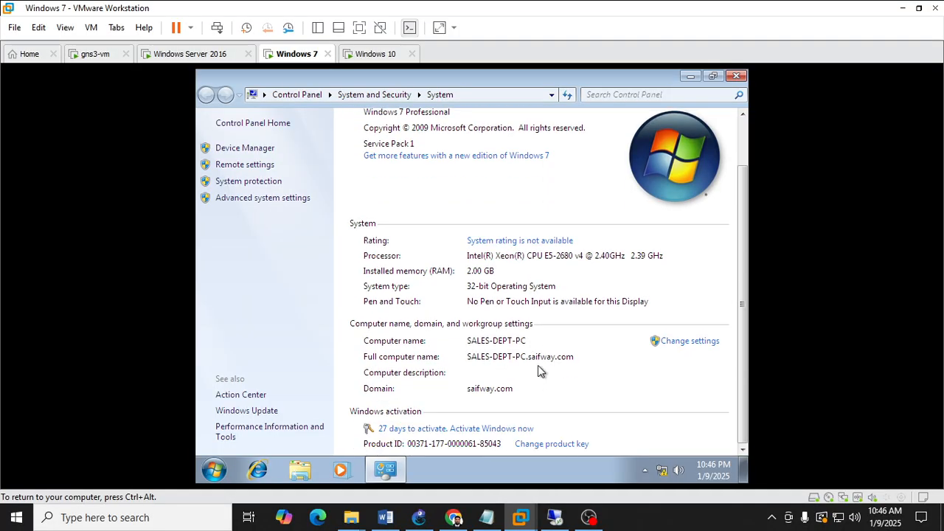
# Open a command prompt and ping saifway.com, stopping the ping after the first replies.
pyautogui.press('super+r')
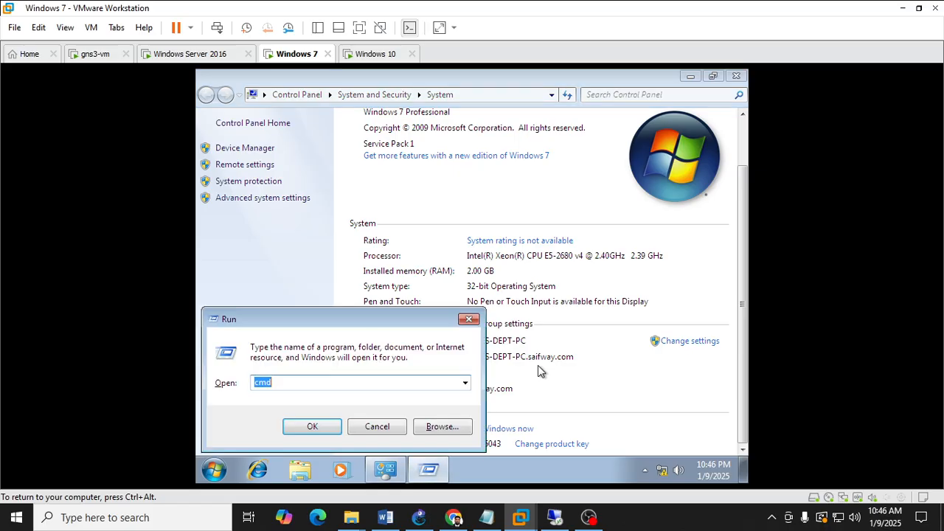
pyautogui.press('Return')
pyautogui.write('p')
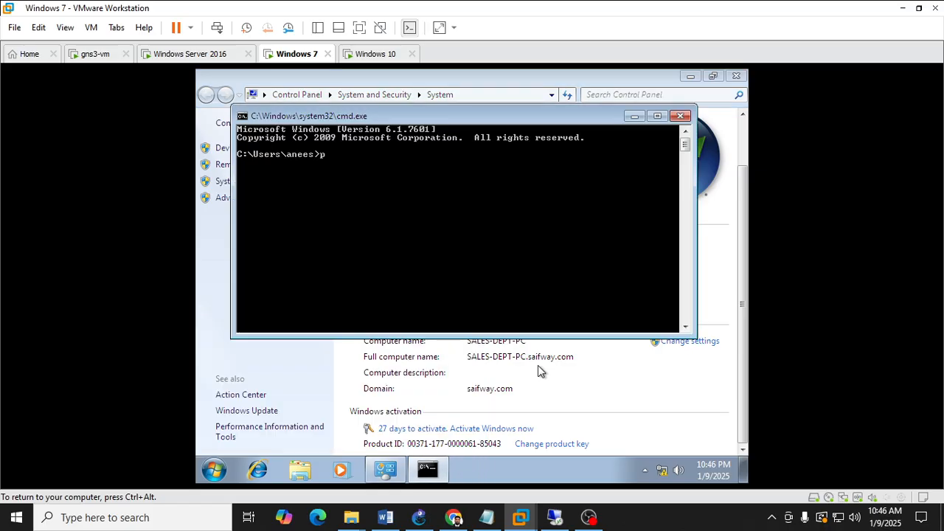
pyautogui.write('ing saifway.com')
pyautogui.press('Return')
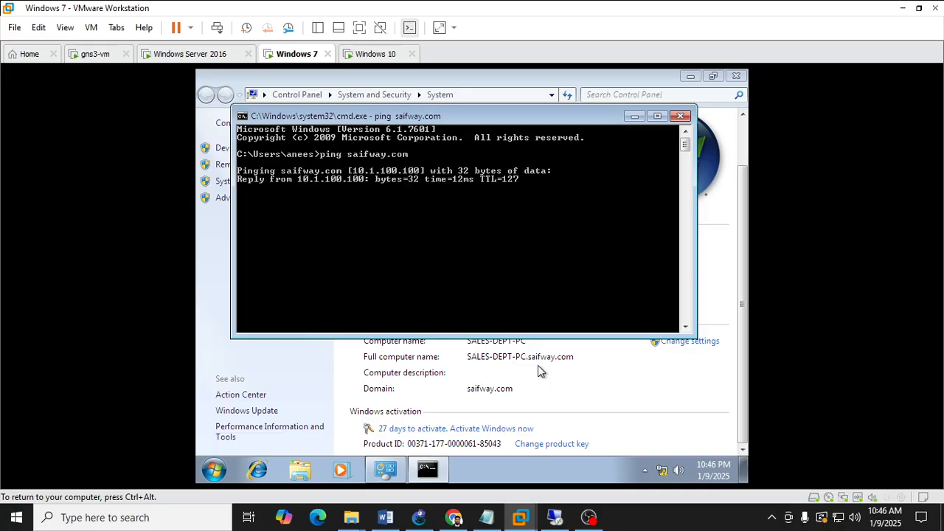
pyautogui.hotkey('ctrl', 'c')
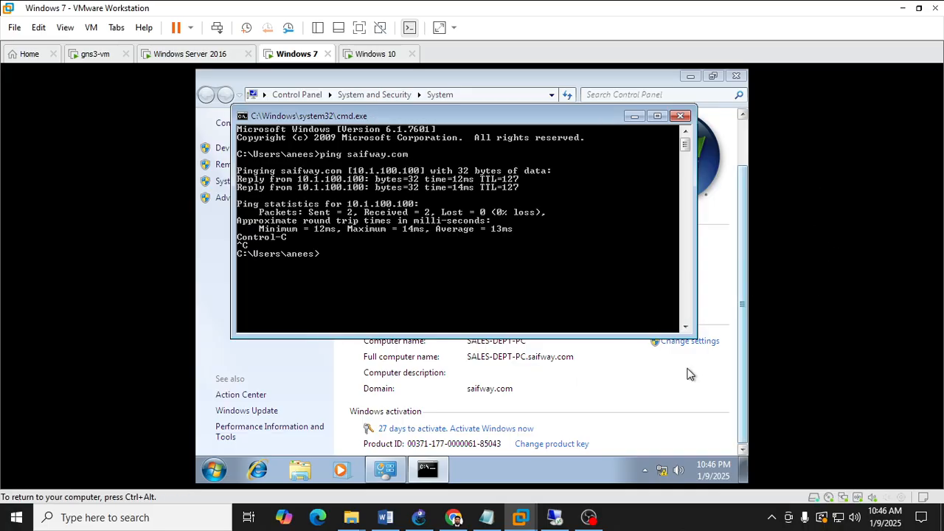
# View the GNS3 network topology, then switch to the Windows Server 2016 virtual machine.
pyautogui.click(417, 517)
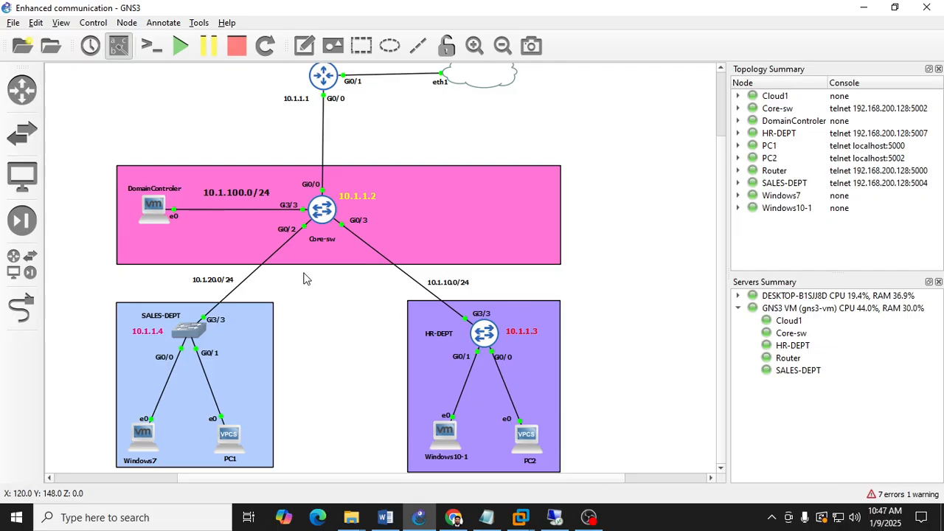
pyautogui.click(420, 518)
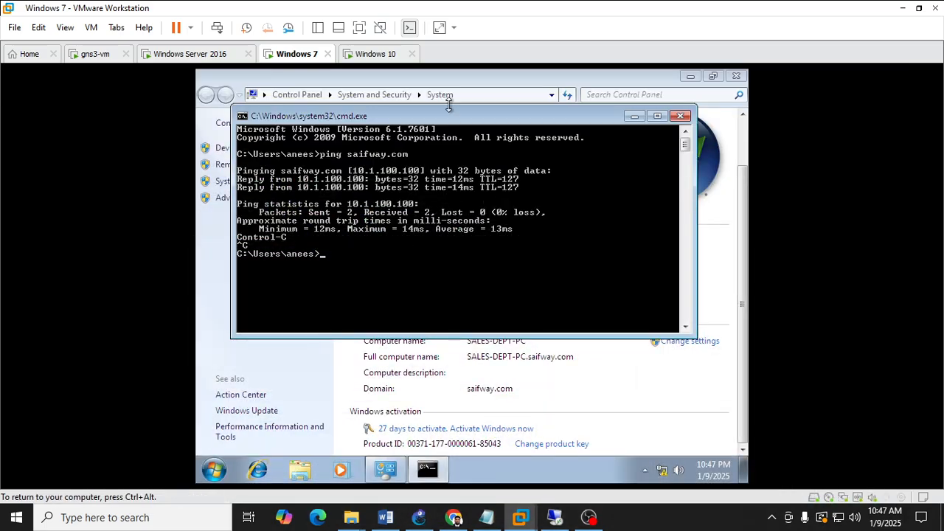
pyautogui.click(371, 55)
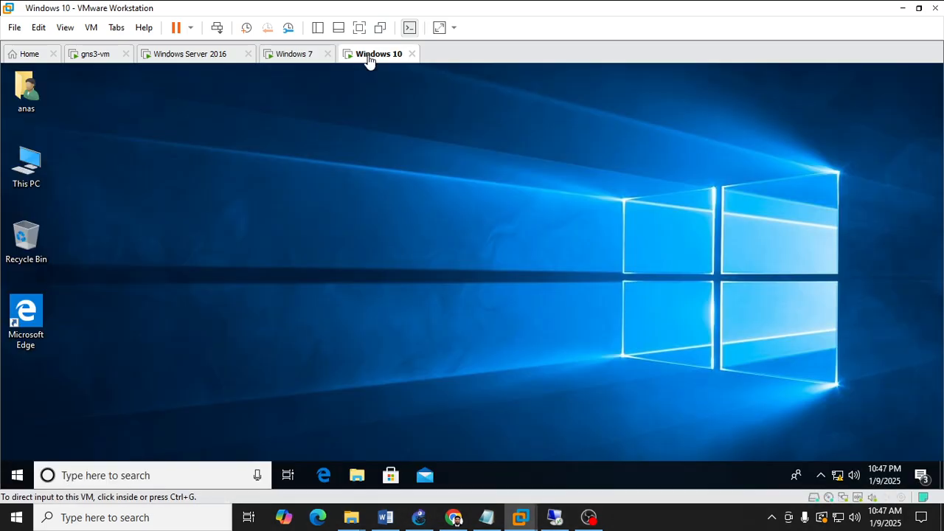
pyautogui.click(290, 55)
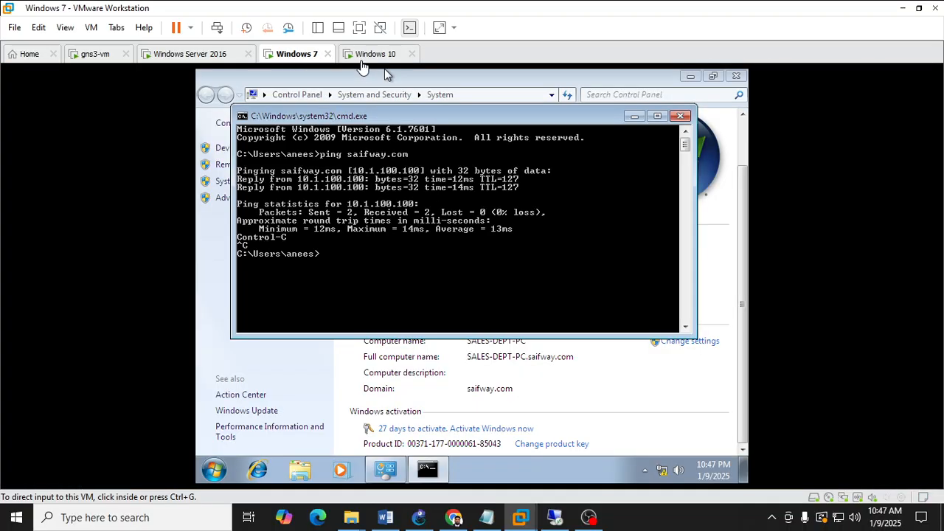
pyautogui.click(364, 56)
pyautogui.click(298, 58)
pyautogui.click(215, 58)
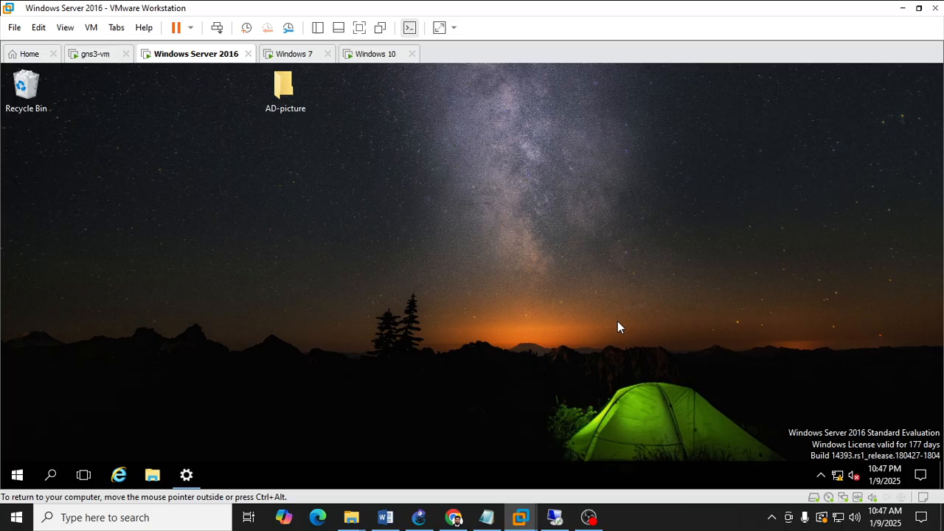
pyautogui.rightClick(611, 281)
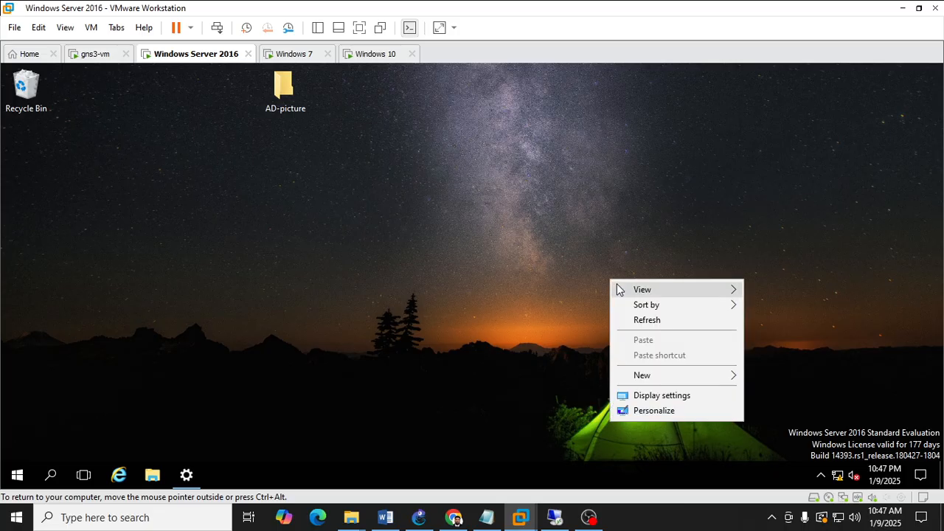
pyautogui.click(636, 318)
pyautogui.rightClick(422, 196)
pyautogui.click(461, 238)
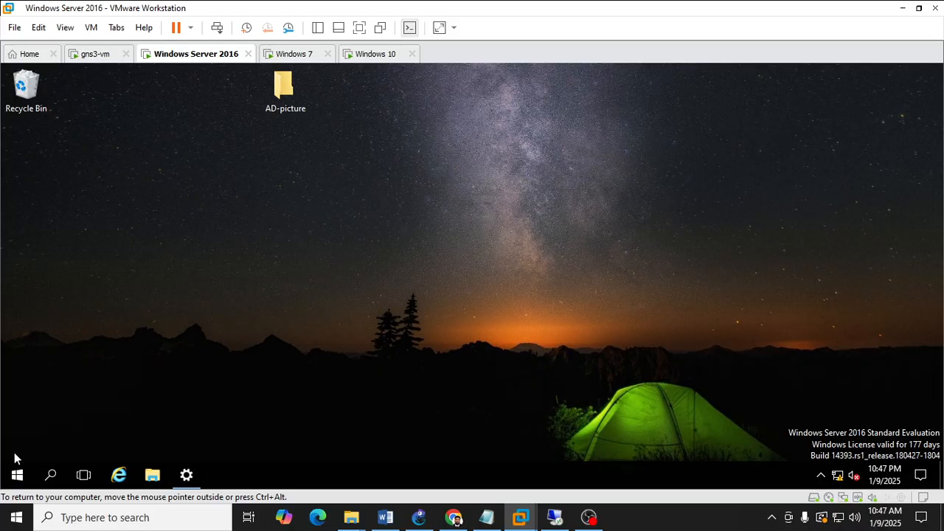
# Open Server Manager and launch Active Directory Users and Computers from its tools list.
pyautogui.click(16, 475)
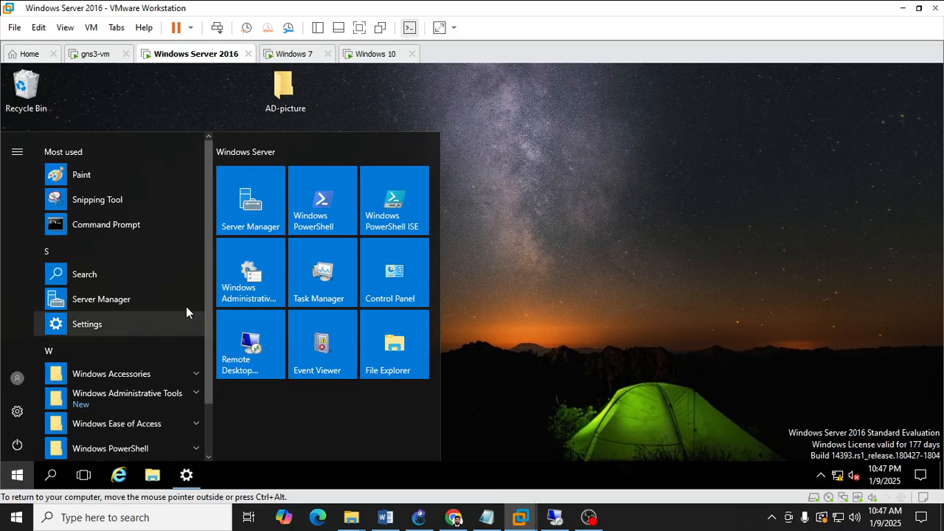
pyautogui.click(249, 212)
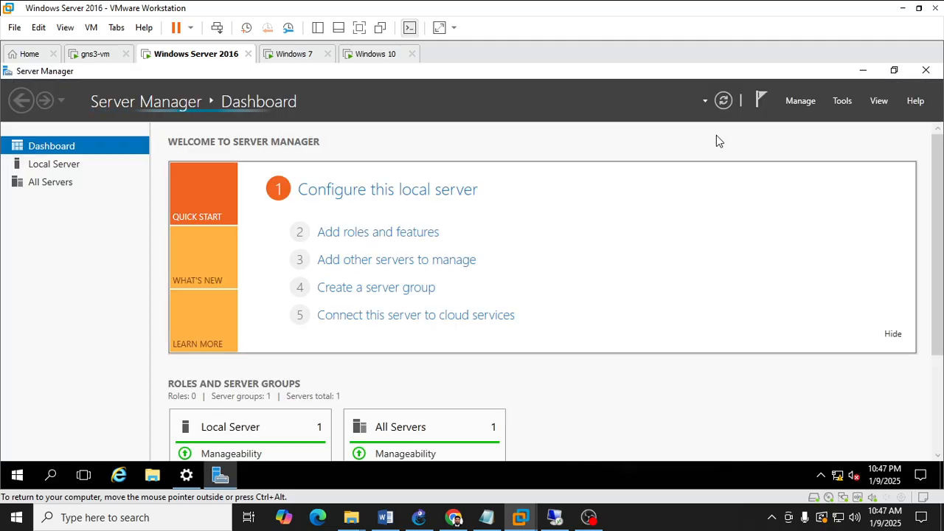
pyautogui.click(842, 102)
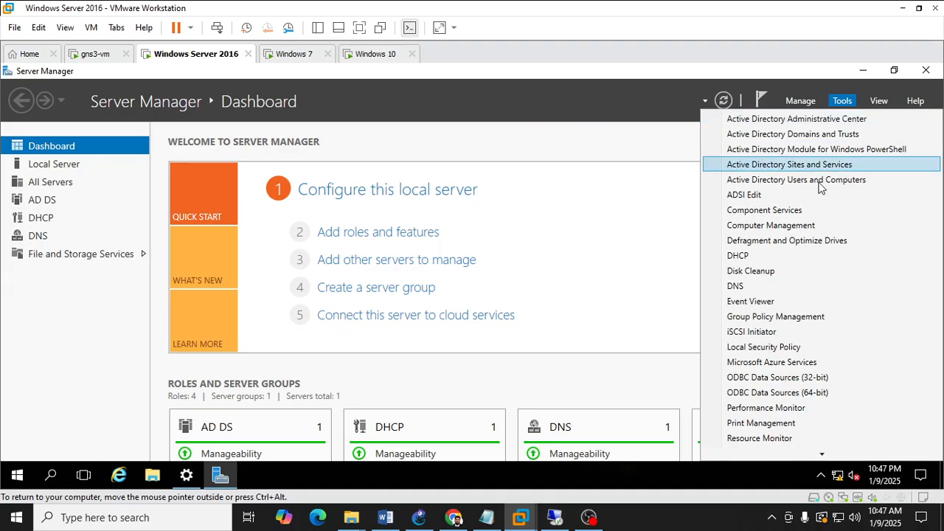
pyautogui.click(644, 118)
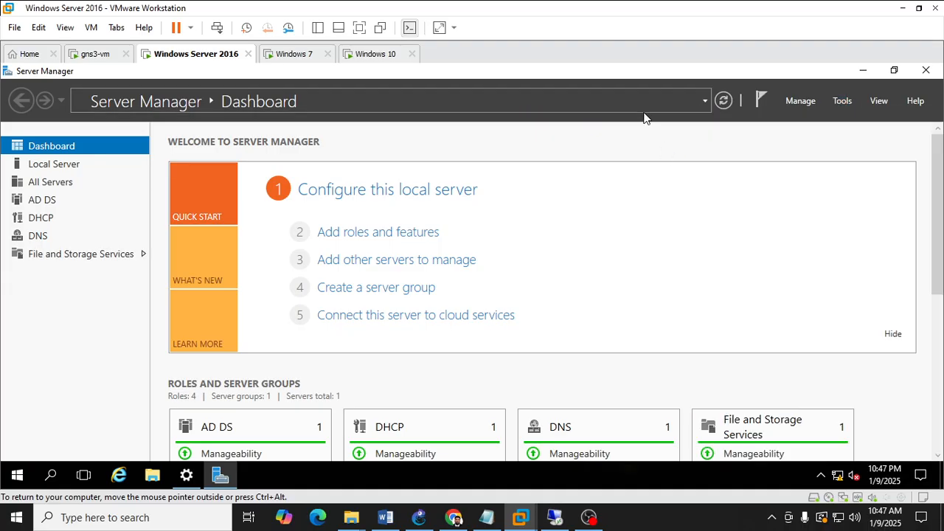
pyautogui.click(840, 100)
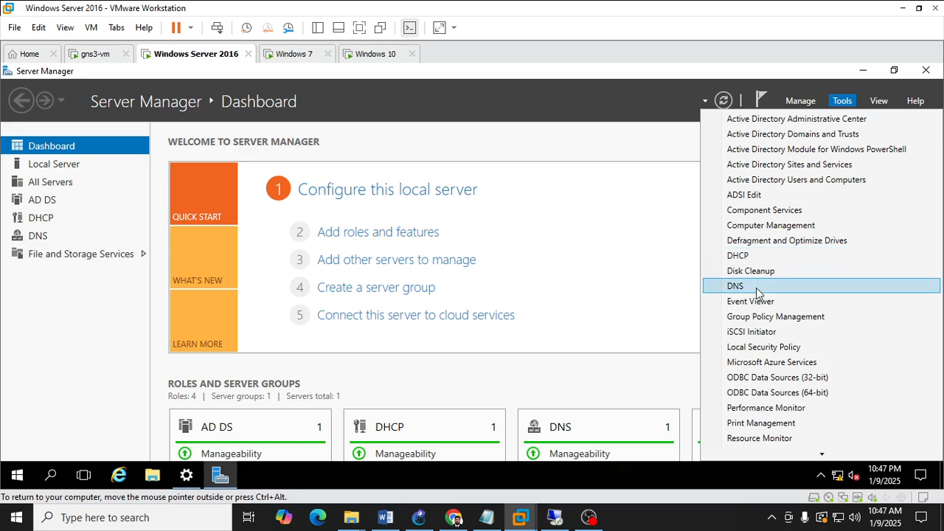
pyautogui.click(787, 182)
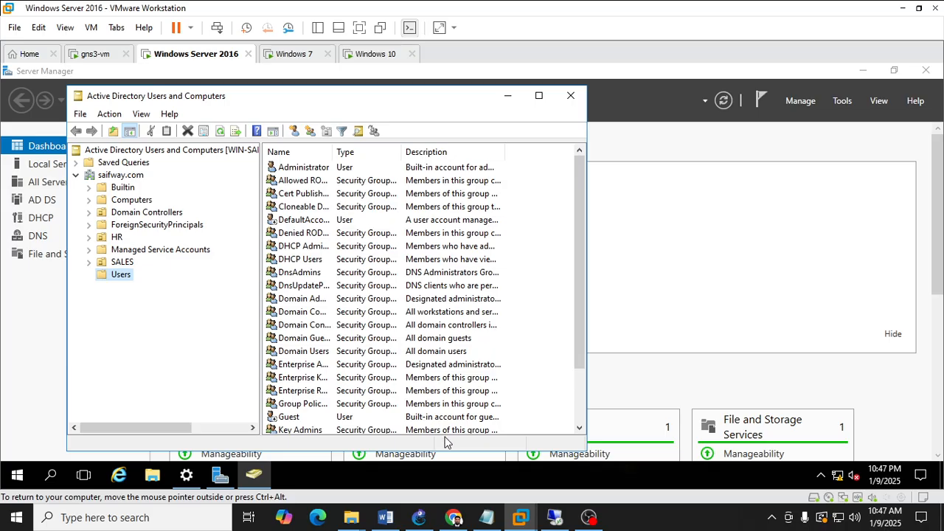
# Enlarge the Active Directory Users and Computers window and browse the HR, SALES and Computers containers, widening the Name column.
pyautogui.moveTo(587, 135); pyautogui.dragTo(874, 172)
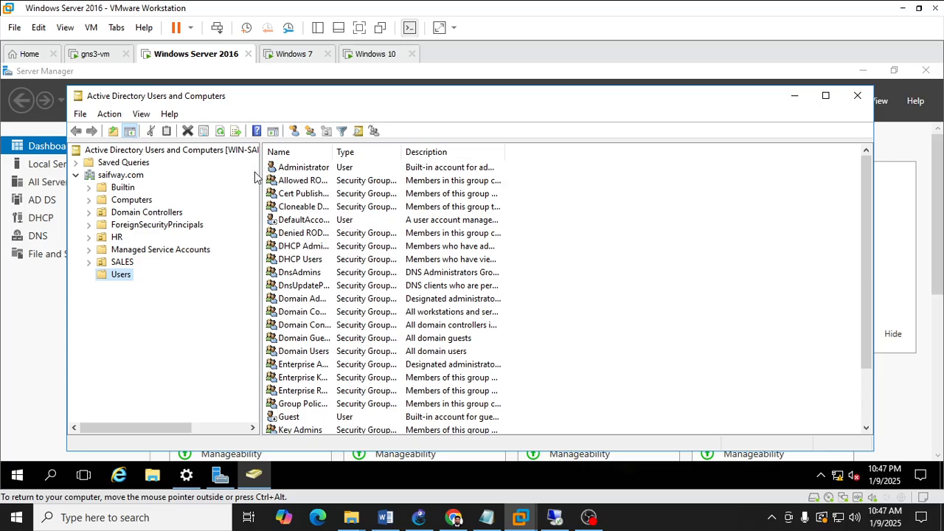
pyautogui.click(108, 239)
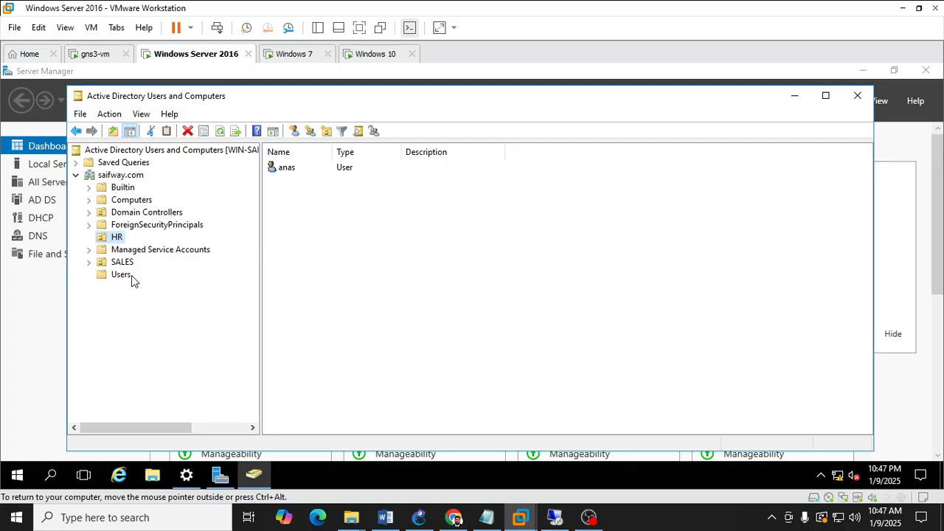
pyautogui.click(415, 520)
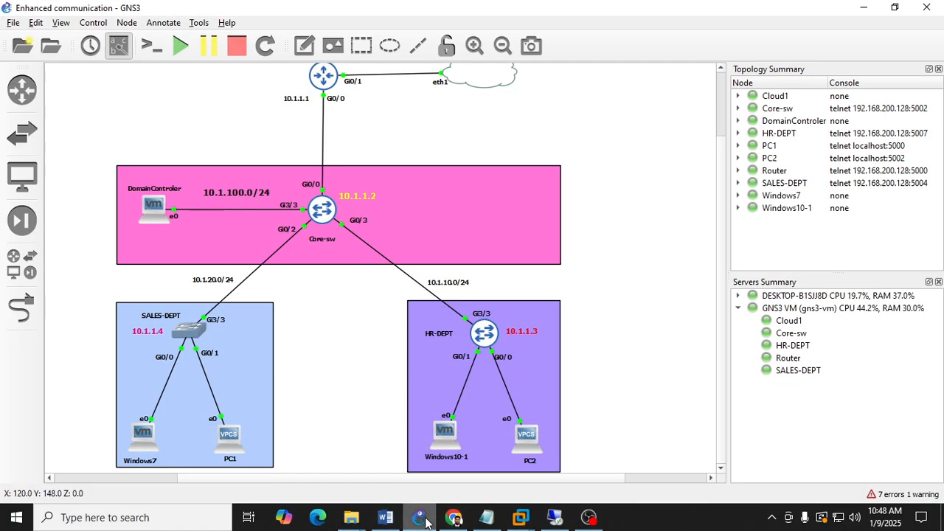
pyautogui.click(520, 517)
pyautogui.click(117, 263)
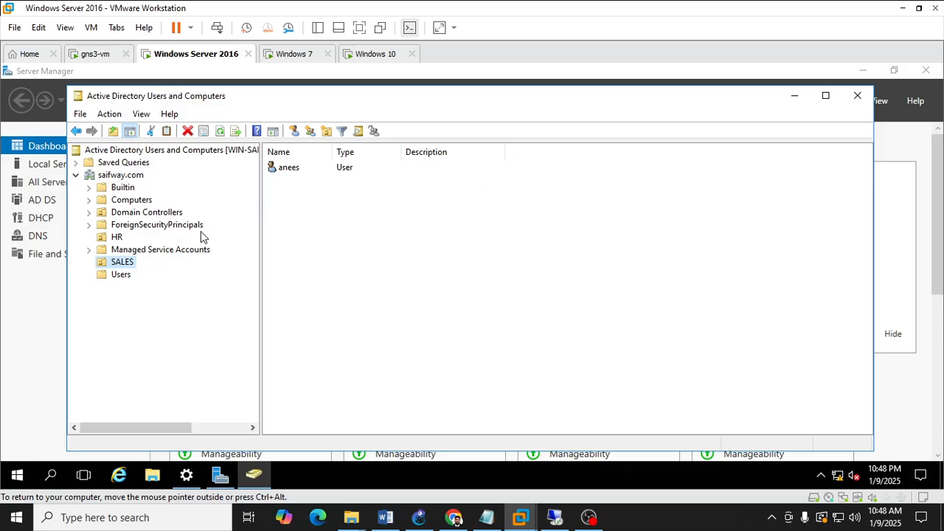
pyautogui.click(125, 200)
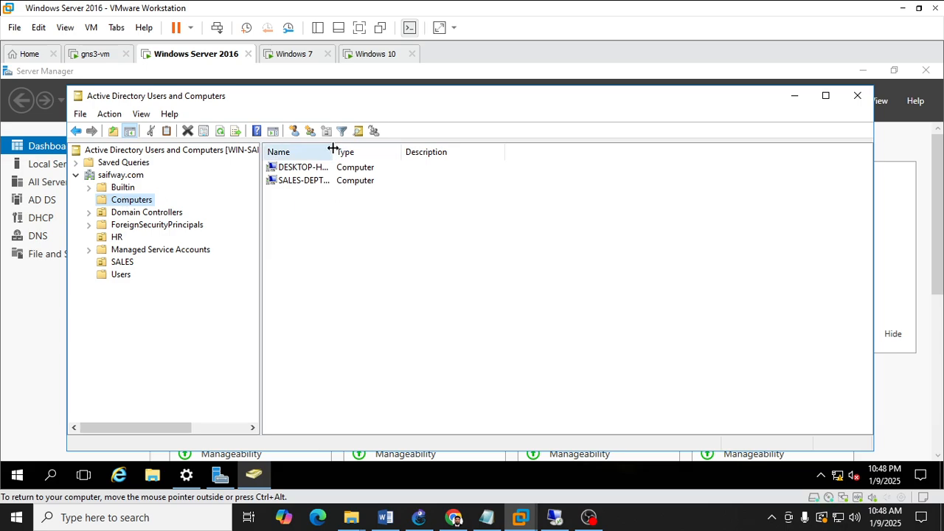
pyautogui.moveTo(334, 152); pyautogui.dragTo(406, 153)
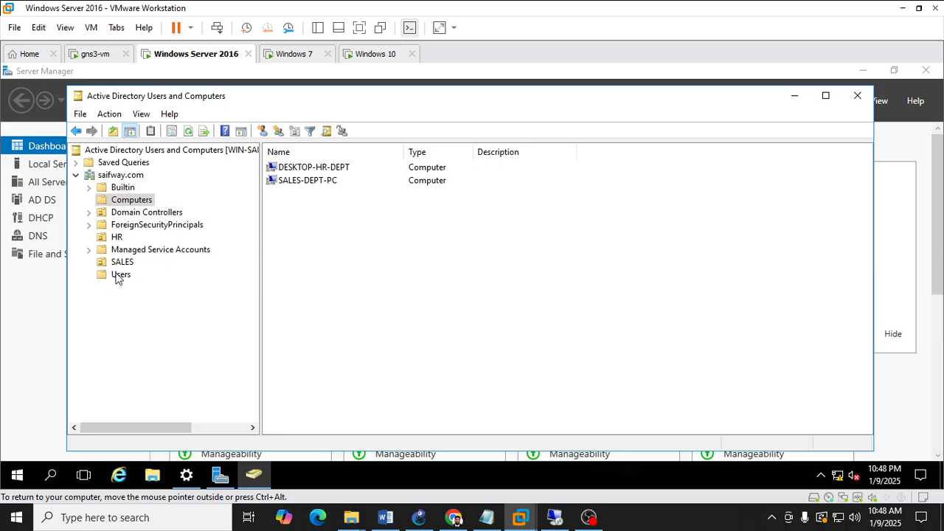
# Close Active Directory Users and Computers and glance through Server Manager's tools list without launching anything.
pyautogui.click(852, 107)
pyautogui.click(845, 101)
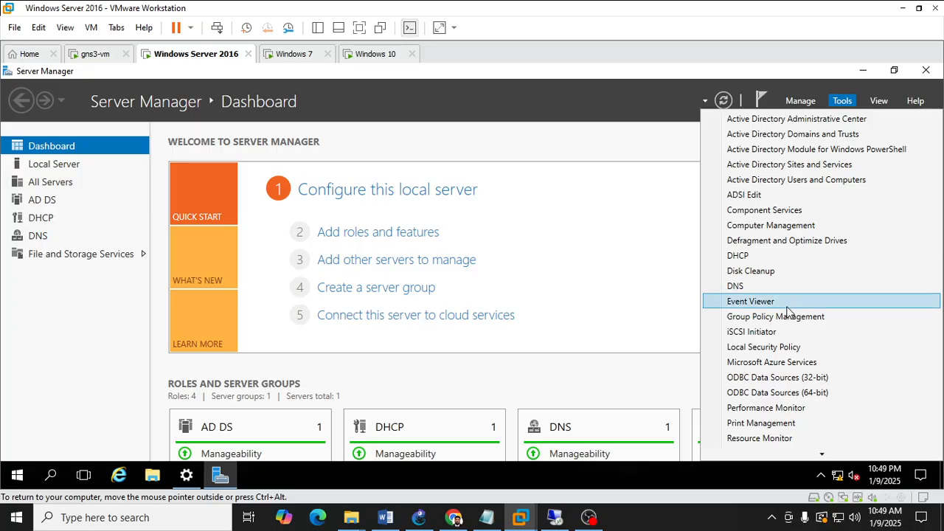
pyautogui.click(842, 100)
pyautogui.click(842, 100)
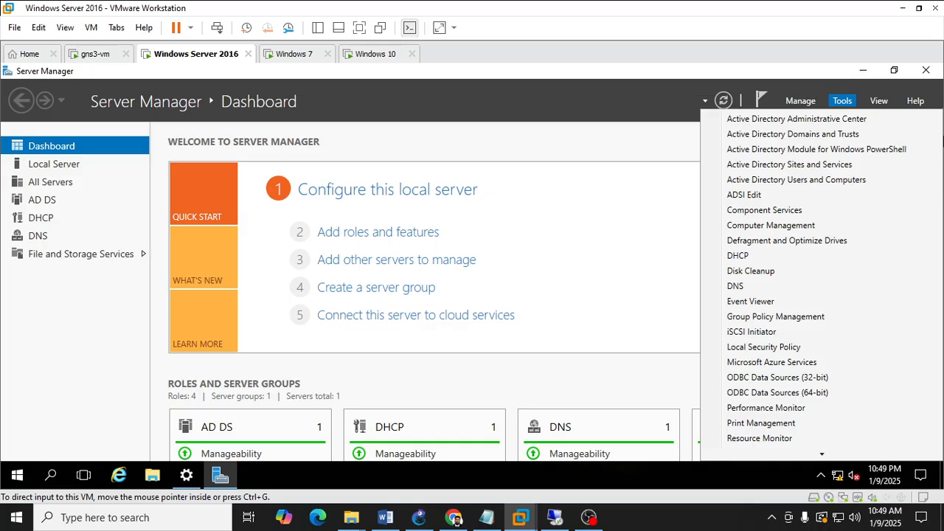
pyautogui.click(837, 105)
pyautogui.click(839, 103)
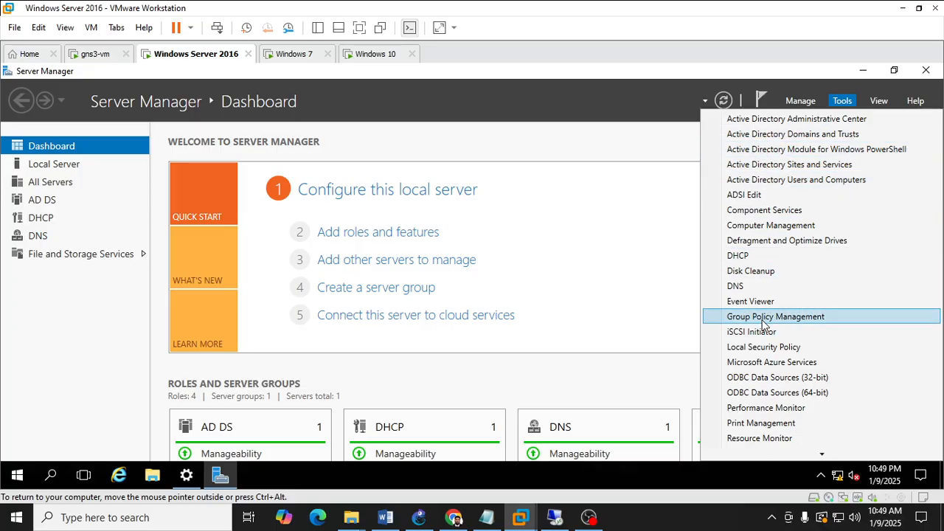
pyautogui.click(587, 228)
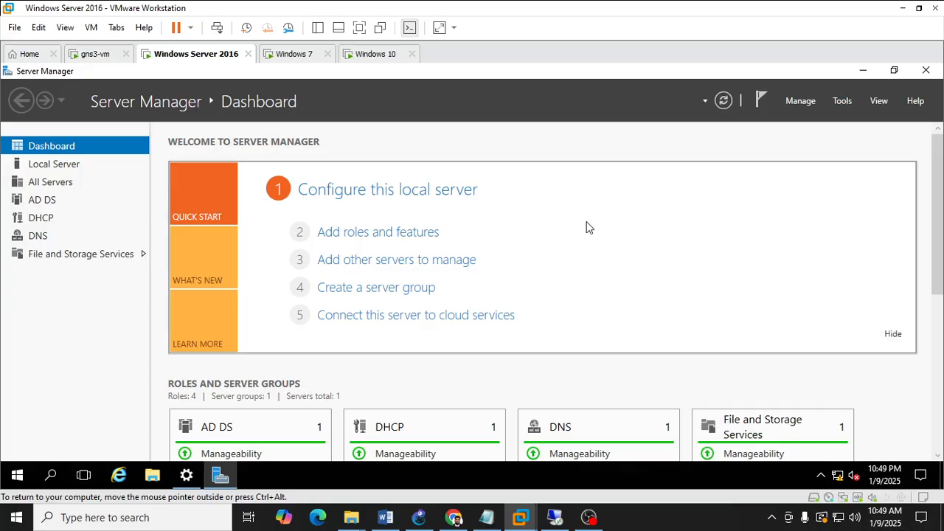
# Open a command prompt, launch Group Policy Management by running gpmc.msc, and close it again.
pyautogui.press('super+r')
pyautogui.press('Return')
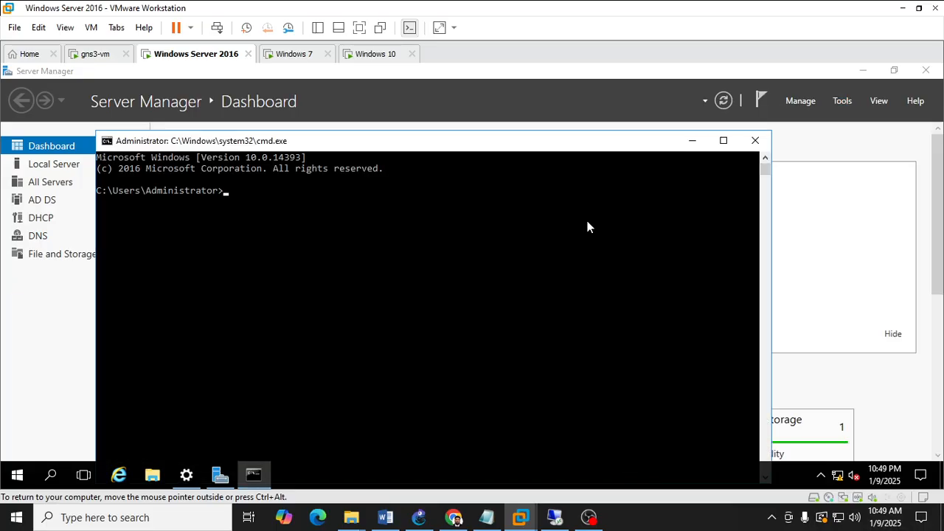
pyautogui.write('gpmc.c')
pyautogui.press('BackSpace')
pyautogui.write('msc')
pyautogui.press('Return')
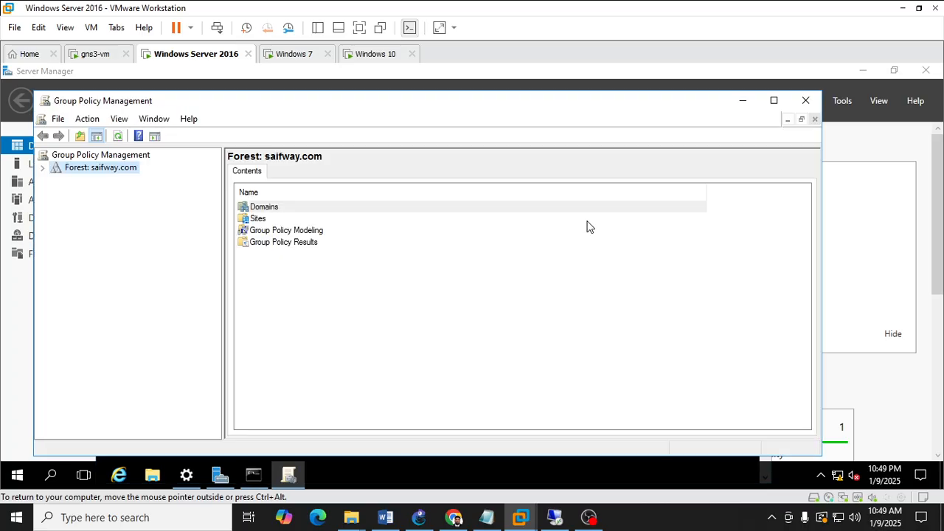
pyautogui.click(806, 100)
pyautogui.press('super')
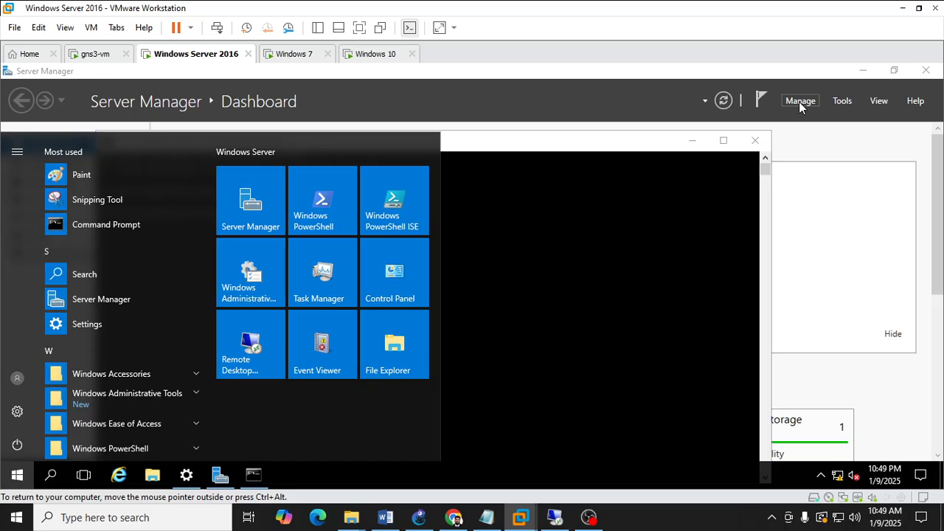
pyautogui.press('super+r')
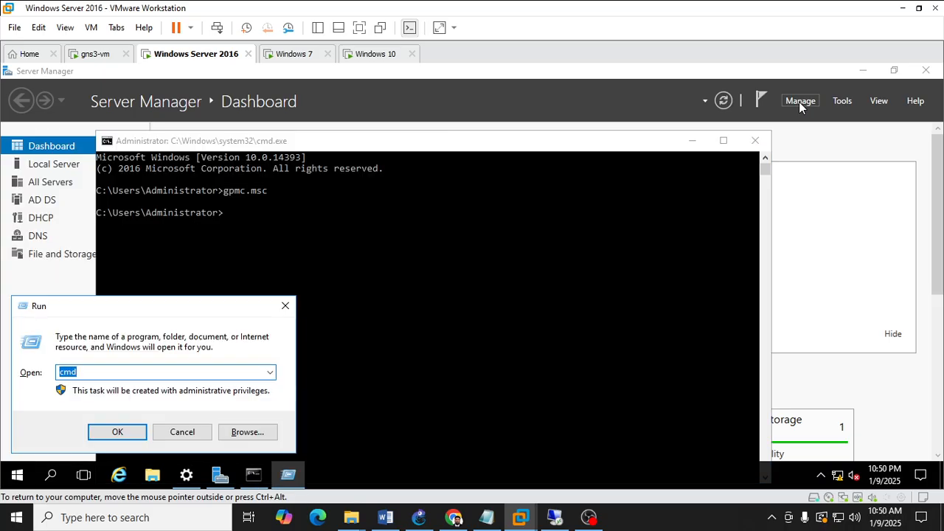
pyautogui.write('g')
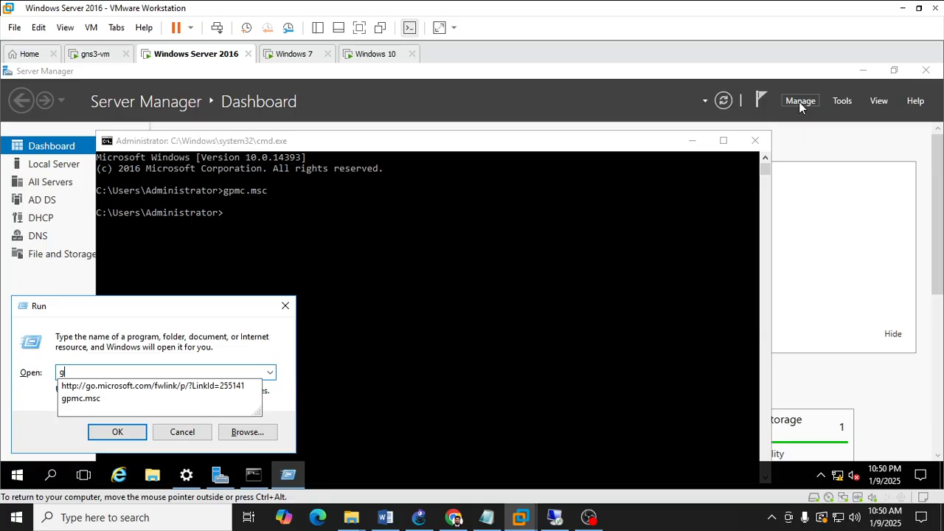
pyautogui.write('pmc.msc')
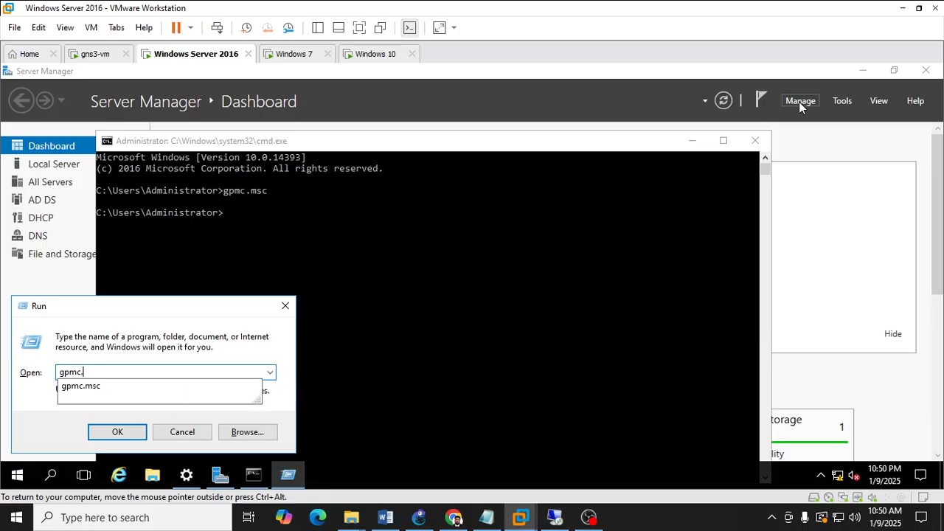
pyautogui.press('Return')
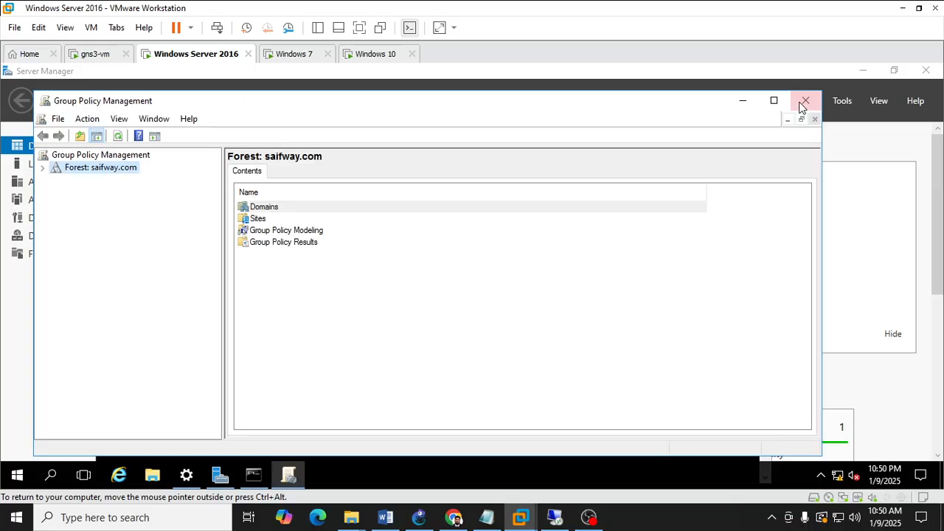
pyautogui.click(806, 100)
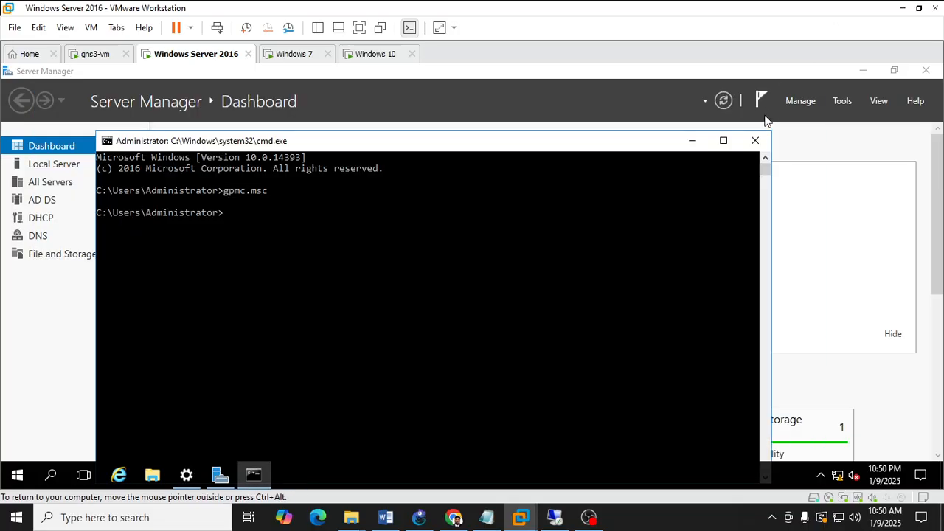
# Minimize Server Manager and run gpedit from the command prompt to open the Local Group Policy Editor.
pyautogui.click(691, 140)
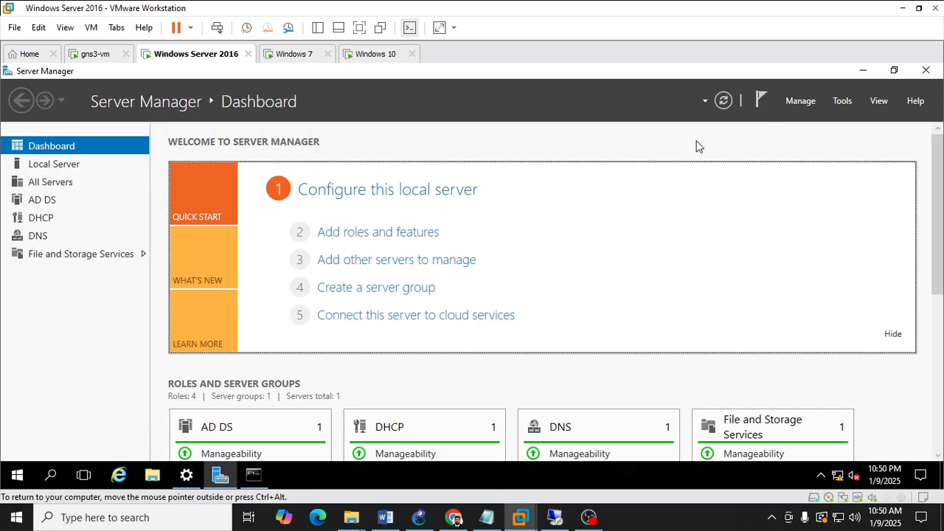
pyautogui.click(862, 70)
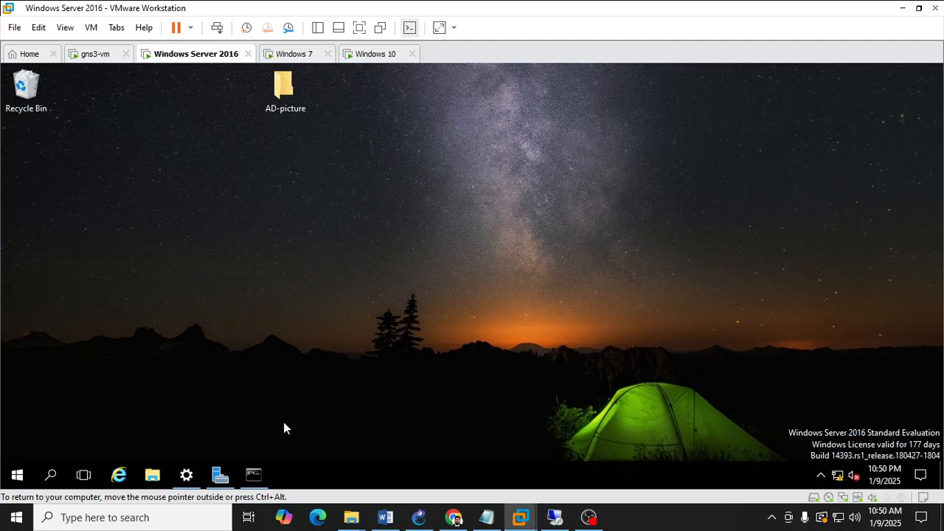
pyautogui.click(254, 474)
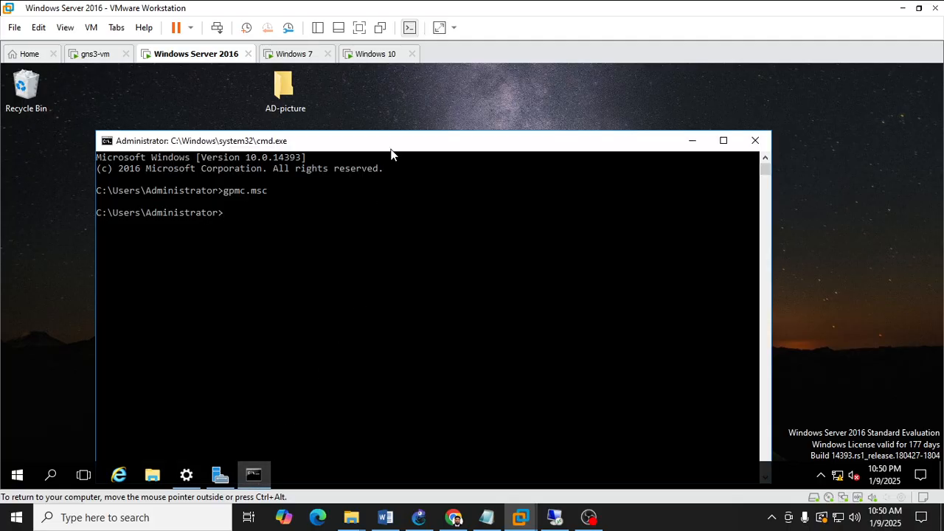
pyautogui.moveTo(396, 135)
pyautogui.mouseDown()
pyautogui.moveTo(396, 153)
pyautogui.moveTo(399, 118)
pyautogui.mouseUp()
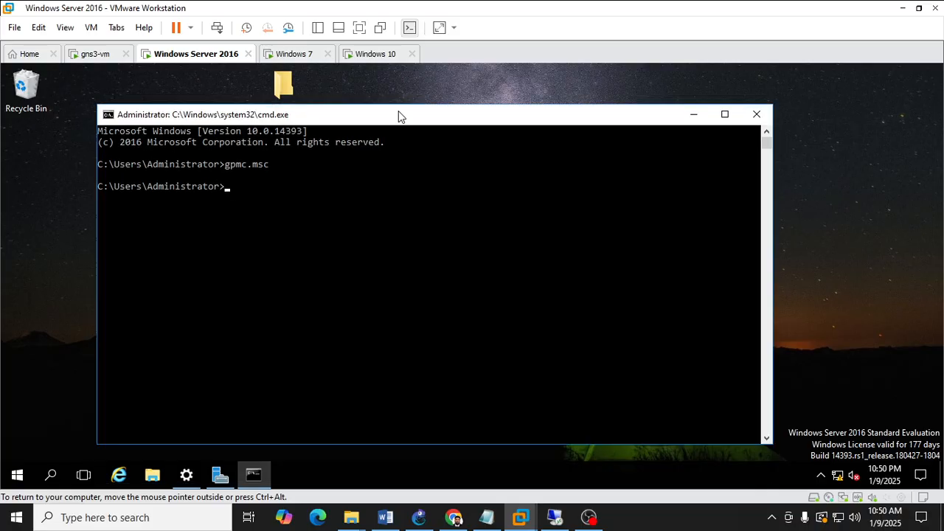
pyautogui.click(694, 116)
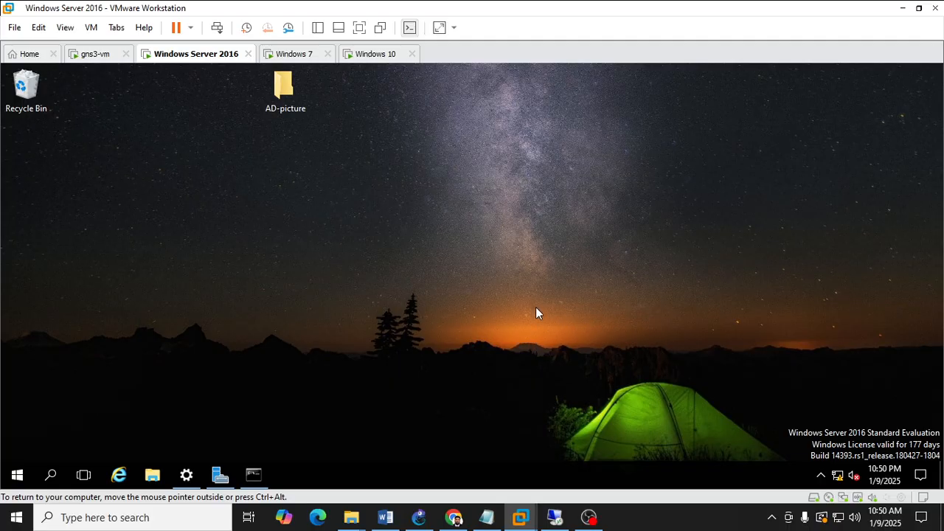
pyautogui.click(253, 474)
pyautogui.click(377, 242)
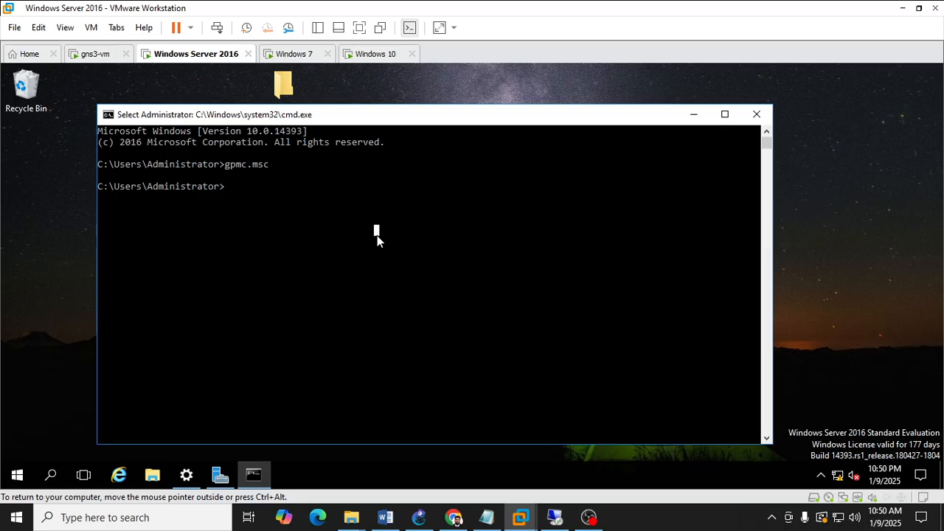
pyautogui.write('gpedit')
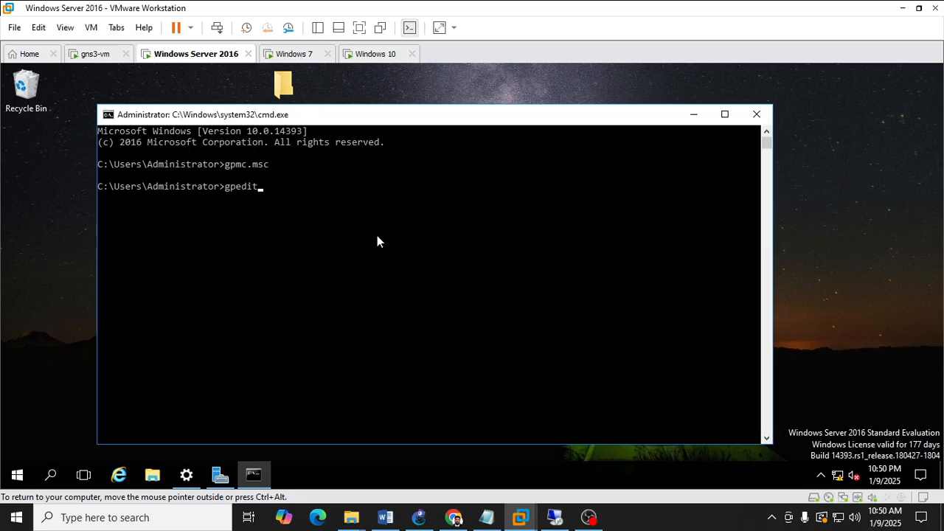
pyautogui.press('Return')
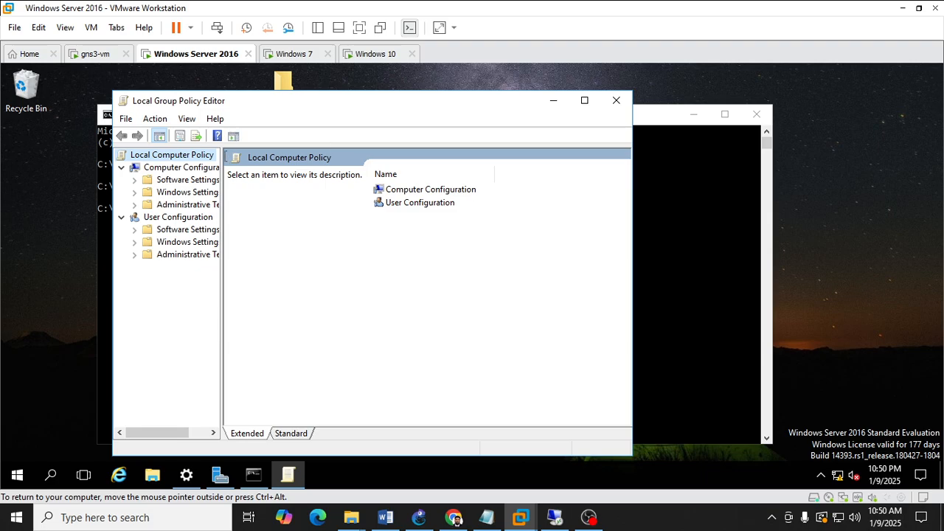
# Widen the editor's tree pane and window, then expand Windows Settings under both Computer Configuration and User Configuration.
pyautogui.moveTo(223, 163); pyautogui.dragTo(303, 171)
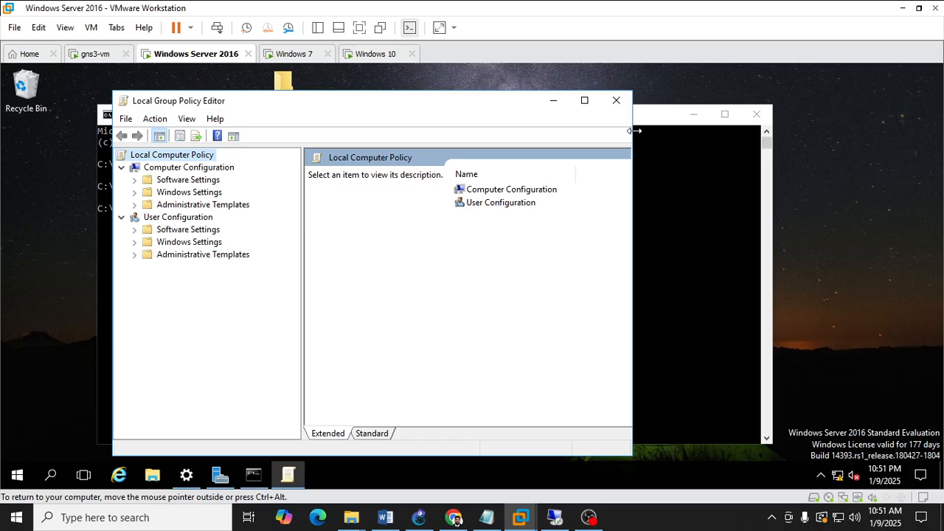
pyautogui.moveTo(634, 130); pyautogui.dragTo(699, 132)
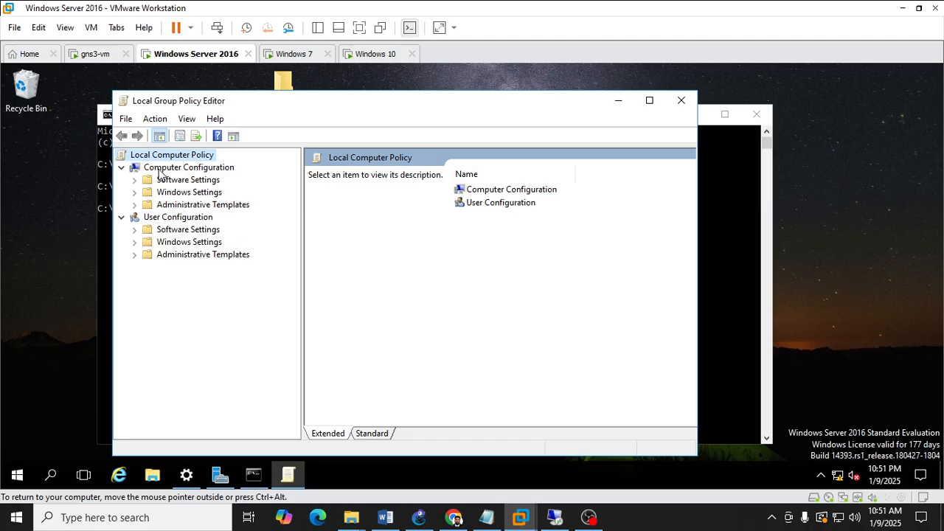
pyautogui.click(121, 168)
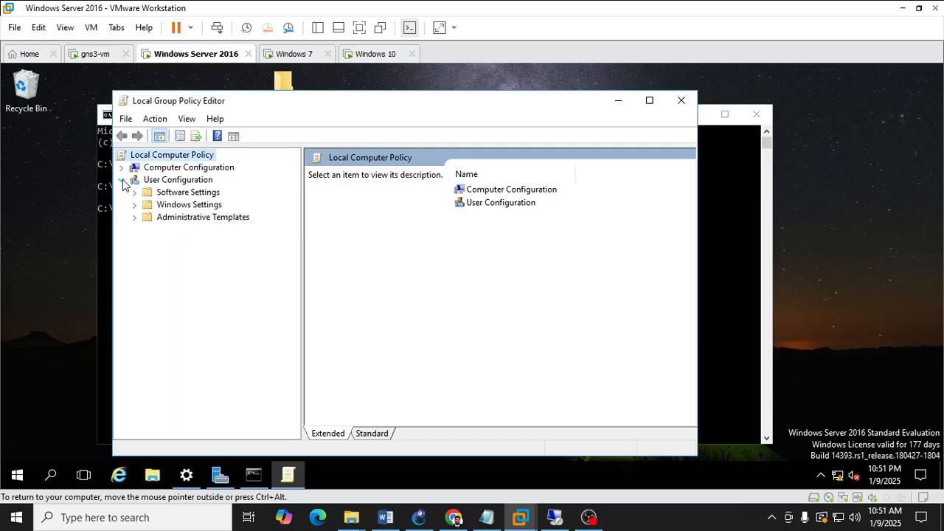
pyautogui.click(122, 179)
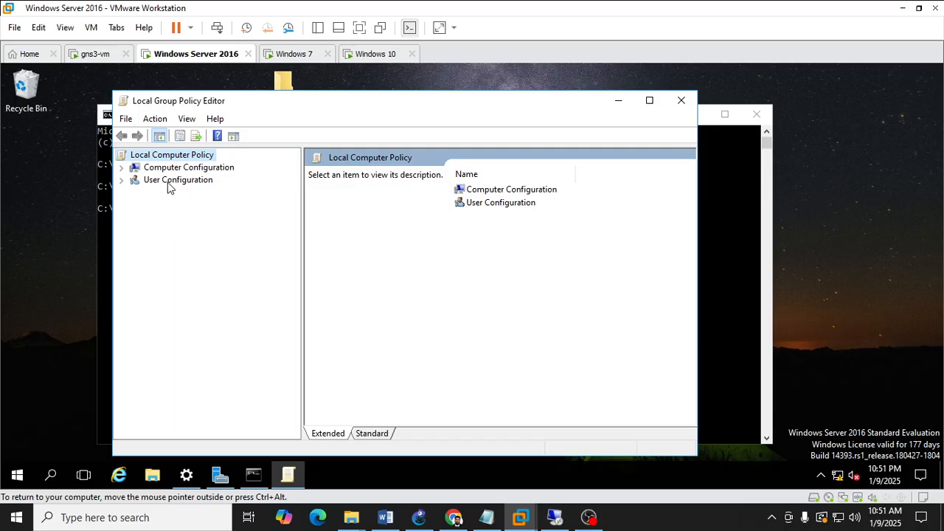
pyautogui.click(121, 168)
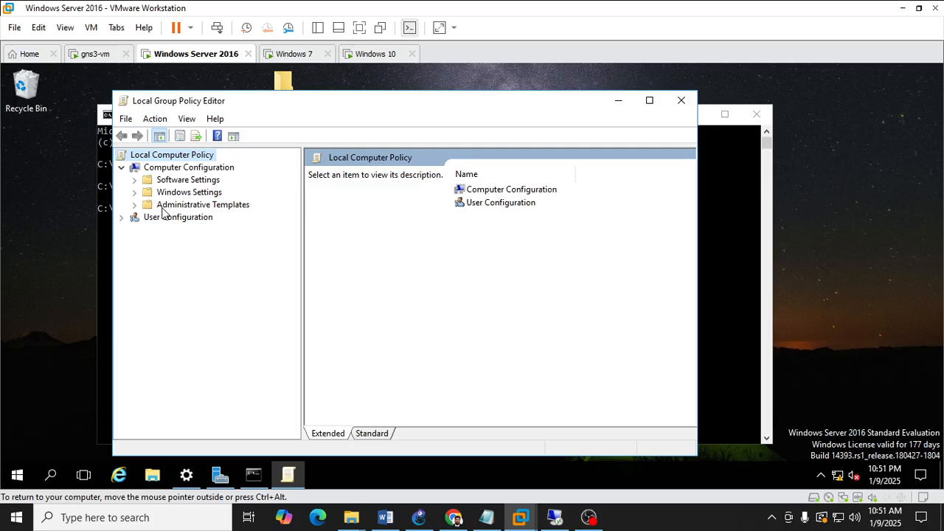
pyautogui.click(122, 218)
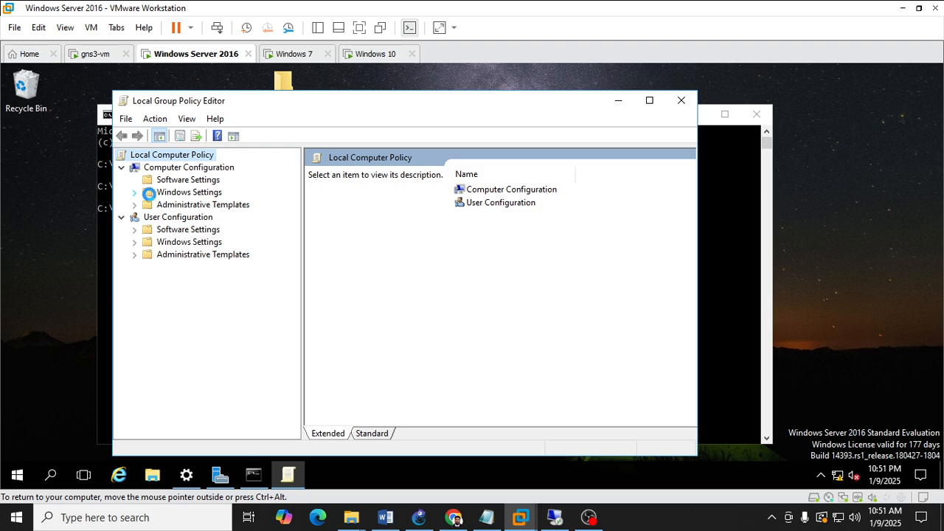
pyautogui.click(134, 191)
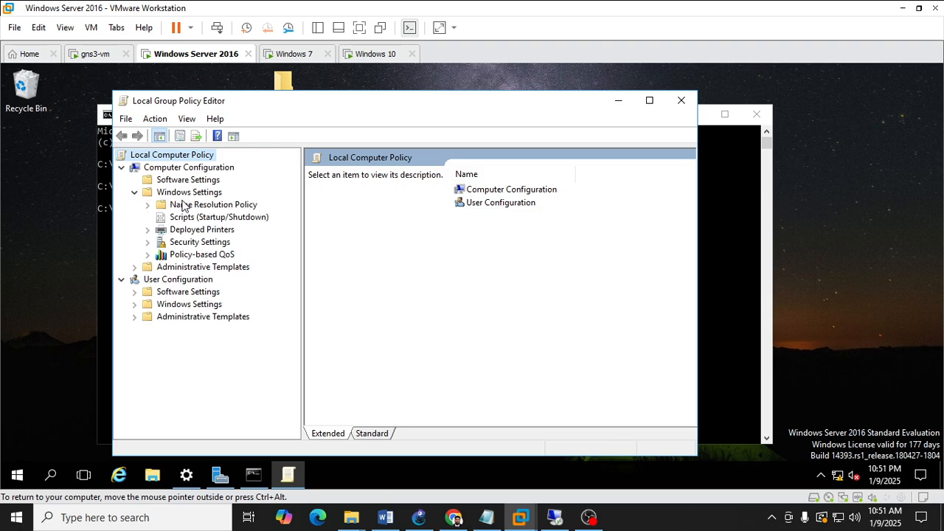
pyautogui.click(135, 303)
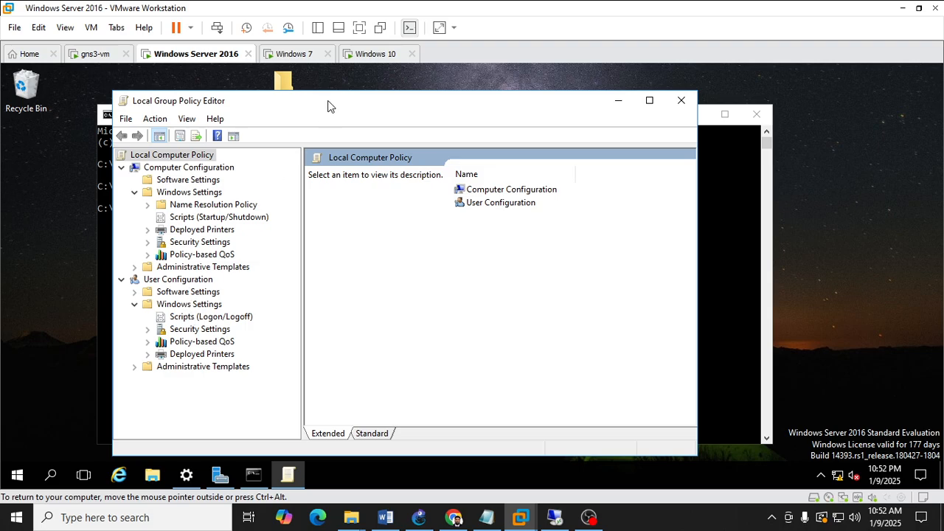
# Browse User Configuration > Administrative Templates > Desktop > Desktop and open the Desktop Wallpaper policy, closing it unchanged.
pyautogui.moveTo(423, 107); pyautogui.dragTo(447, 93)
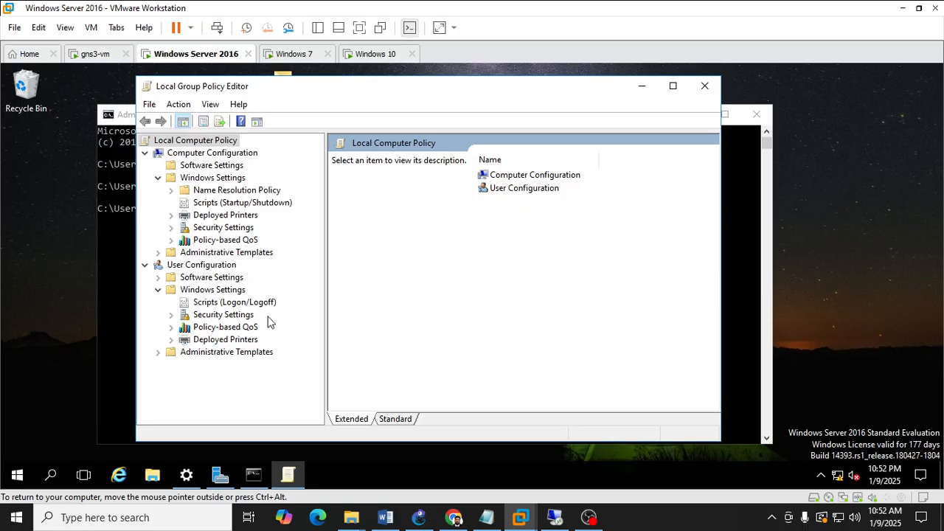
pyautogui.click(158, 290)
pyautogui.click(158, 303)
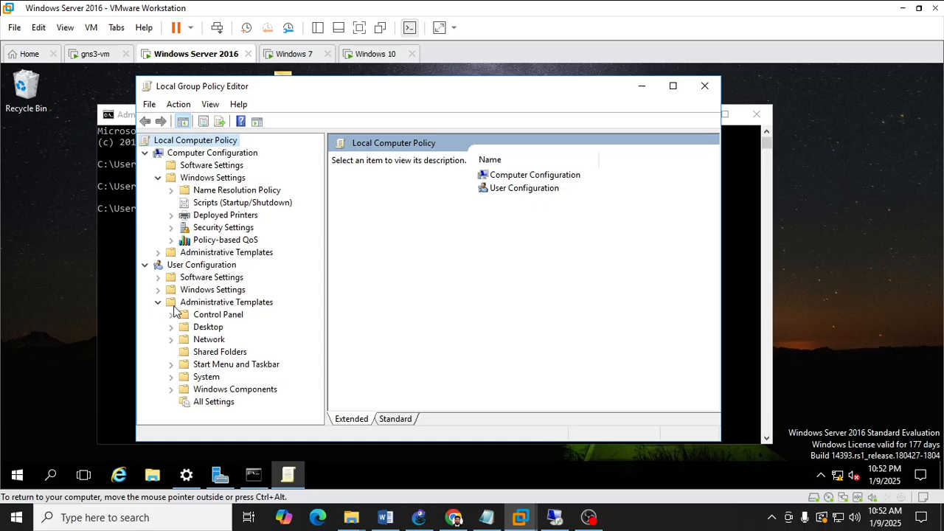
pyautogui.click(185, 329)
pyautogui.click(171, 328)
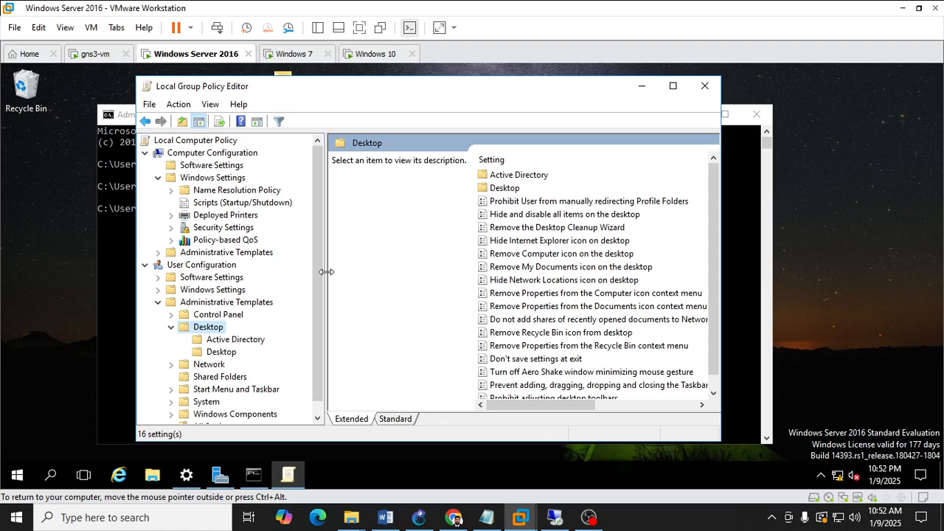
pyautogui.moveTo(326, 272)
pyautogui.mouseDown()
pyautogui.moveTo(353, 272)
pyautogui.moveTo(333, 272)
pyautogui.mouseUp()
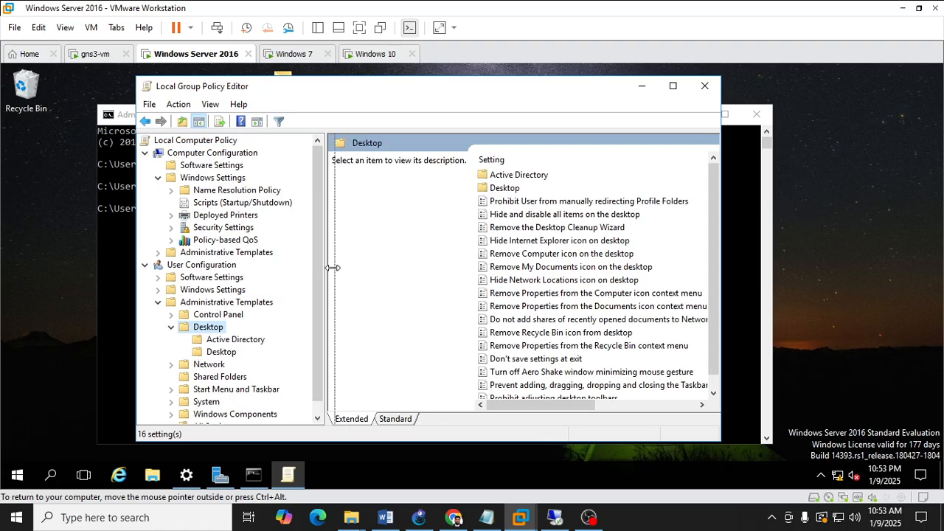
pyautogui.click(220, 351)
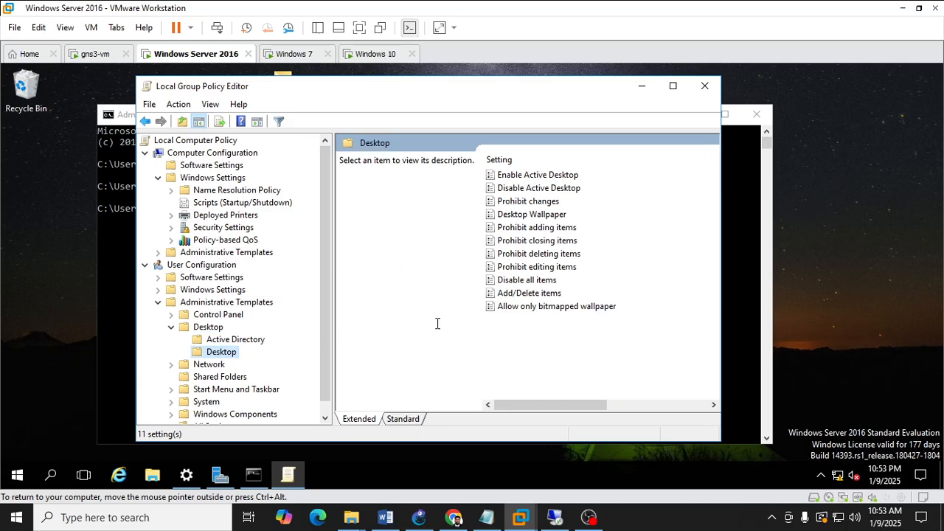
pyautogui.doubleClick(530, 216)
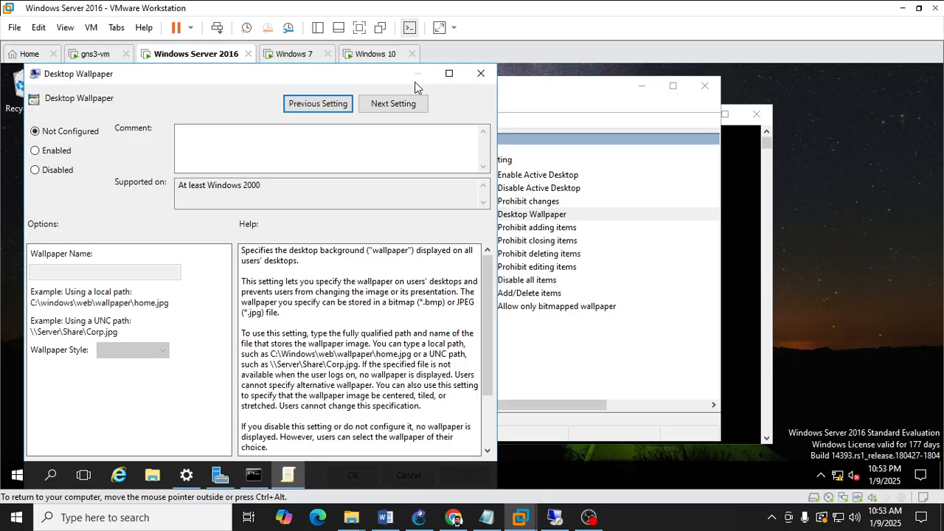
pyautogui.click(480, 73)
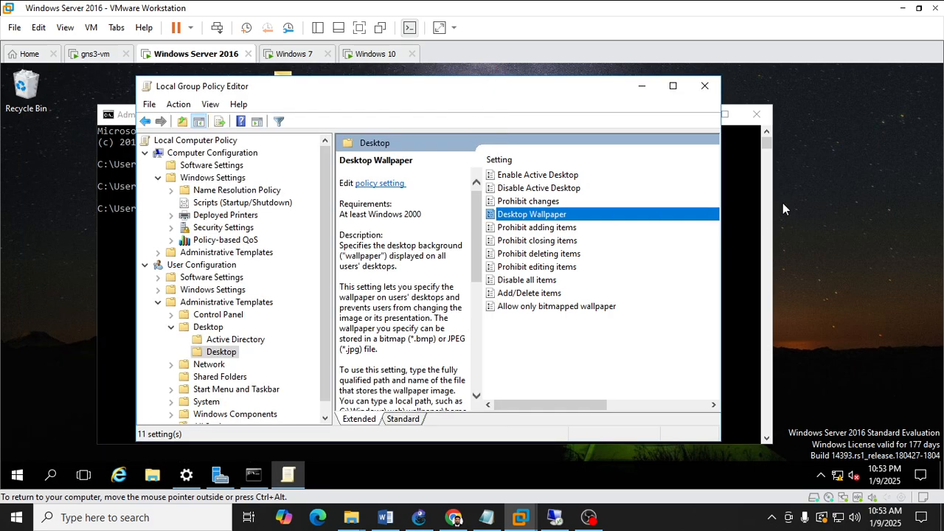
# Widen the policy editor, then browse the Wallpaper folder on Local Disk (C:) in File Explorer and return to the drive root.
pyautogui.moveTo(723, 195); pyautogui.dragTo(844, 195)
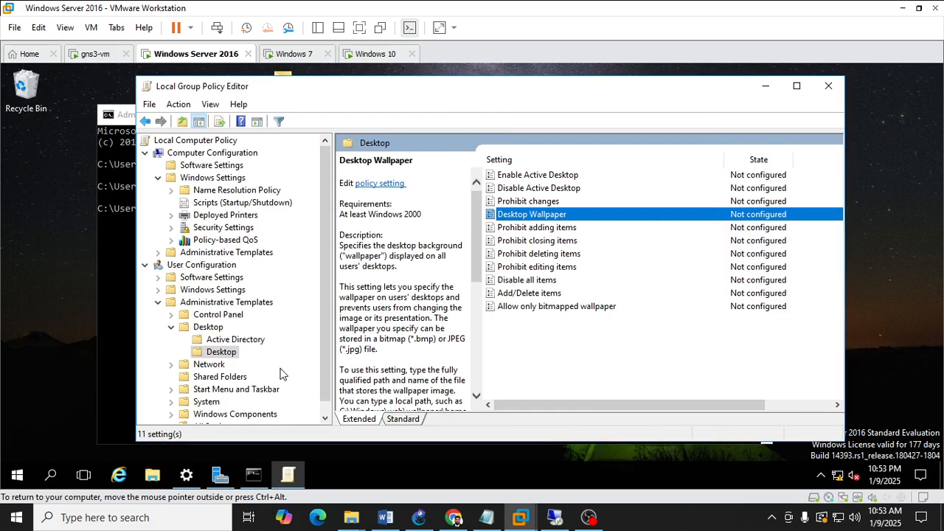
pyautogui.click(152, 474)
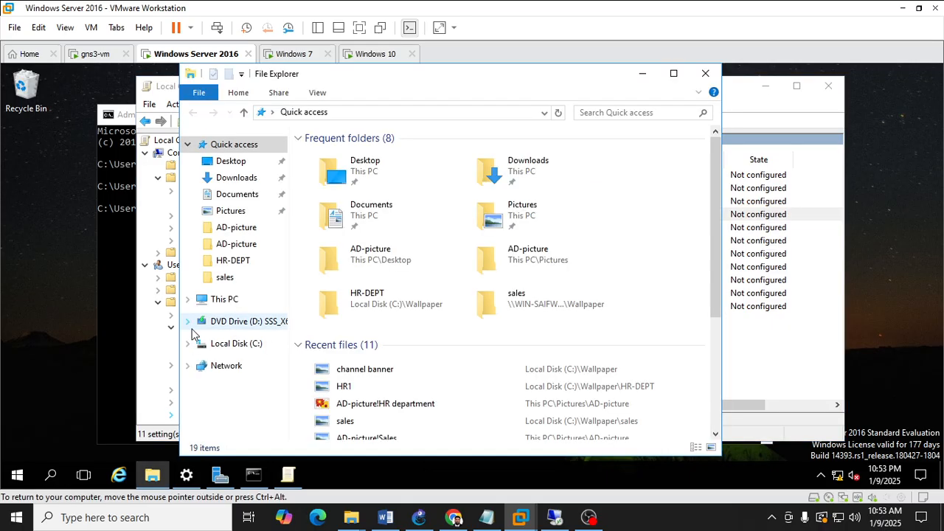
pyautogui.click(243, 345)
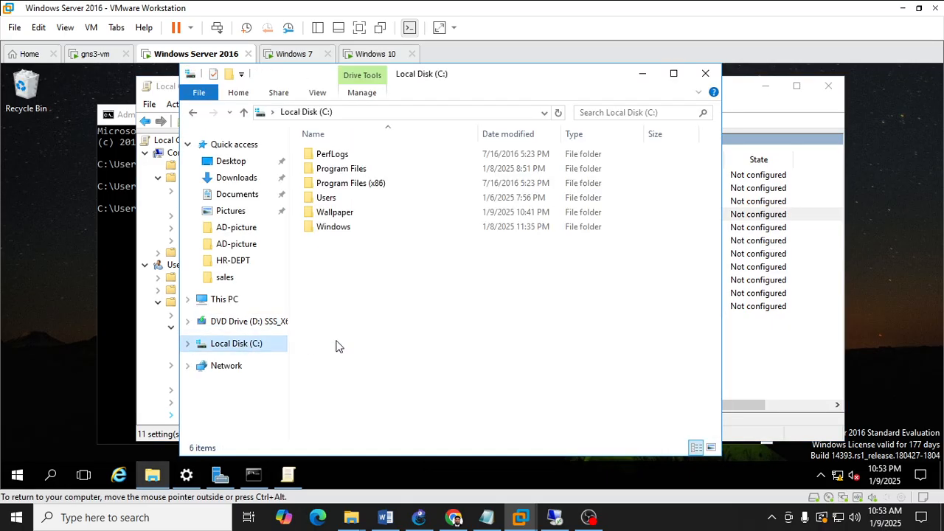
pyautogui.doubleClick(347, 214)
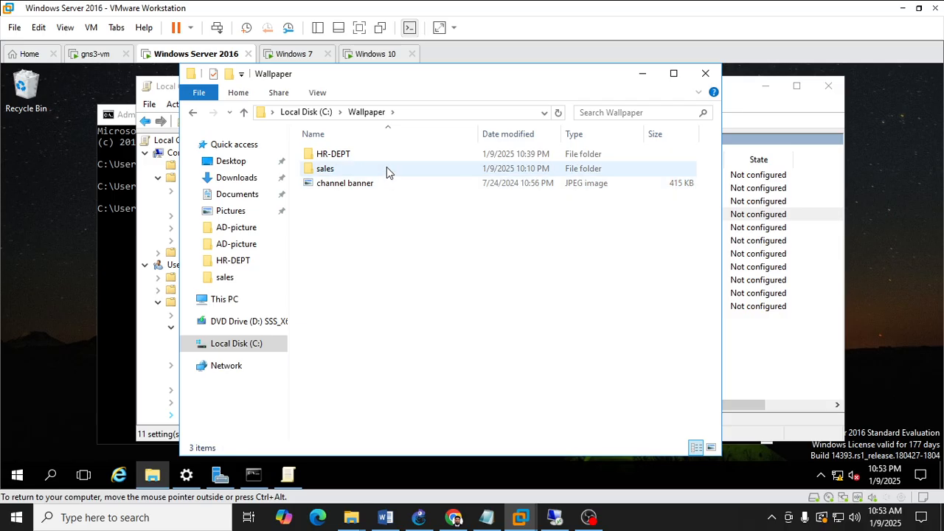
pyautogui.click(192, 112)
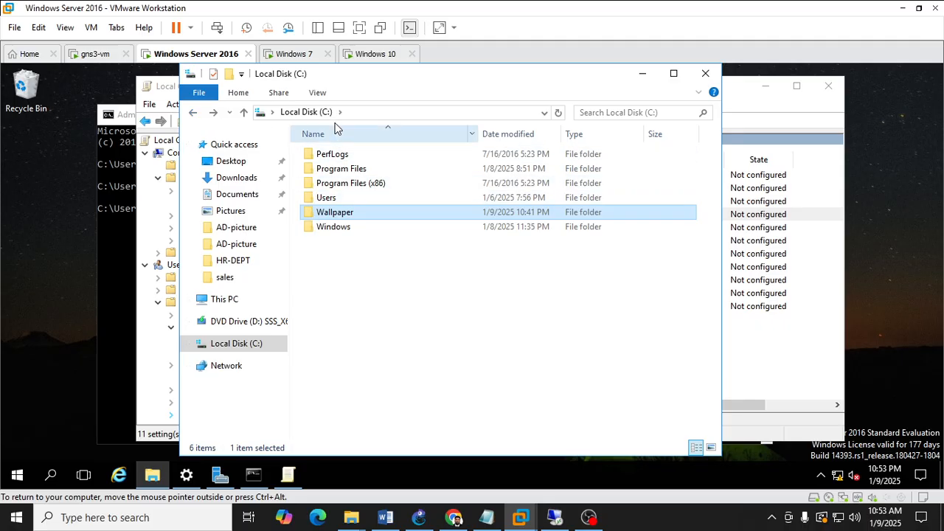
# Open the Wallpaper folder's properties and start sharing it from the Sharing tab.
pyautogui.rightClick(344, 217)
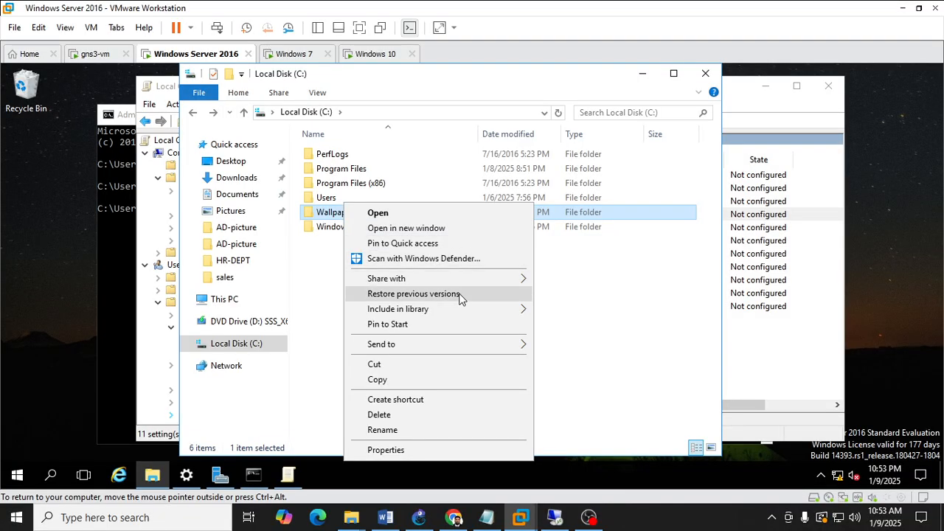
pyautogui.moveTo(473, 278)
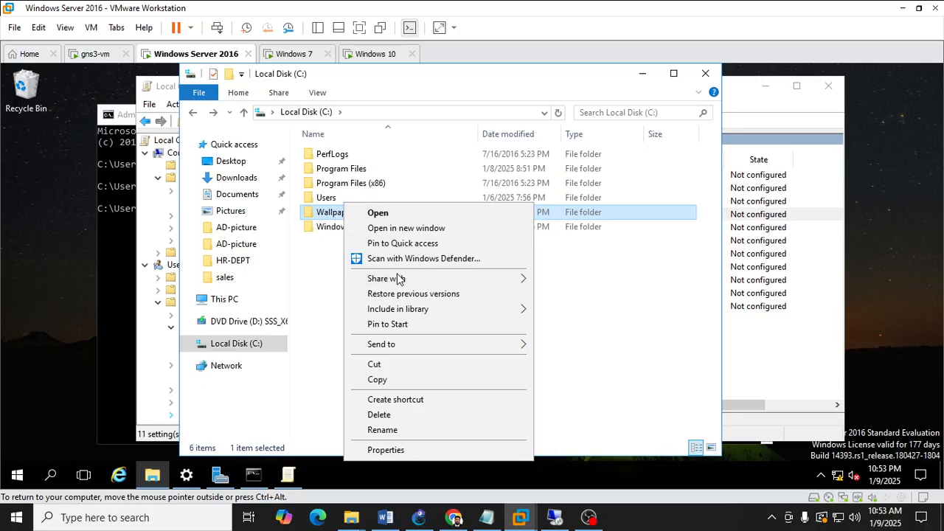
pyautogui.moveTo(399, 278)
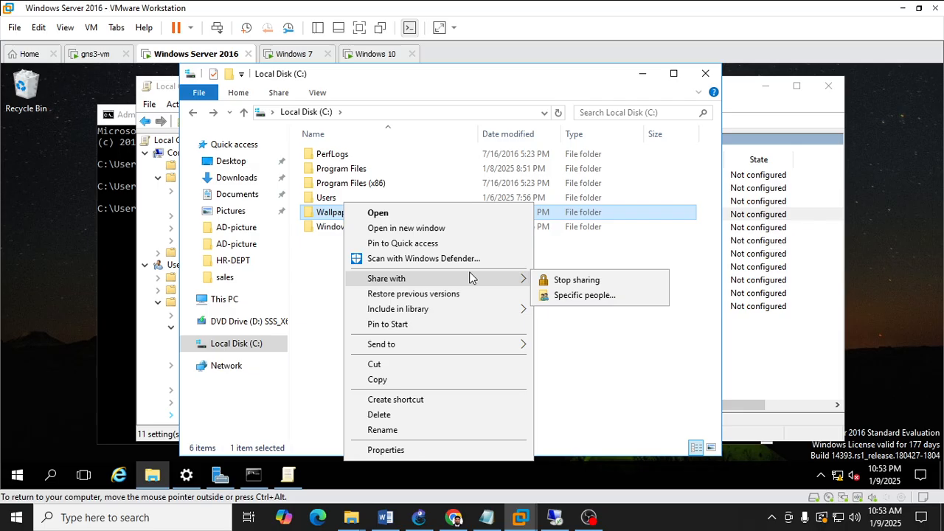
pyautogui.click(442, 449)
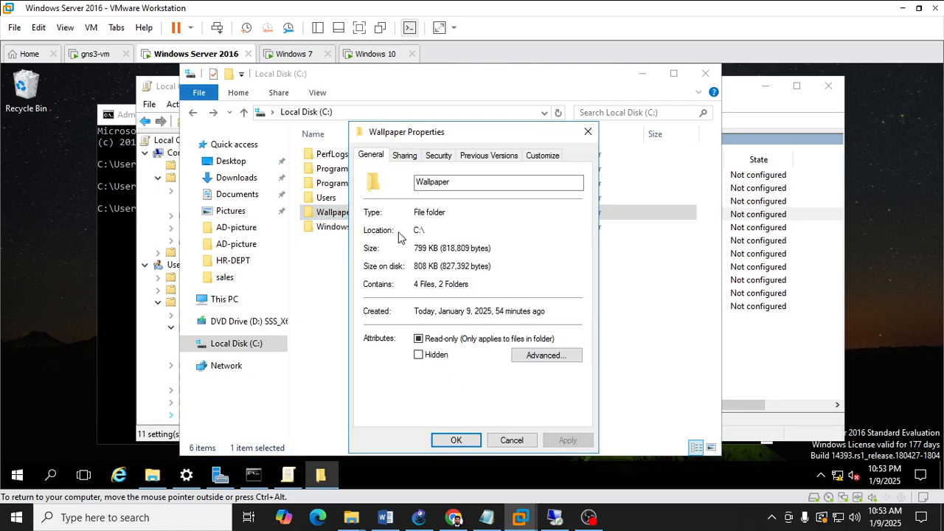
pyautogui.click(403, 157)
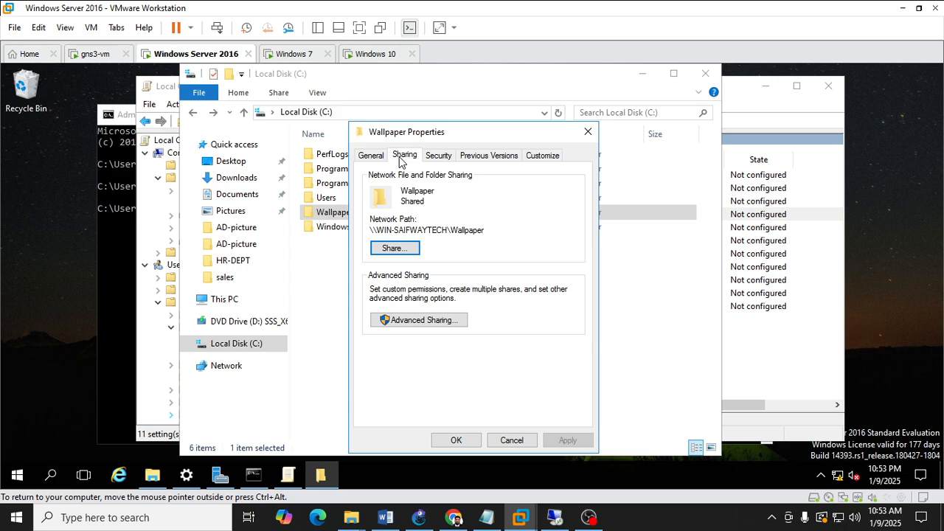
pyautogui.click(393, 248)
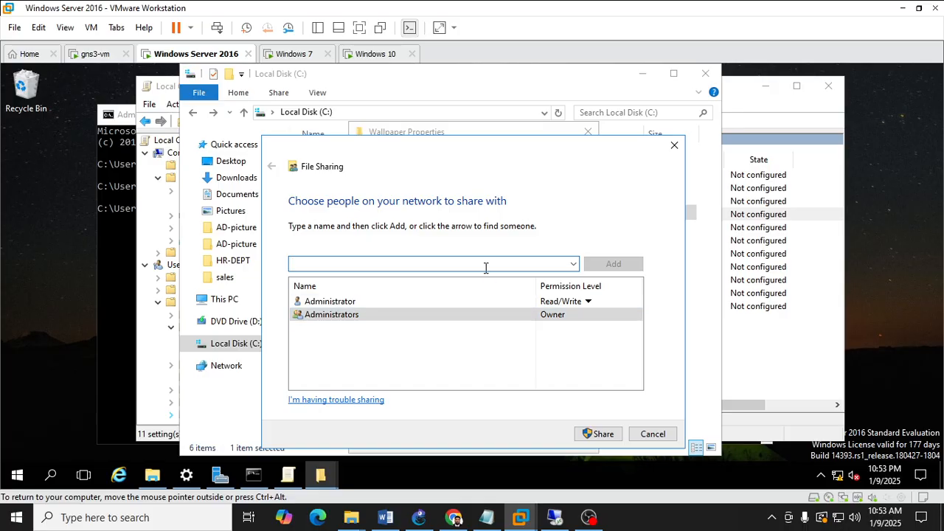
# Find and add the Everyone group to the people the folder is shared with.
pyautogui.write('ever')
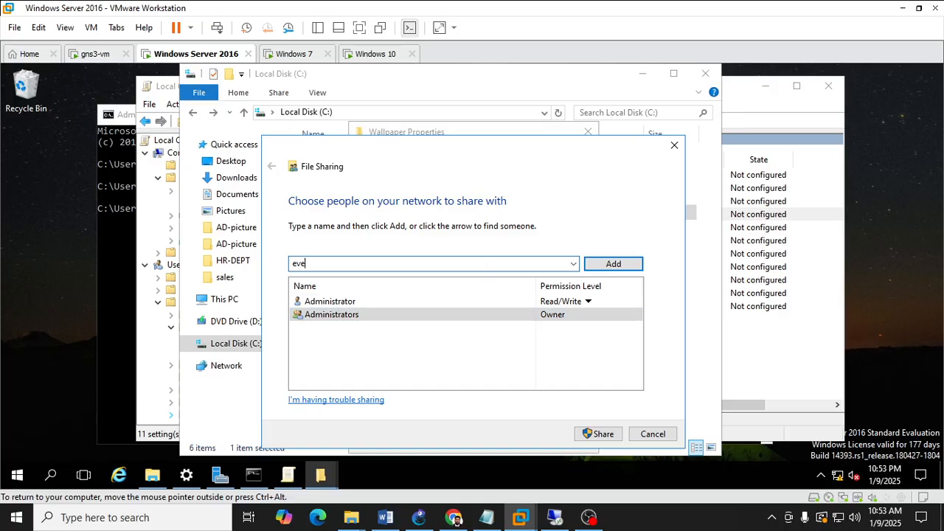
pyautogui.doubleClick(450, 264)
pyautogui.click(450, 263)
pyautogui.write('one')
pyautogui.click(620, 270)
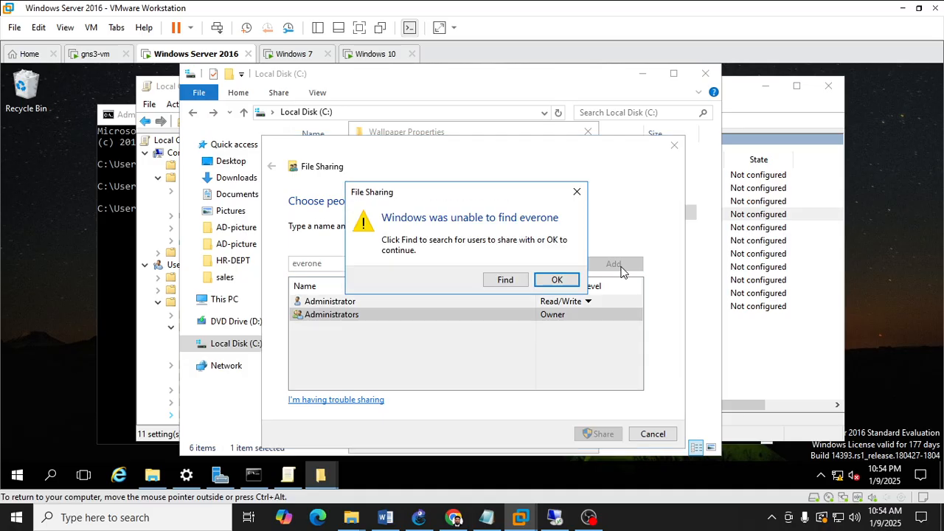
pyautogui.click(505, 278)
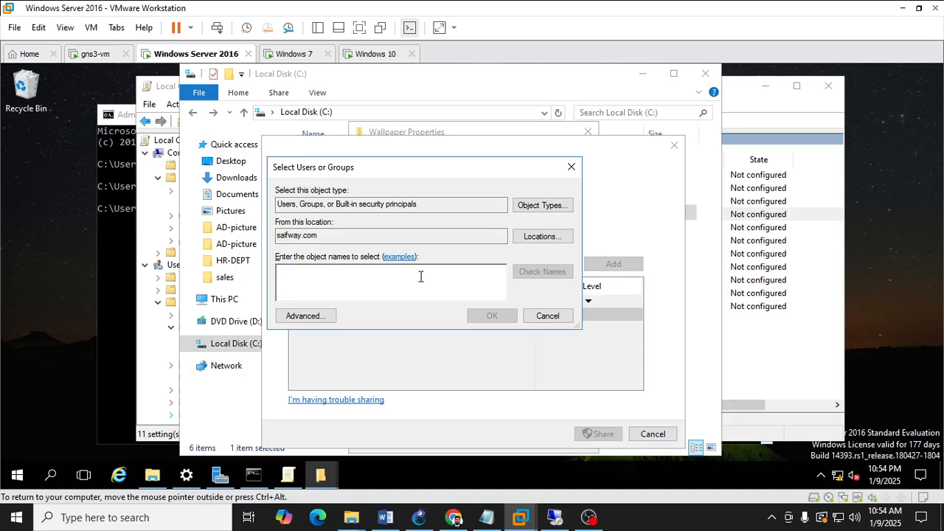
pyautogui.write('every')
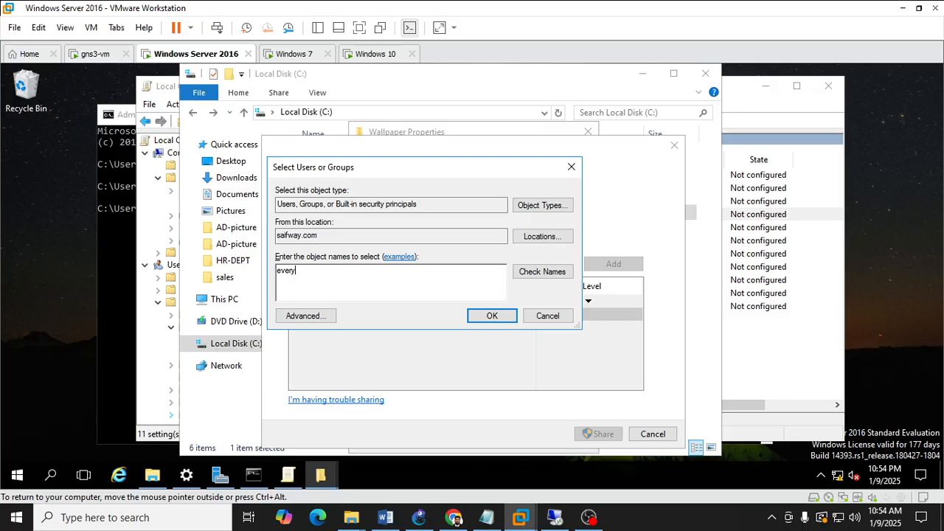
pyautogui.write('one')
pyautogui.press('Return')
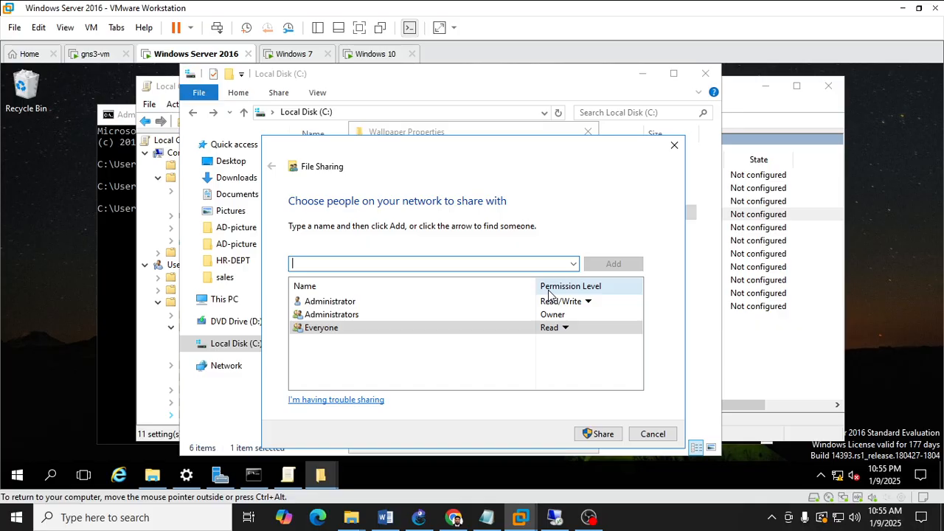
# Share the Wallpaper folder with Everyone at Read permission level.
pyautogui.click(564, 327)
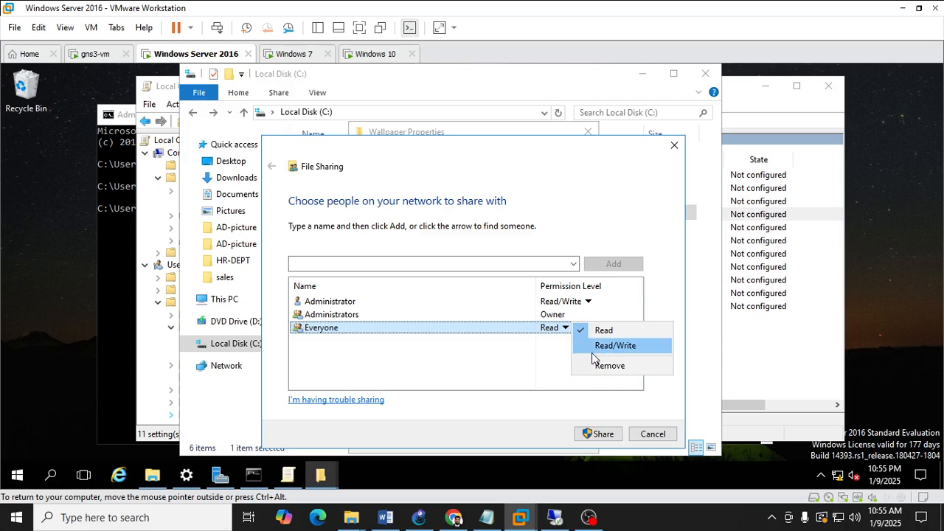
pyautogui.click(453, 354)
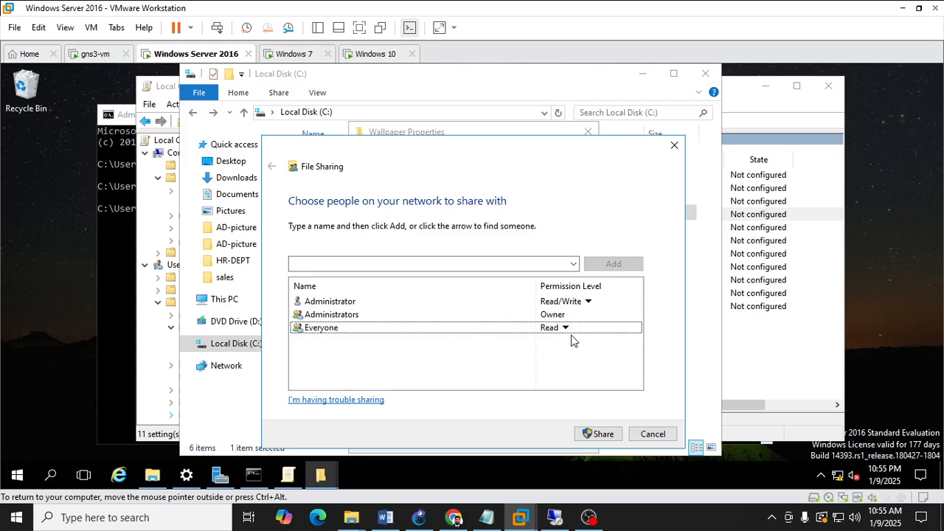
pyautogui.click(590, 437)
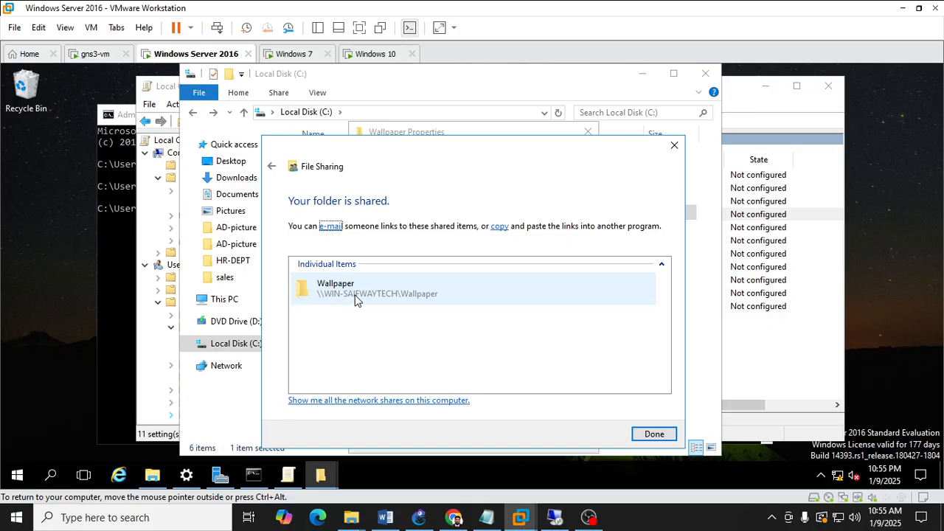
# Copy the Wallpaper share's link and paste it into the Run dialog.
pyautogui.rightClick(356, 299)
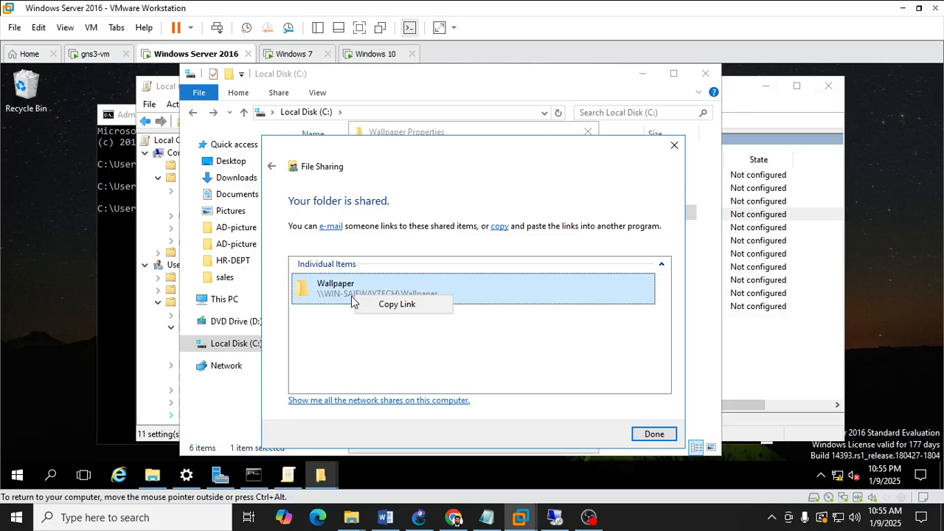
pyautogui.click(384, 306)
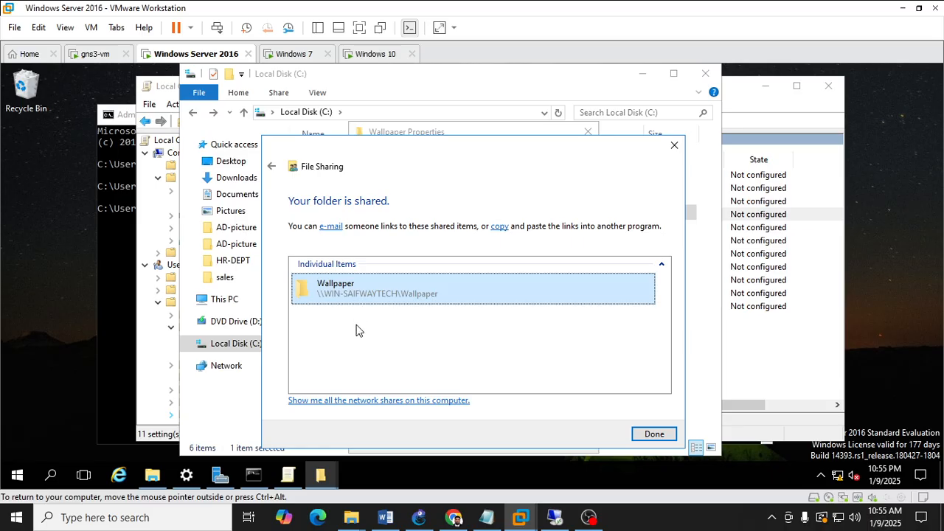
pyautogui.press('super+r')
pyautogui.hotkey('ctrl', 'v')
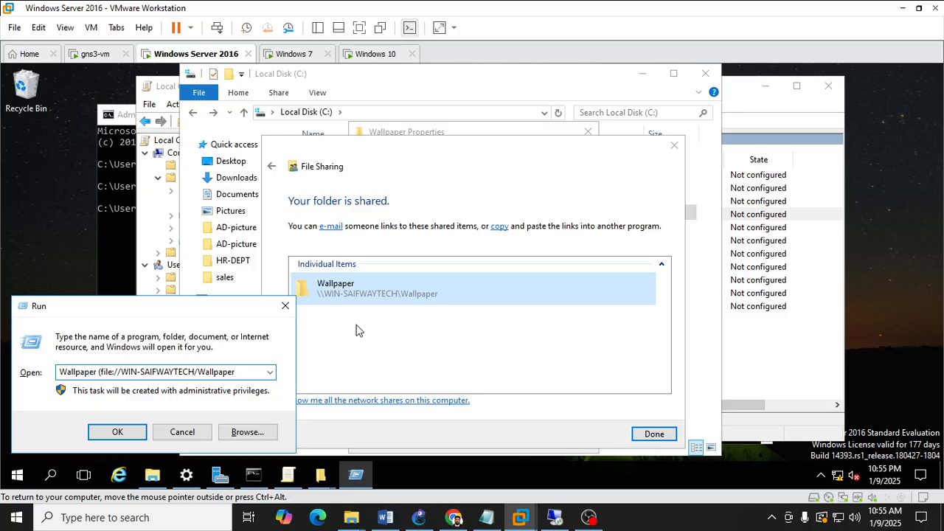
# Correct the Run entry to \\WIN-SAIFWAYTECH\Wallpaper, open the shared folder, and show its full path in the address bar.
pyautogui.hotkey('ctrl', 'Left')
pyautogui.press('BackSpace')
pyautogui.press('BackSpace')
pyautogui.press('BackSpace')
pyautogui.press('BackSpace')
pyautogui.press('BackSpace')
pyautogui.press('BackSpace')
pyautogui.press('BackSpace')
pyautogui.press('BackSpace')
pyautogui.press('BackSpace')
pyautogui.press('BackSpace')
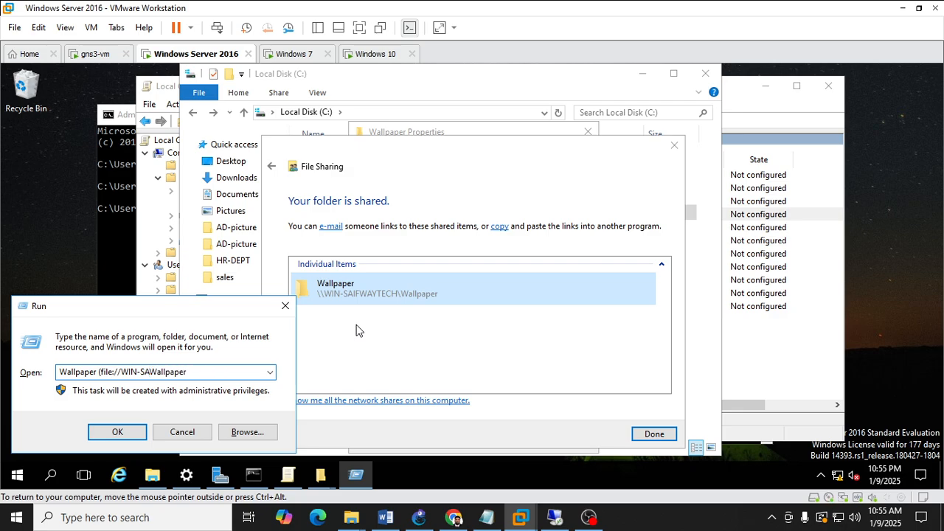
pyautogui.press('BackSpace')
pyautogui.press('BackSpace')
pyautogui.press('BackSpace')
pyautogui.press('BackSpace')
pyautogui.press('BackSpace')
pyautogui.press('BackSpace')
pyautogui.press('BackSpace')
pyautogui.press('BackSpace')
pyautogui.press('BackSpace')
pyautogui.press('BackSpace')
pyautogui.press('BackSpace')
pyautogui.press('BackSpace')
pyautogui.press('BackSpace')
pyautogui.press('BackSpace')
pyautogui.press('BackSpace')
pyautogui.press('BackSpace')
pyautogui.press('BackSpace')
pyautogui.press('BackSpace')
pyautogui.press('BackSpace')
pyautogui.press('BackSpace')
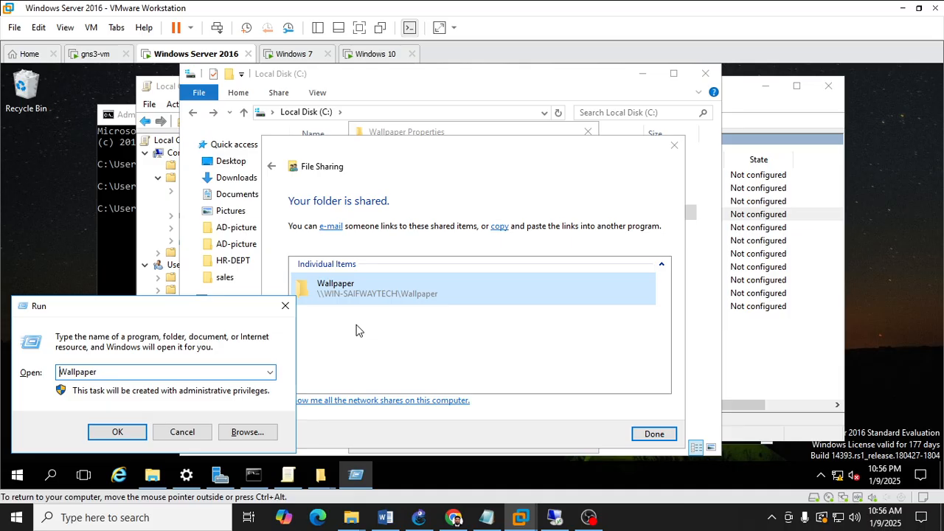
pyautogui.write('\\\\')
pyautogui.write('WIN')
pyautogui.write('-')
pyautogui.write('SAIFWA')
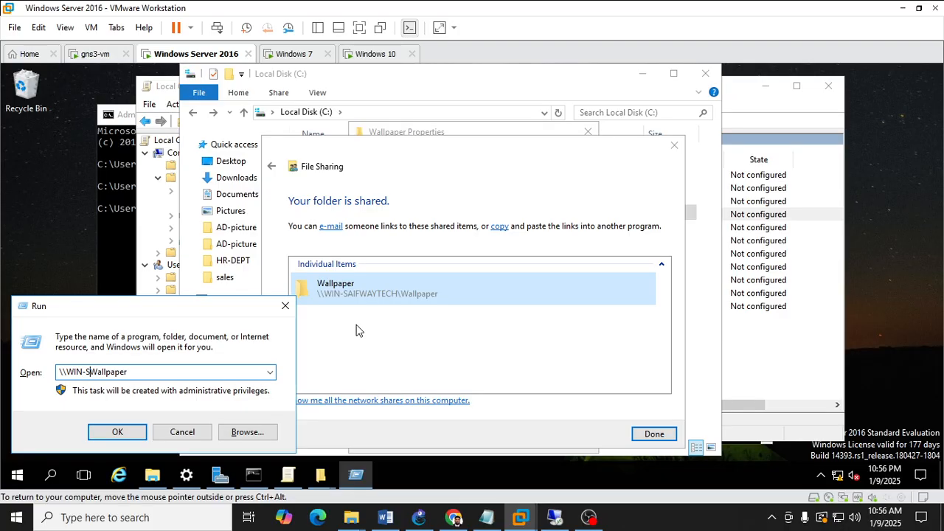
pyautogui.write('YTECH')
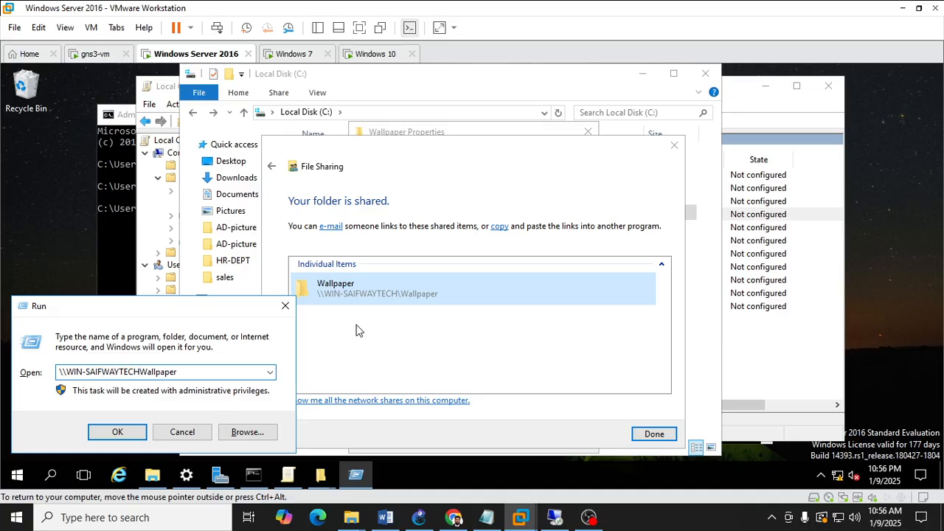
pyautogui.write('\\')
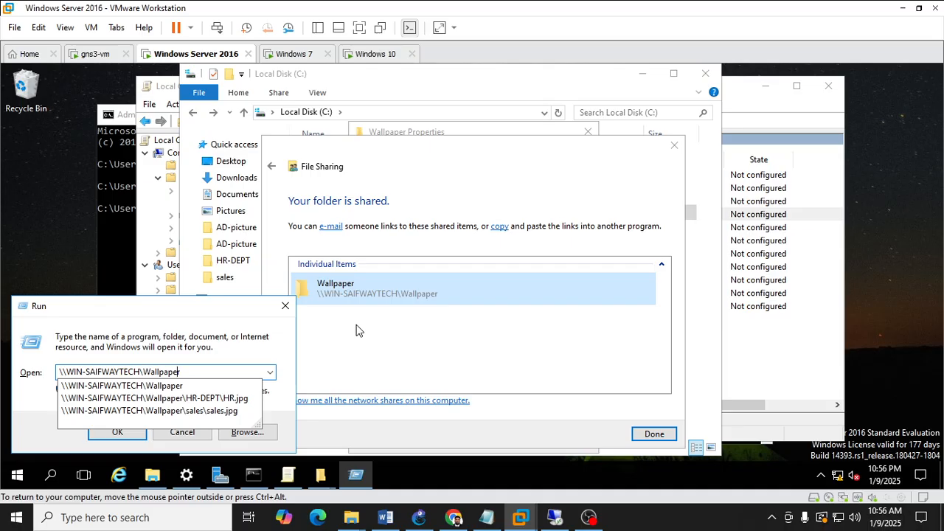
pyautogui.press('Return')
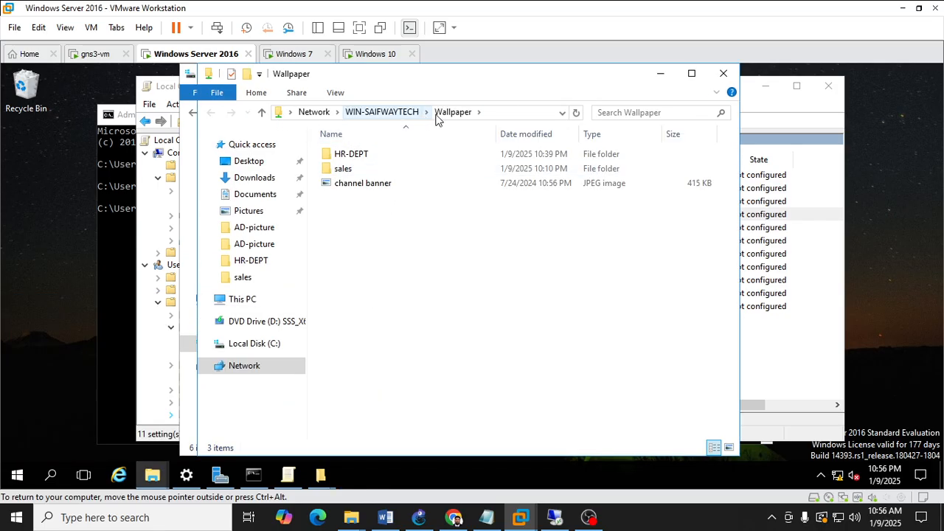
pyautogui.click(518, 111)
pyautogui.hotkey('ctrl', 'c')
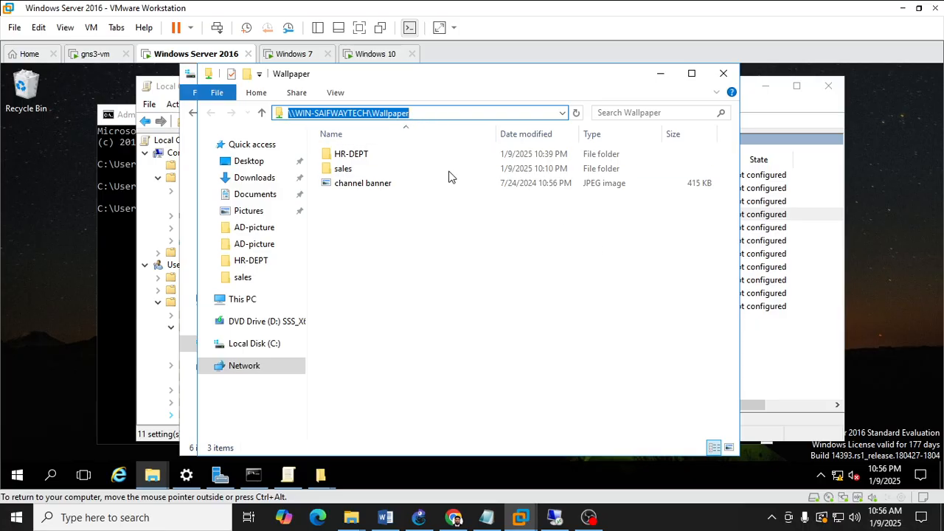
pyautogui.moveTo(520, 516)
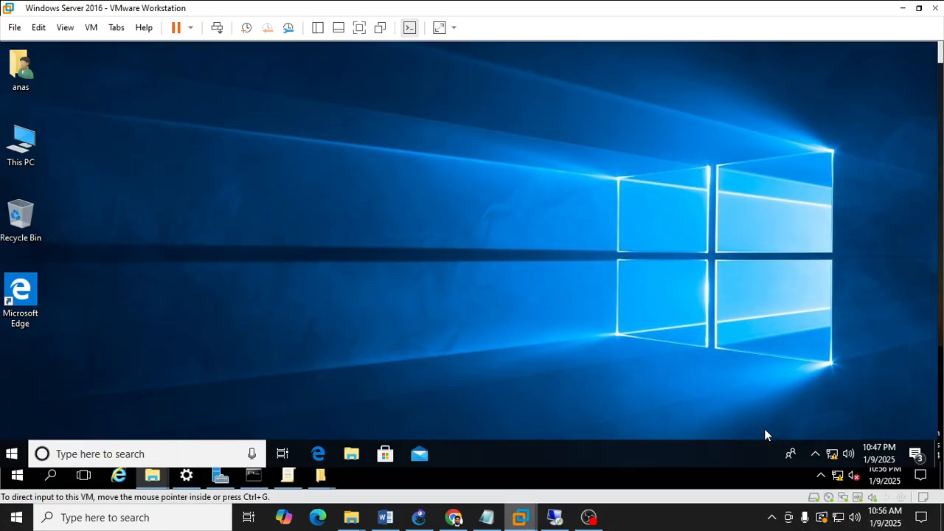
# Switch to the Windows 10 virtual machine and sign in with the user's password.
pyautogui.click(764, 428)
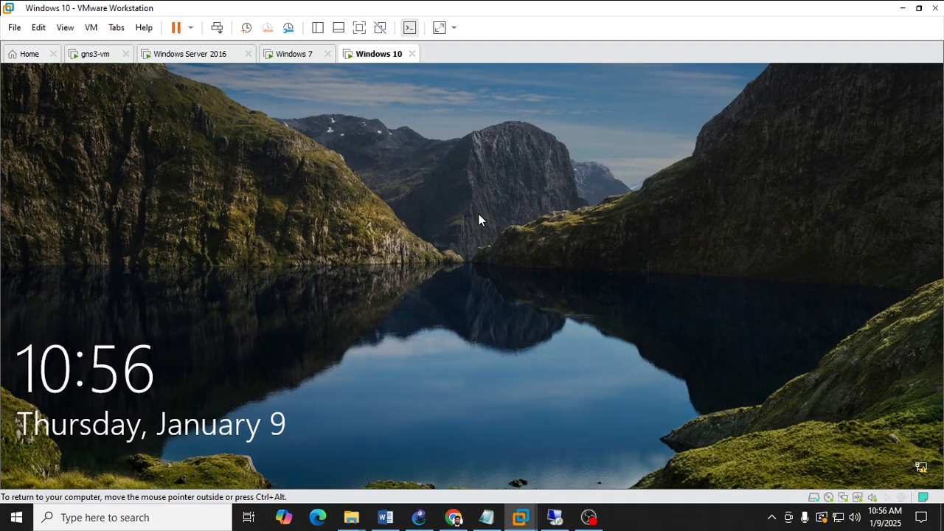
pyautogui.click(479, 214)
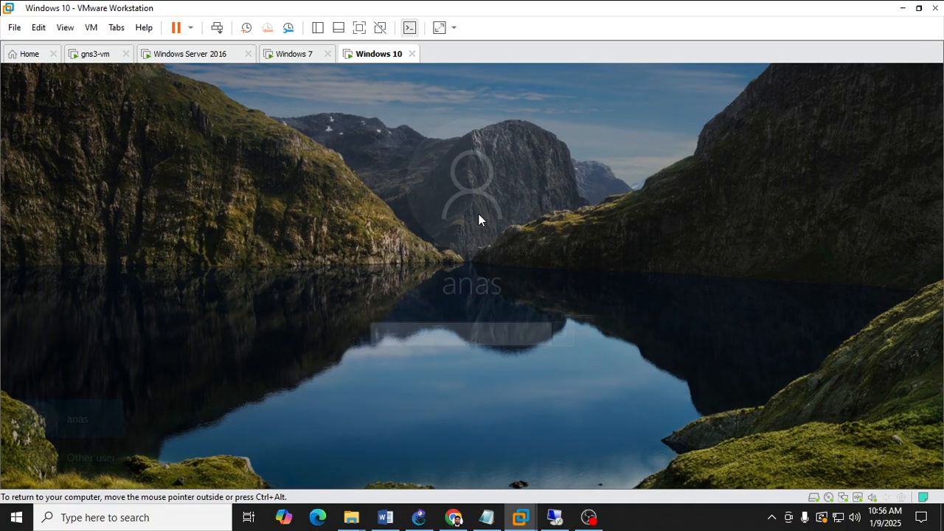
pyautogui.write('******')
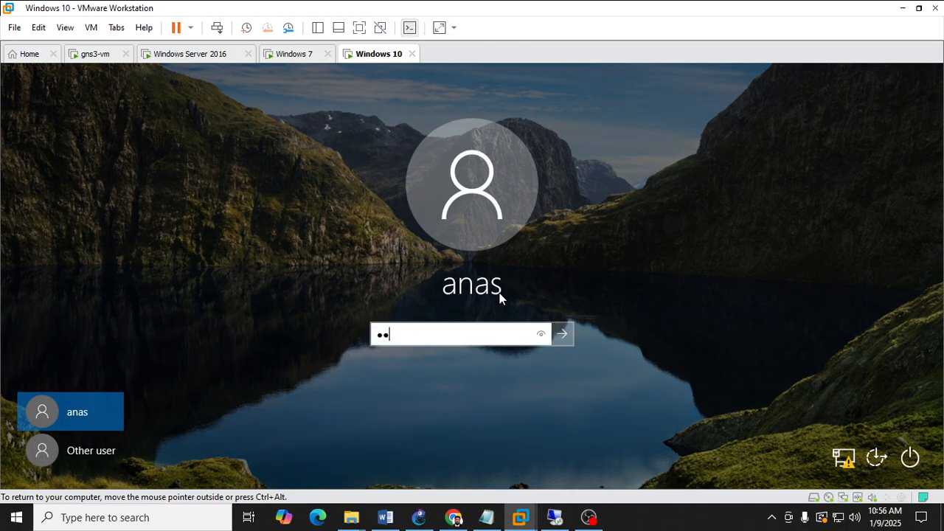
pyautogui.write('**')
pyautogui.press('Return')
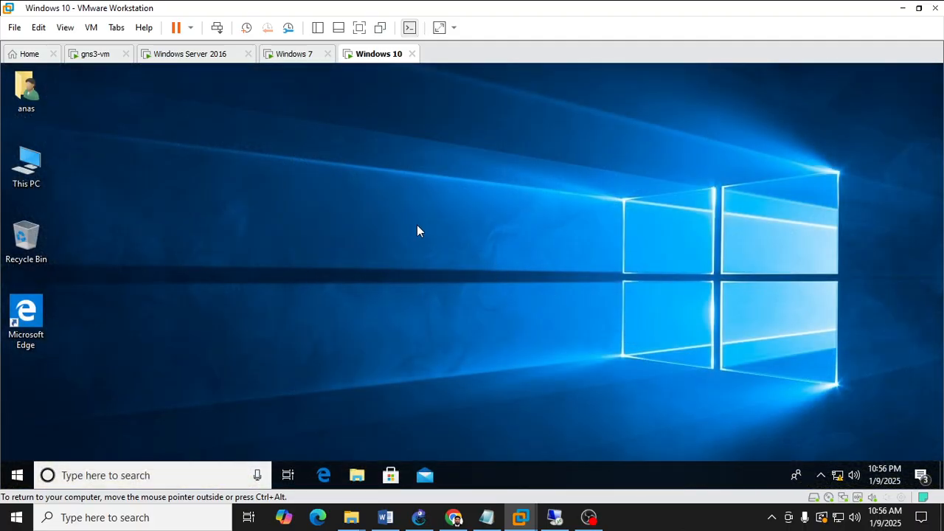
pyautogui.click(305, 62)
pyautogui.click(381, 67)
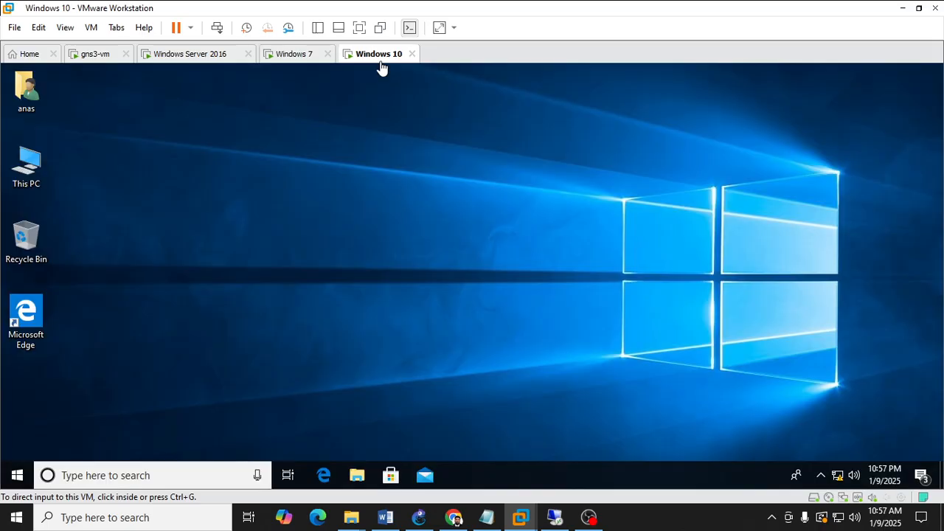
# Refresh the Windows 10 desktop twice.
pyautogui.rightClick(402, 160)
pyautogui.click(428, 201)
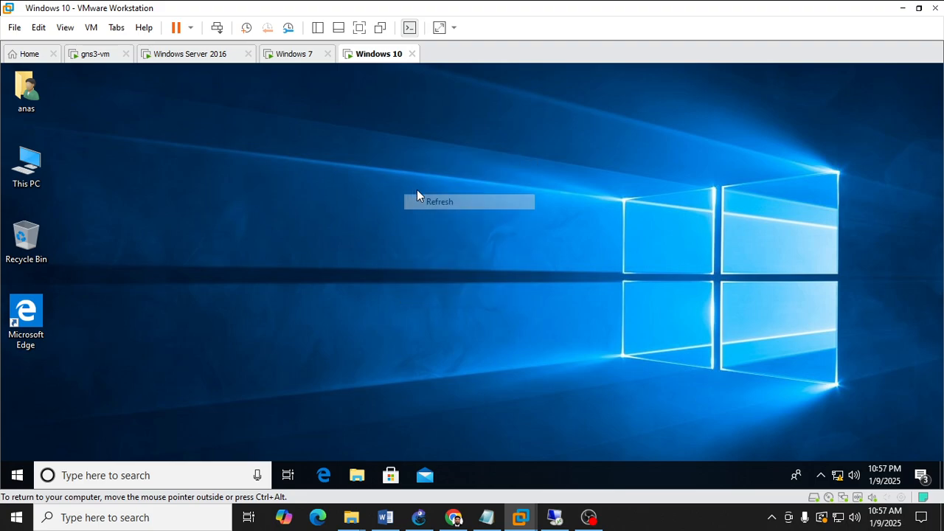
pyautogui.rightClick(383, 180)
pyautogui.click(436, 224)
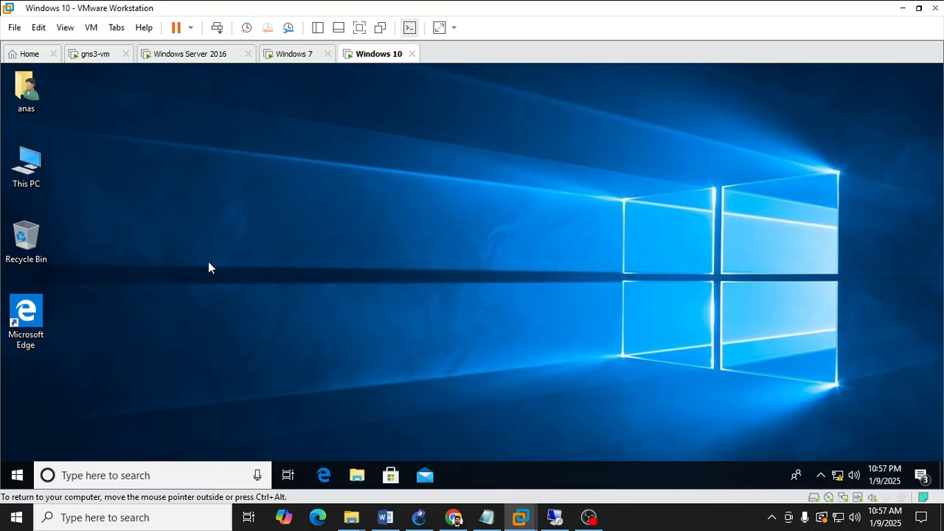
# Open the \\WIN-SAIFWAYTECH\Wallpaper share from the Run dialog on the Windows 10 machine.
pyautogui.press('super+r')
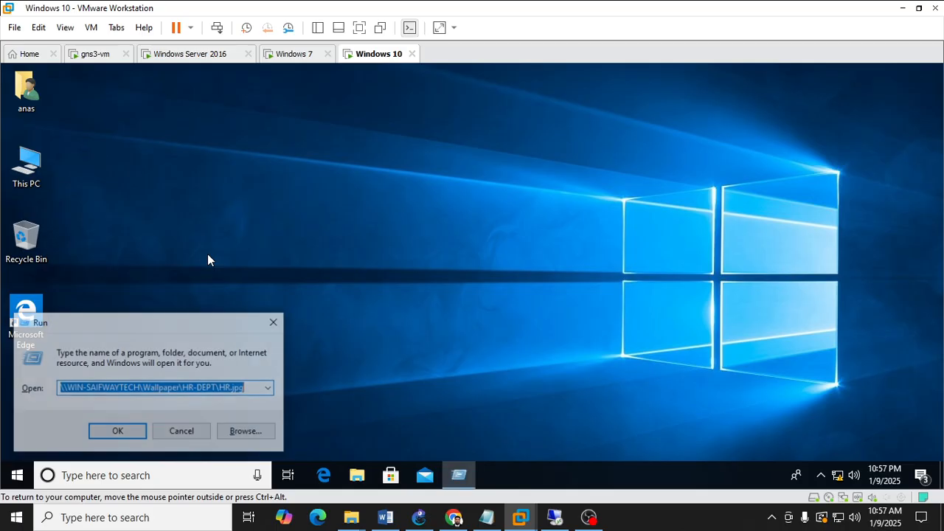
pyautogui.press('BackSpace')
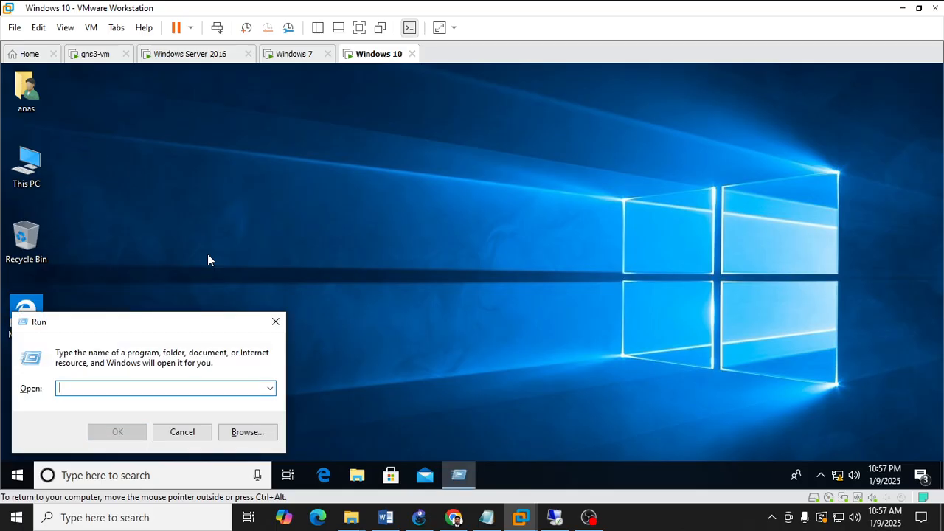
pyautogui.click(184, 56)
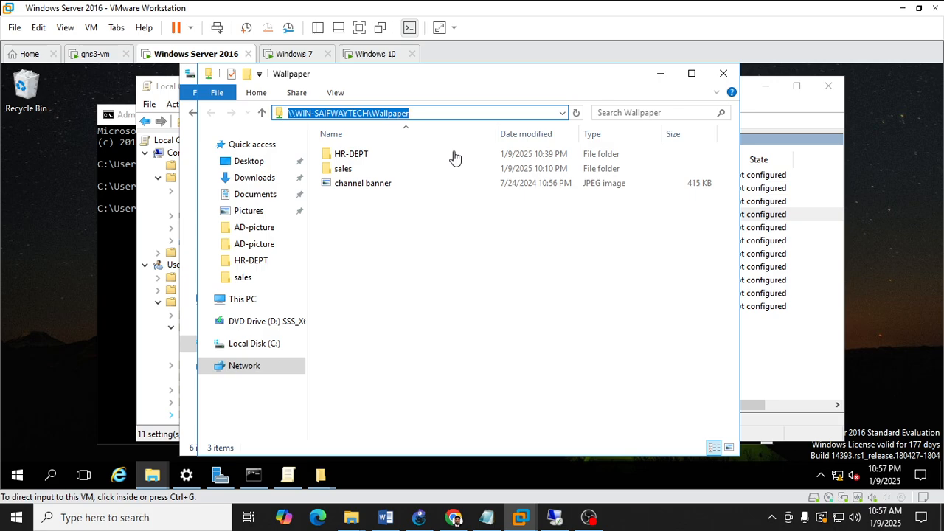
pyautogui.press('super+r')
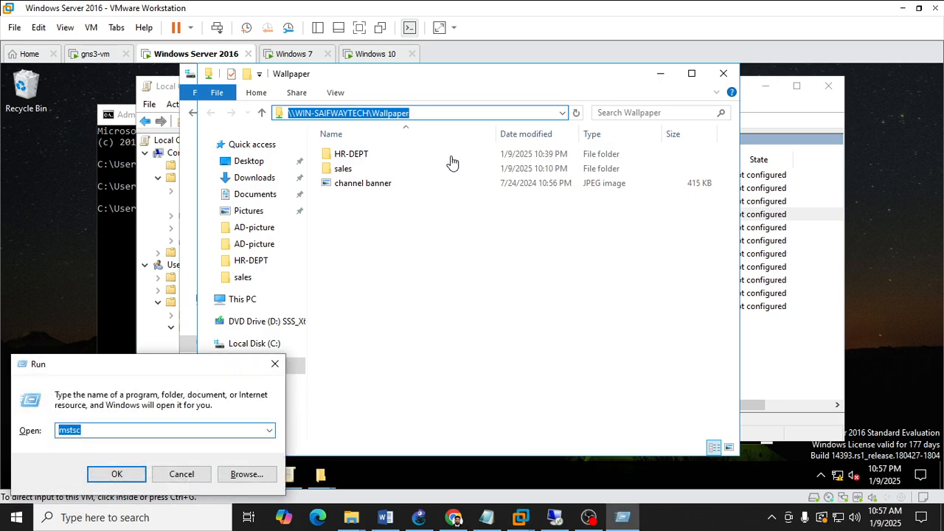
pyautogui.click(373, 334)
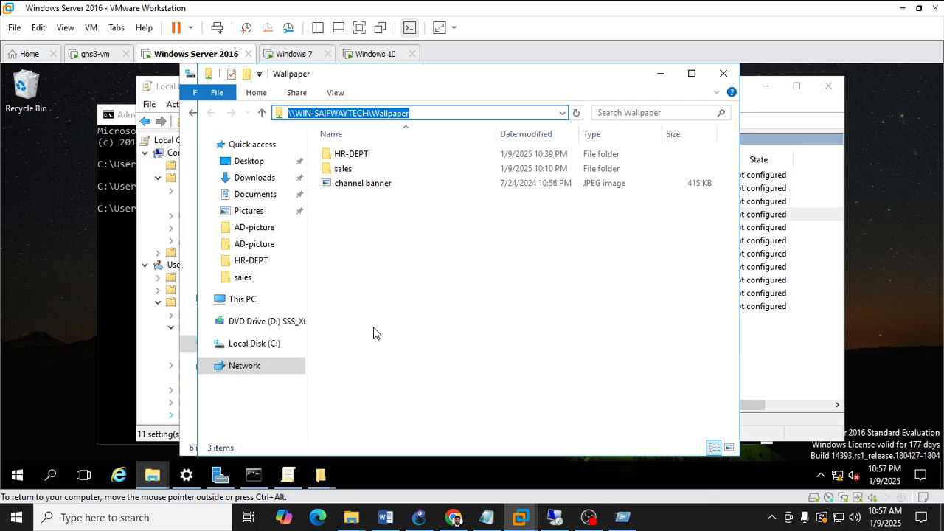
pyautogui.press('super+r')
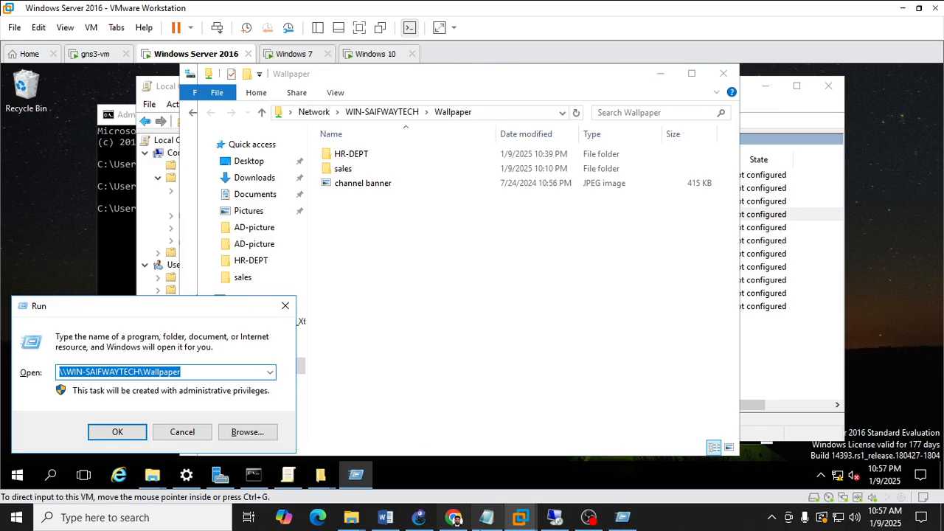
pyautogui.click(372, 56)
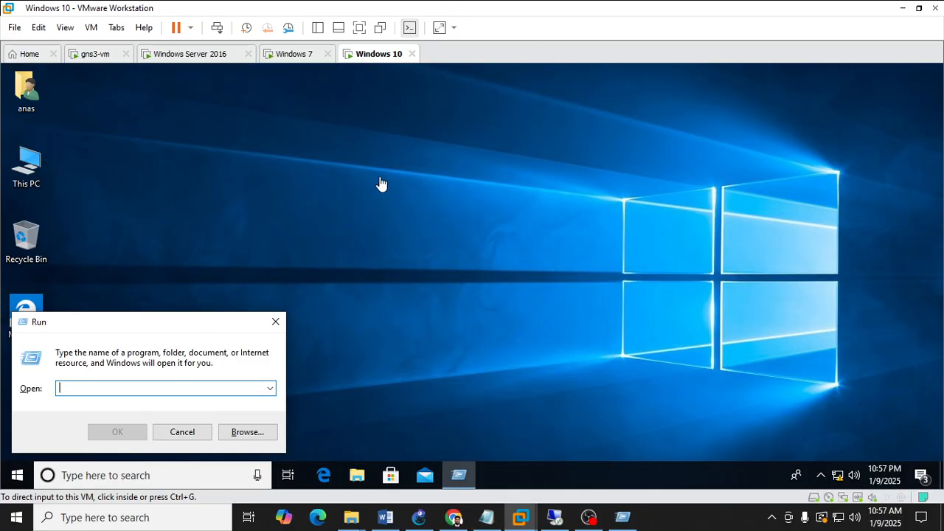
pyautogui.click(181, 387)
pyautogui.hotkey('ctrl', 'v')
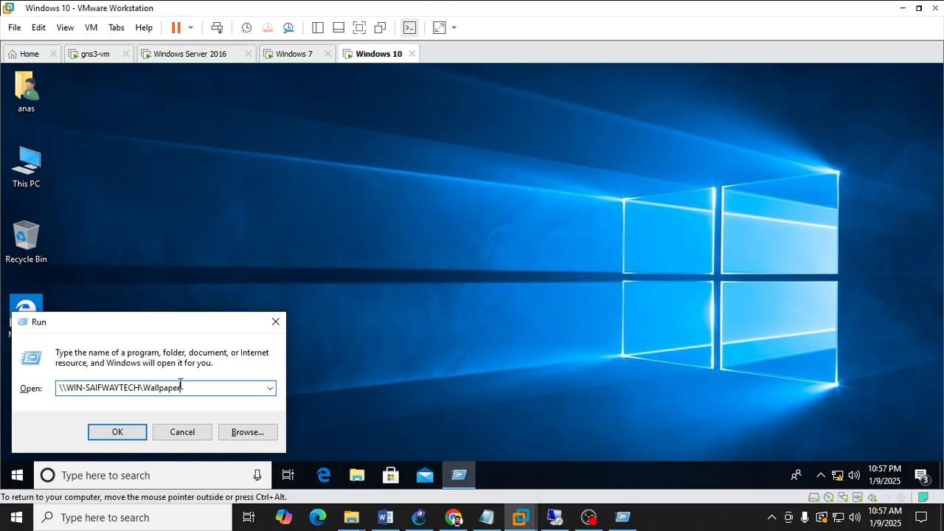
pyautogui.press('Return')
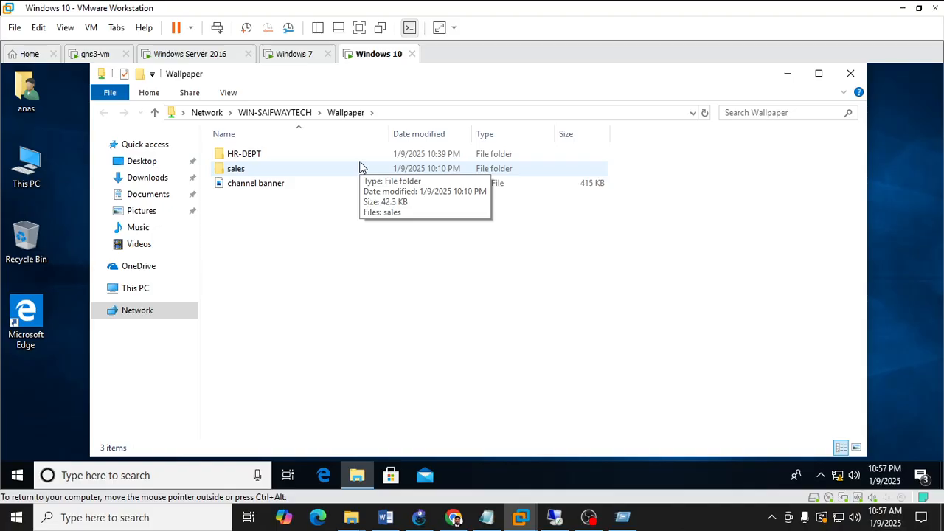
# Minimize the network Wallpaper window and the Local Group Policy Editor on the Windows Server machine.
pyautogui.click(198, 54)
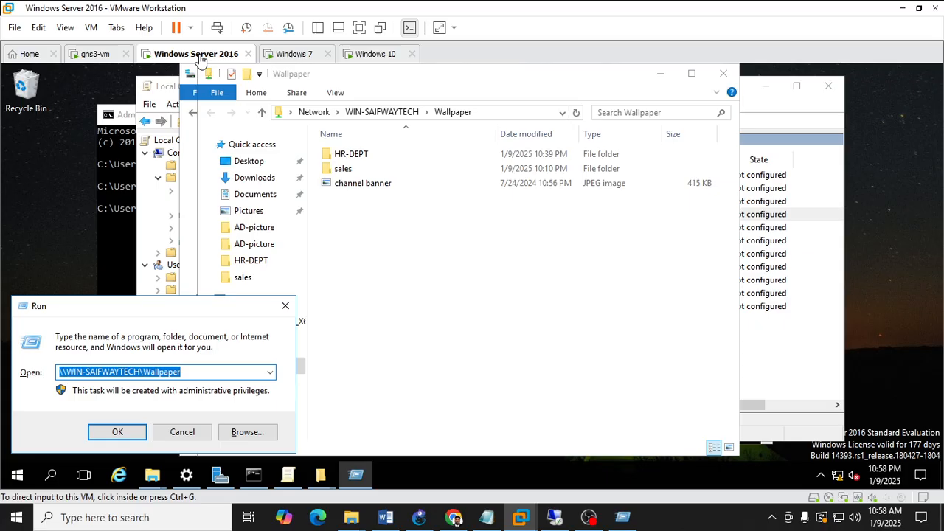
pyautogui.click(362, 57)
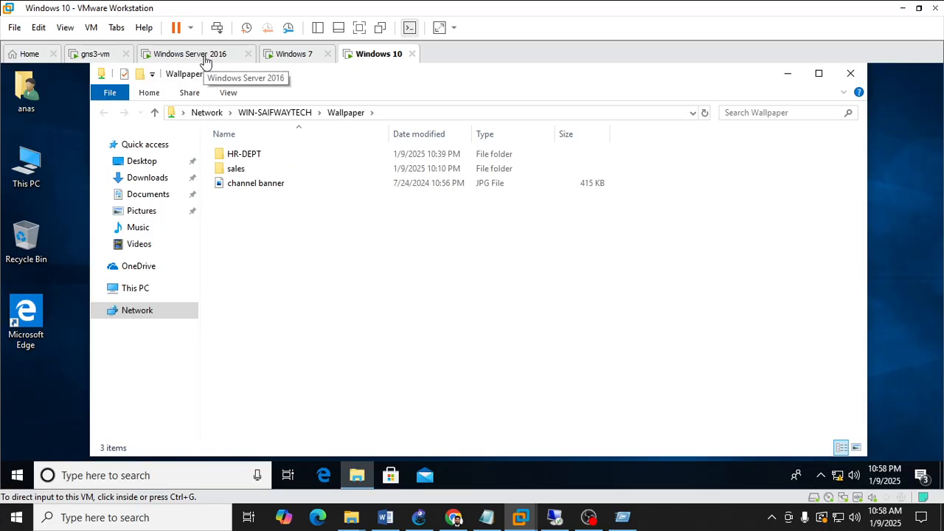
pyautogui.click(205, 59)
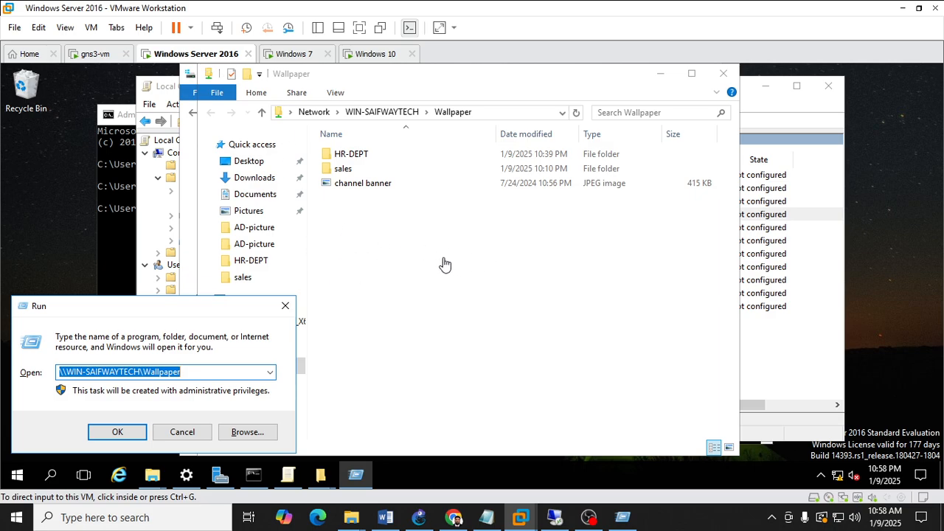
pyautogui.rightClick(381, 189)
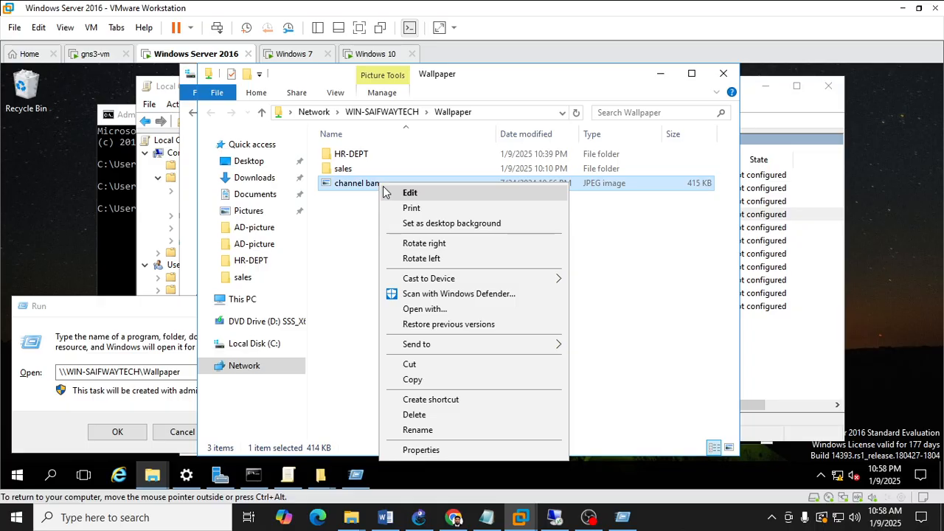
pyautogui.click(661, 76)
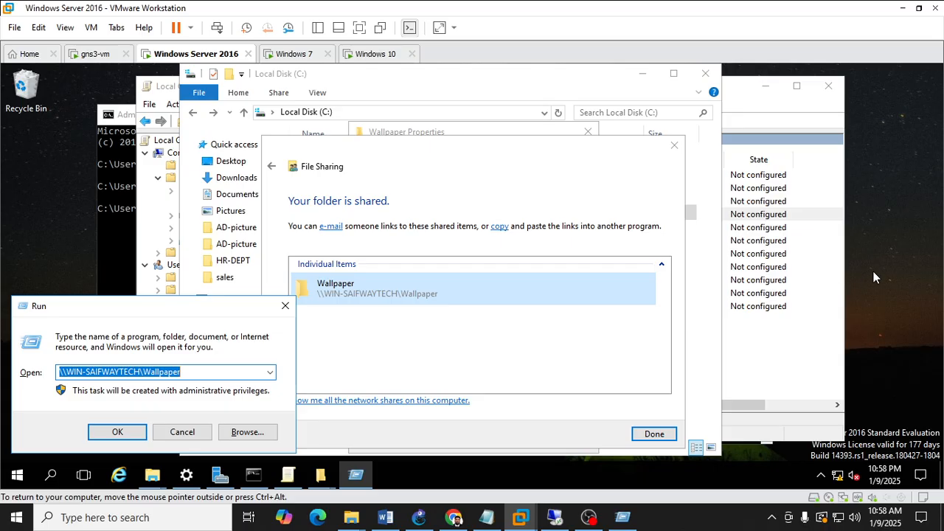
pyautogui.click(320, 474)
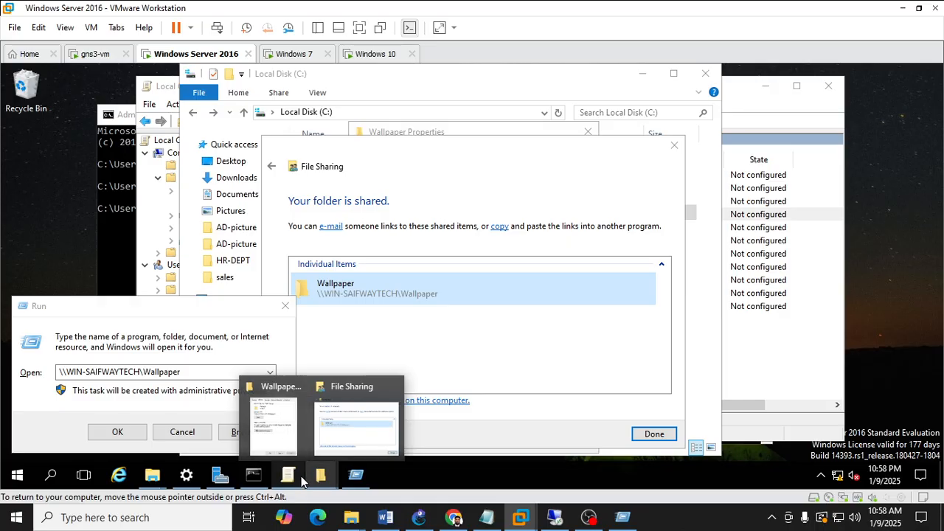
pyautogui.click(295, 478)
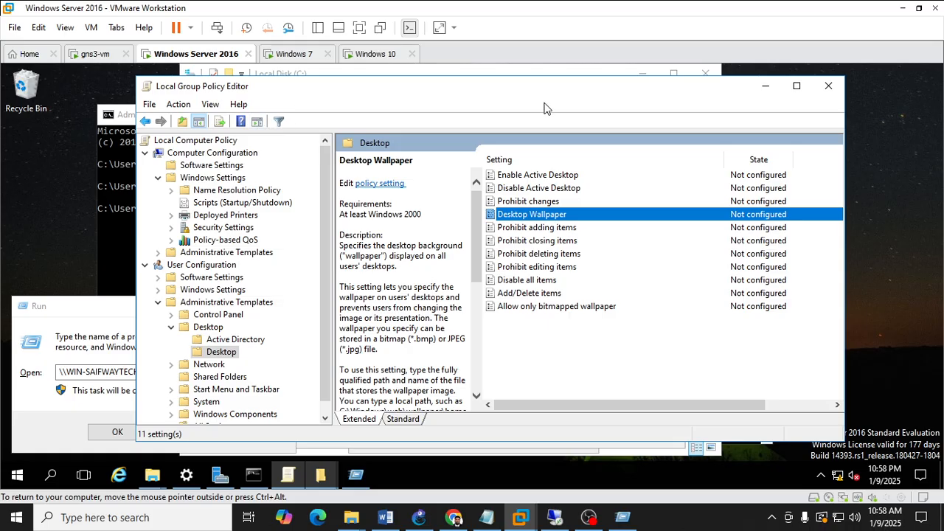
pyautogui.click(765, 88)
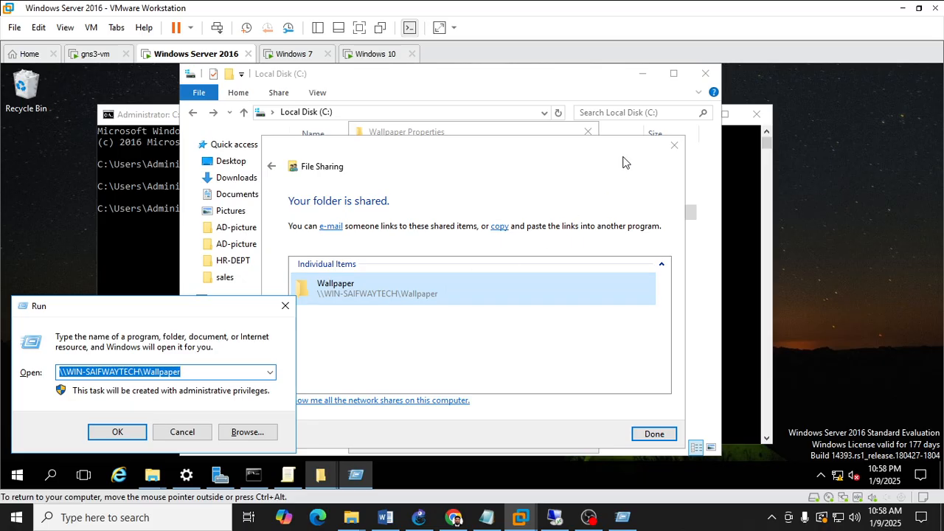
# Close the File Sharing and Wallpaper Properties dialogs and open the C:\Wallpaper folder.
pyautogui.click(674, 145)
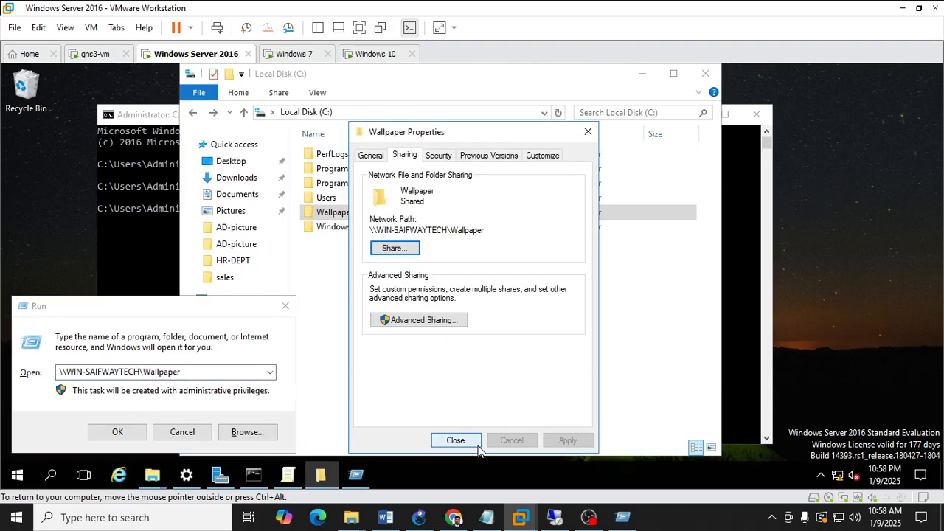
pyautogui.click(455, 440)
pyautogui.doubleClick(375, 215)
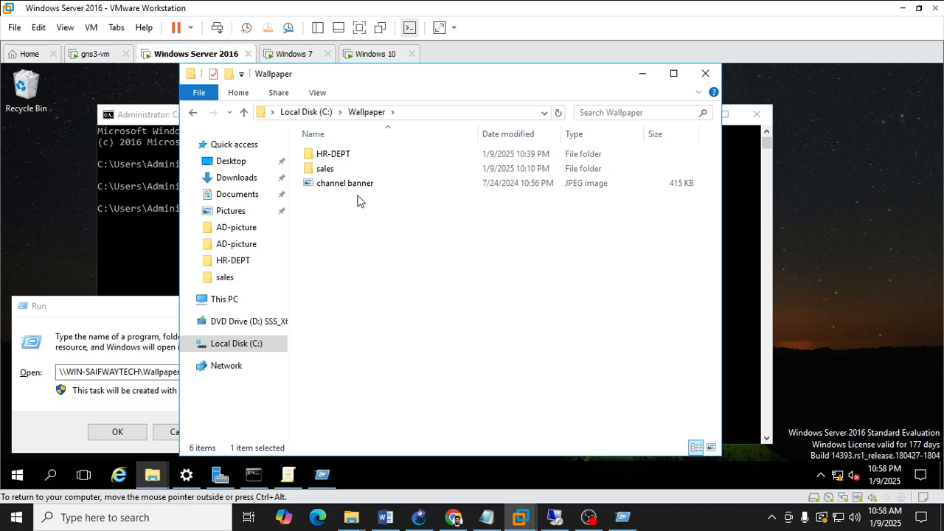
pyautogui.click(358, 187)
pyautogui.rightClick(358, 189)
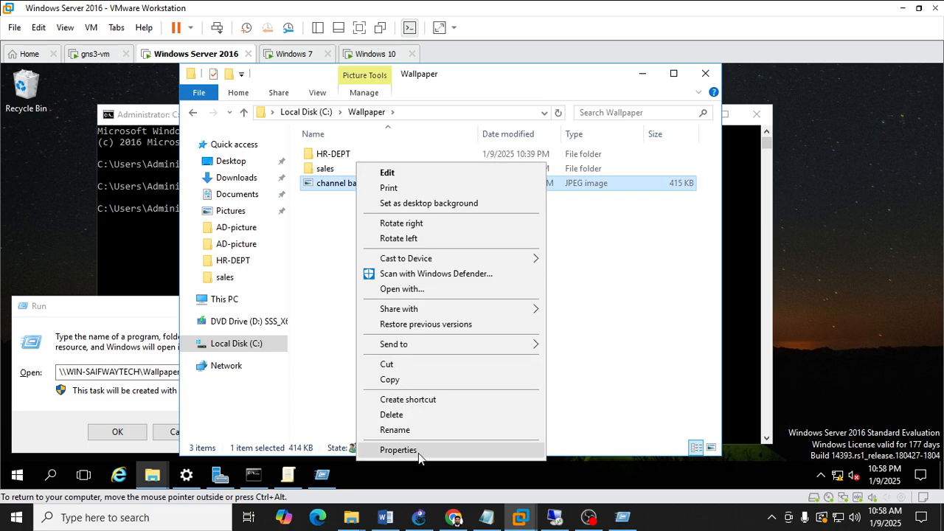
pyautogui.click(484, 290)
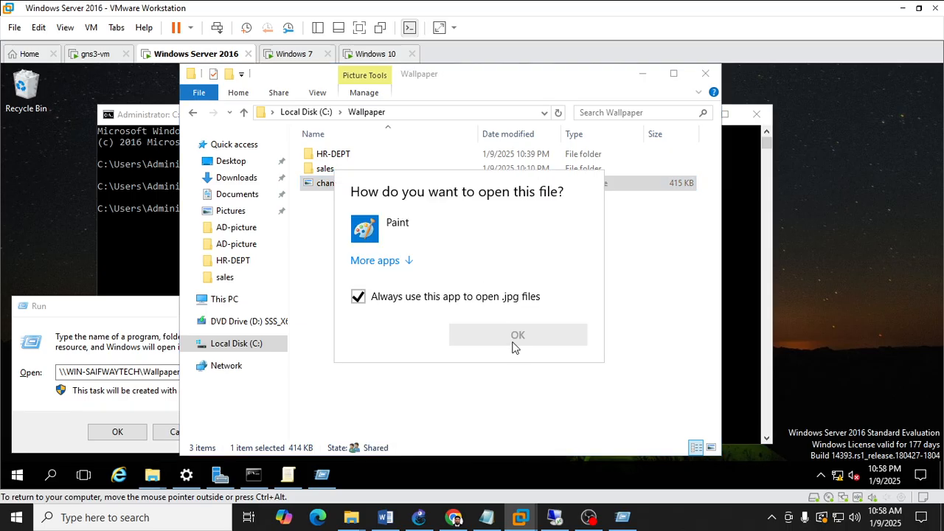
pyautogui.click(506, 405)
# Inspect the channel banner image's security permissions and select its object path.
pyautogui.rightClick(343, 182)
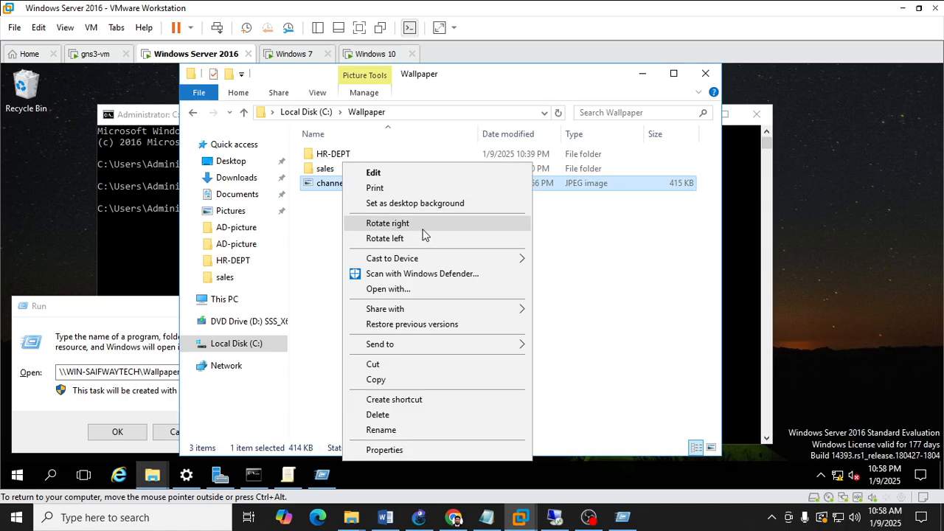
pyautogui.click(409, 449)
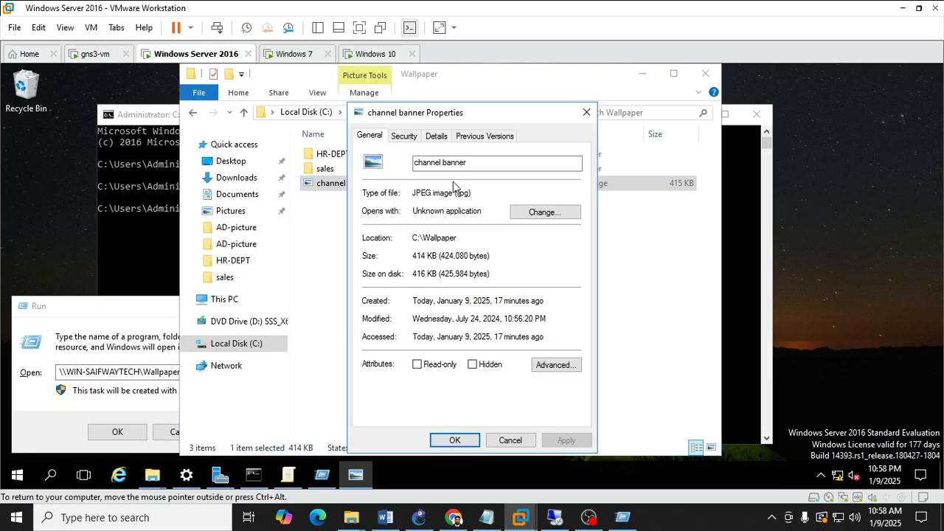
pyautogui.click(407, 140)
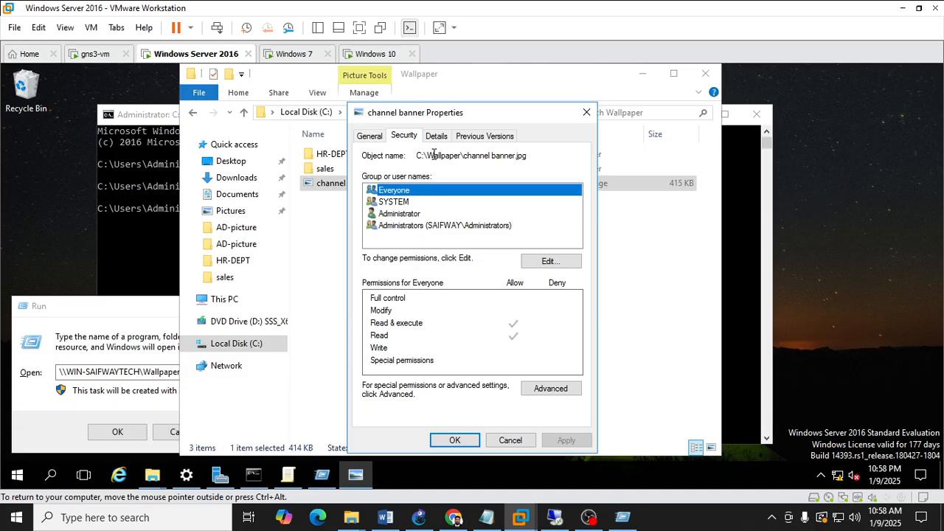
pyautogui.moveTo(417, 156); pyautogui.dragTo(537, 162)
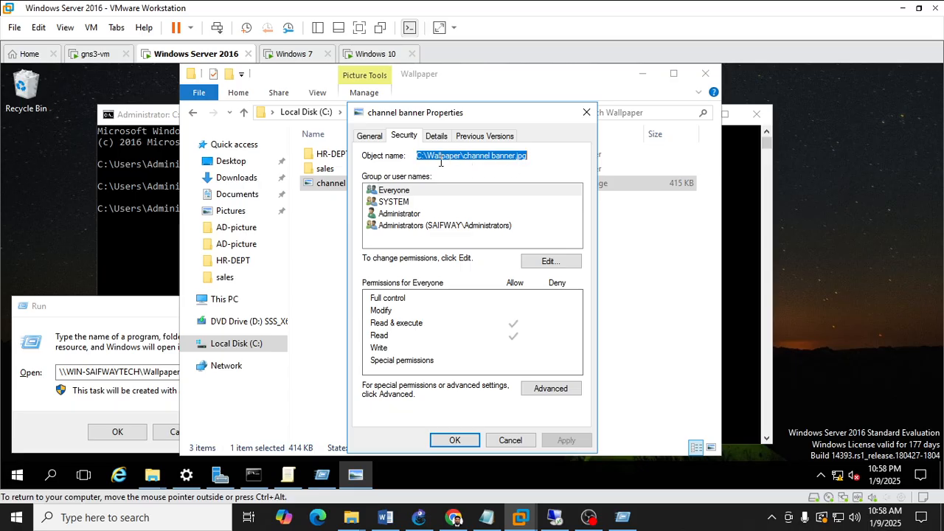
pyautogui.click(550, 263)
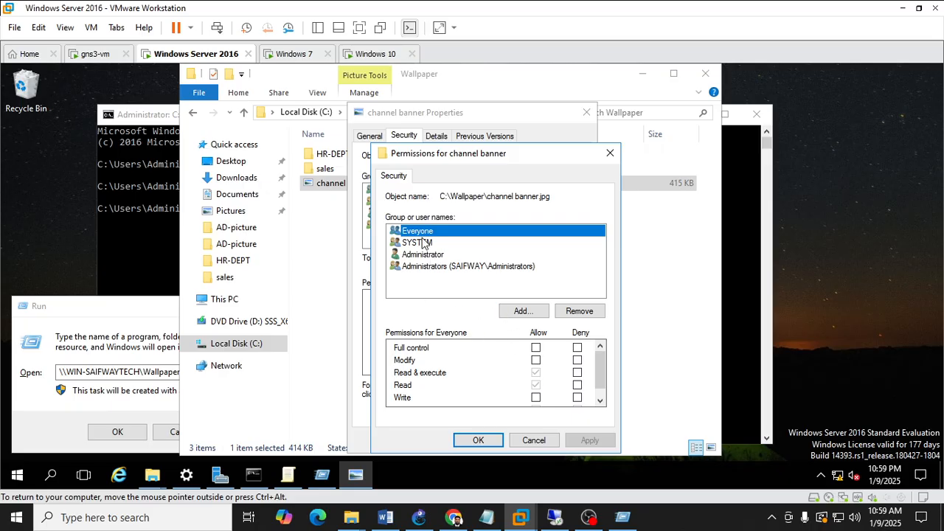
pyautogui.click(477, 440)
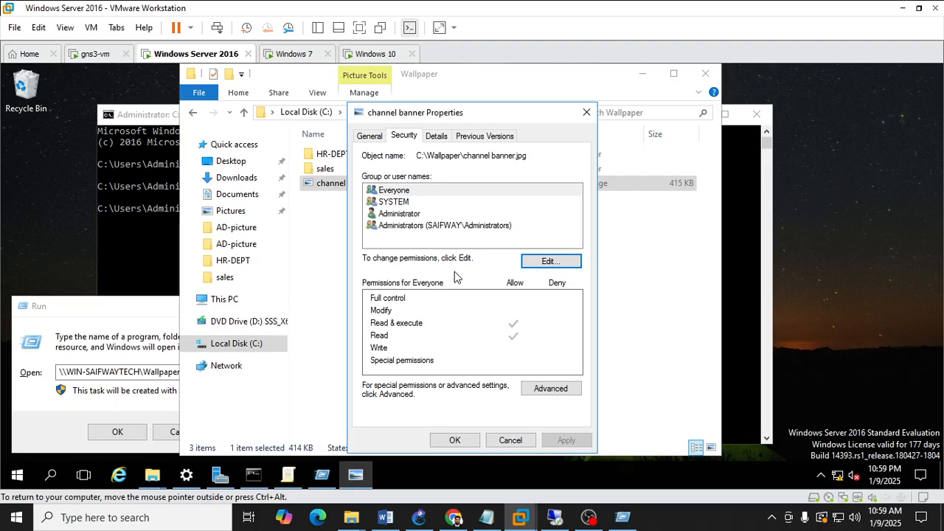
pyautogui.click(455, 440)
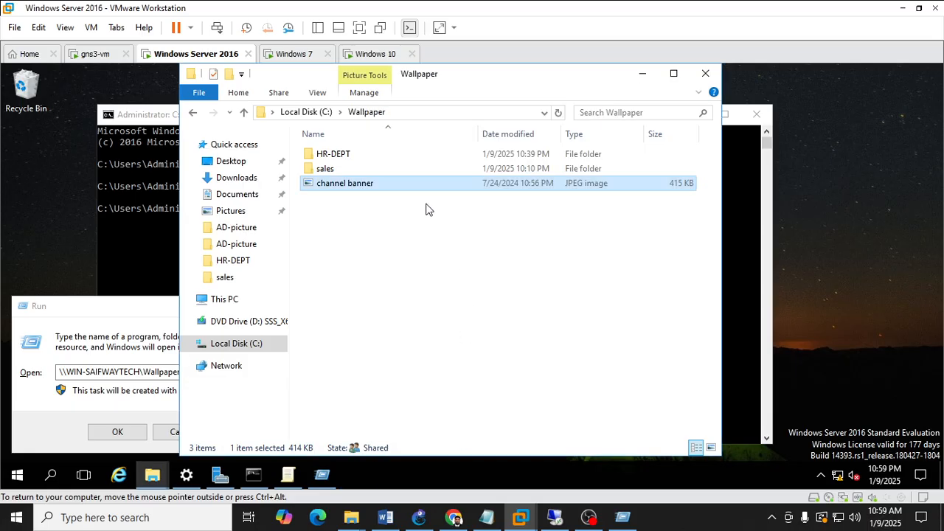
# Open \\WIN-SAIFWAYTECH\Wallpaper\channel banner.jpg through the Run dialog to test the image's network path.
pyautogui.doubleClick(367, 184)
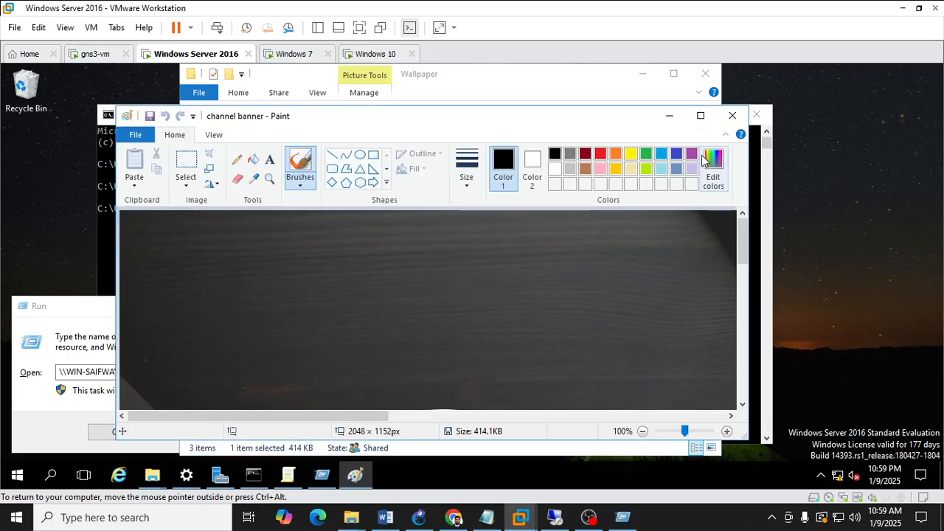
pyautogui.click(731, 118)
pyautogui.click(153, 359)
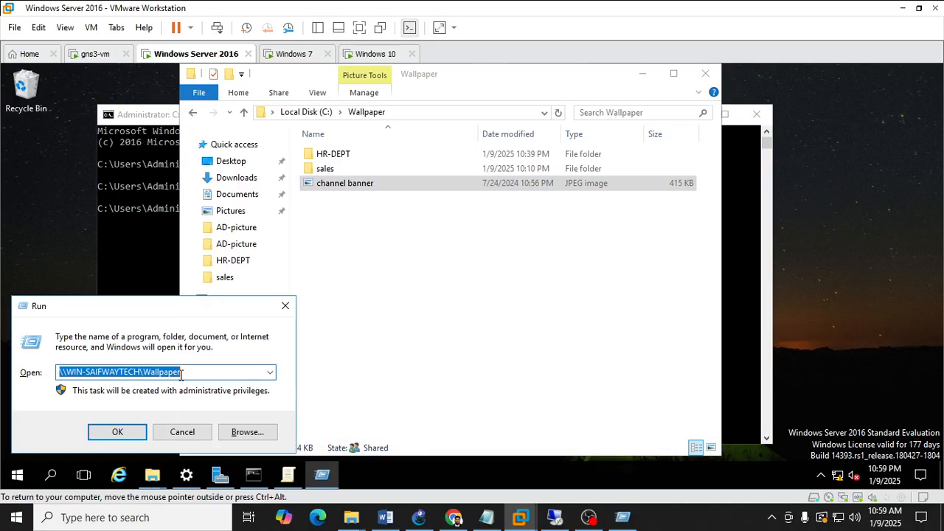
pyautogui.click(200, 372)
pyautogui.write('\\')
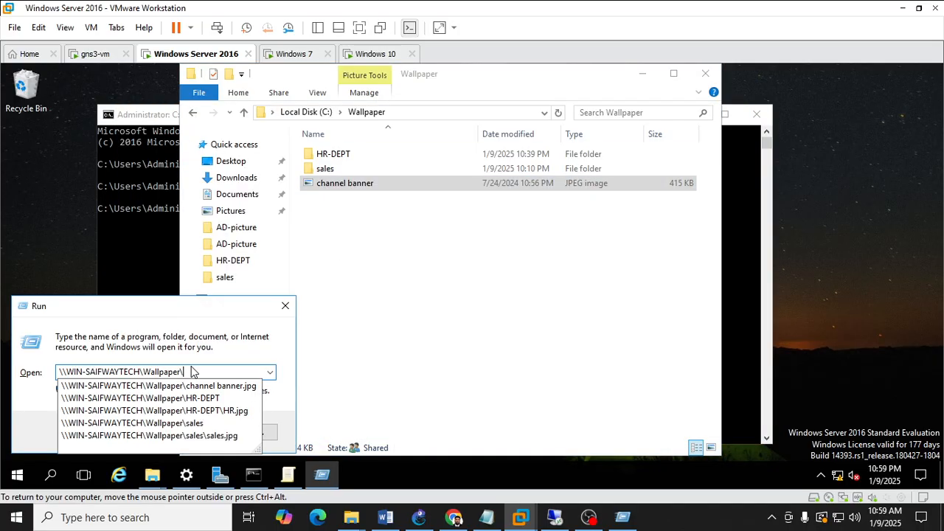
pyautogui.press('Down')
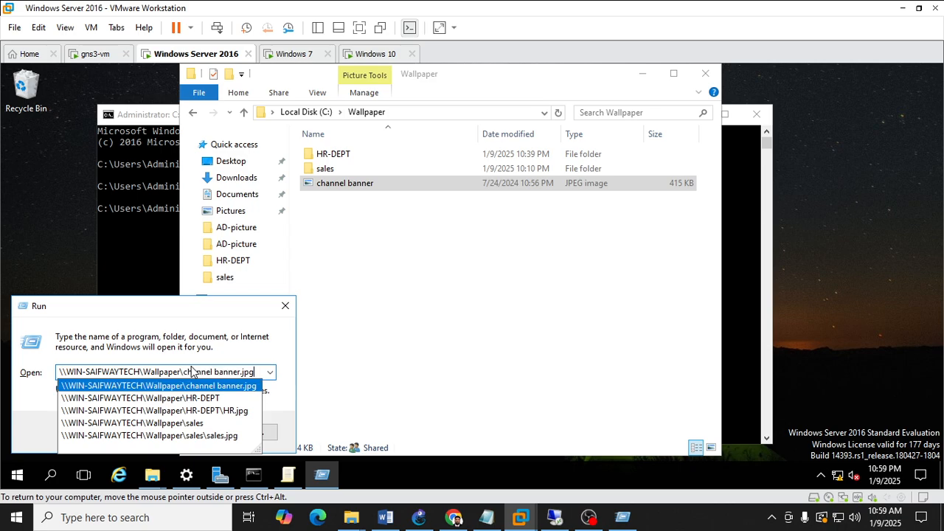
pyautogui.press('Return')
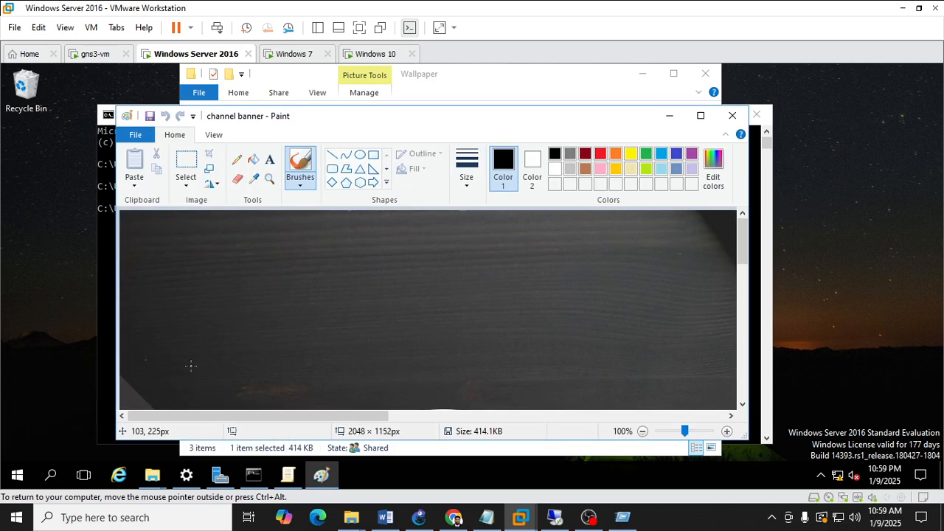
# Close the Paint image, the Wallpaper folder window and the Run dialog.
pyautogui.press('super+r')
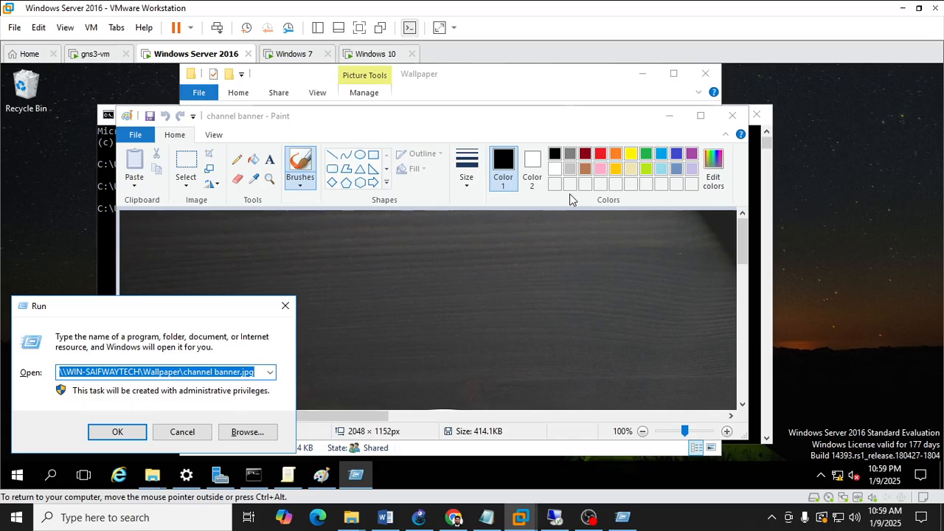
pyautogui.click(733, 118)
pyautogui.click(745, 120)
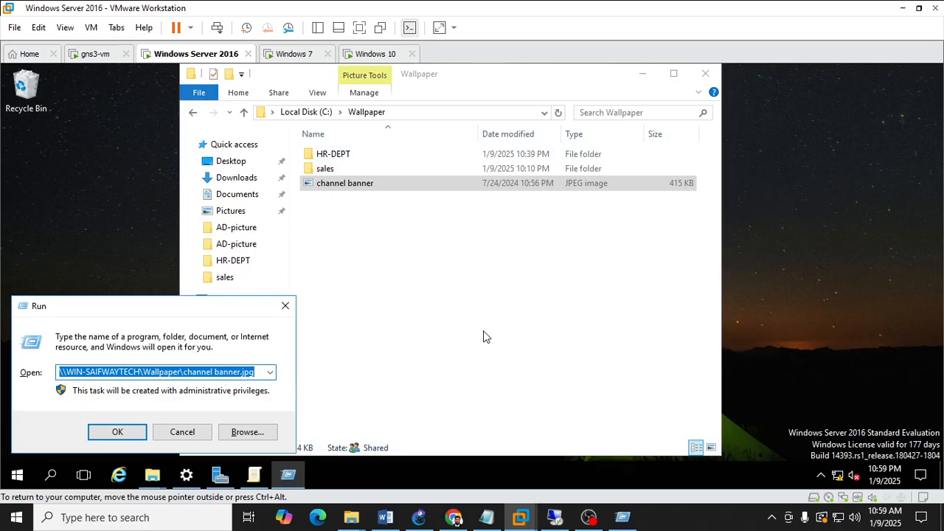
pyautogui.click(699, 75)
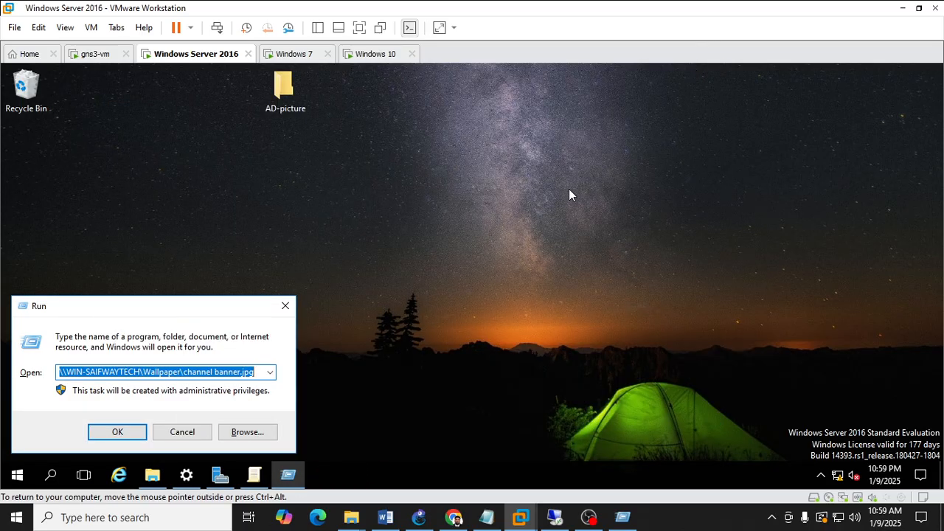
pyautogui.click(285, 305)
# Restore the Local Group Policy Editor and open User Configuration > Administrative Templates > Desktop > Desktop.
pyautogui.click(258, 481)
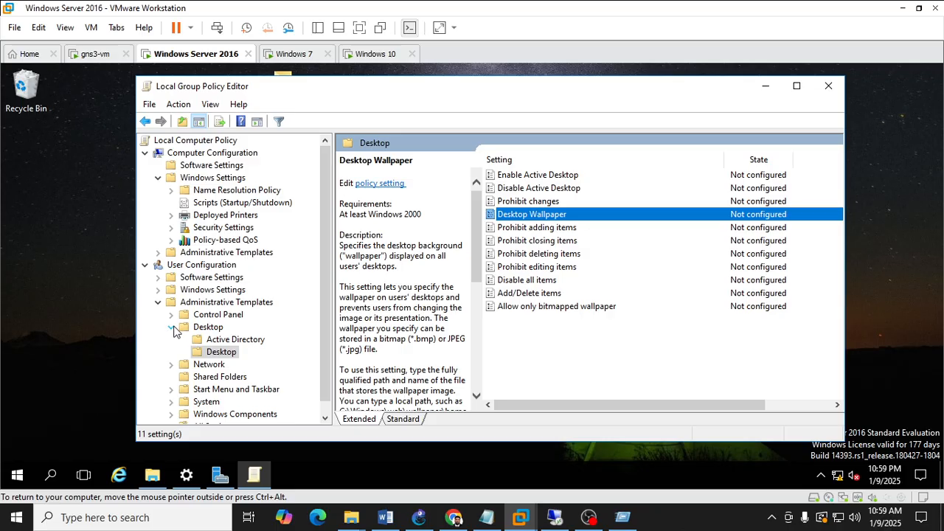
pyautogui.click(157, 303)
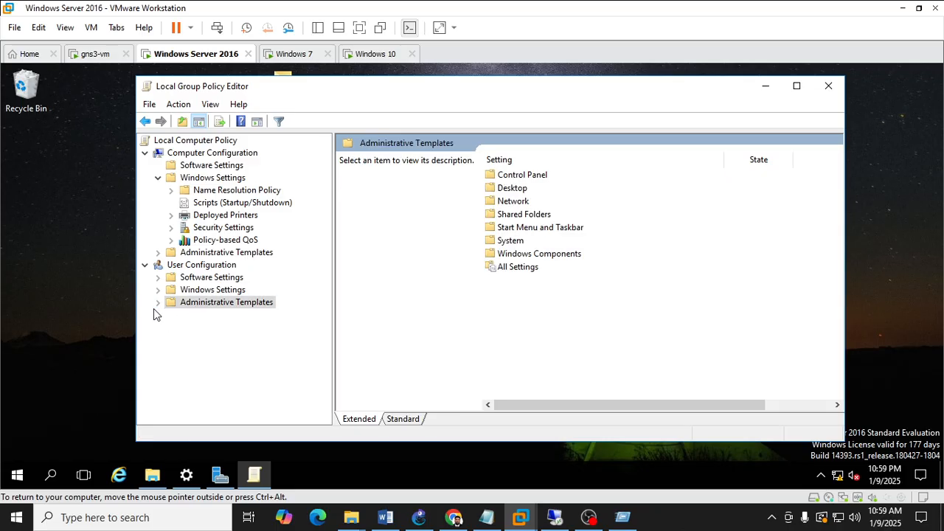
pyautogui.click(157, 303)
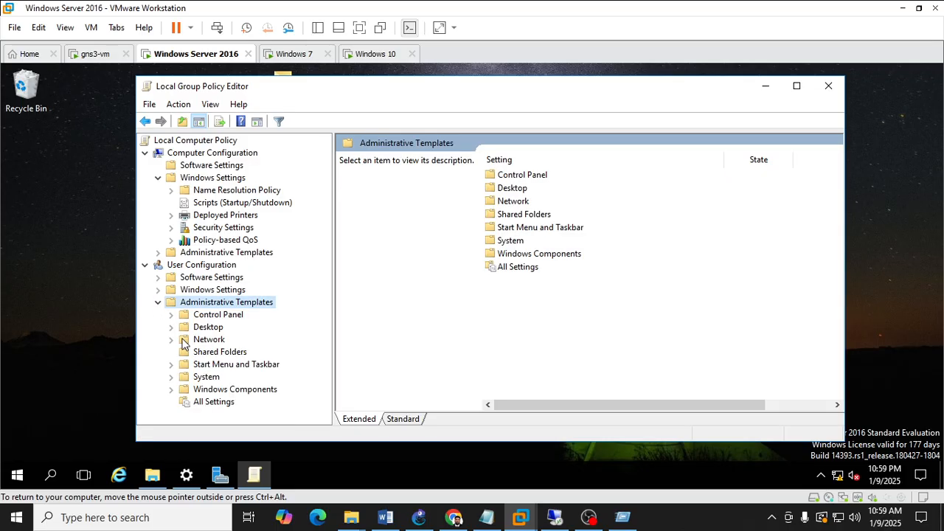
pyautogui.click(171, 327)
pyautogui.click(202, 329)
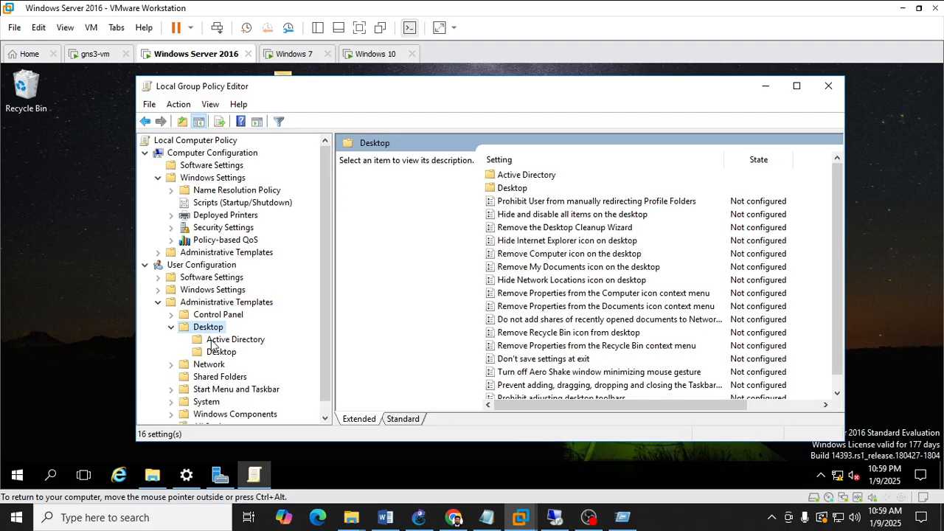
pyautogui.click(219, 352)
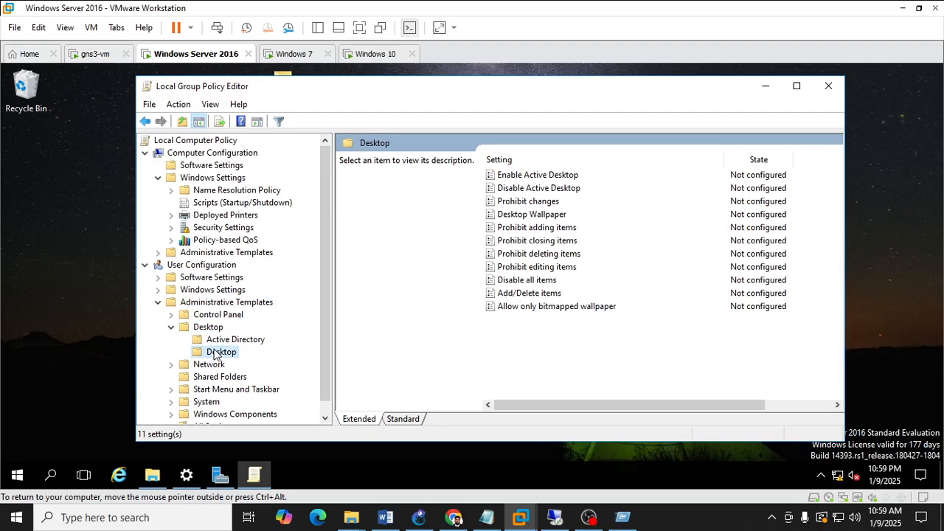
# Open the Desktop Wallpaper policy setting and set it to Enabled.
pyautogui.doubleClick(550, 214)
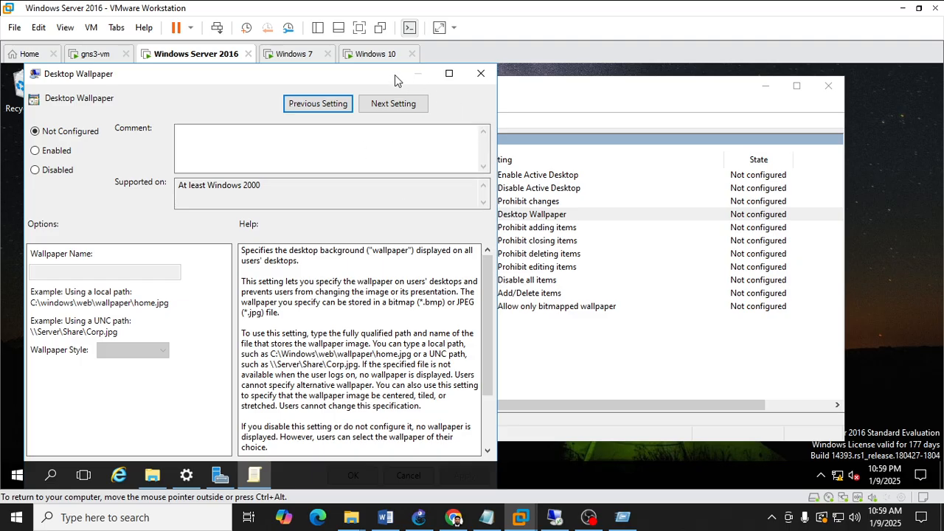
pyautogui.moveTo(420, 74); pyautogui.dragTo(358, 93)
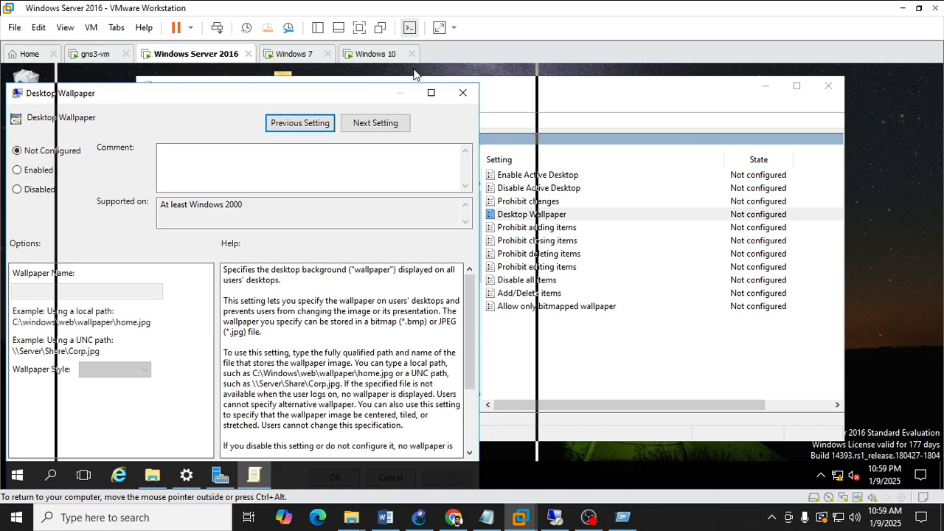
pyautogui.moveTo(416, 75); pyautogui.dragTo(420, 74)
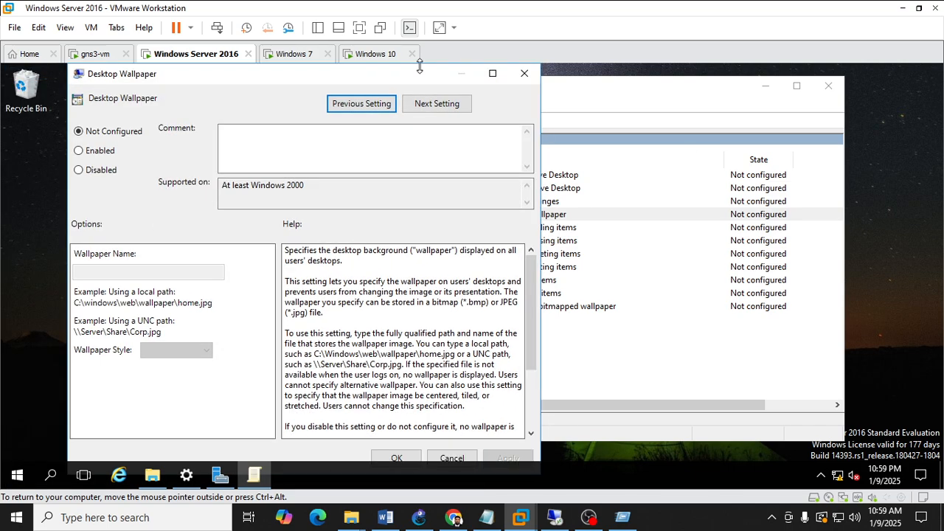
pyautogui.click(107, 151)
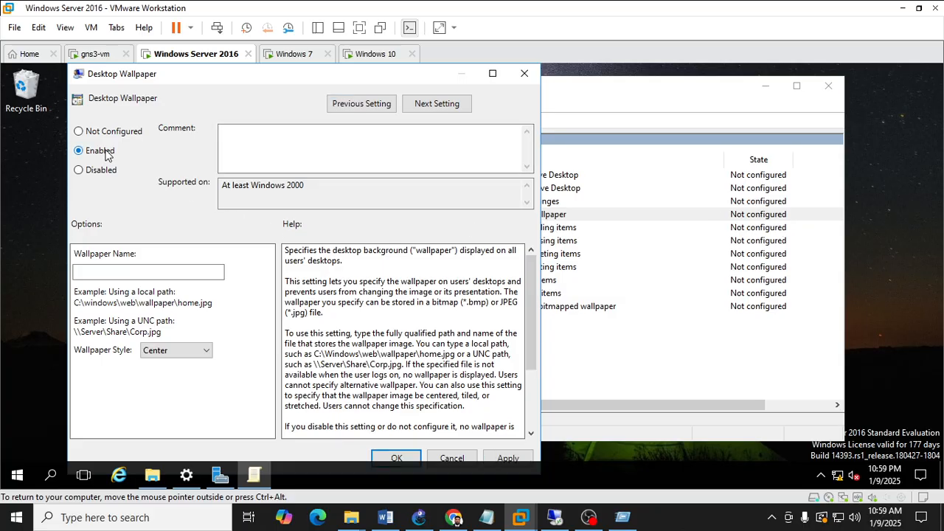
pyautogui.click(300, 144)
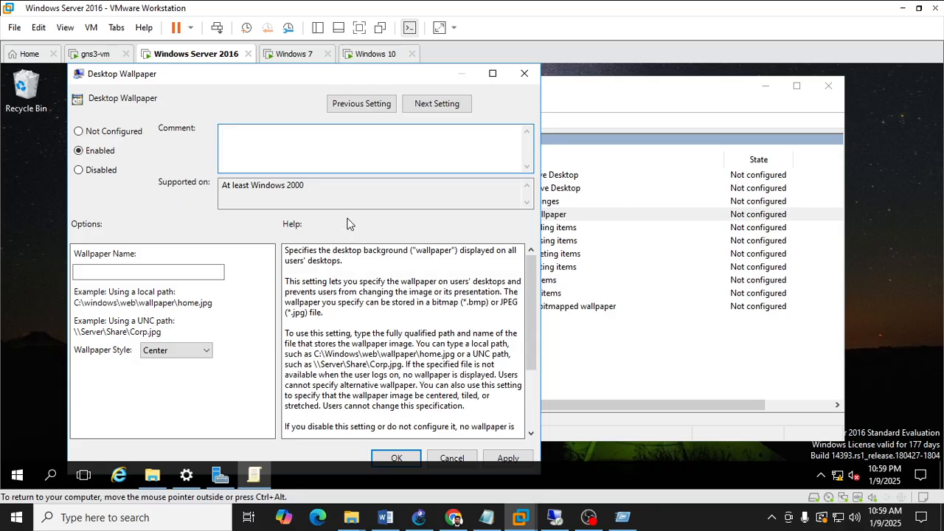
# Paste \\WIN-SAIFWAYTECH\Wallpaper\channel banner.jpg as the Wallpaper Name and check the full path.
pyautogui.click(154, 273)
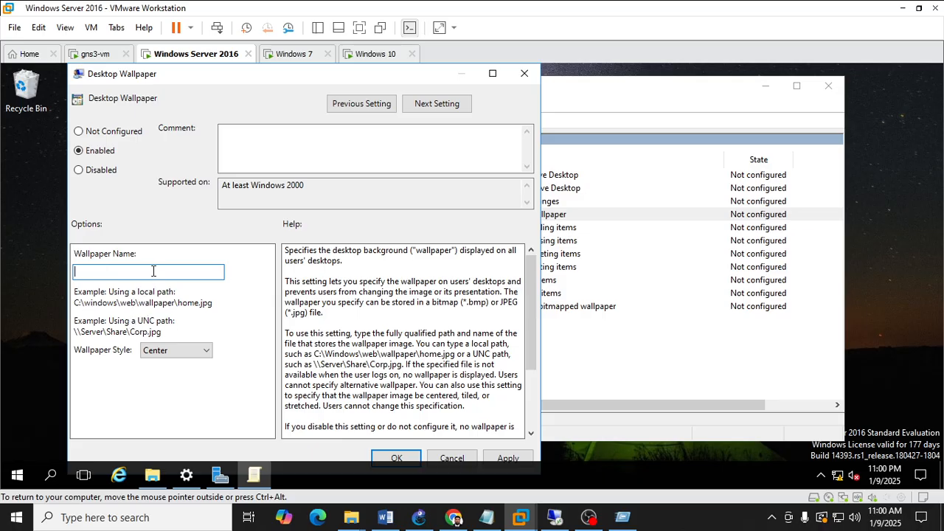
pyautogui.hotkey('ctrl', 'v')
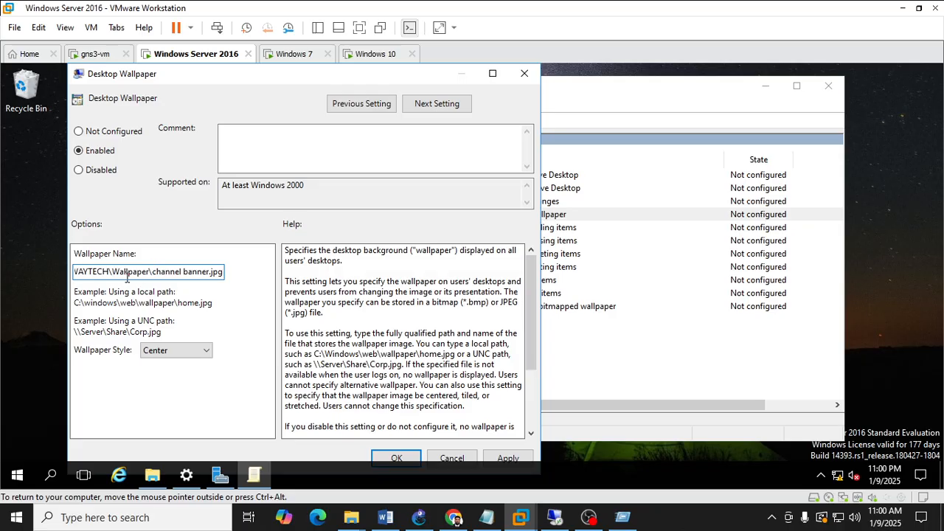
pyautogui.moveTo(184, 275); pyautogui.dragTo(67, 279)
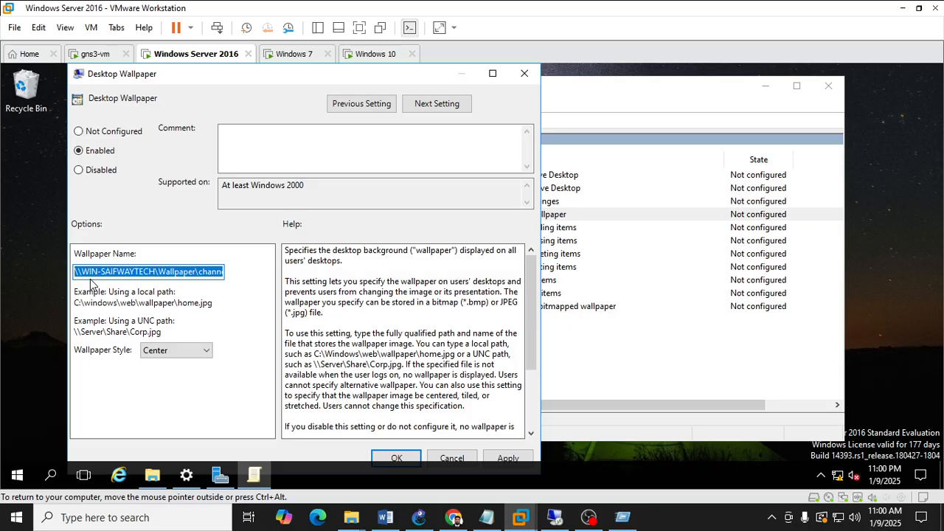
pyautogui.moveTo(153, 273); pyautogui.dragTo(230, 273)
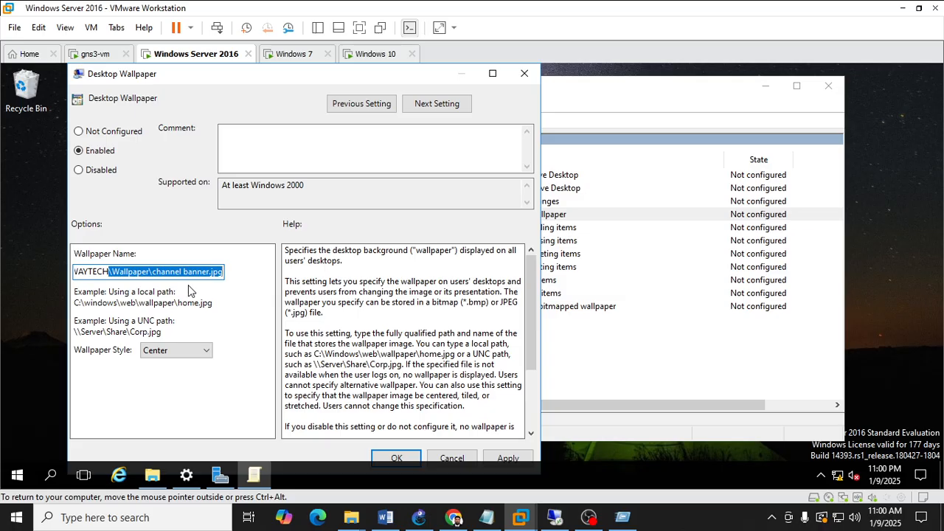
pyautogui.click(156, 273)
pyautogui.moveTo(157, 273); pyautogui.dragTo(233, 272)
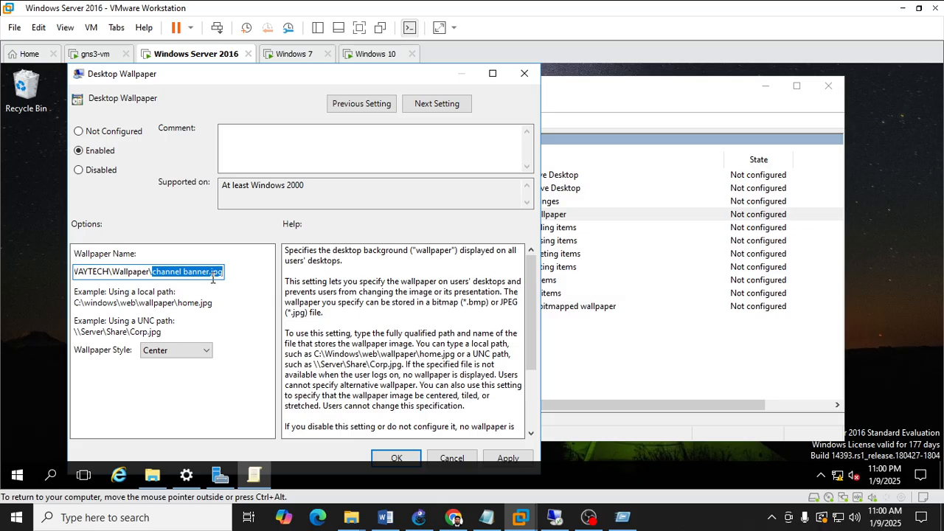
pyautogui.click(212, 273)
pyautogui.doubleClick(212, 273)
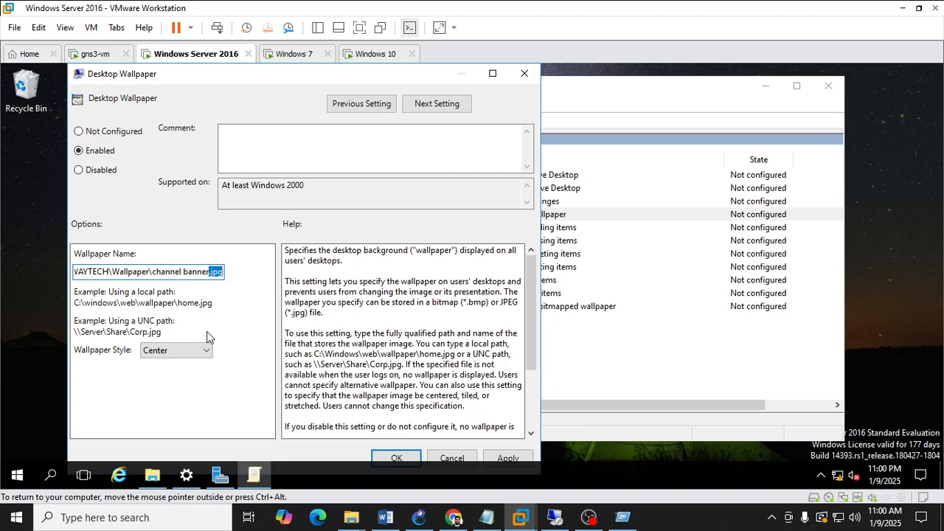
# Set the Wallpaper Style to Fill, then apply and confirm the Desktop Wallpaper policy.
pyautogui.click(196, 351)
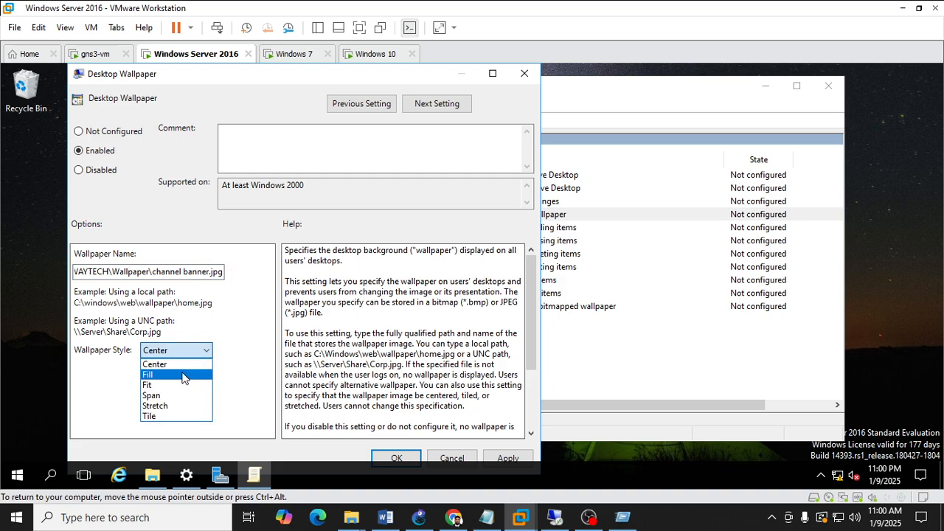
pyautogui.click(183, 376)
pyautogui.click(181, 352)
pyautogui.click(171, 385)
pyautogui.click(174, 351)
pyautogui.click(177, 375)
pyautogui.click(177, 352)
pyautogui.click(181, 364)
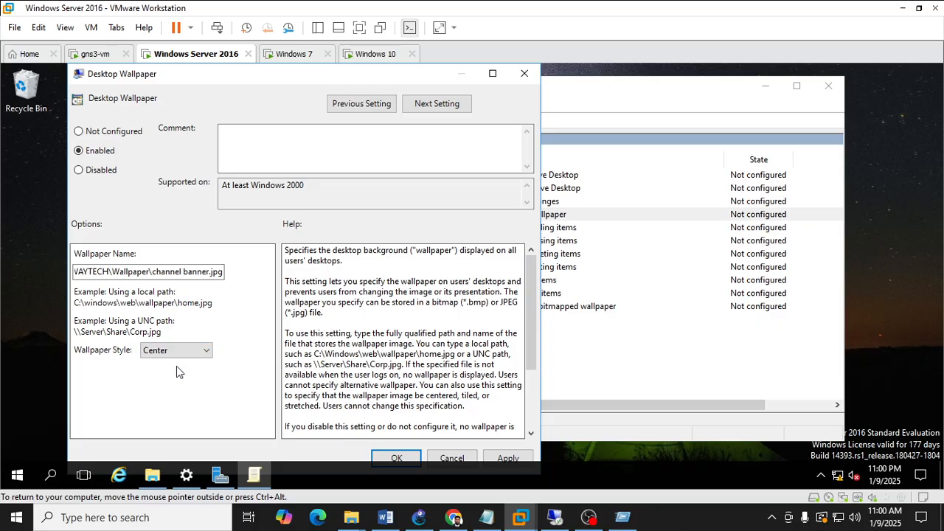
pyautogui.click(177, 352)
pyautogui.click(177, 374)
pyautogui.click(508, 459)
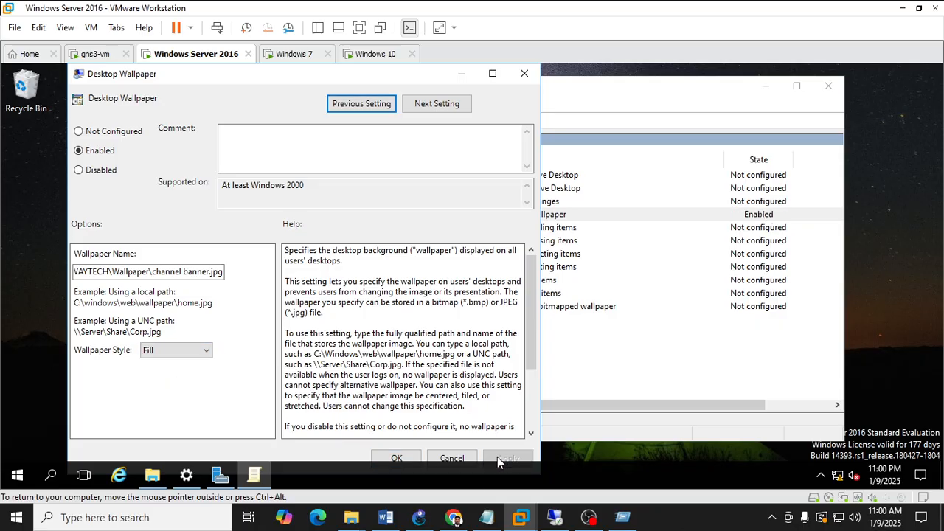
pyautogui.click(397, 459)
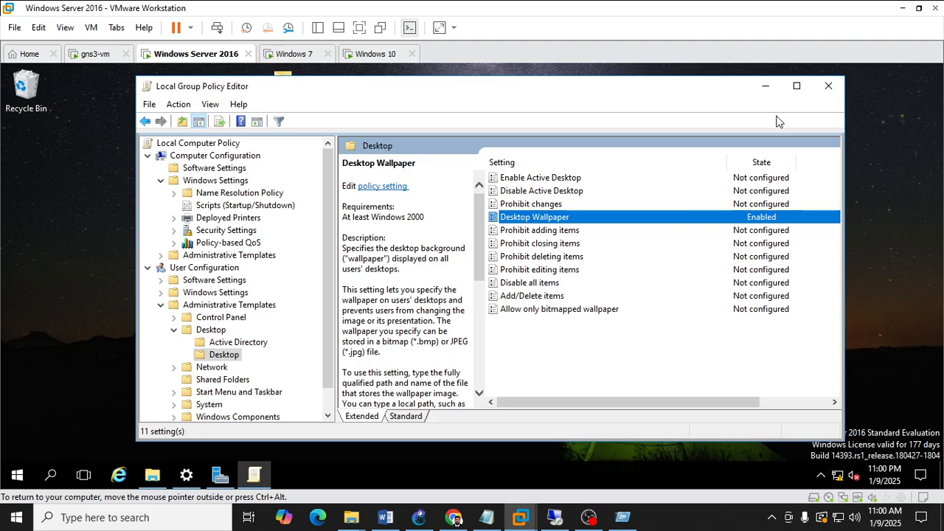
# Minimize the editor, refresh the desktop and review the Background personalization settings.
pyautogui.click(765, 86)
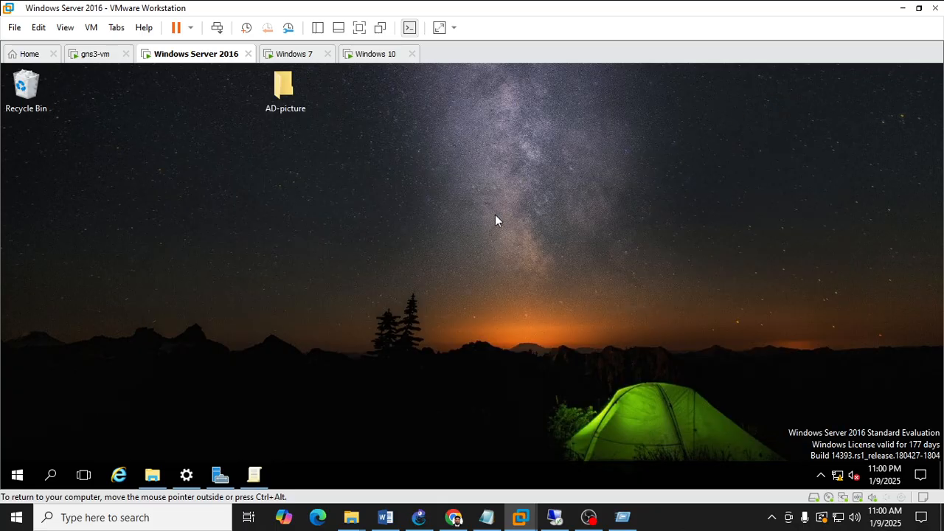
pyautogui.rightClick(385, 196)
pyautogui.click(413, 231)
pyautogui.rightClick(410, 209)
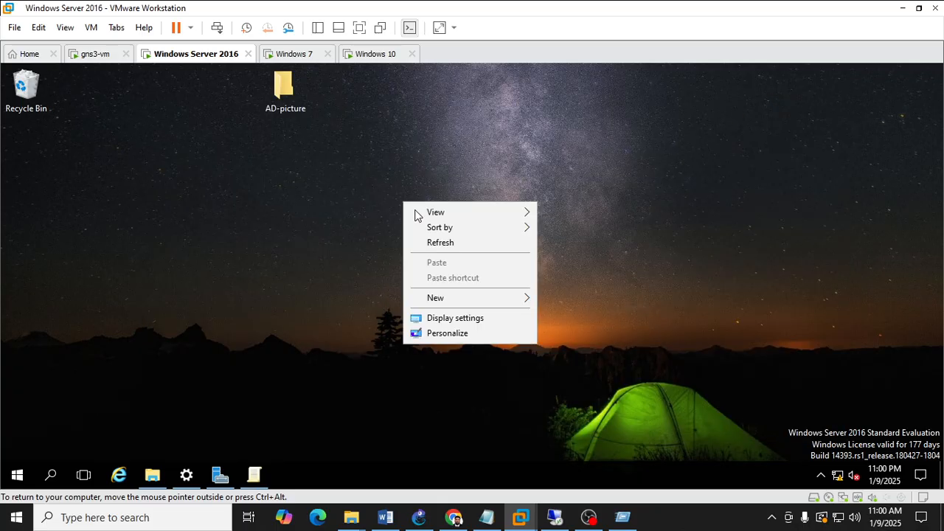
pyautogui.click(427, 241)
pyautogui.rightClick(379, 212)
pyautogui.click(427, 343)
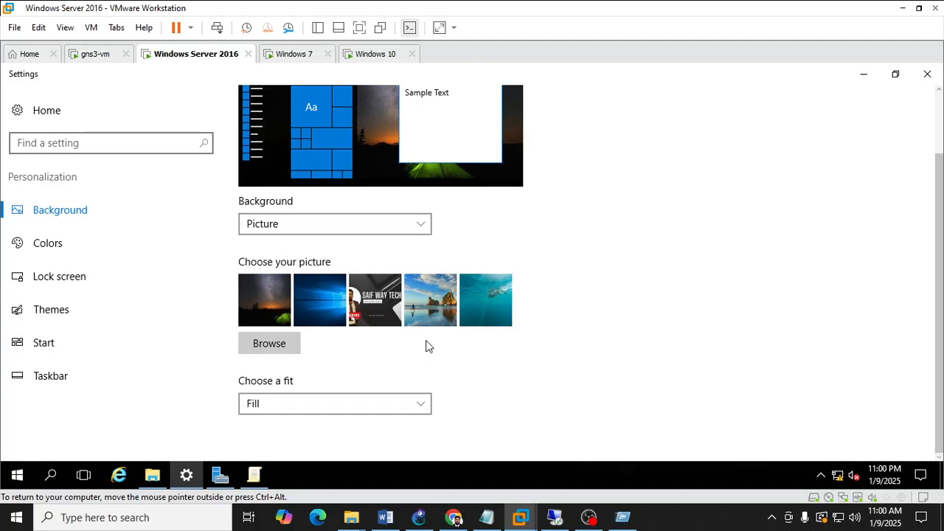
pyautogui.scroll(2, 427, 345)
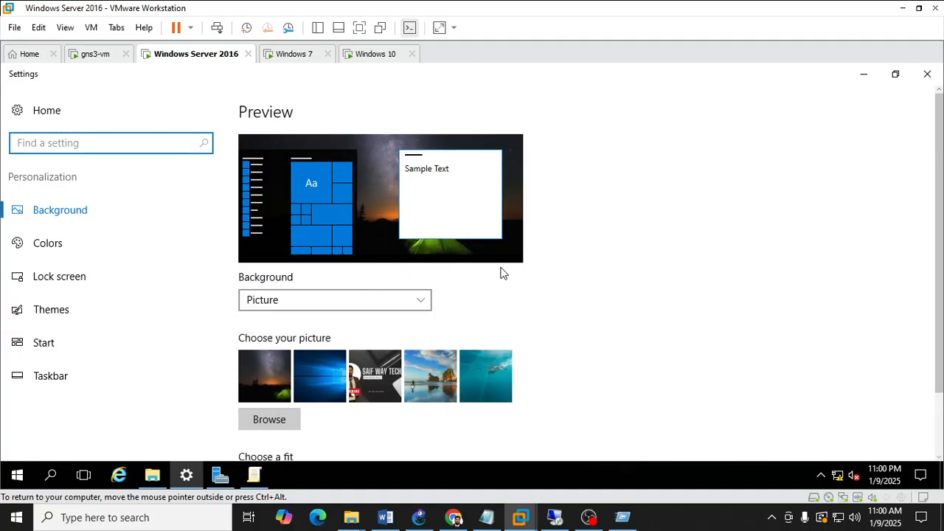
pyautogui.click(927, 74)
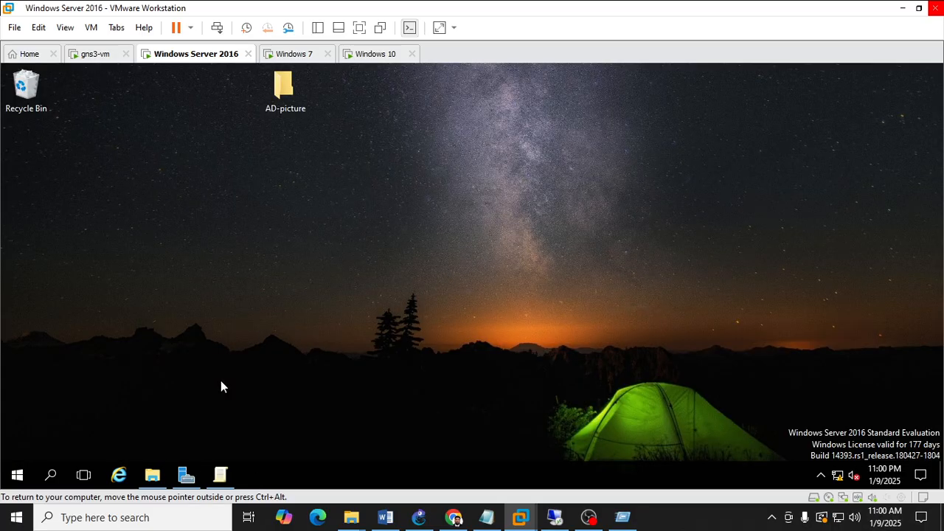
# Close the Local Group Policy Editor and refresh the desktop.
pyautogui.click(221, 474)
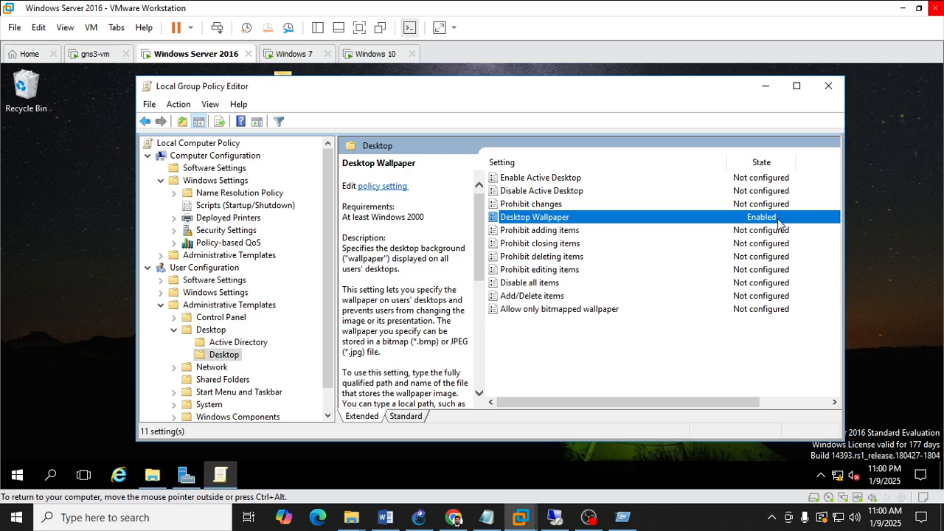
pyautogui.click(828, 85)
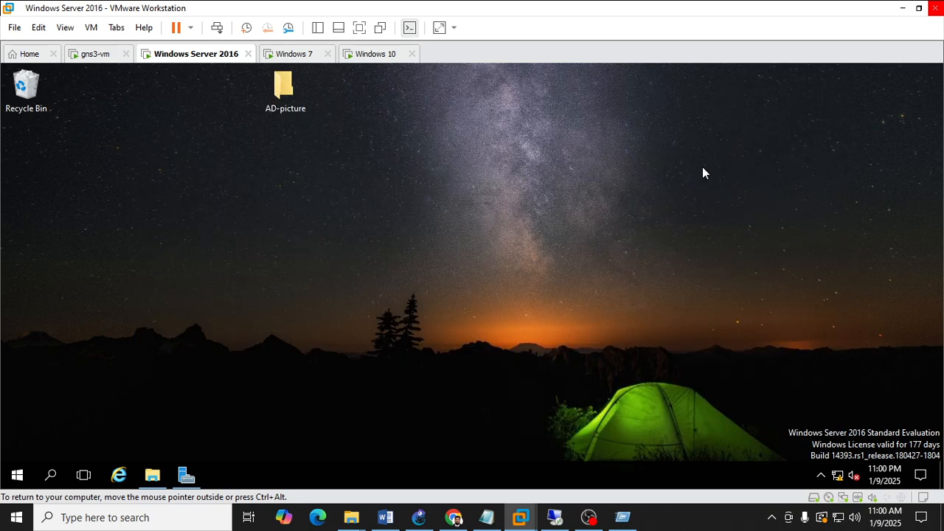
pyautogui.rightClick(540, 242)
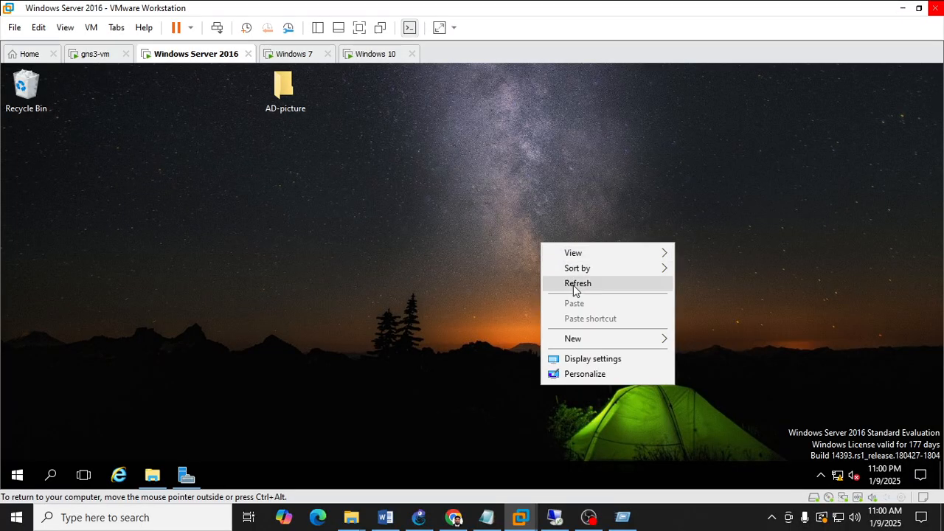
pyautogui.click(575, 283)
# Open a Command Prompt through Run and run gpupdate to refresh group policy.
pyautogui.press('super+r')
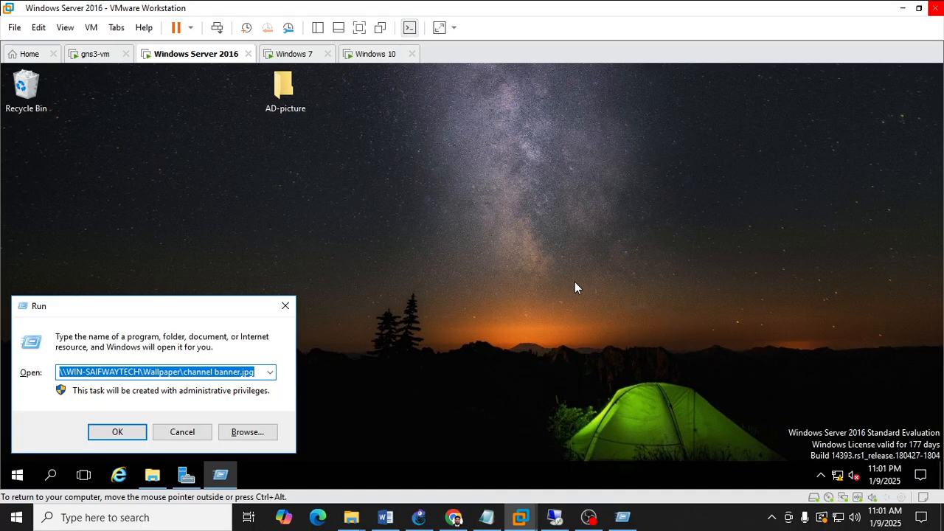
pyautogui.write('CMD')
pyautogui.press('Return')
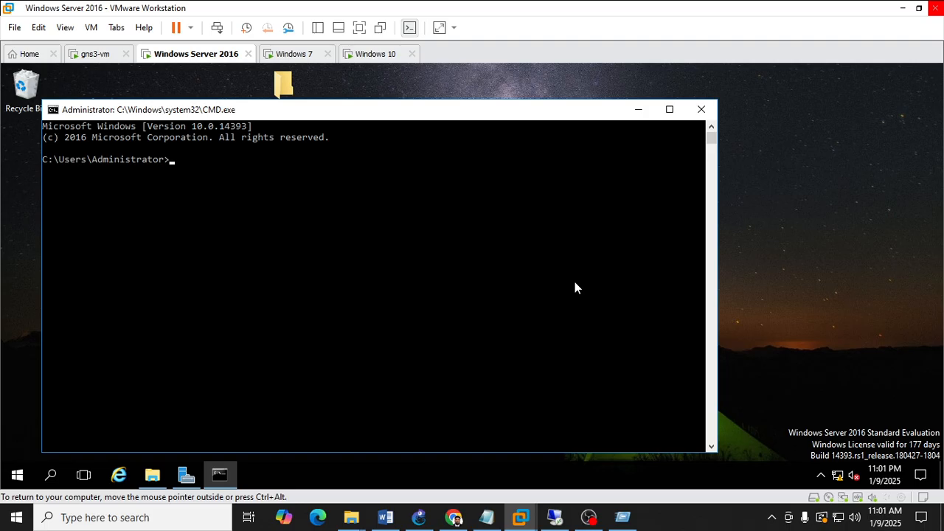
pyautogui.write('gpupdate')
pyautogui.press('Return')
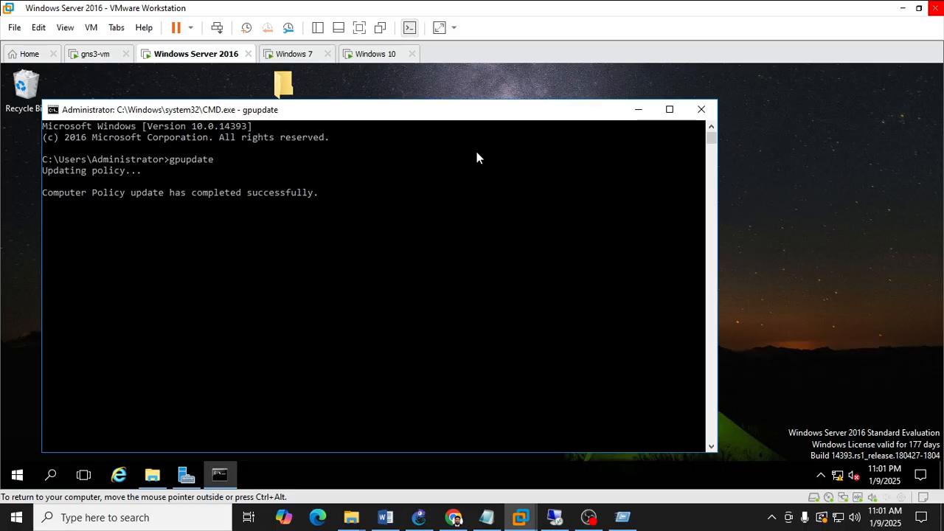
pyautogui.moveTo(489, 117); pyautogui.dragTo(574, 109)
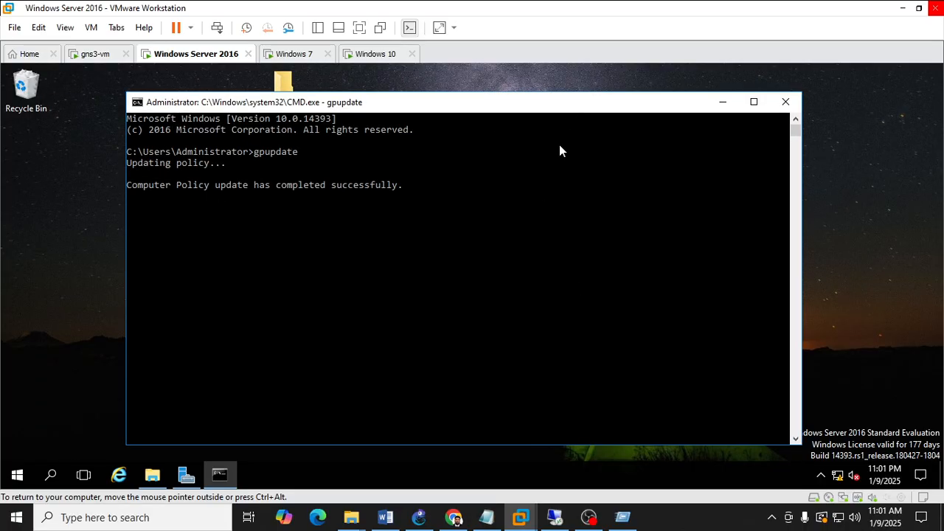
# Run gpupdate /sync in the Command Prompt, accept the restart, dismiss the sign-out notice and close the window.
pyautogui.click(559, 142)
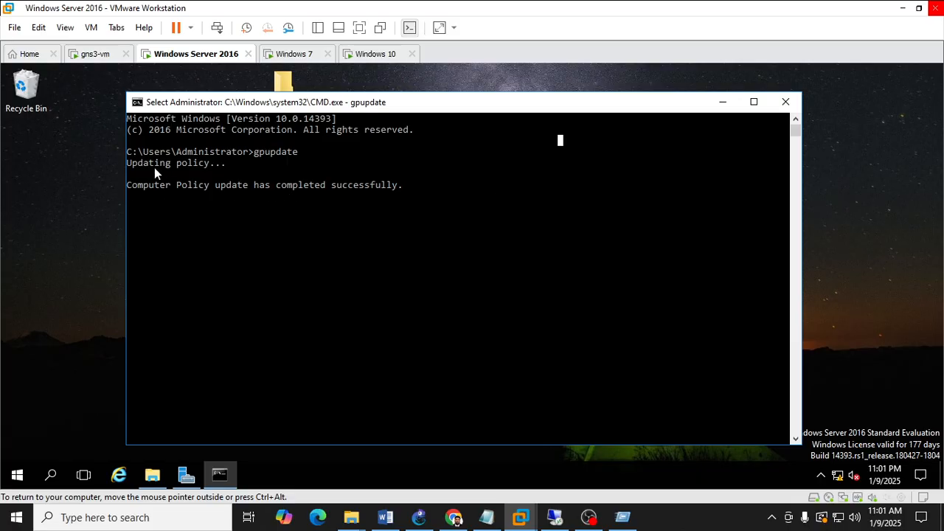
pyautogui.click(410, 232)
pyautogui.press('Return')
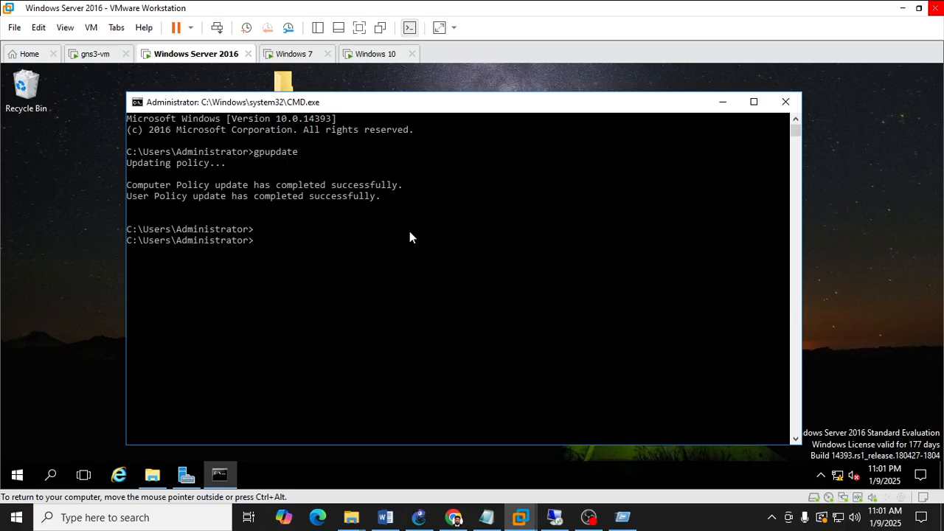
pyautogui.write('gpupdate /sync')
pyautogui.press('Return')
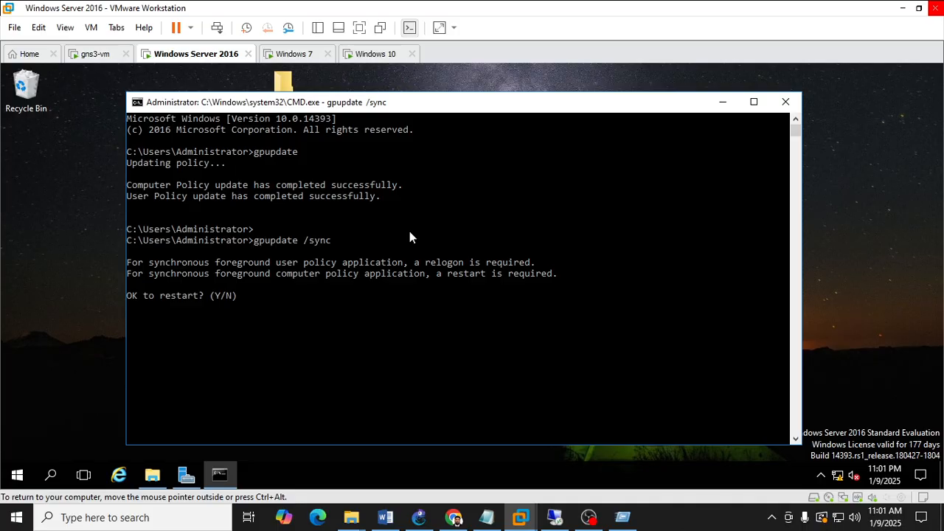
pyautogui.write('y')
pyautogui.press('Return')
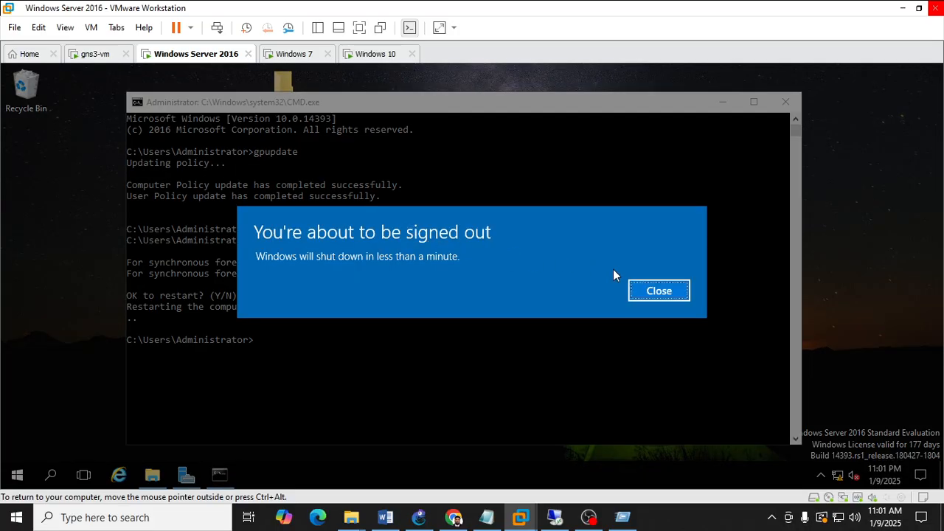
pyautogui.click(667, 295)
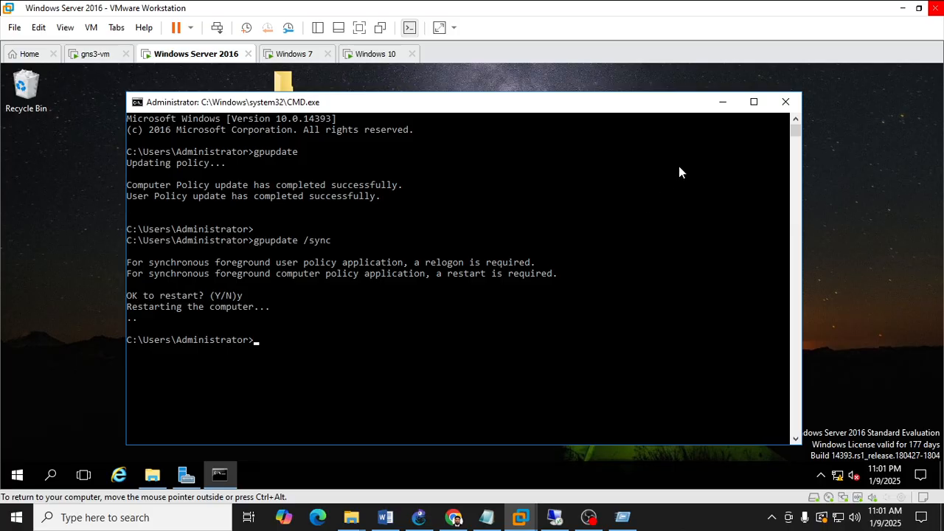
pyautogui.click(786, 103)
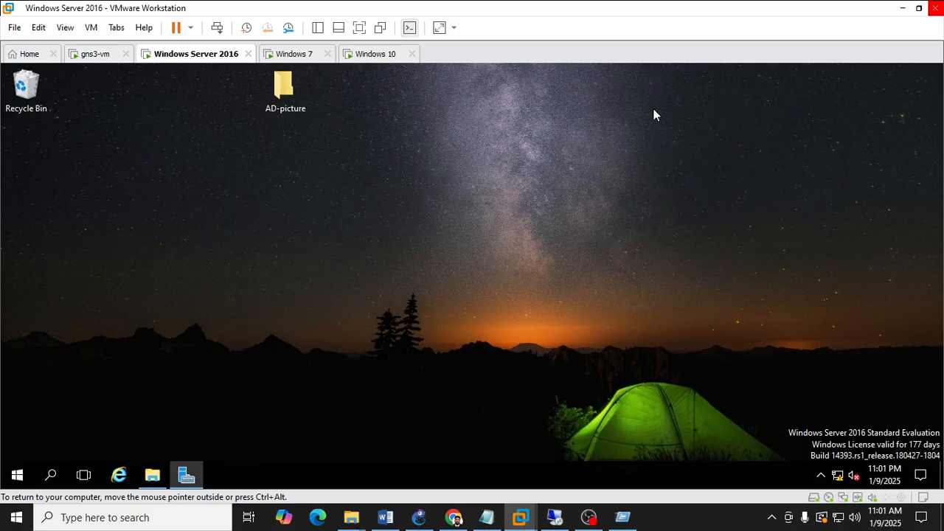
# Refresh the server desktop and briefly open Server Manager before minimizing it.
pyautogui.rightClick(348, 221)
pyautogui.click(379, 260)
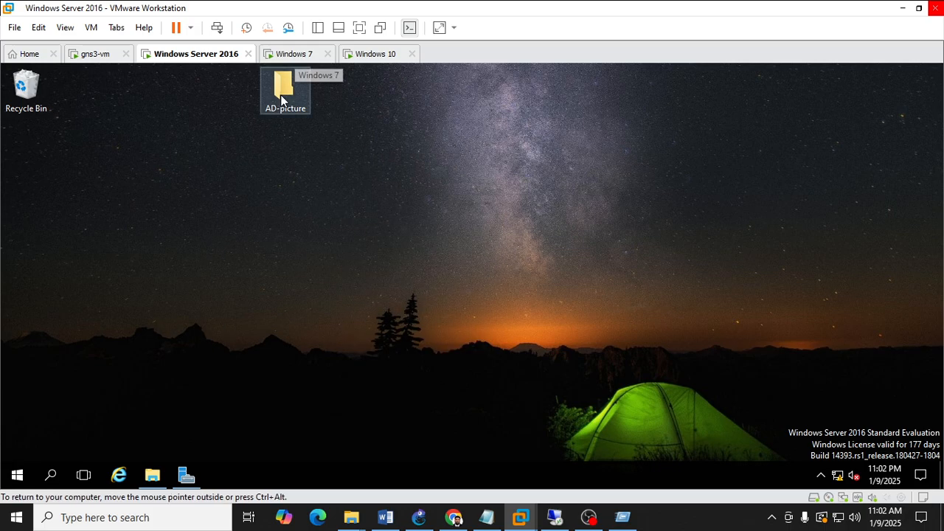
pyautogui.click(186, 476)
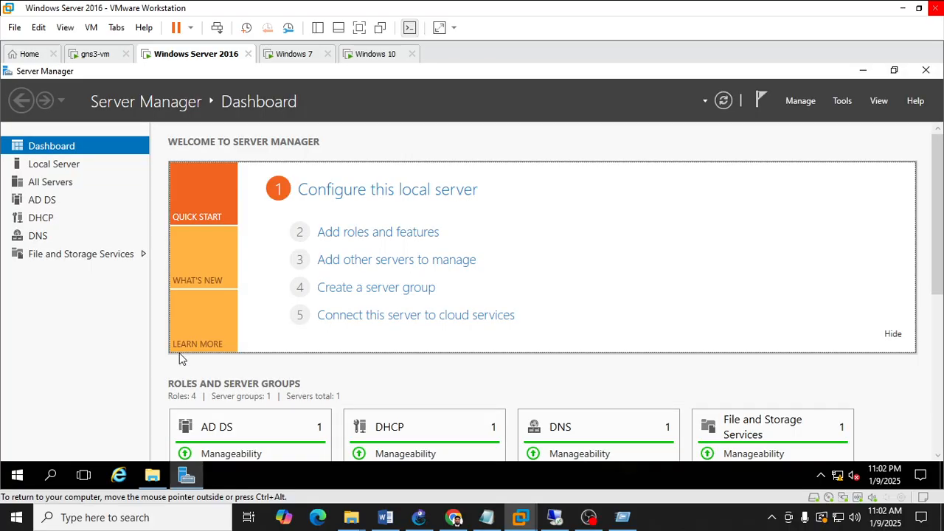
pyautogui.click(861, 71)
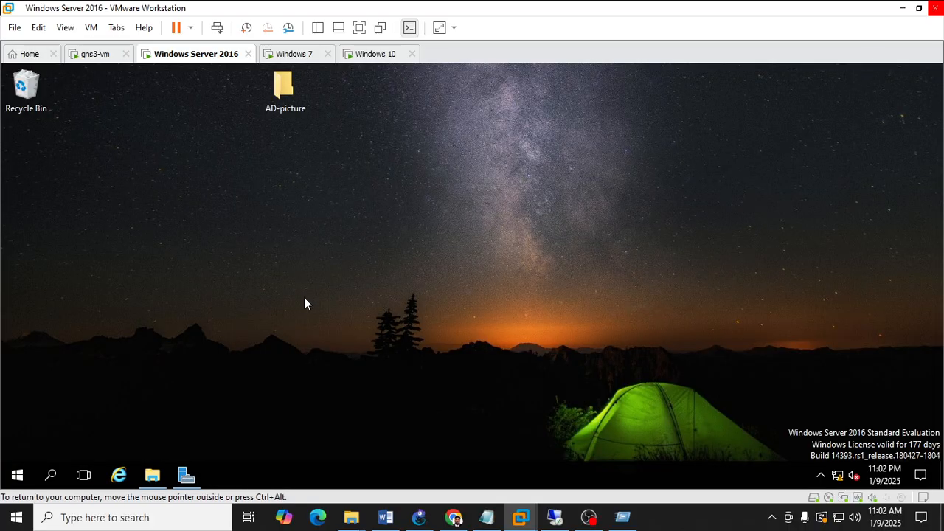
pyautogui.hotkey('ctrl', 'alt')
pyautogui.press('super+r')
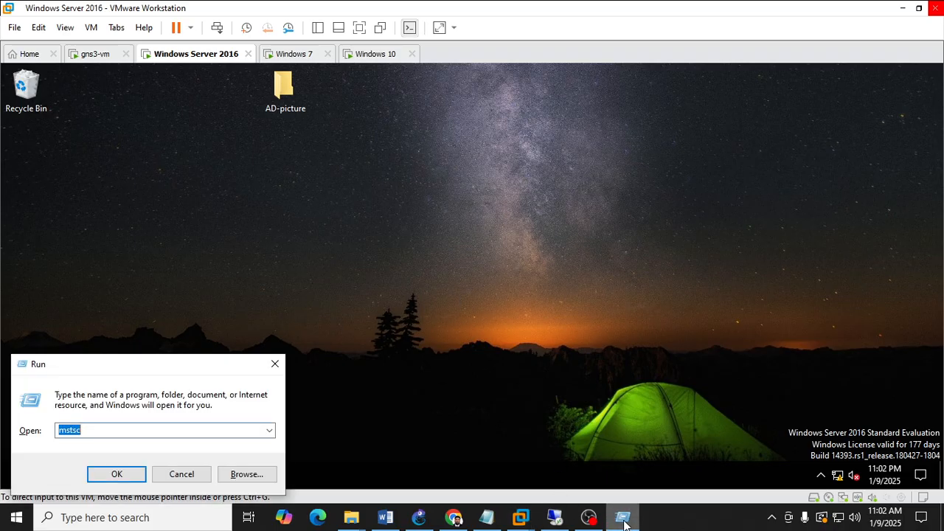
pyautogui.click(273, 364)
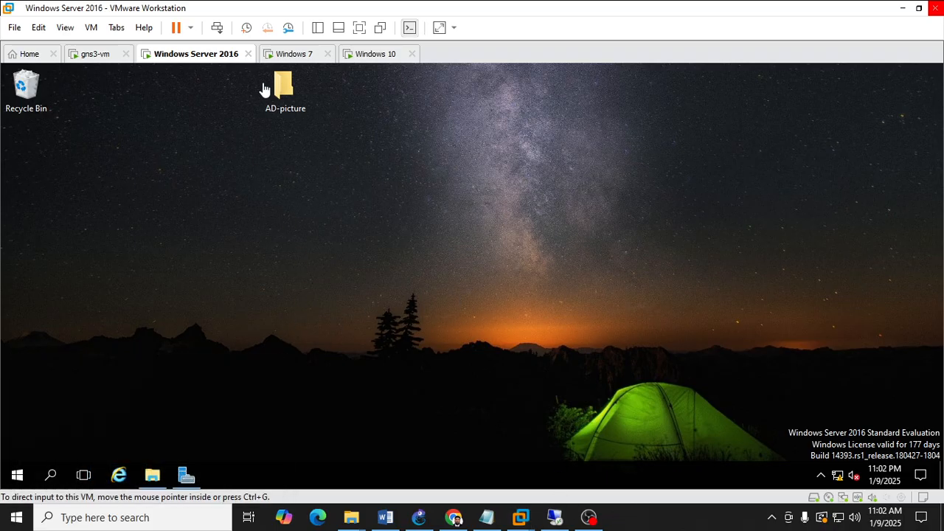
# Switch to the Windows 10 client, close the Wallpaper folder window and refresh its desktop.
pyautogui.click(299, 57)
pyautogui.click(374, 57)
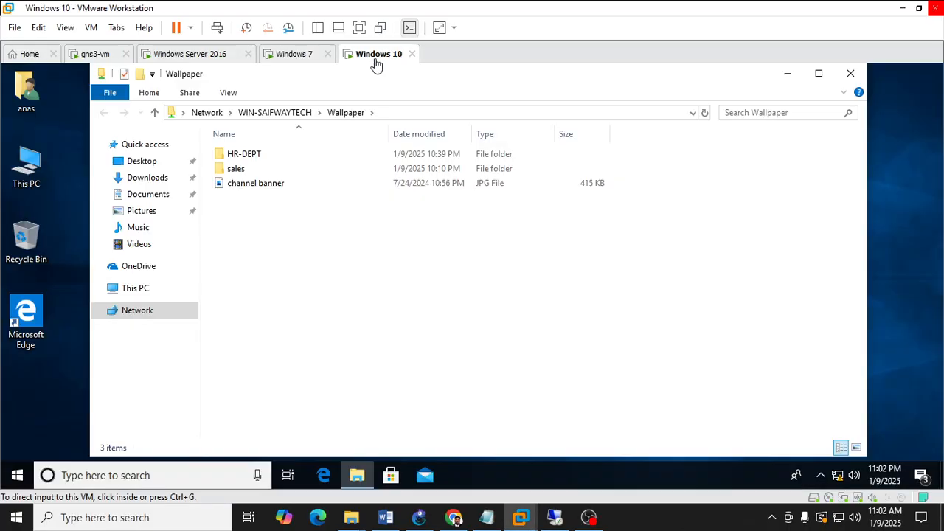
pyautogui.click(848, 77)
pyautogui.click(849, 77)
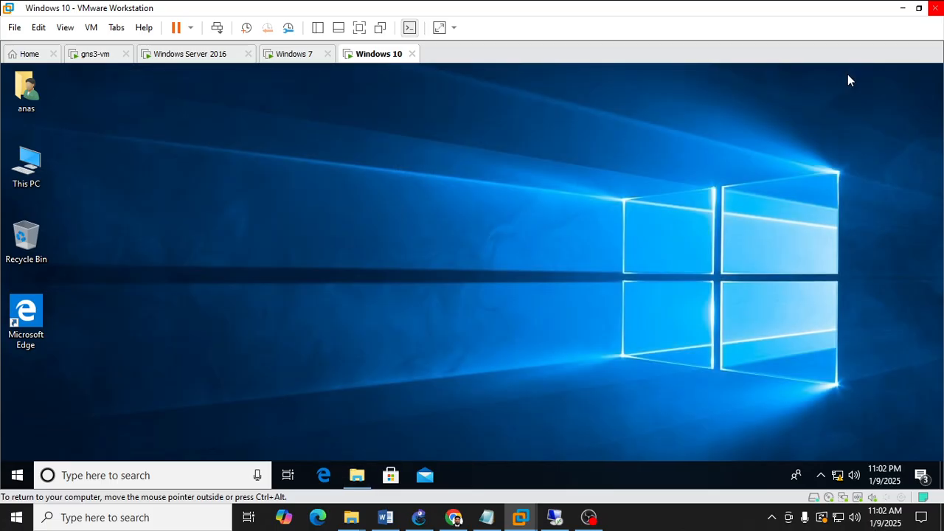
pyautogui.rightClick(502, 237)
pyautogui.click(536, 279)
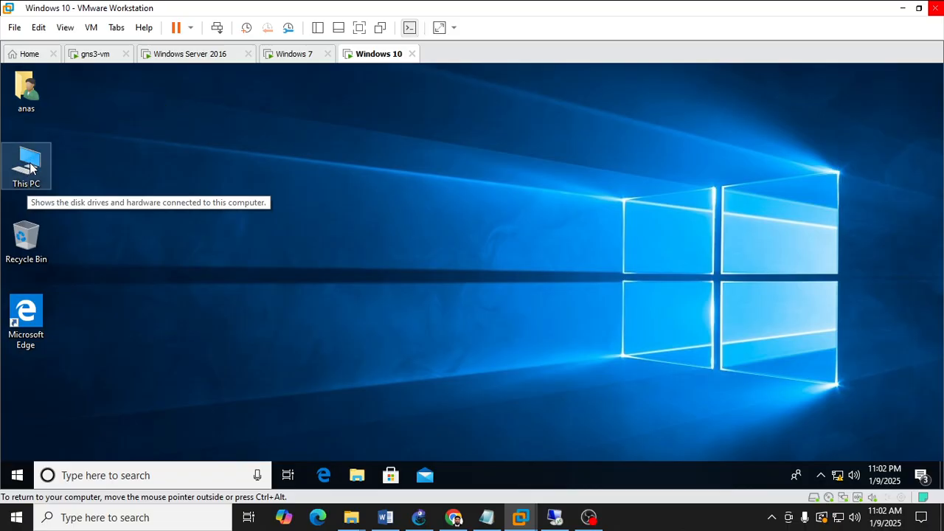
# Switch to the Windows 7 client, close the command prompt and System windows, and refresh its desktop.
pyautogui.click(280, 56)
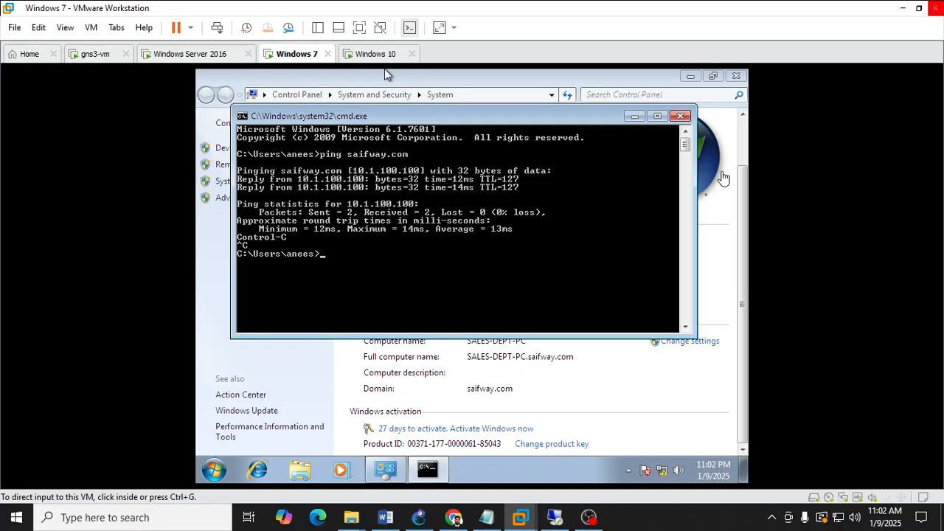
pyautogui.click(682, 118)
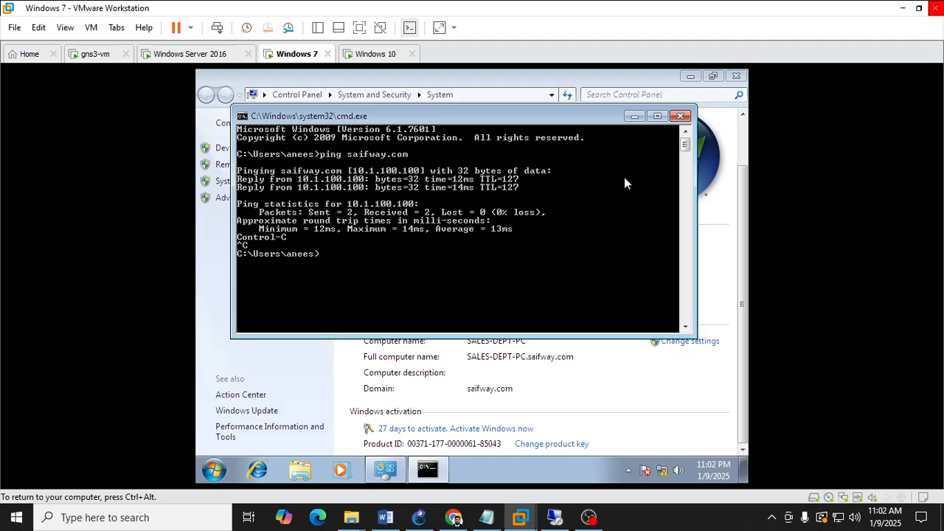
pyautogui.click(680, 116)
pyautogui.click(735, 76)
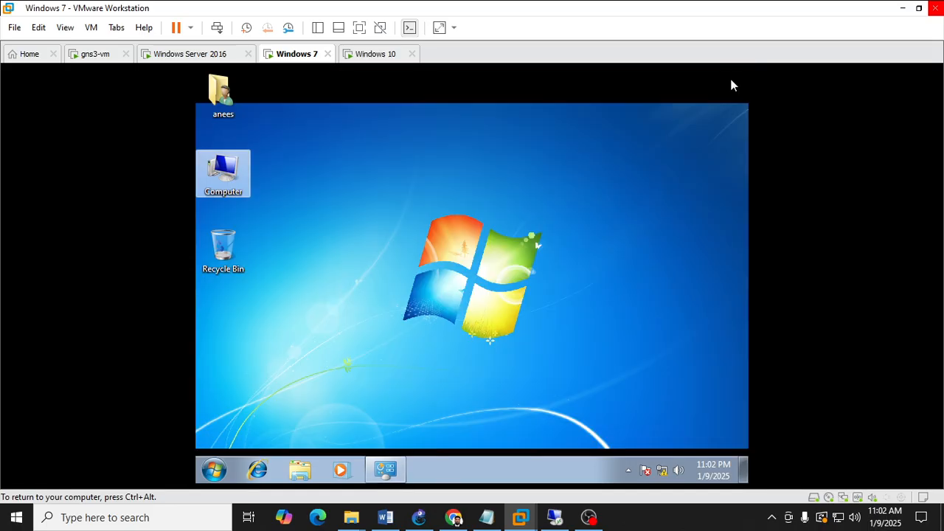
pyautogui.rightClick(488, 213)
pyautogui.moveTo(529, 244)
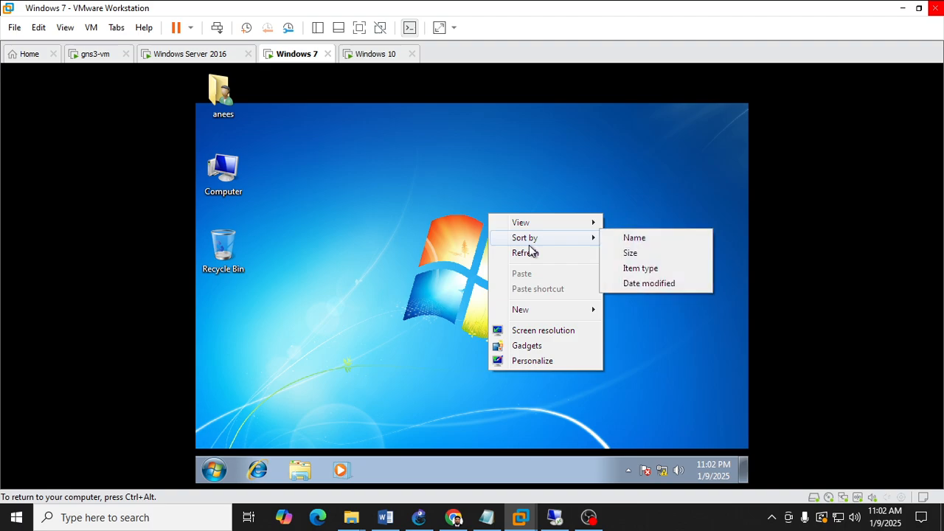
pyautogui.click(518, 254)
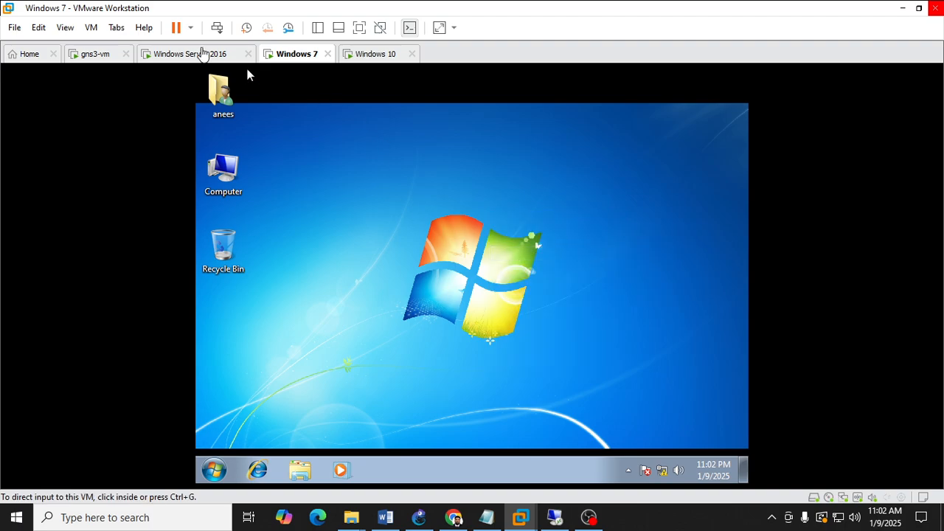
pyautogui.click(203, 54)
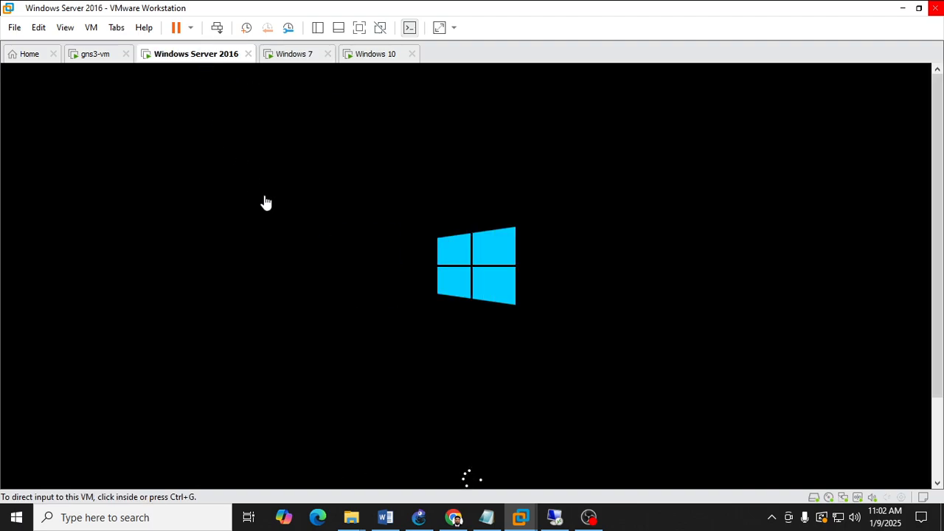
pyautogui.click(369, 54)
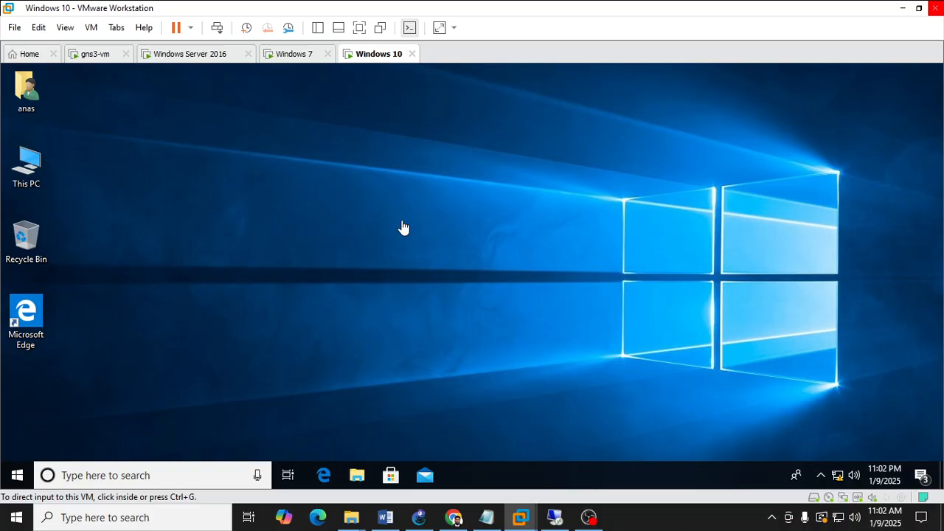
pyautogui.click(418, 517)
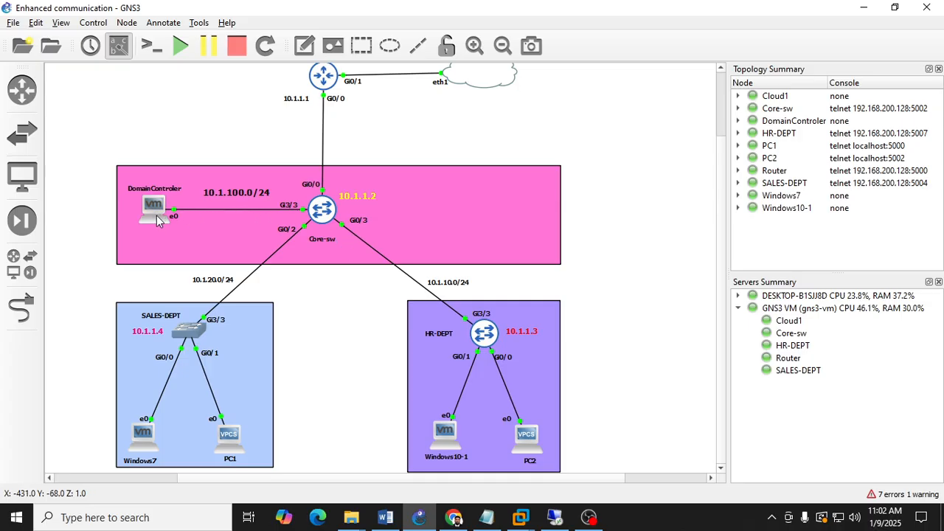
pyautogui.moveTo(157, 216)
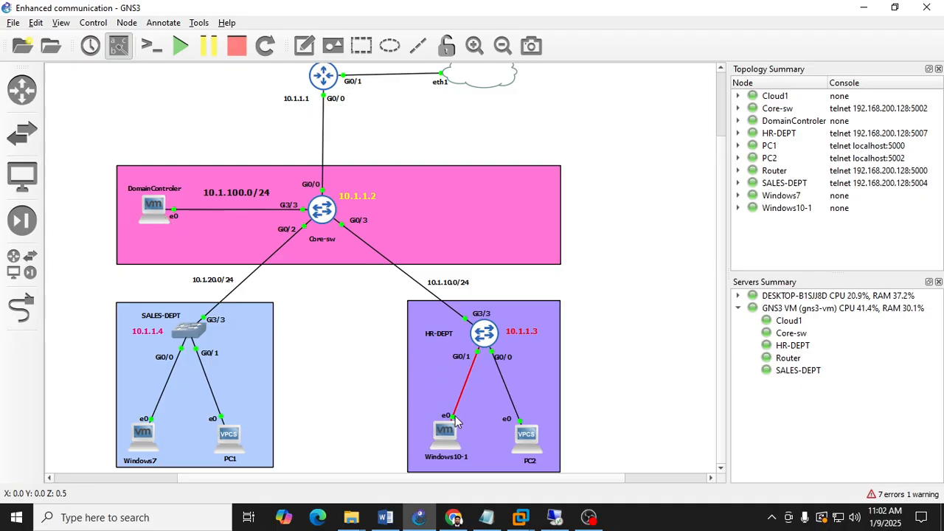
pyautogui.click(418, 520)
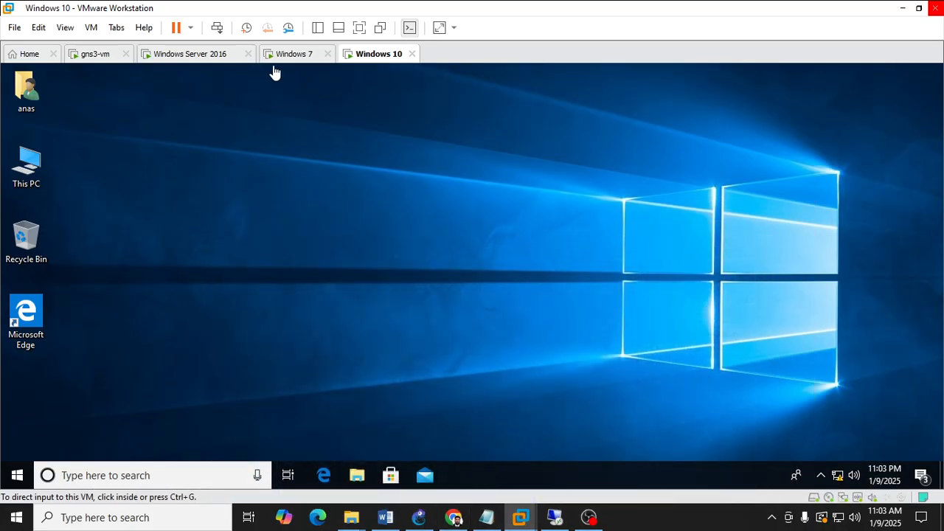
pyautogui.click(287, 56)
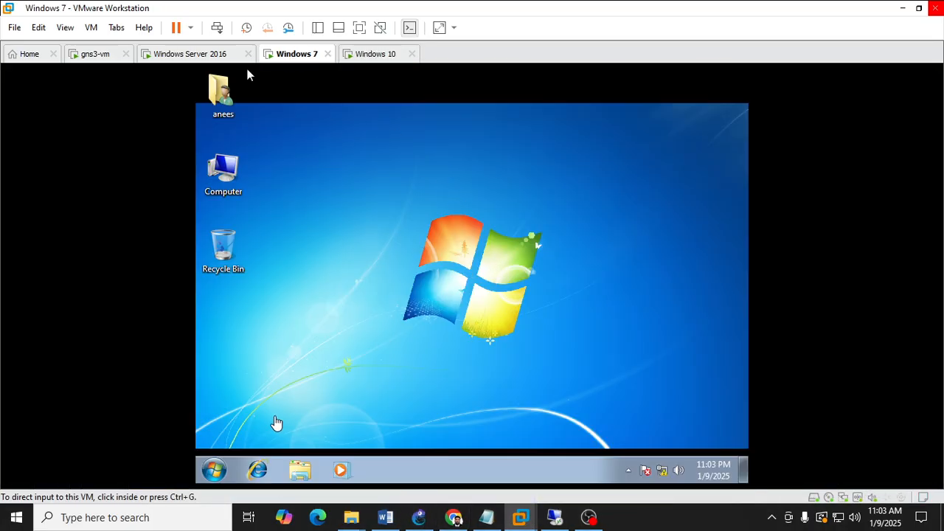
pyautogui.click(215, 469)
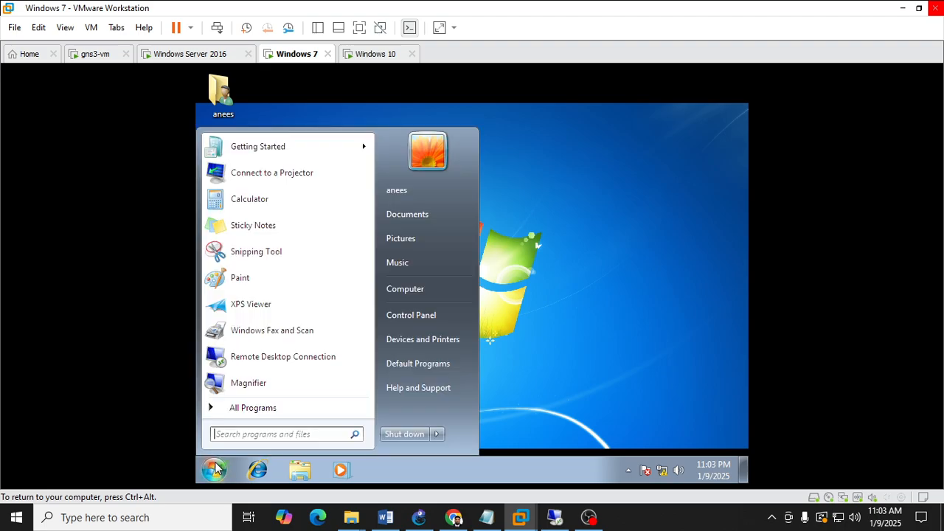
pyautogui.click(563, 236)
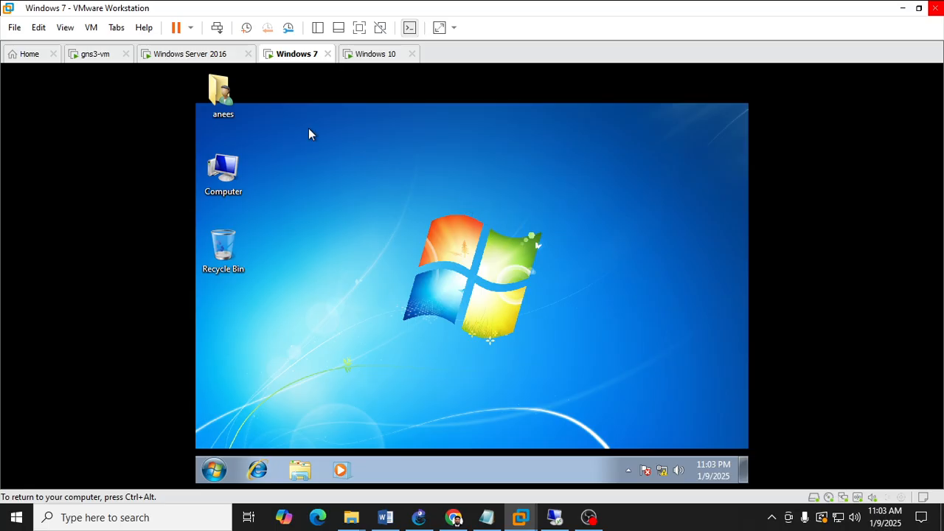
pyautogui.click(196, 56)
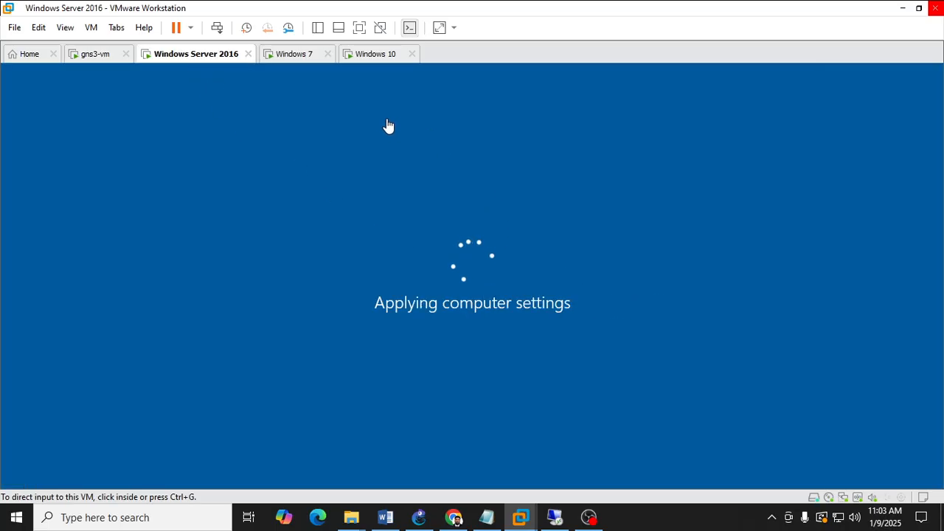
pyautogui.click(295, 59)
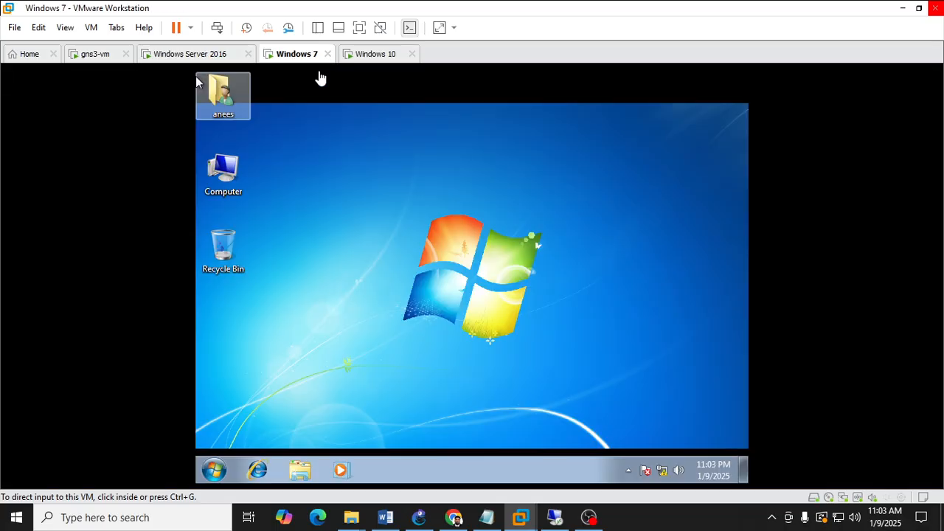
pyautogui.click(363, 61)
pyautogui.click(297, 59)
pyautogui.click(206, 59)
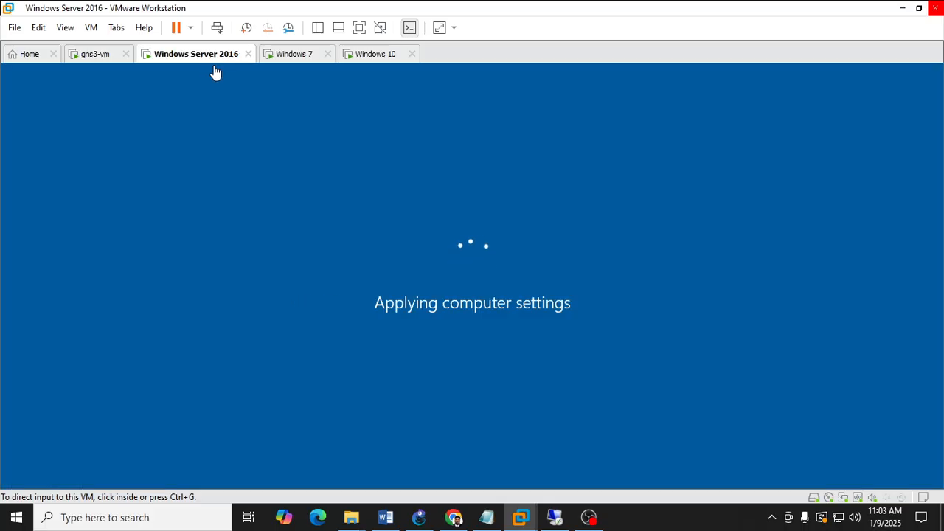
pyautogui.click(285, 60)
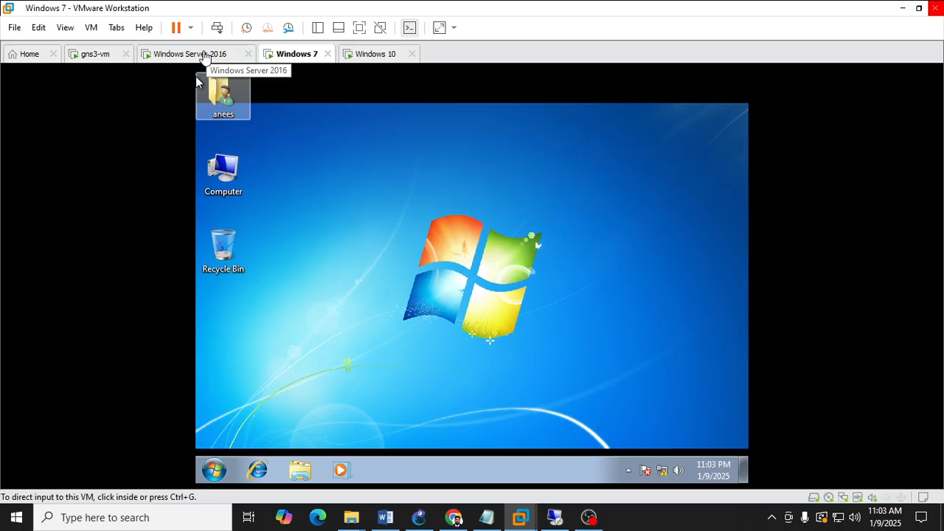
pyautogui.click(194, 59)
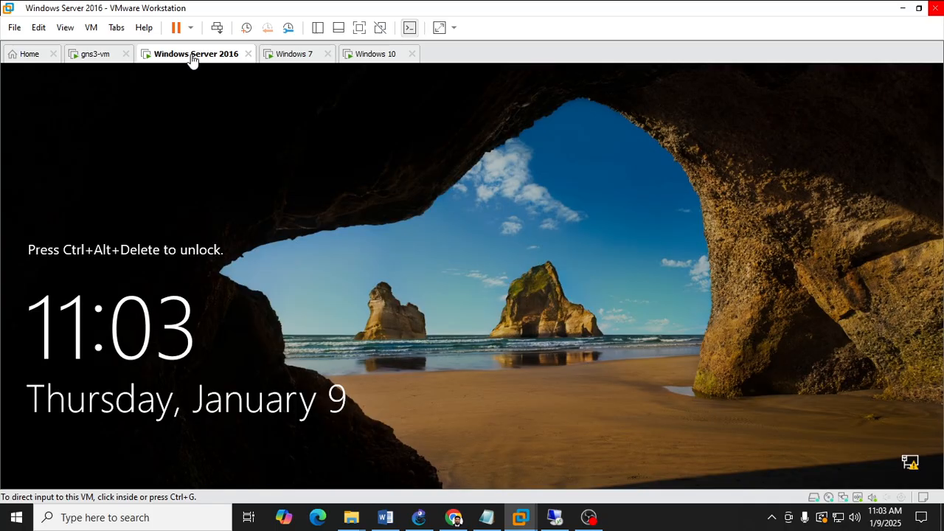
# Unlock the Windows Server 2016 VM and sign in as the domain administrator with the account password.
pyautogui.rightClick(186, 63)
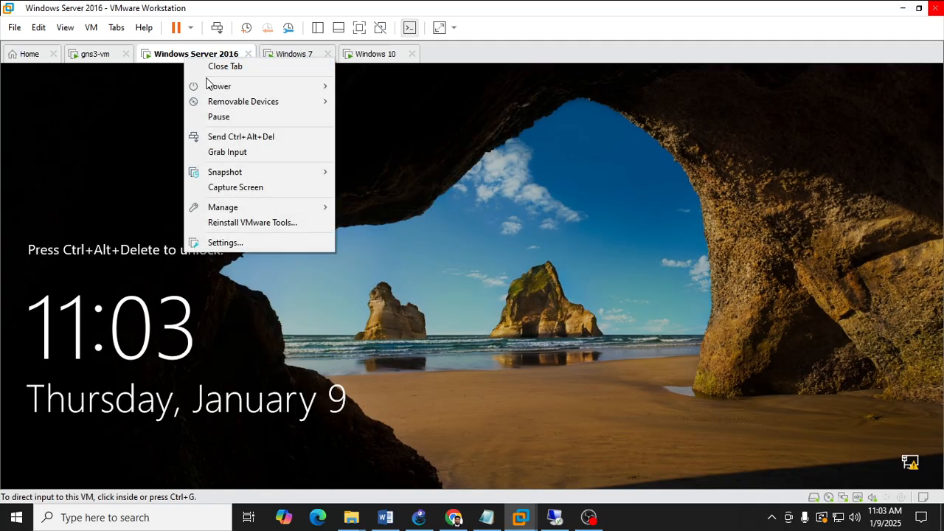
pyautogui.click(233, 140)
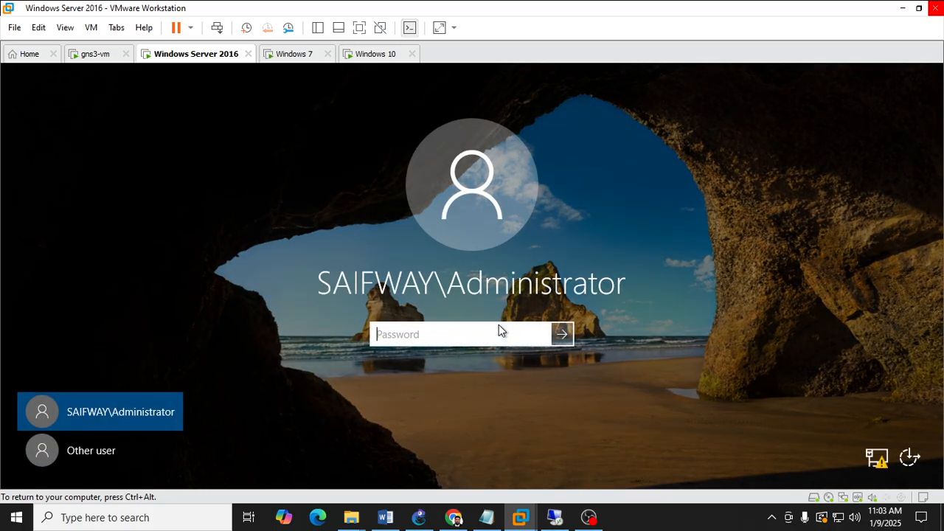
pyautogui.write('*********')
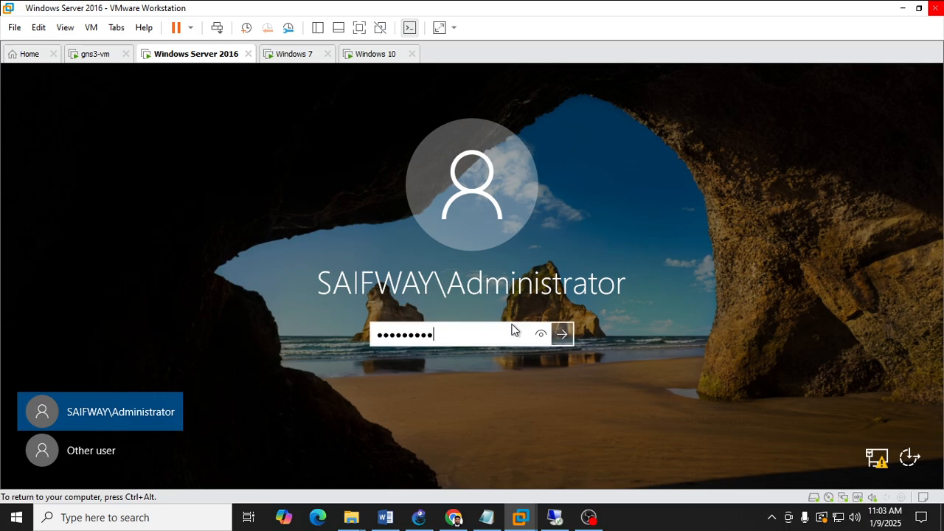
pyautogui.press('Return')
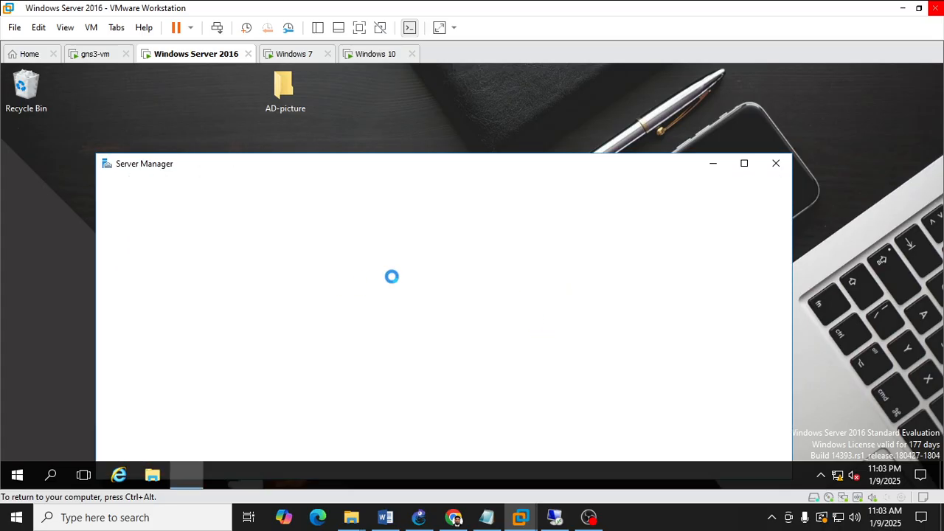
# Move and minimize the Server Manager window, then refresh the server desktop.
pyautogui.moveTo(427, 171); pyautogui.dragTo(413, 101)
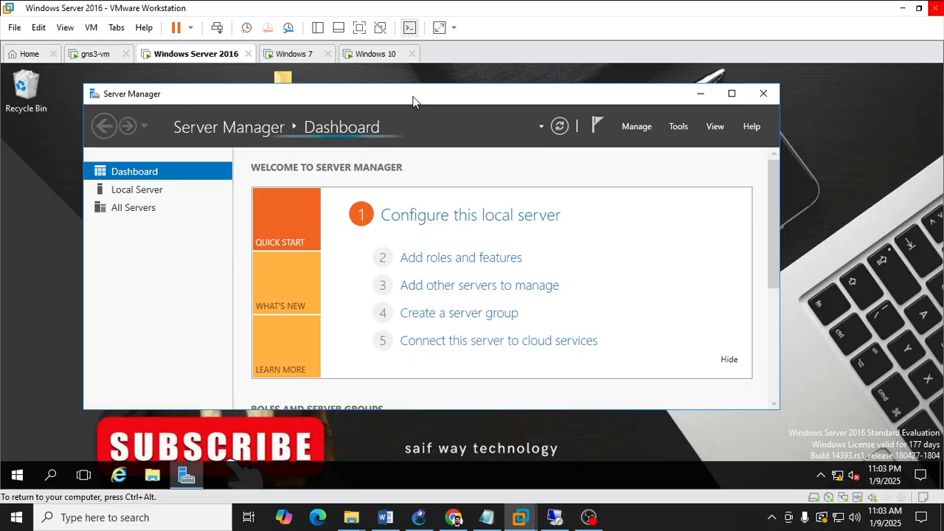
pyautogui.click(701, 95)
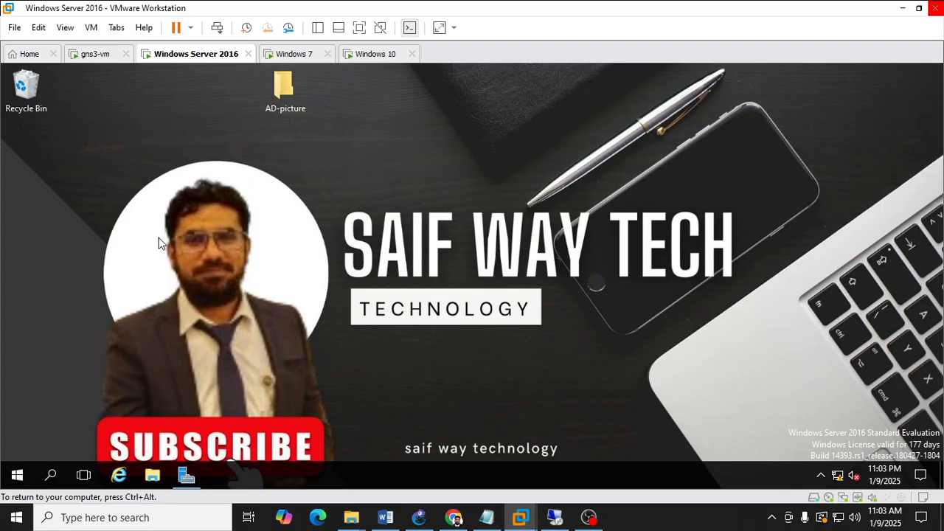
pyautogui.rightClick(434, 235)
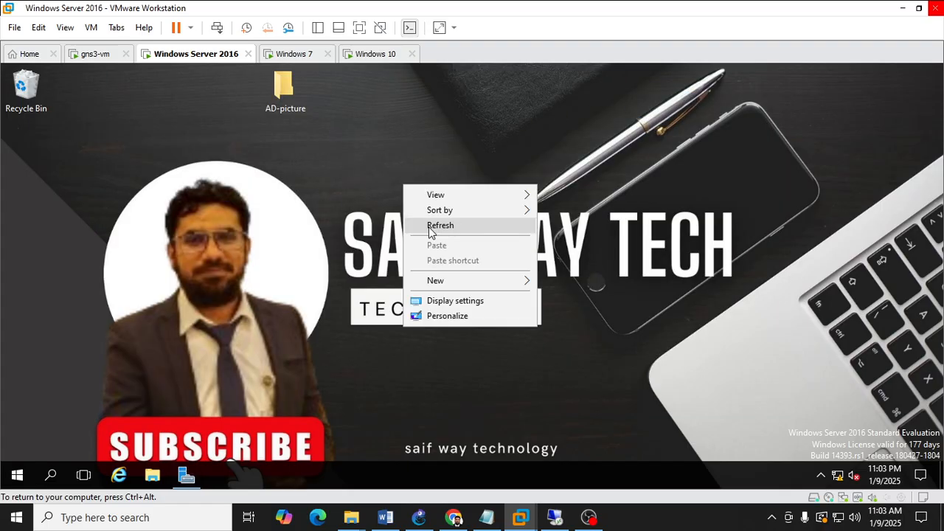
pyautogui.click(434, 227)
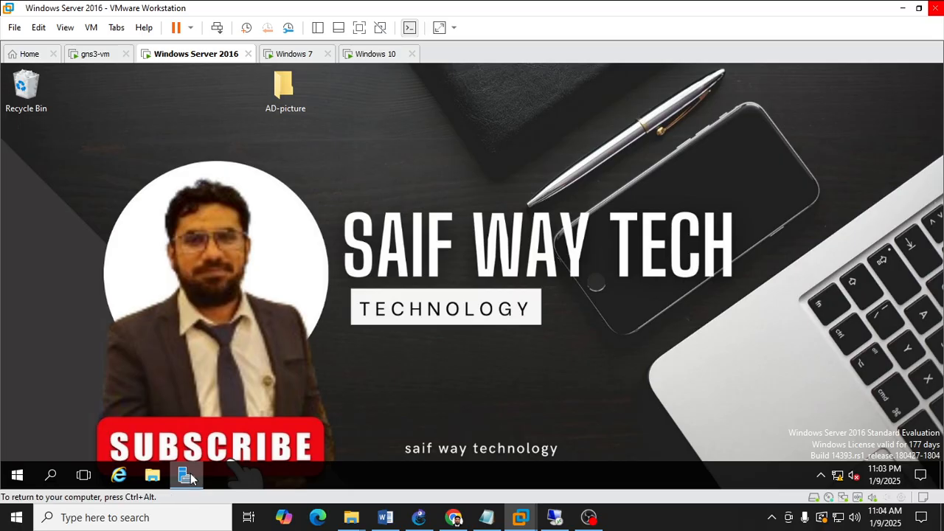
# Restore the Server Manager window and enlarge it.
pyautogui.moveTo(191, 479)
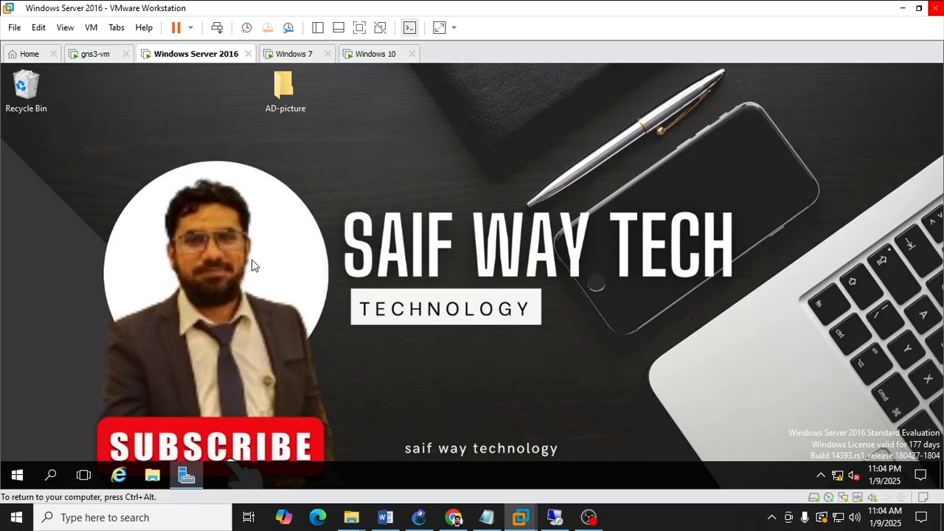
pyautogui.click(179, 478)
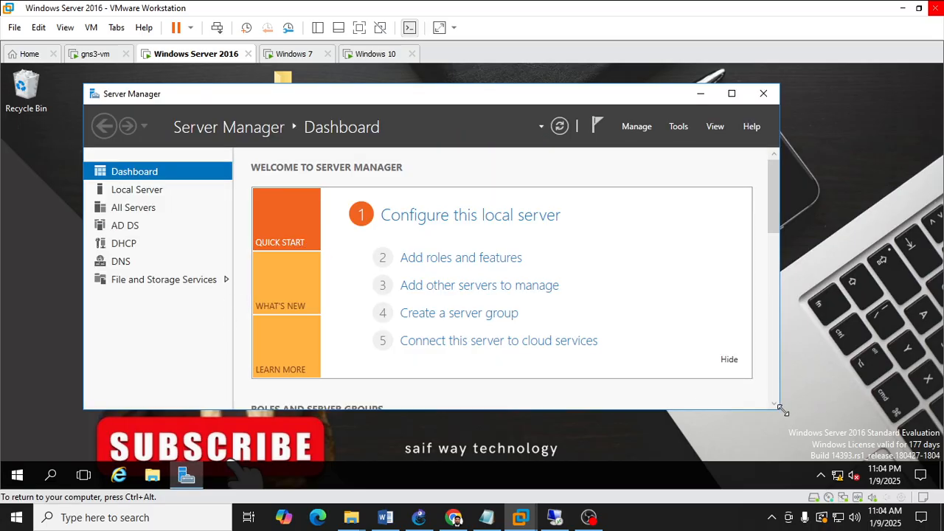
pyautogui.moveTo(783, 411); pyautogui.dragTo(887, 463)
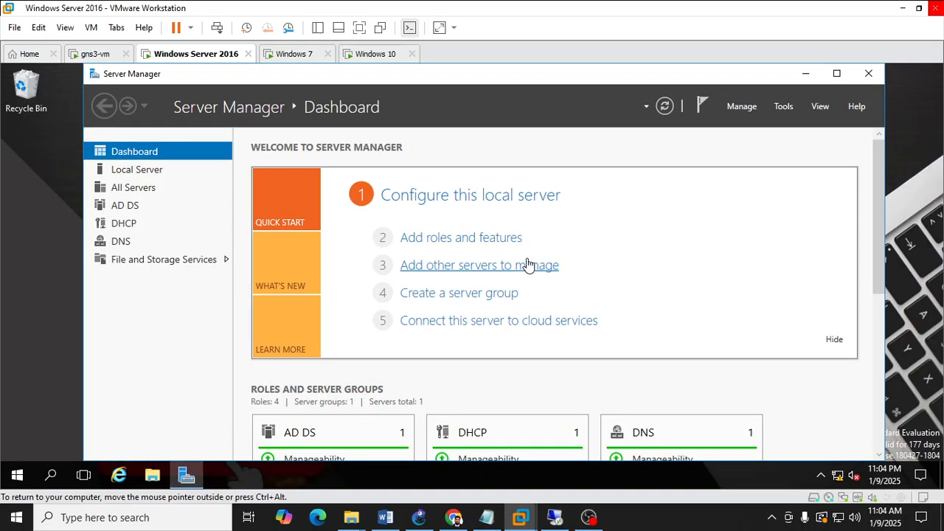
# Open the Local Group Policy Editor with gpedit from a command prompt, then close it and the prompt.
pyautogui.press('super+r')
pyautogui.press('Return')
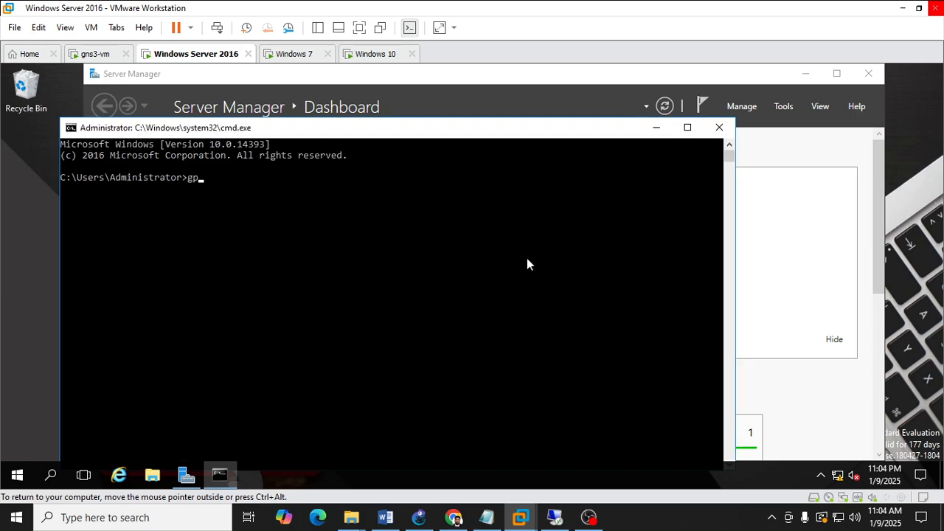
pyautogui.press('Return')
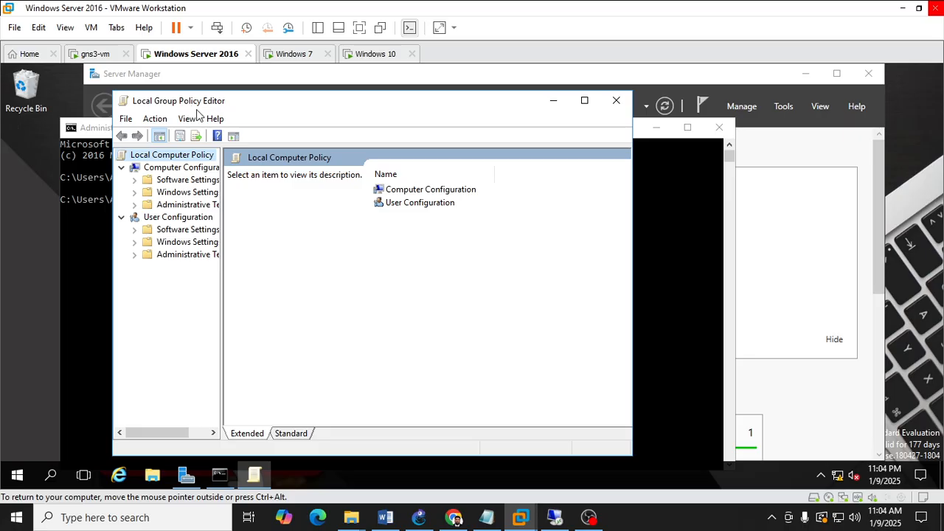
pyautogui.click(616, 101)
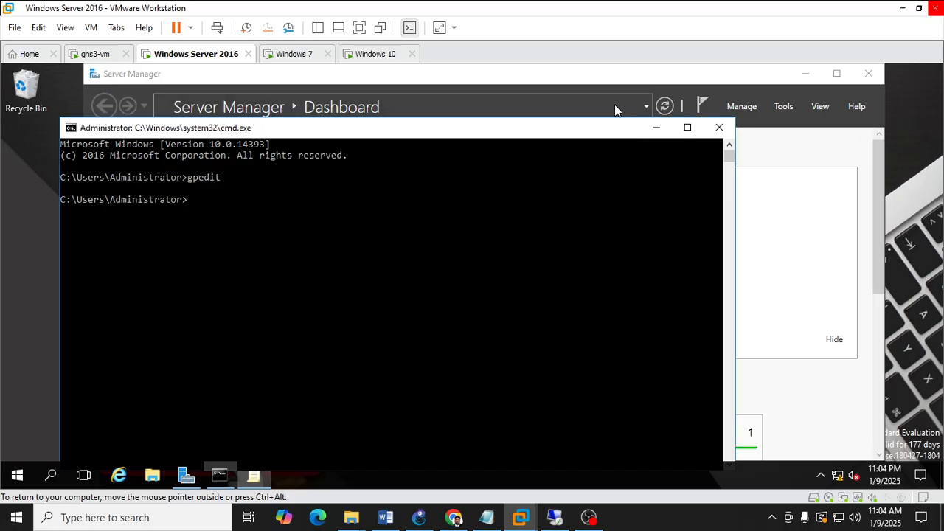
pyautogui.click(719, 129)
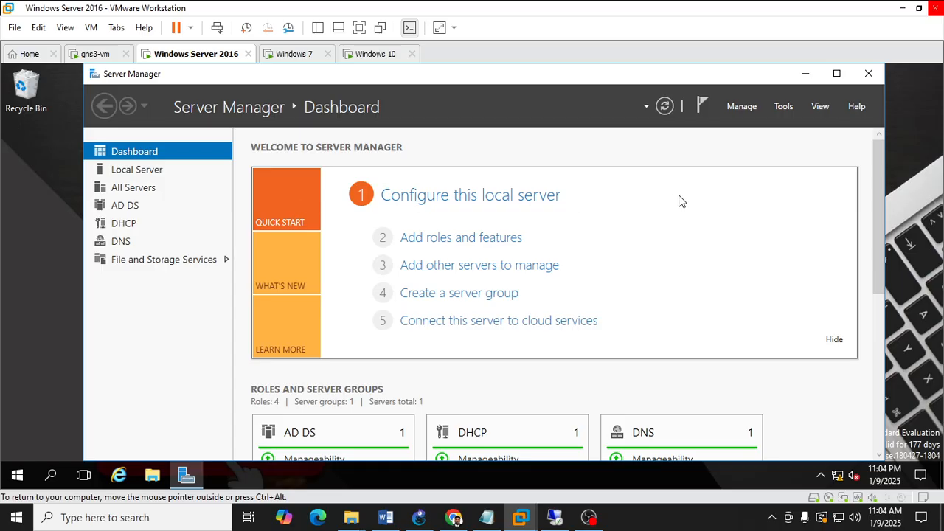
# Open Group Policy Management and Active Directory Users and Computers from Server Manager's tools.
pyautogui.click(783, 107)
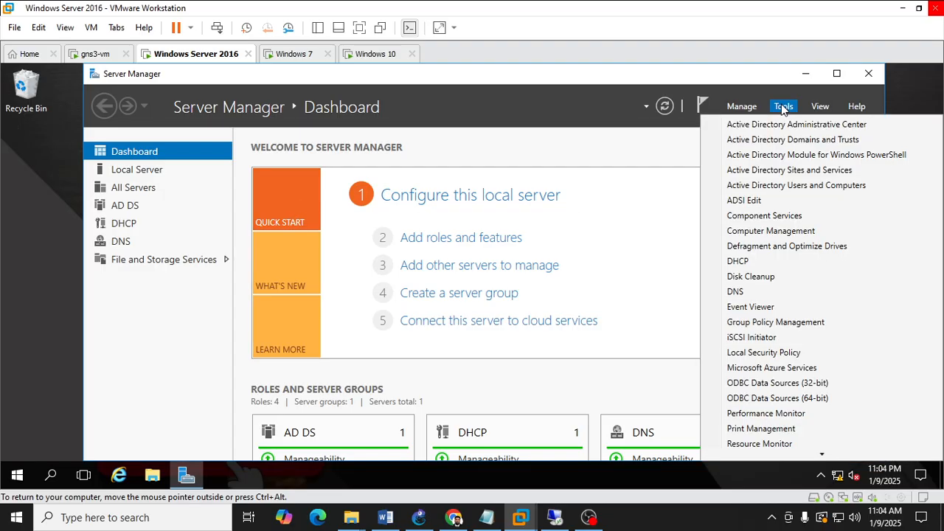
pyautogui.click(768, 326)
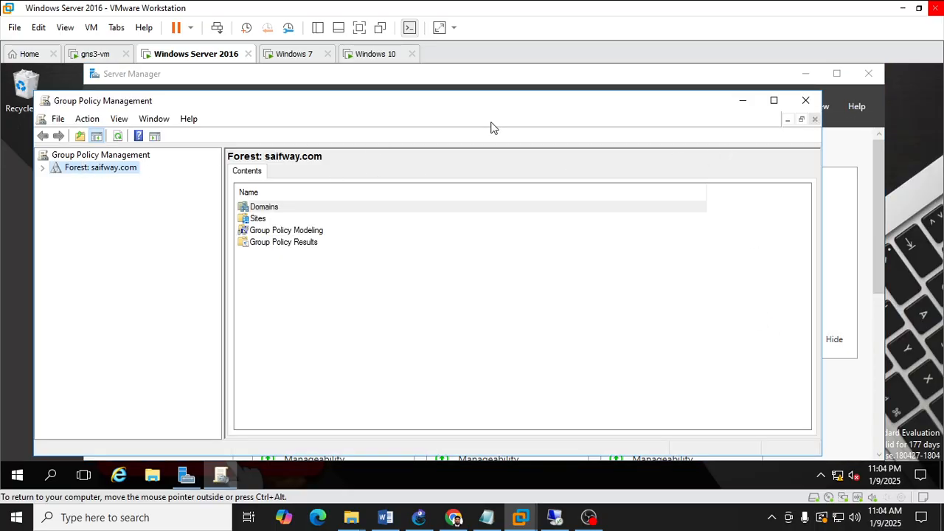
pyautogui.click(742, 100)
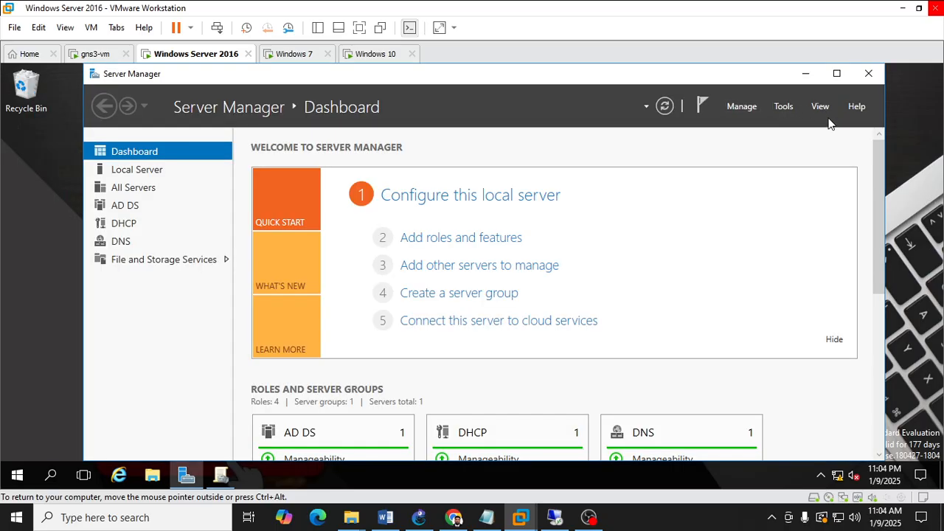
pyautogui.click(785, 108)
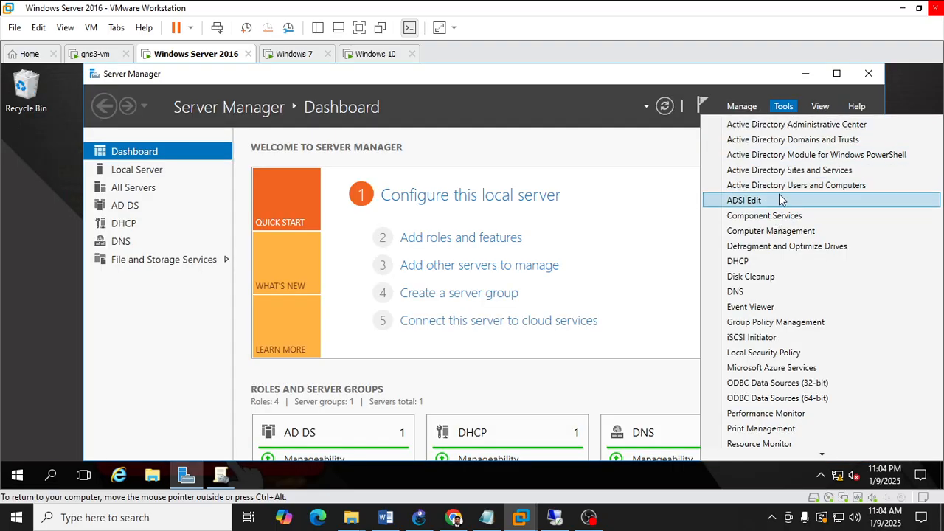
pyautogui.click(778, 185)
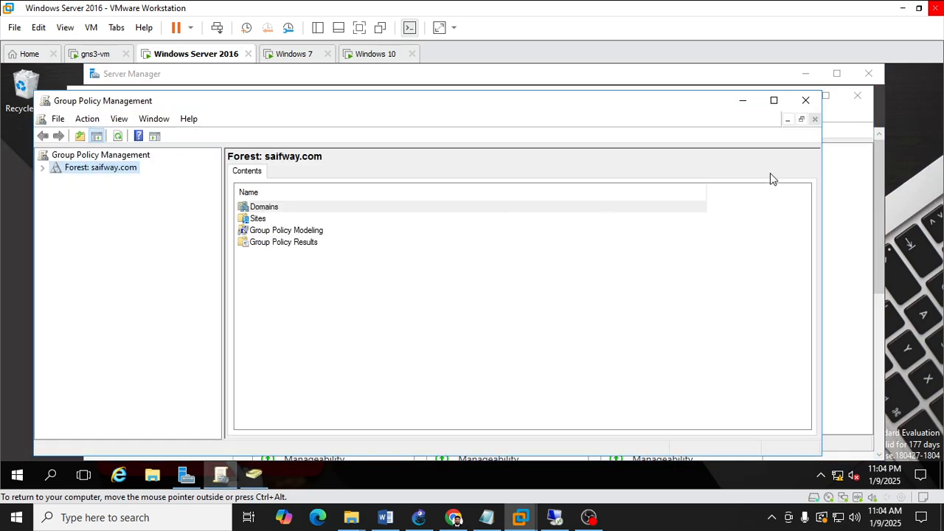
pyautogui.click(744, 101)
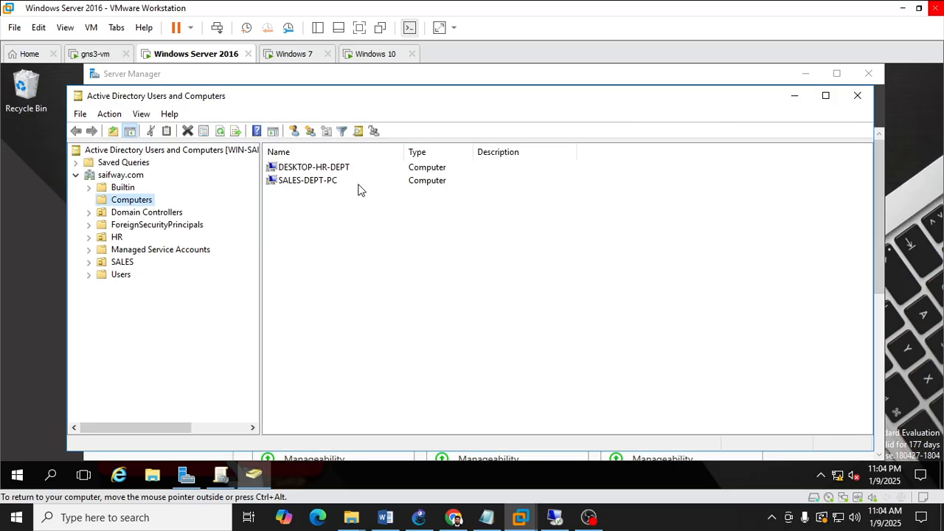
# Browse the users in the HR and SALES organizational units, then minimize Active Directory Users and Computers.
pyautogui.click(116, 238)
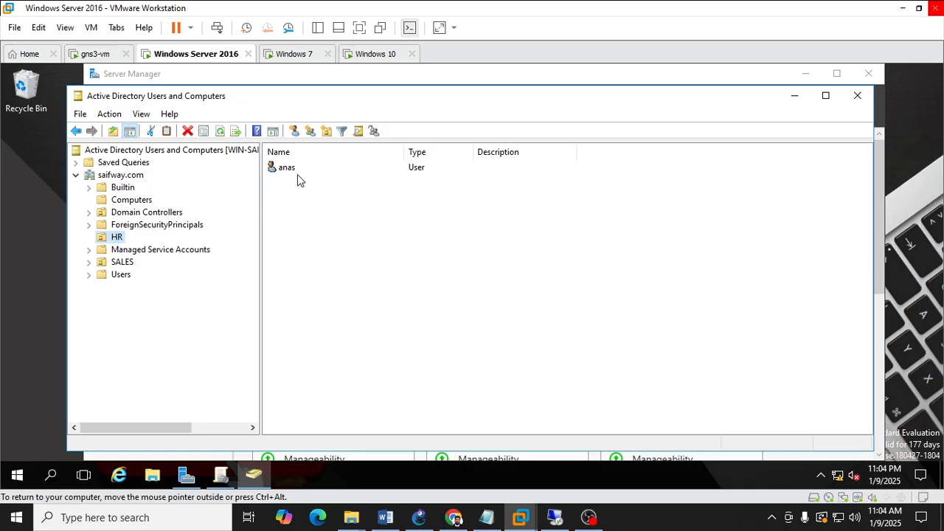
pyautogui.click(122, 262)
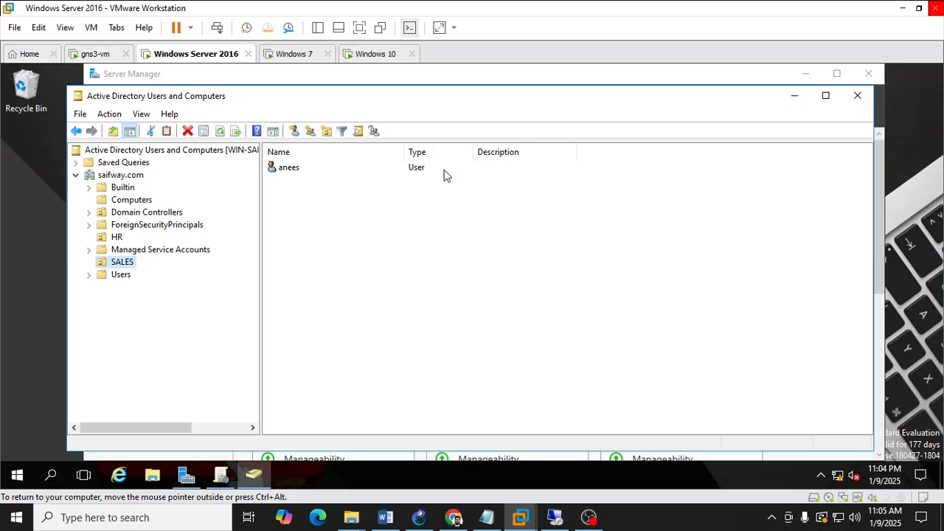
pyautogui.rightClick(292, 169)
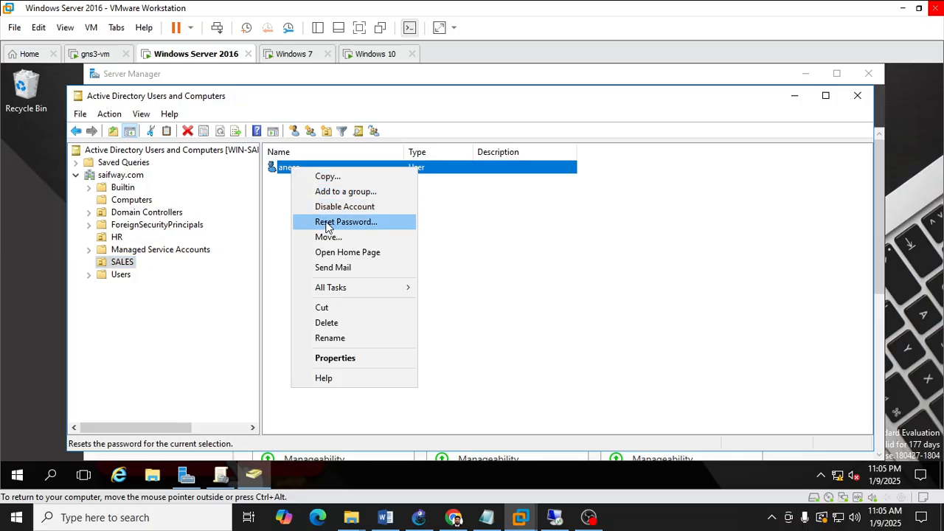
pyautogui.click(796, 96)
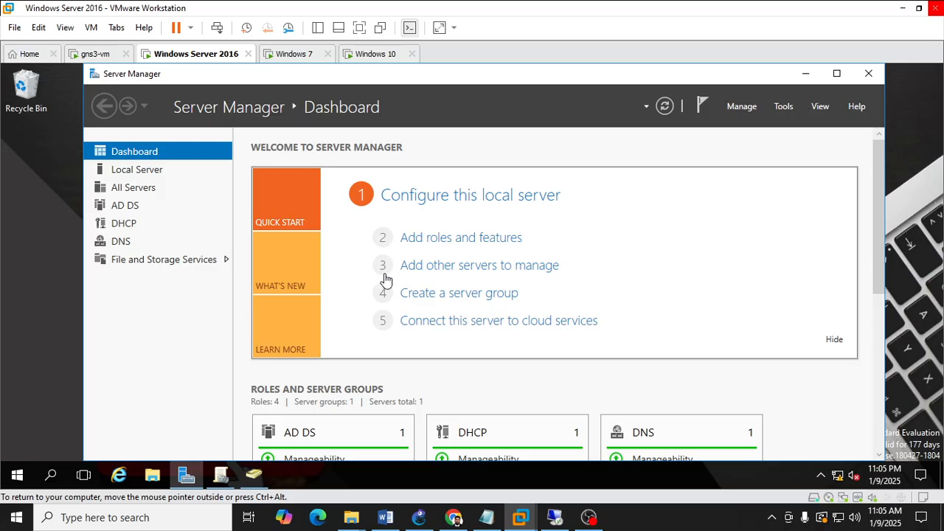
# Restore and maximize Group Policy Management and expand the forest down to the saifway.com domain.
pyautogui.click(219, 476)
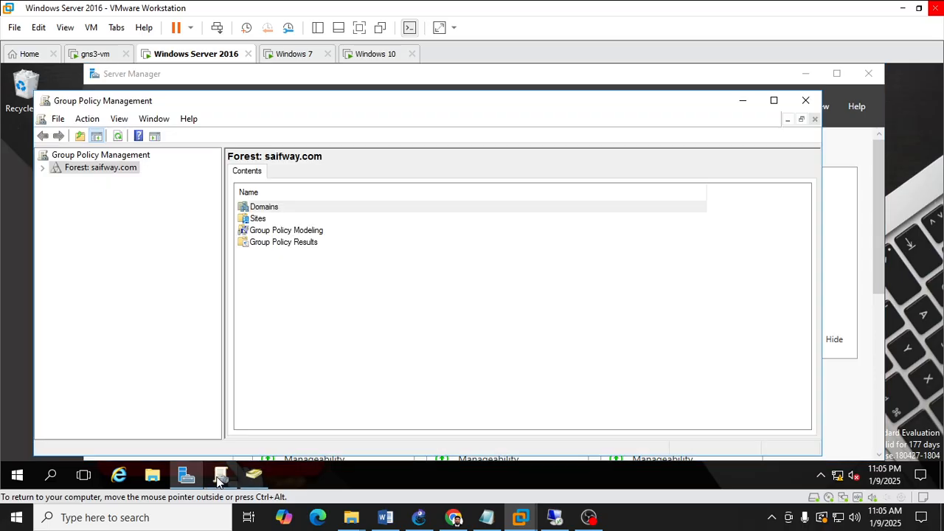
pyautogui.moveTo(74, 104); pyautogui.dragTo(136, 104)
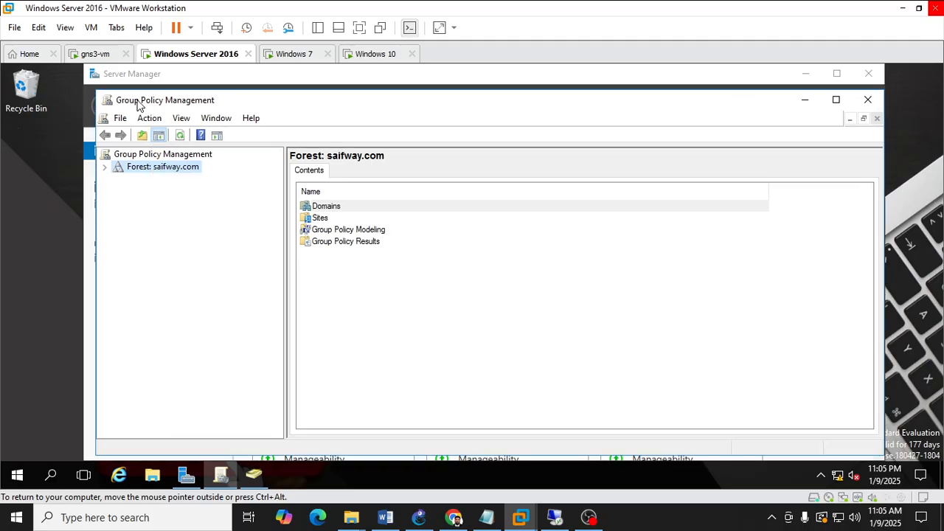
pyautogui.click(836, 98)
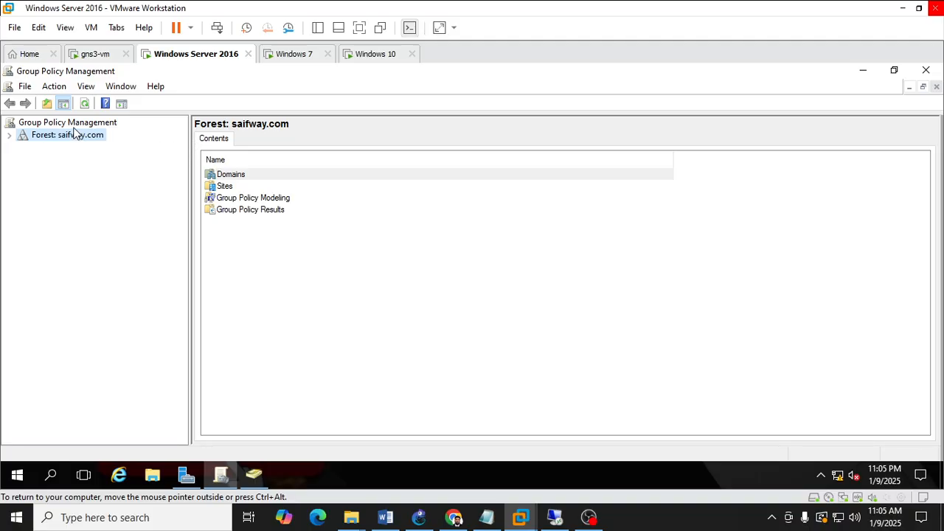
pyautogui.click(10, 137)
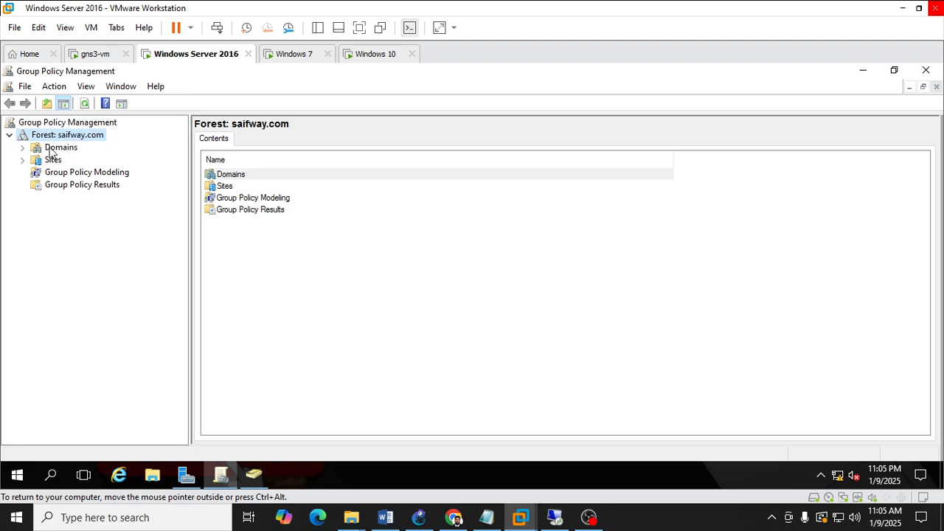
pyautogui.click(22, 147)
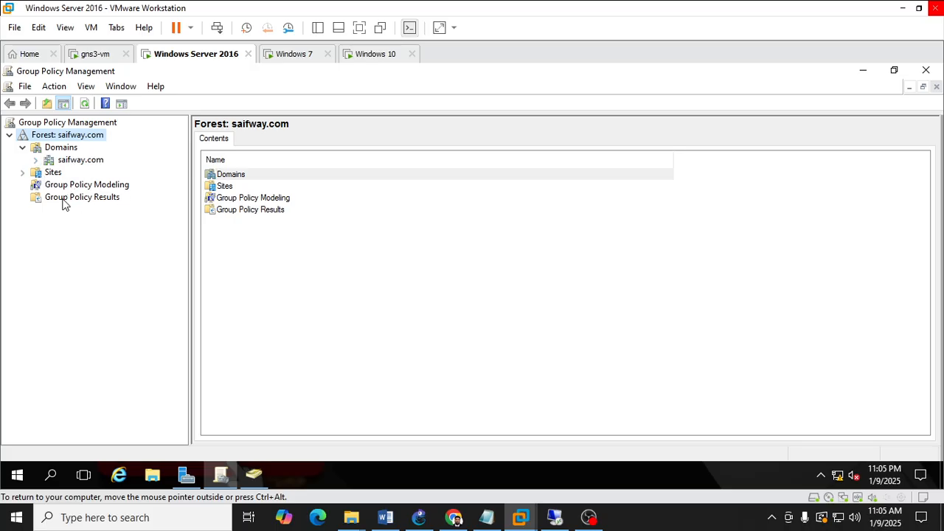
pyautogui.click(36, 160)
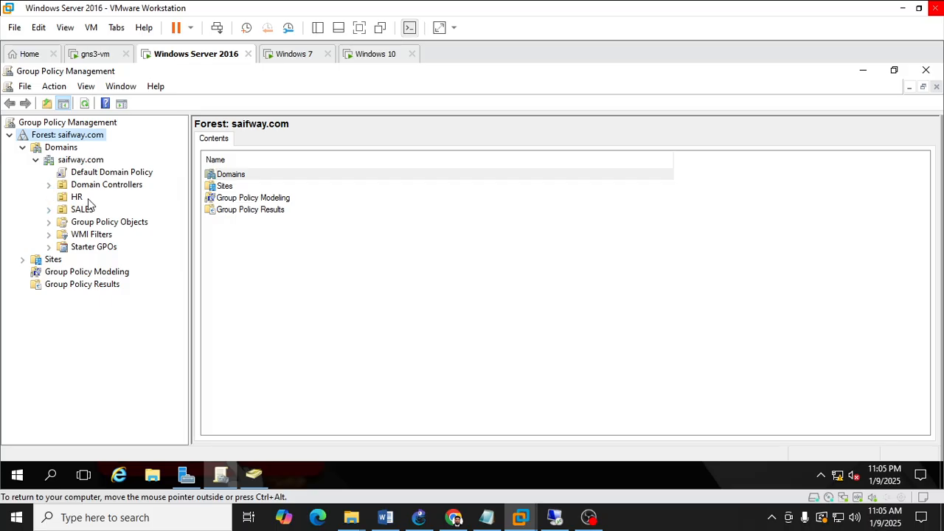
pyautogui.click(254, 476)
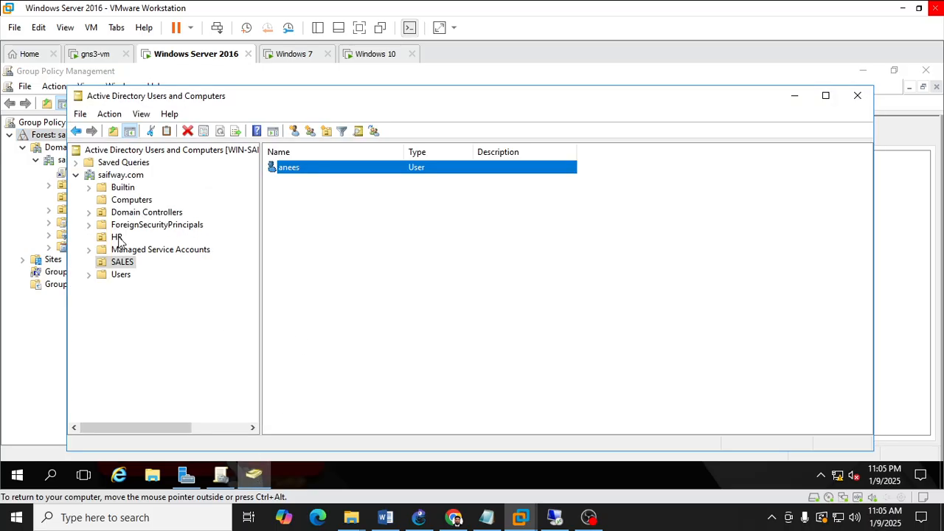
pyautogui.click(793, 96)
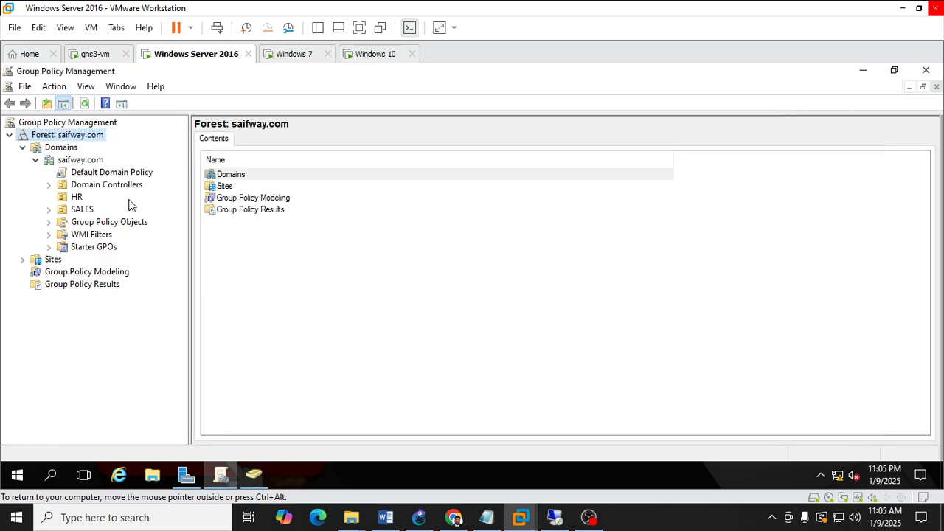
pyautogui.click(77, 197)
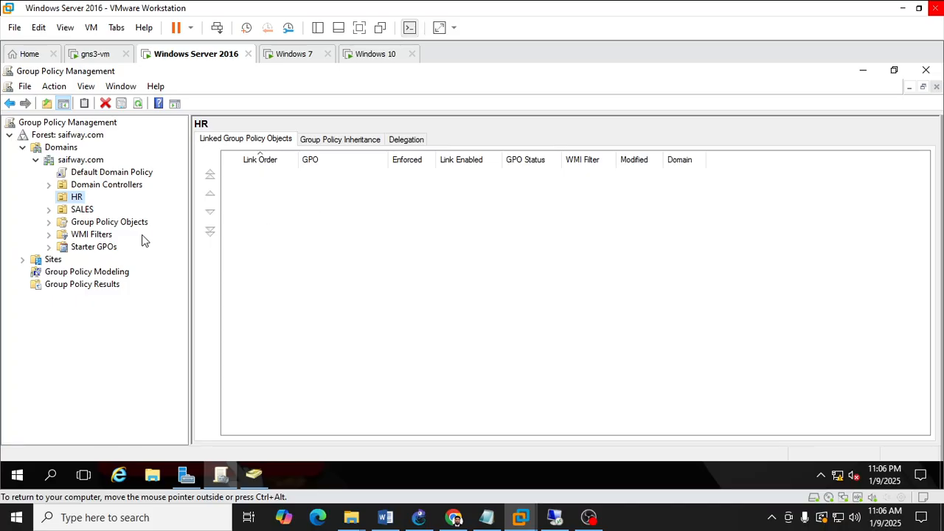
pyautogui.rightClick(76, 201)
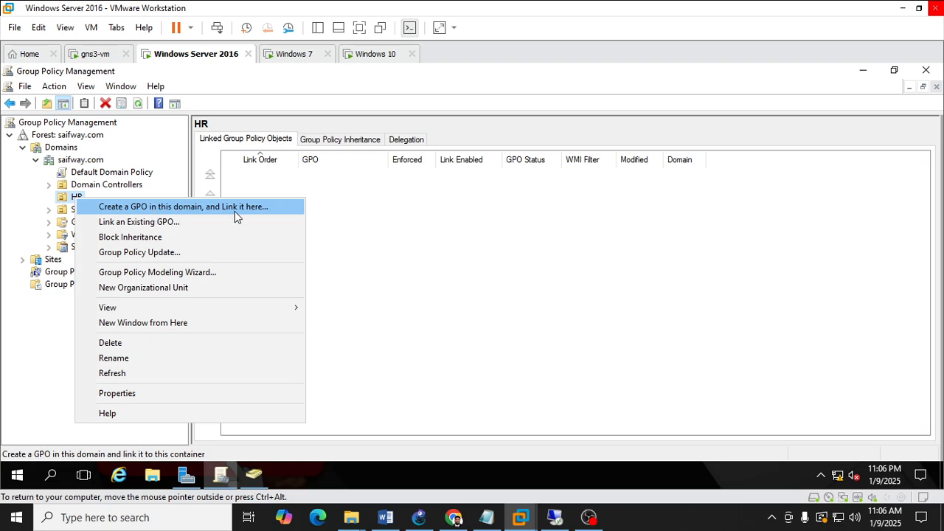
pyautogui.click(73, 202)
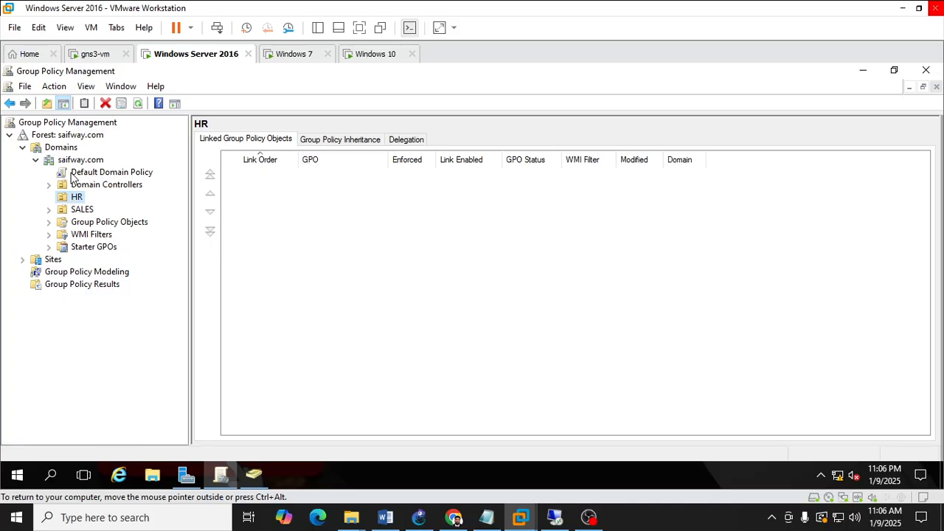
pyautogui.rightClick(77, 164)
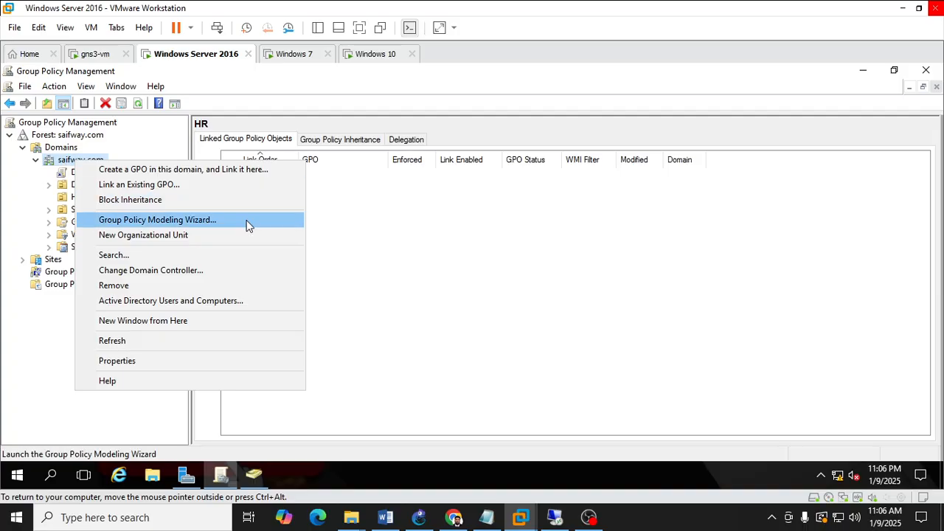
pyautogui.click(432, 236)
# Create a new GPO named HR-DEPT- policies in the saifway.com domain and link it to the HR organizational unit.
pyautogui.rightClick(74, 199)
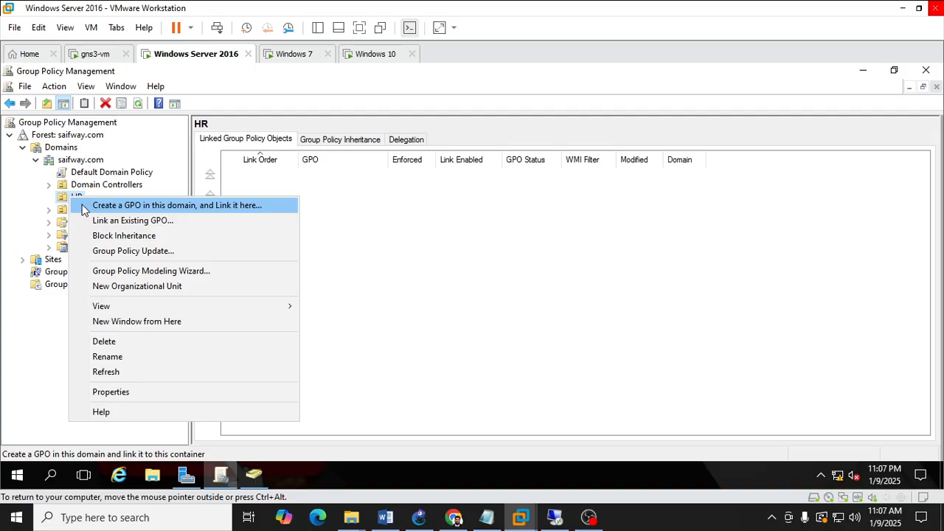
pyautogui.click(83, 206)
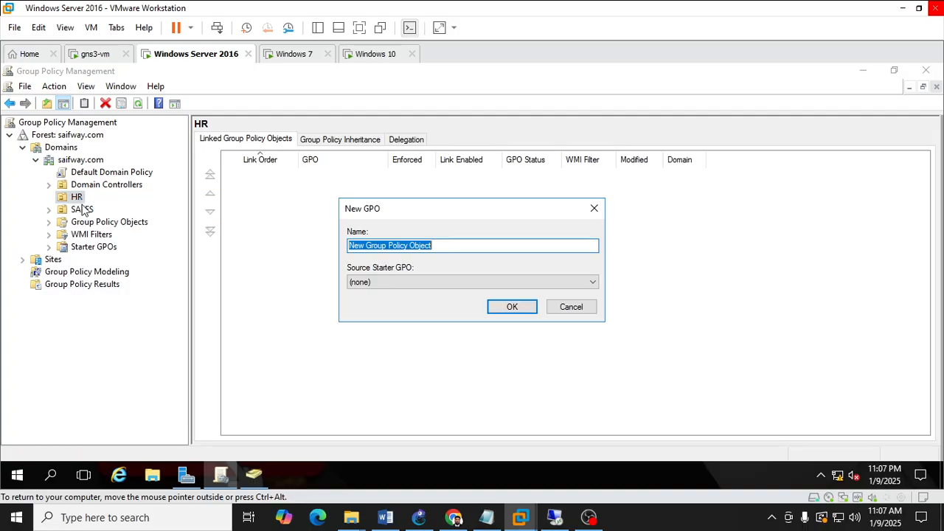
pyautogui.moveTo(458, 245); pyautogui.dragTo(312, 241)
pyautogui.write('HR')
pyautogui.press('BackSpace')
pyautogui.press('BackSpace')
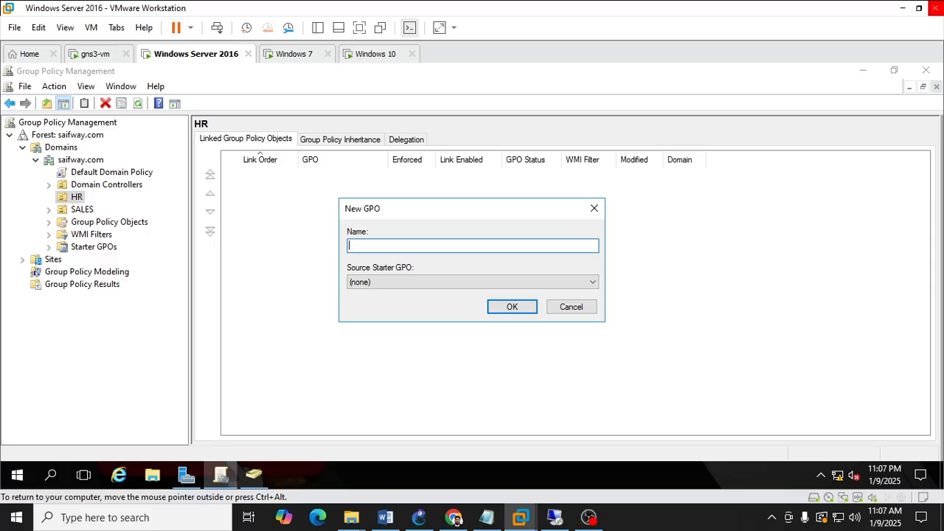
pyautogui.write('HR-DEPT- policies')
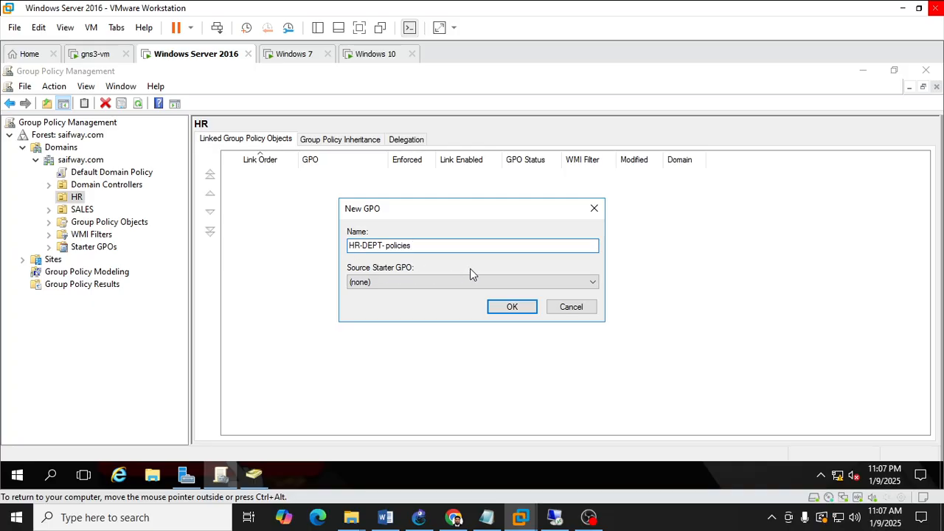
pyautogui.click(512, 309)
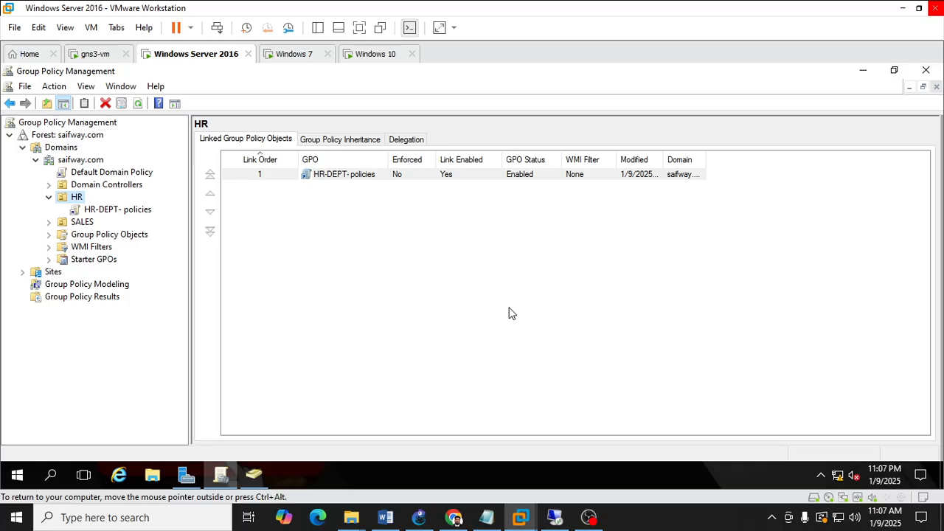
# Open the HR-DEPT- policies GPO for editing in the Group Policy Management Editor.
pyautogui.click(128, 211)
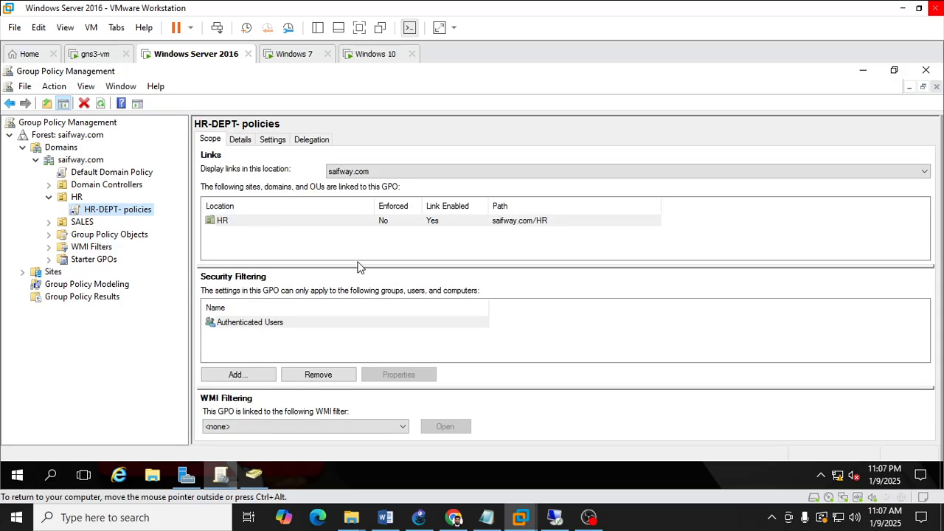
pyautogui.rightClick(125, 217)
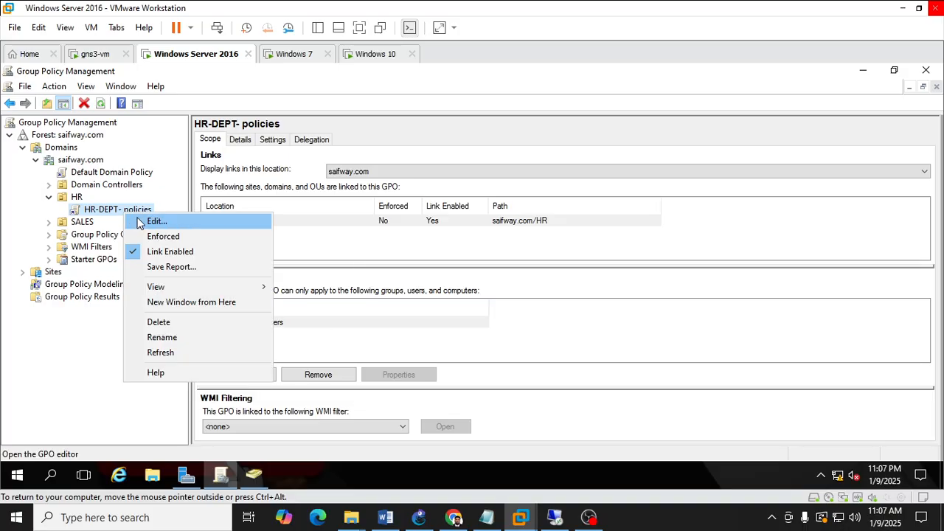
pyautogui.click(140, 223)
pyautogui.moveTo(383, 78); pyautogui.dragTo(559, 64)
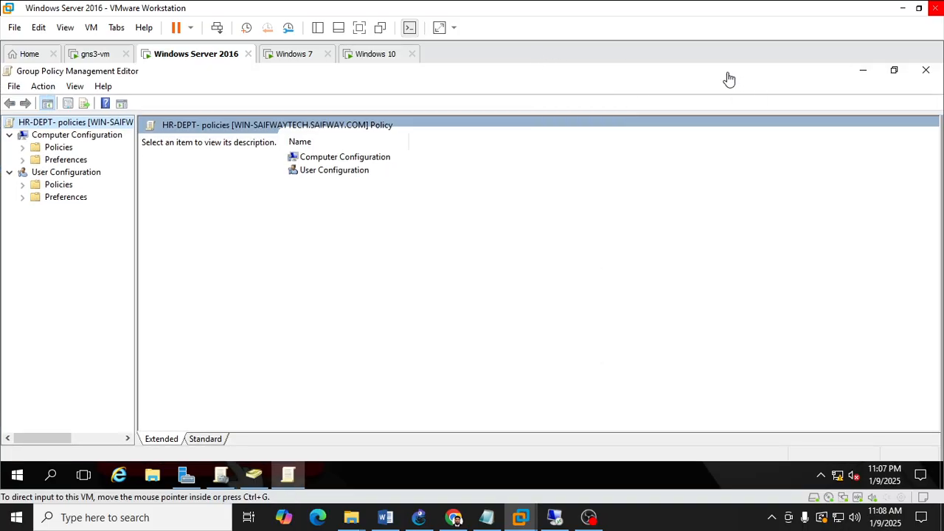
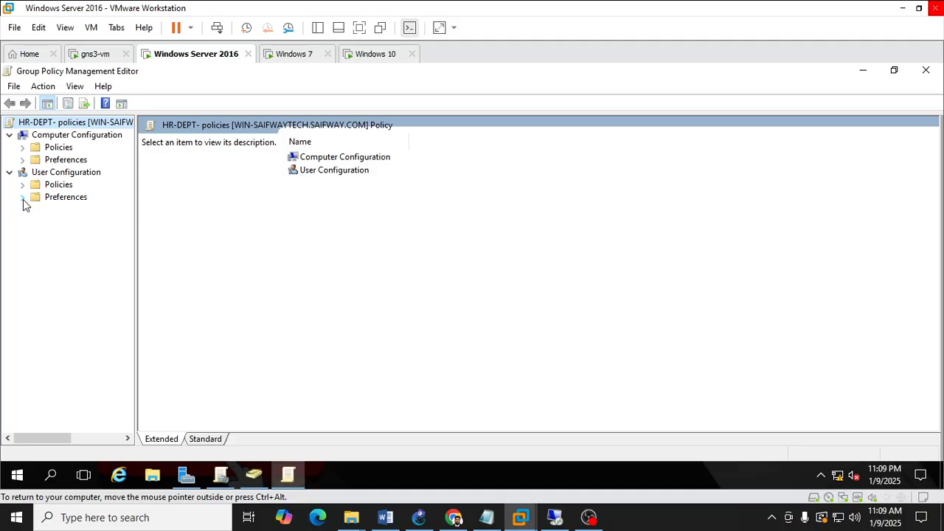
# Open the Desktop Wallpaper setting under User Configuration, Policies, Administrative Templates, Desktop, Desktop.
pyautogui.click(23, 198)
pyautogui.click(23, 185)
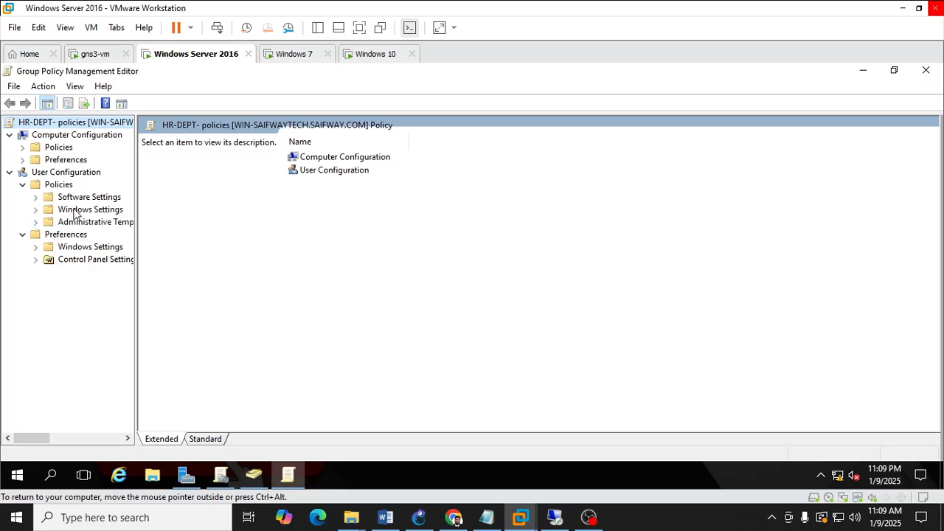
pyautogui.click(35, 222)
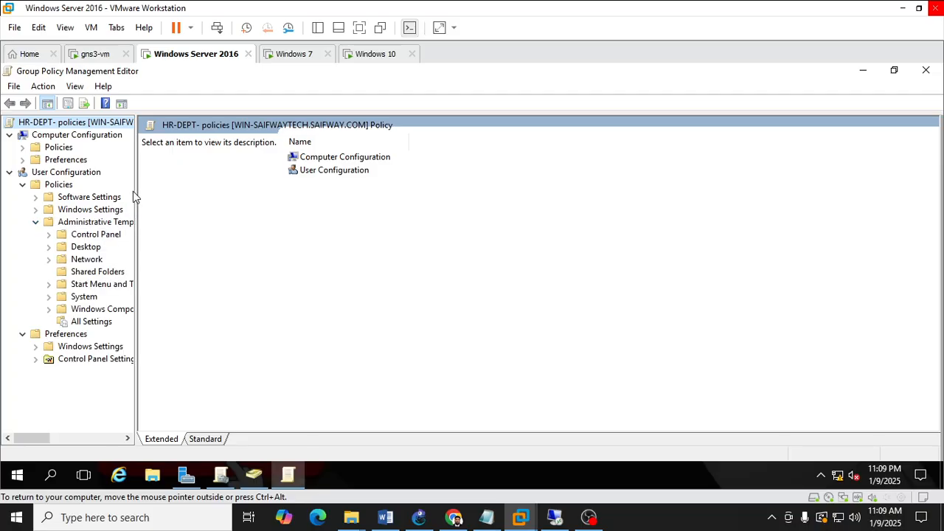
pyautogui.moveTo(136, 192); pyautogui.dragTo(219, 191)
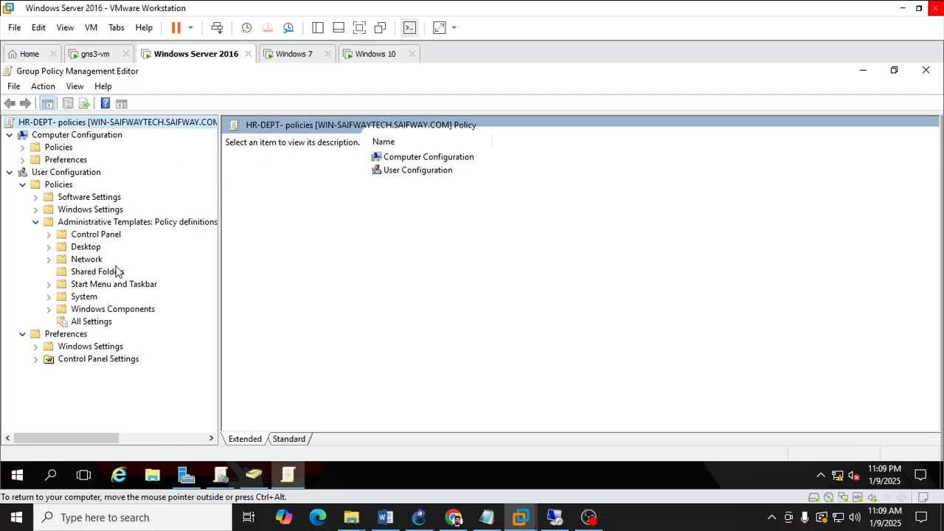
pyautogui.click(87, 248)
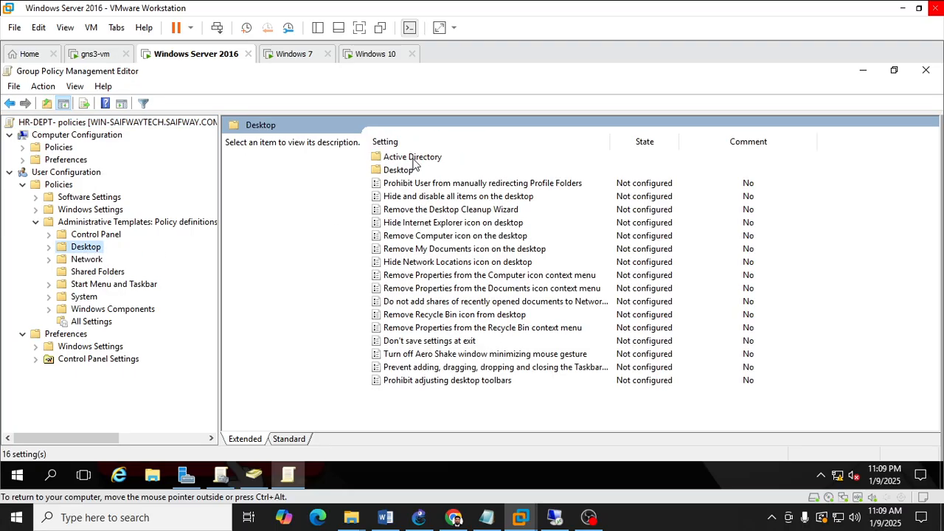
pyautogui.doubleClick(399, 171)
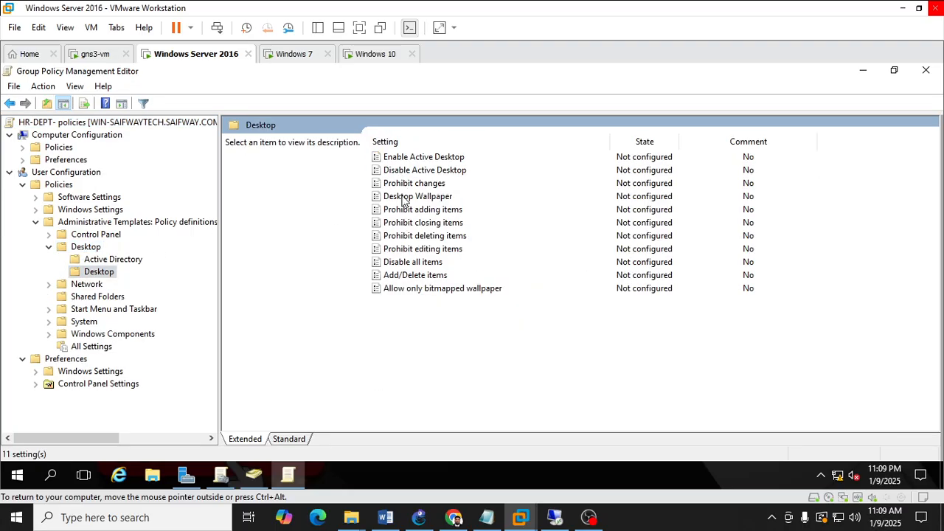
pyautogui.doubleClick(403, 197)
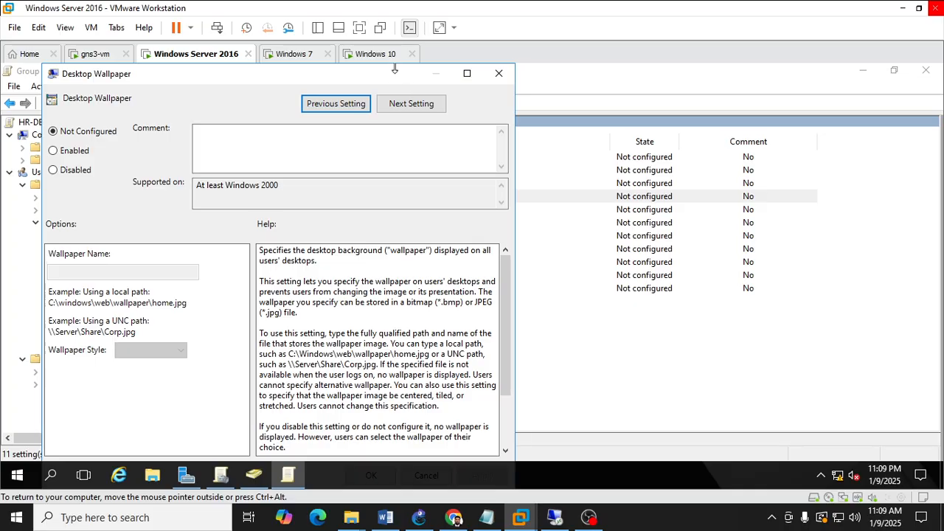
# Enlarge the Desktop Wallpaper dialog and enable the policy.
pyautogui.moveTo(395, 74); pyautogui.dragTo(416, 77)
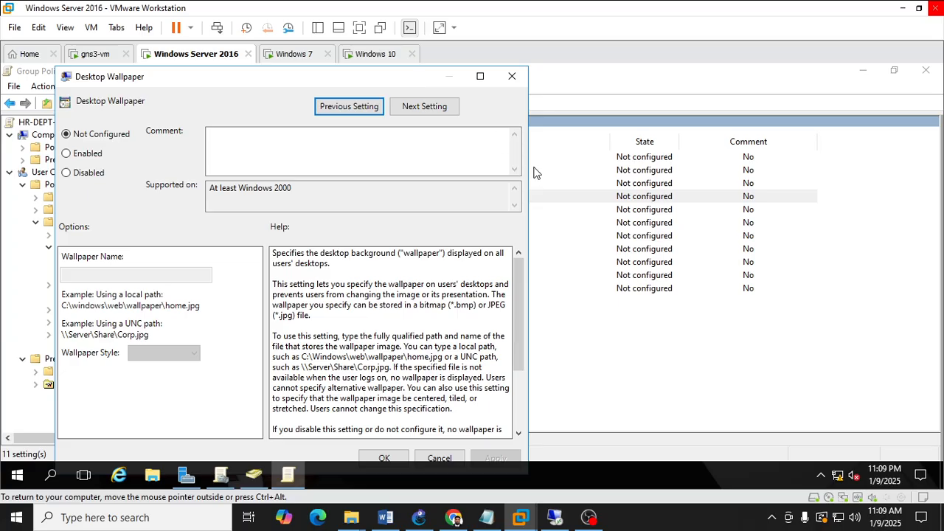
pyautogui.moveTo(528, 171); pyautogui.dragTo(611, 153)
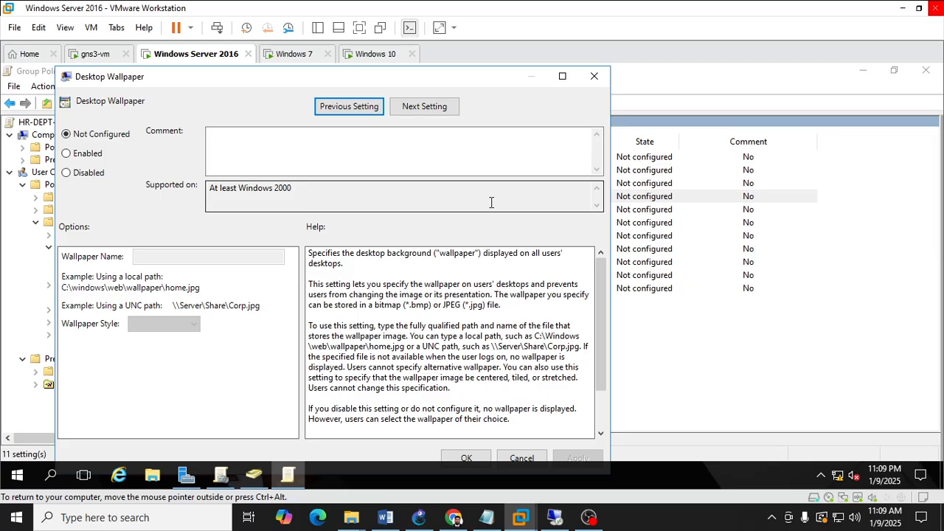
pyautogui.click(97, 158)
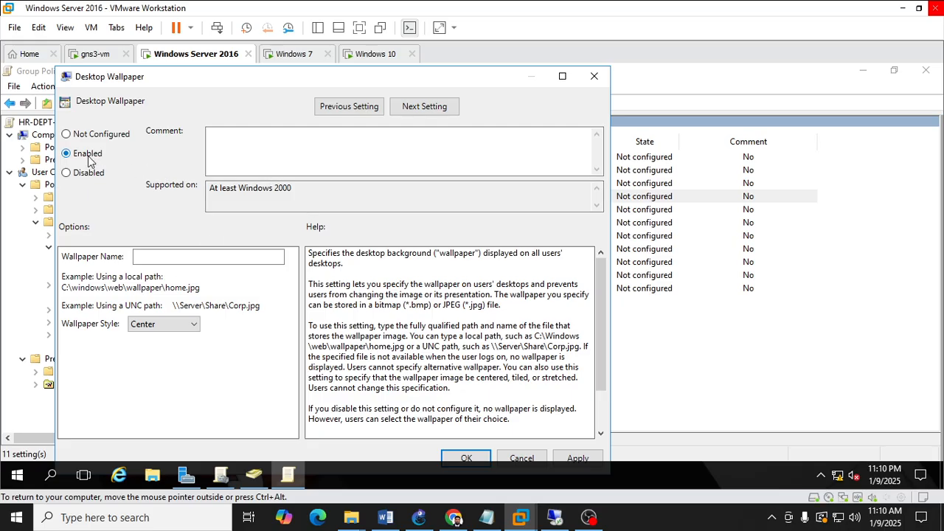
pyautogui.click(138, 255)
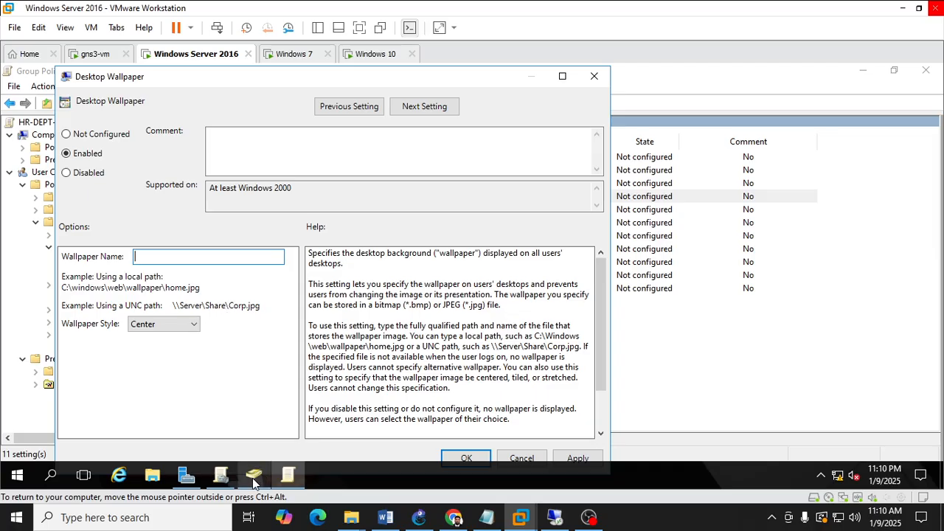
# Open the Run dialog and clear its Open box.
pyautogui.moveTo(254, 472)
pyautogui.press('super+r')
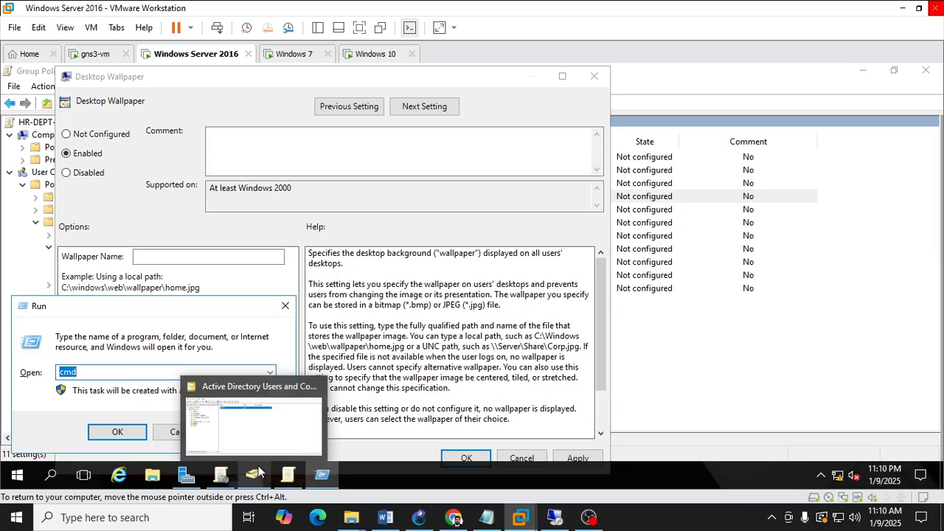
pyautogui.click(120, 371)
pyautogui.press('BackSpace')
pyautogui.press('BackSpace')
pyautogui.press('BackSpace')
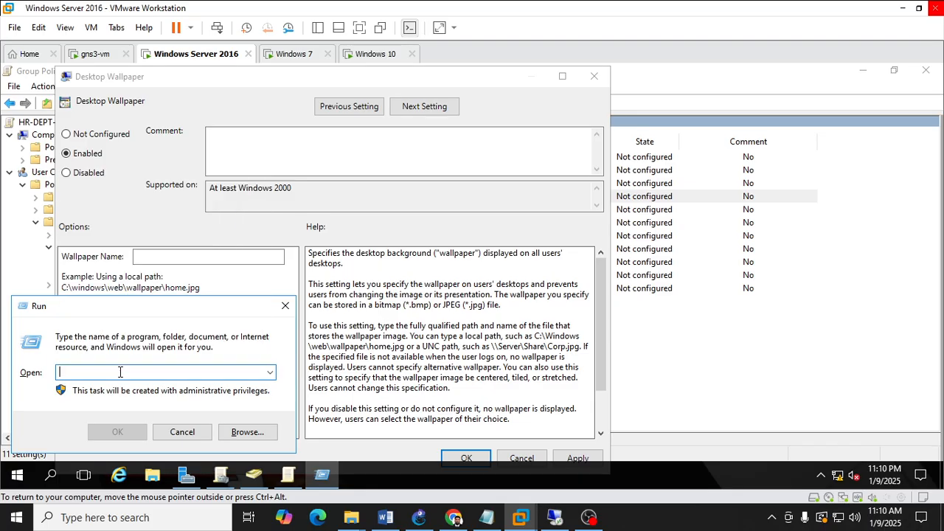
# Open File Explorer and browse to the HR-DEPT folder inside C:\Wallpaper.
pyautogui.click(161, 472)
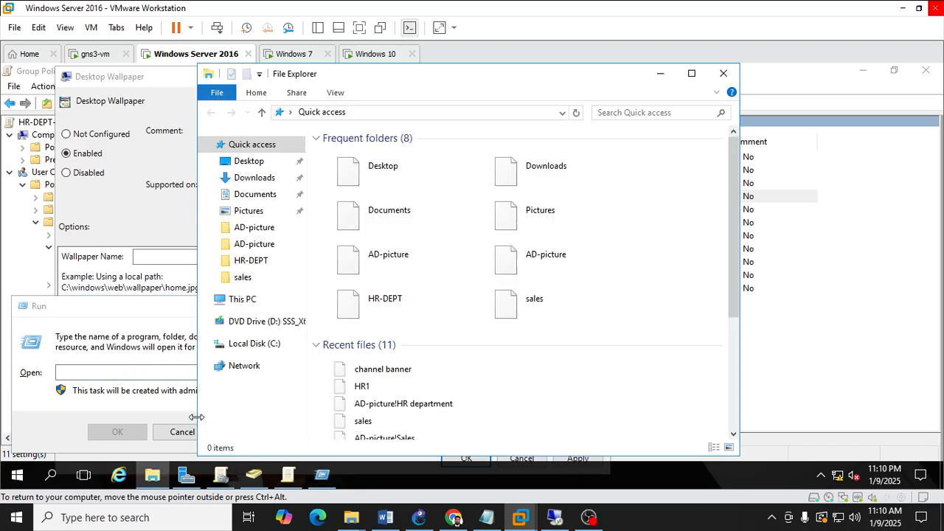
pyautogui.click(254, 343)
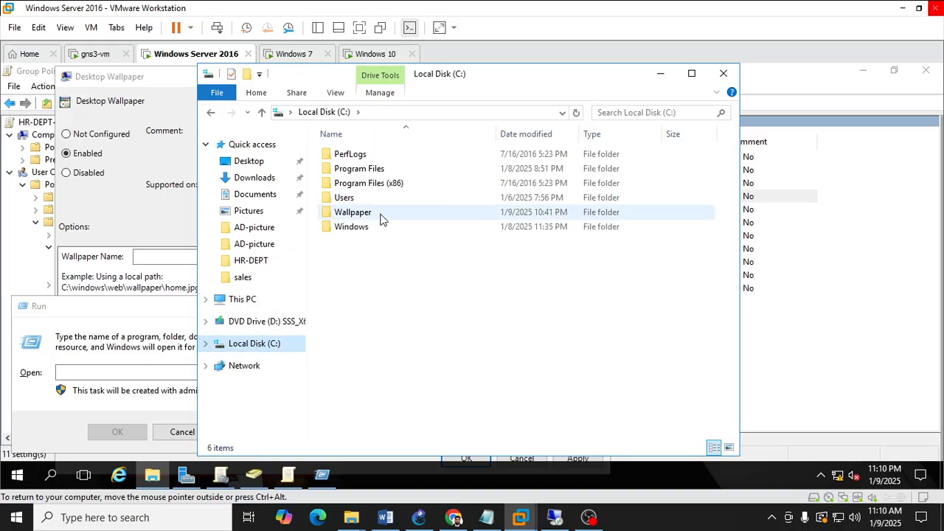
pyautogui.doubleClick(352, 211)
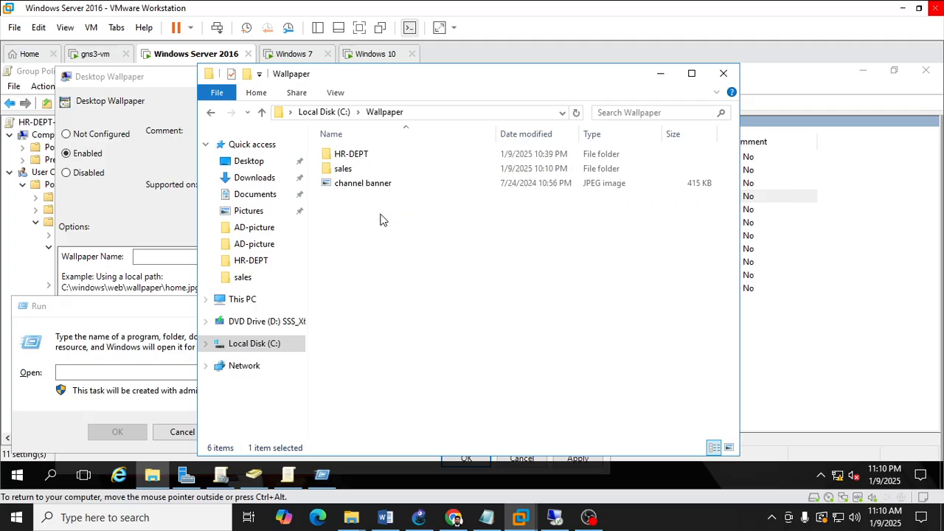
pyautogui.click(208, 112)
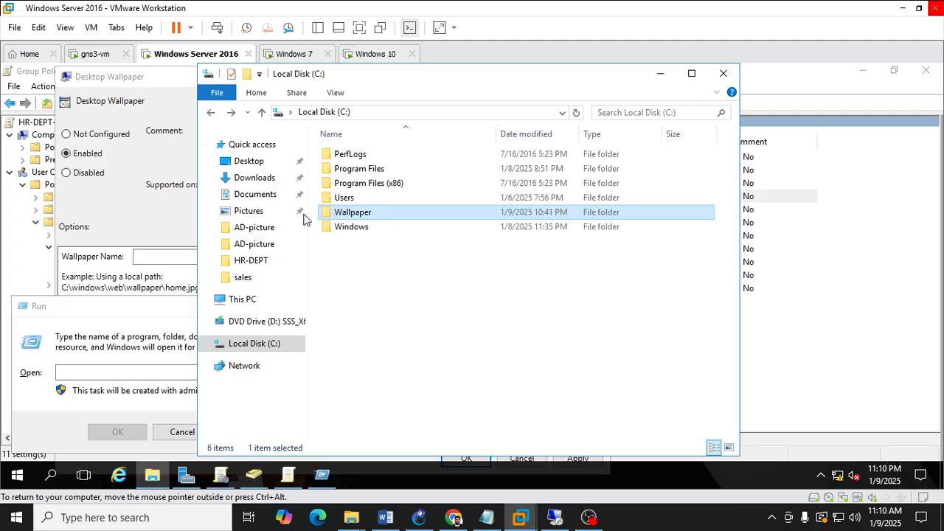
pyautogui.doubleClick(369, 217)
pyautogui.click(367, 158)
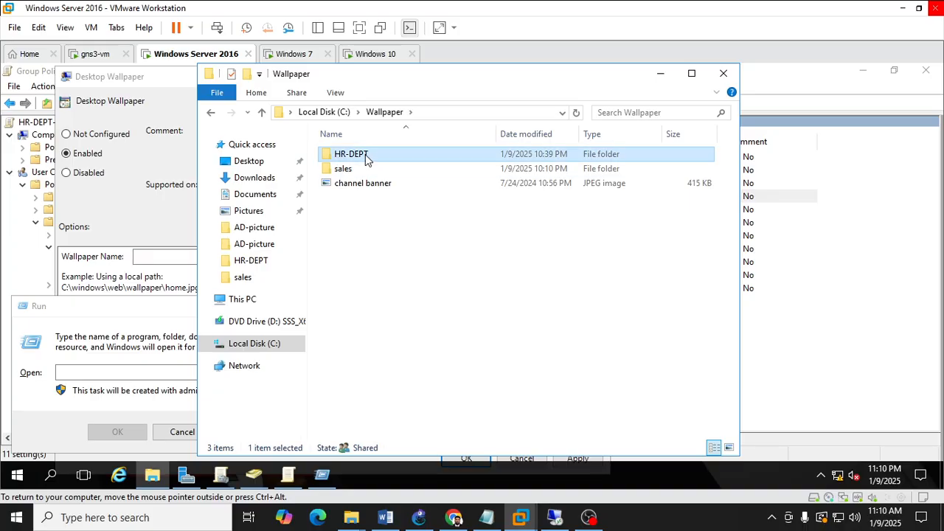
pyautogui.doubleClick(366, 156)
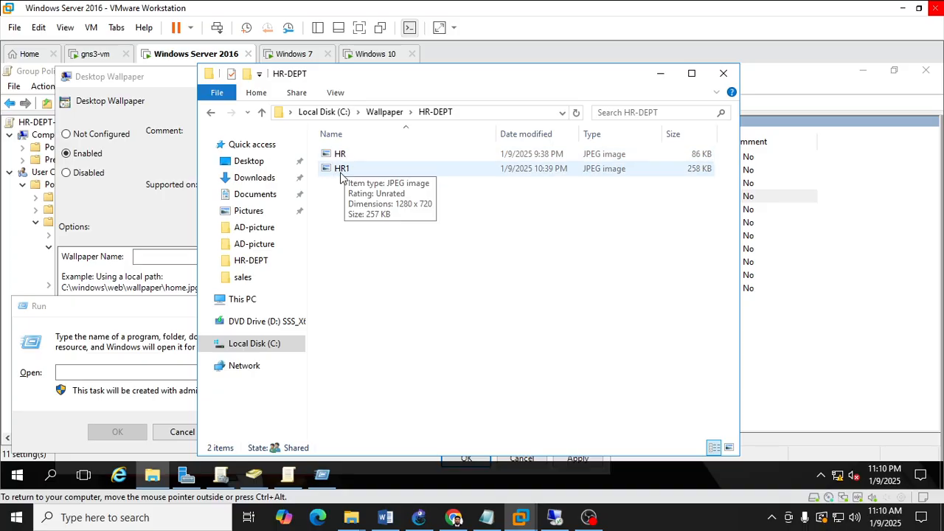
# Share the HR1 image with Everyone at Read permission level.
pyautogui.click(341, 169)
pyautogui.rightClick(341, 175)
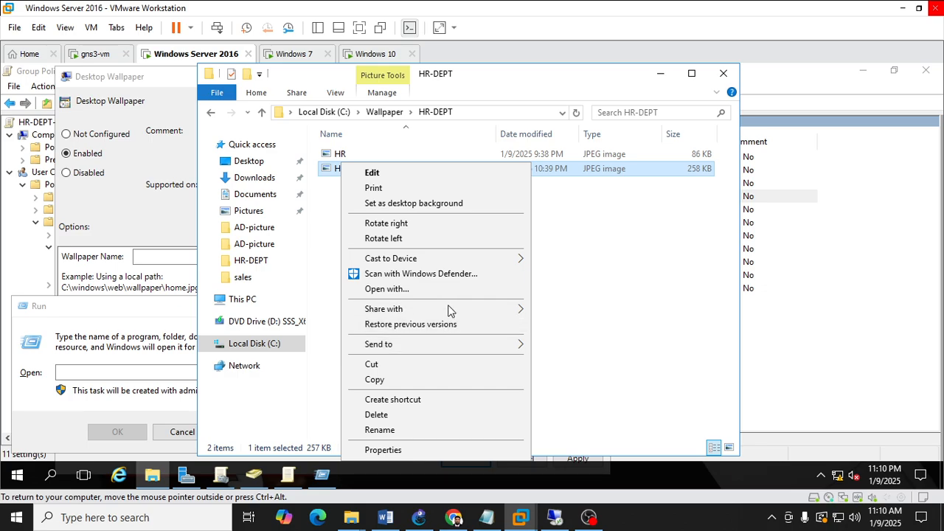
pyautogui.moveTo(464, 308)
pyautogui.click(564, 324)
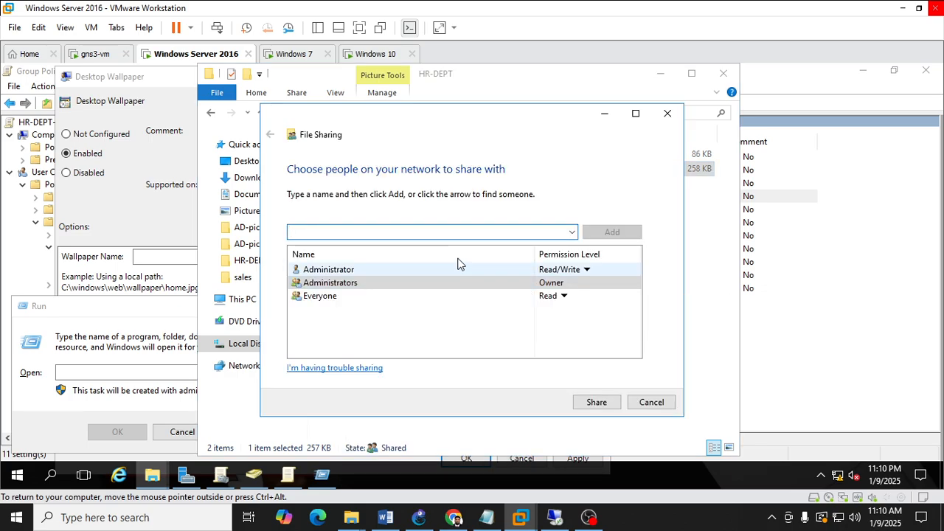
pyautogui.click(341, 296)
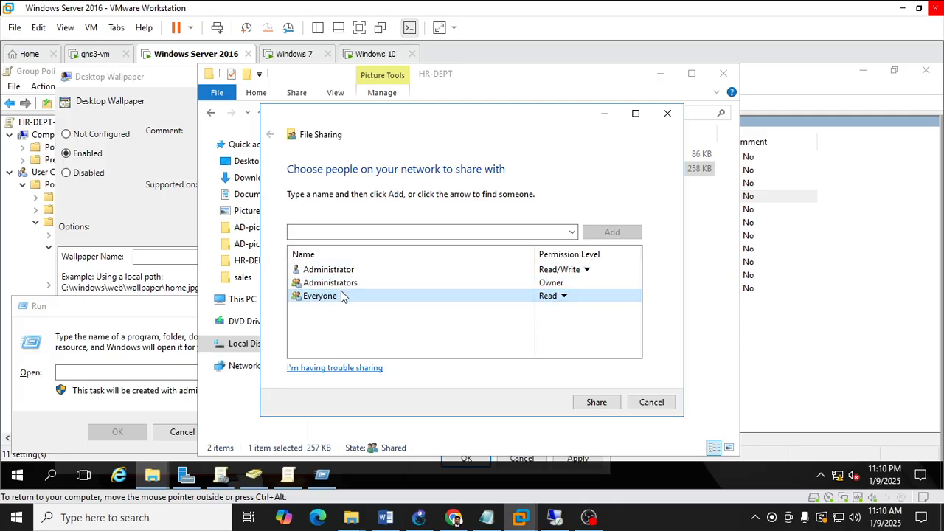
pyautogui.click(362, 298)
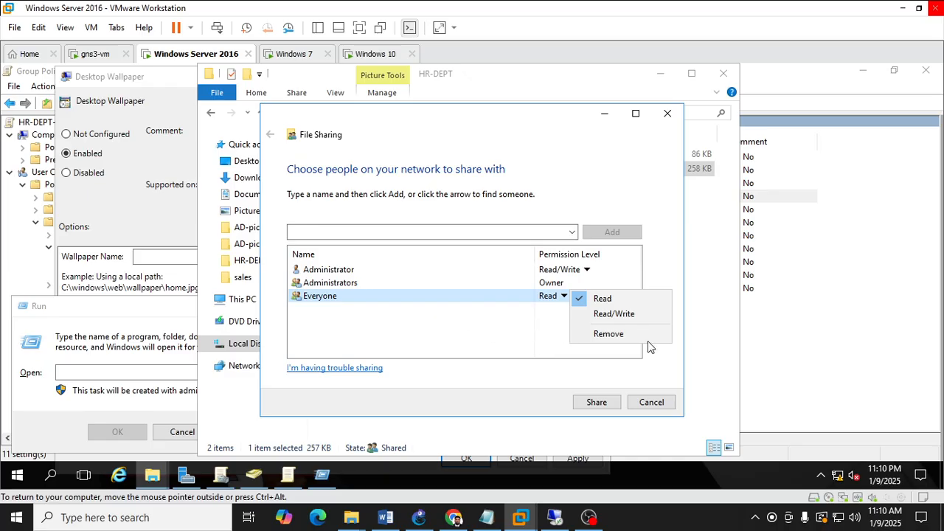
pyautogui.click(693, 367)
pyautogui.click(596, 402)
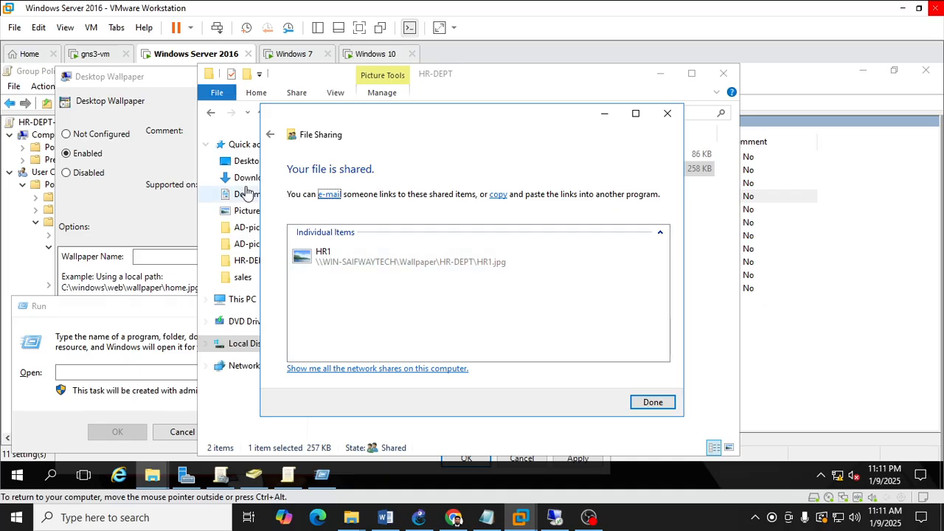
# Enter the UNC path \\WIN-SAIFWAYTECH\Wallpaper\HR-DEPT\HR1.jpg in the Run box and copy it.
pyautogui.click(160, 368)
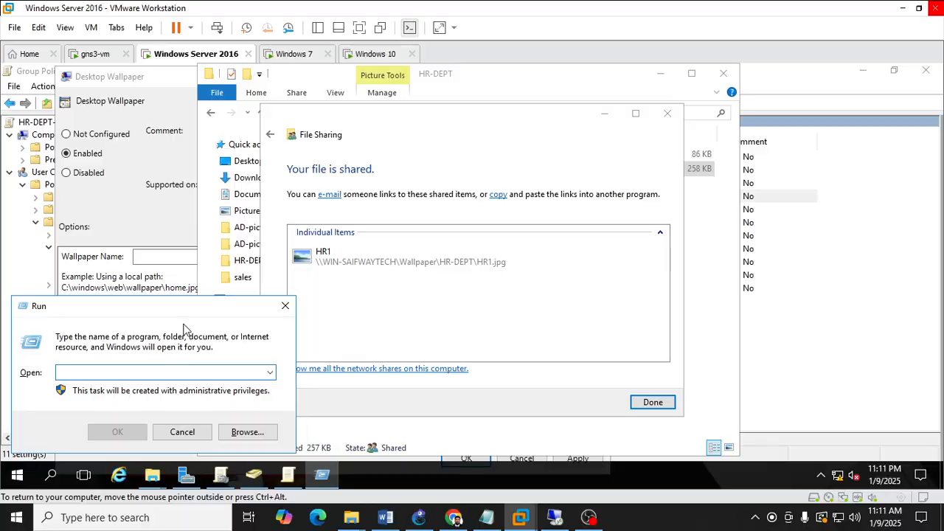
pyautogui.write('\\\\')
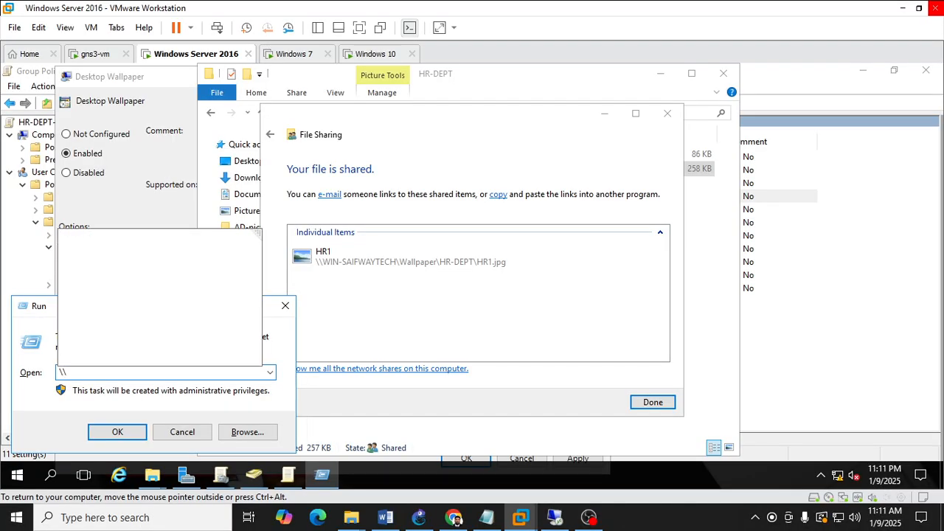
pyautogui.write('WIN')
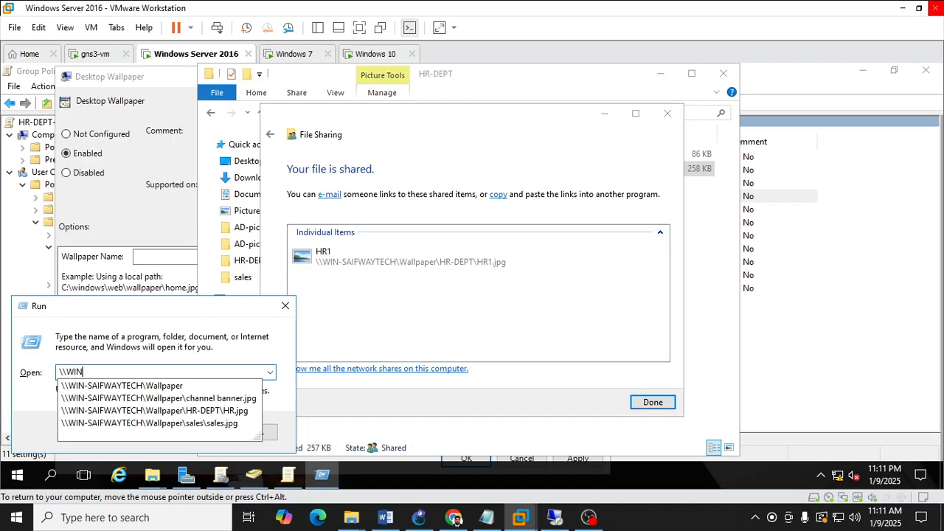
pyautogui.press('Down')
pyautogui.press('Down')
pyautogui.press('Down')
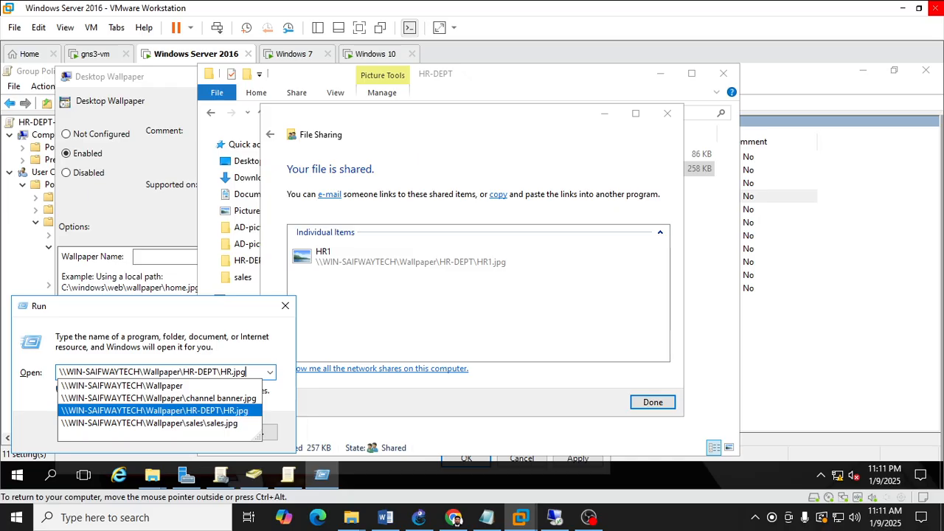
pyautogui.write('1')
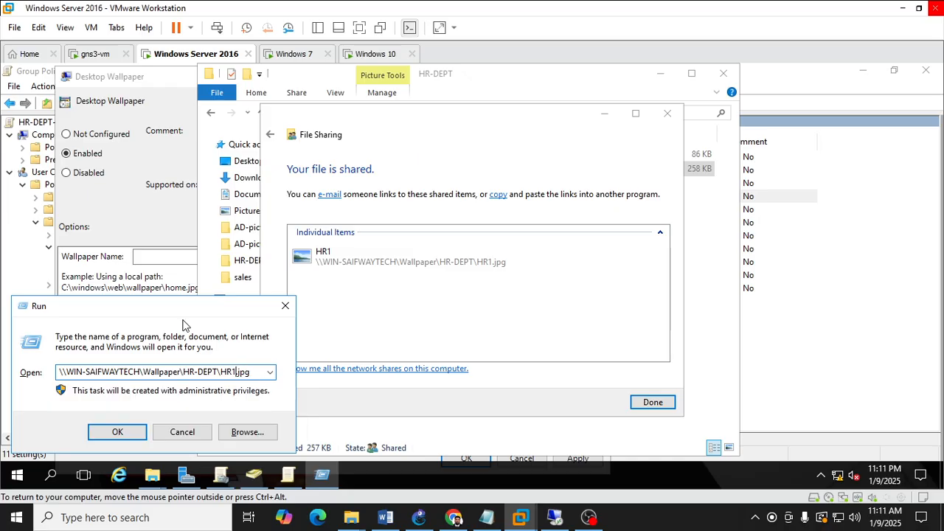
pyautogui.hotkey('ctrl', 'a')
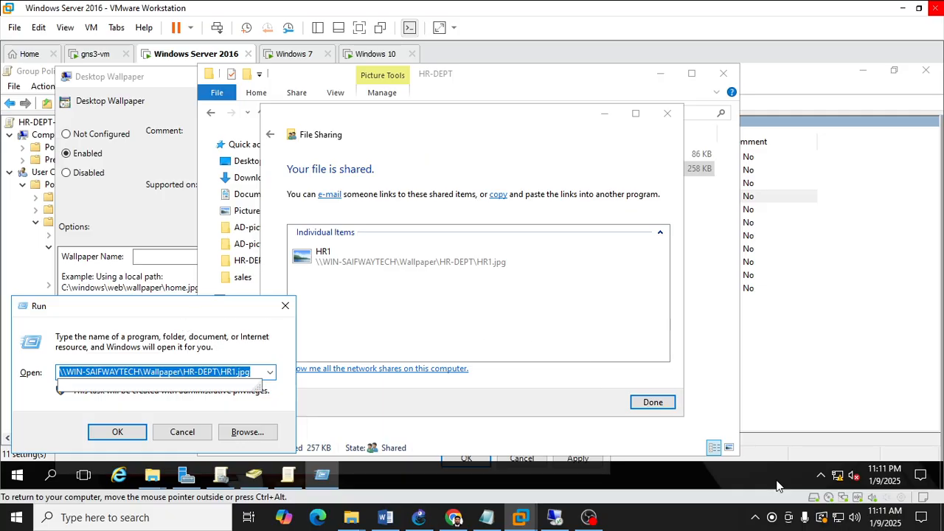
# Close the sharing dialog and paste the UNC path as the policy's Wallpaper Name.
pyautogui.click(652, 403)
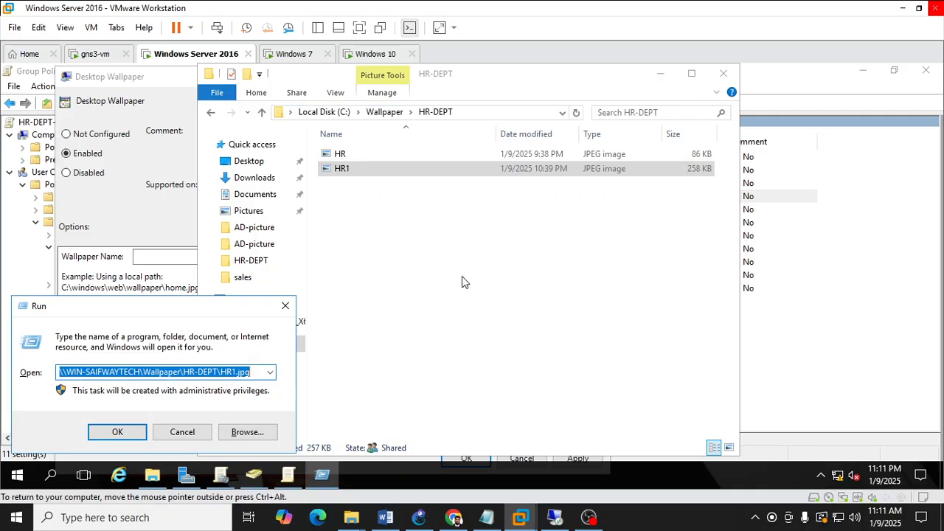
pyautogui.click(143, 229)
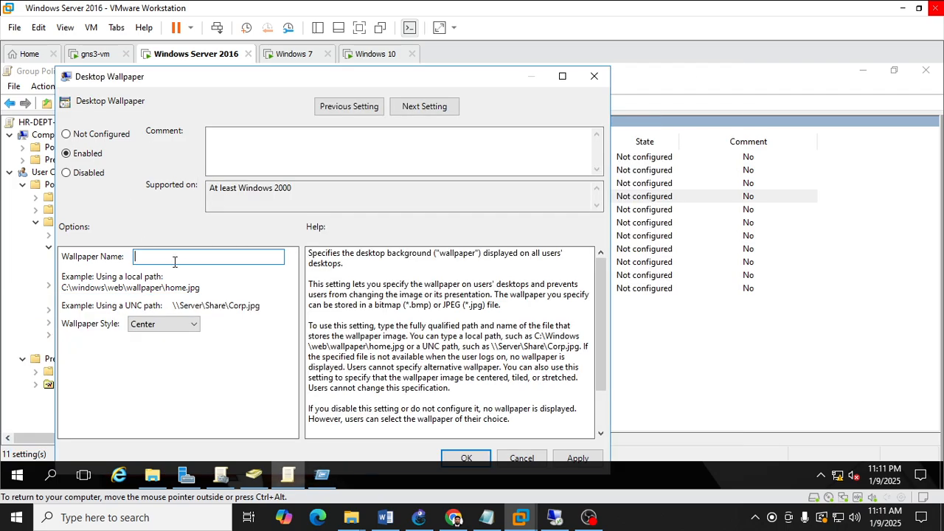
pyautogui.hotkey('ctrl', 'v')
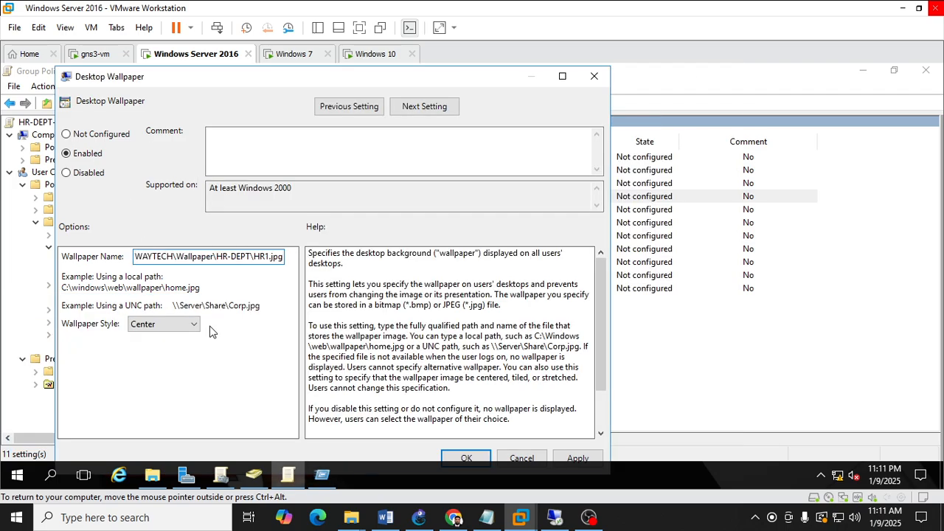
# Set the wallpaper style to Fit, then apply and confirm the Desktop Wallpaper policy.
pyautogui.click(178, 326)
pyautogui.click(177, 351)
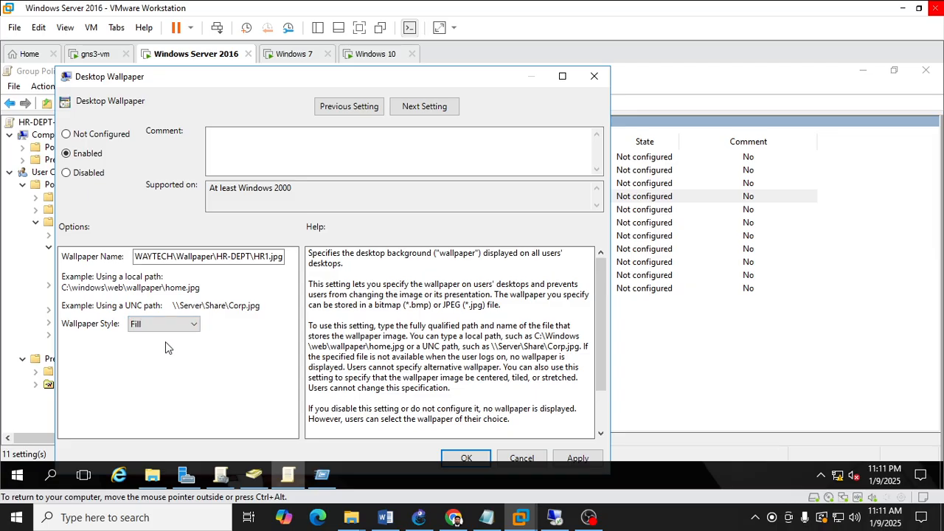
pyautogui.click(165, 329)
pyautogui.click(163, 359)
pyautogui.click(575, 458)
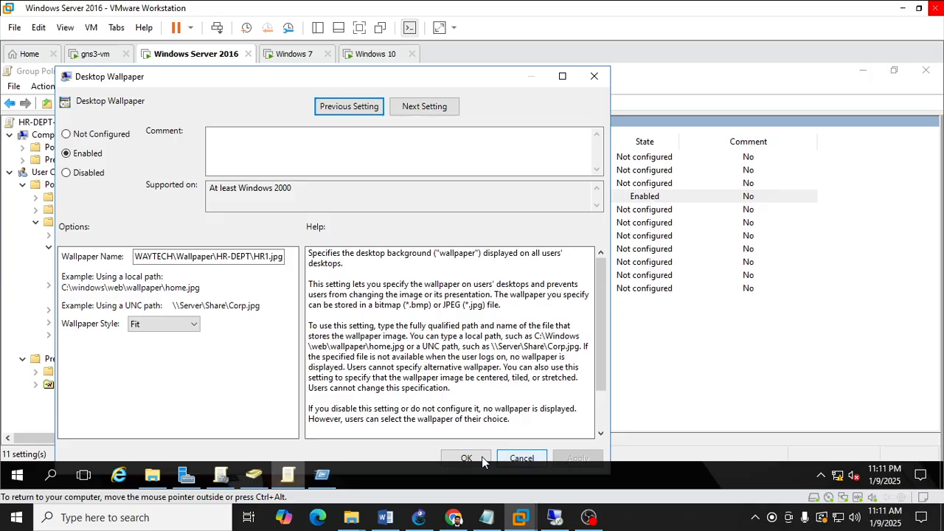
pyautogui.click(468, 458)
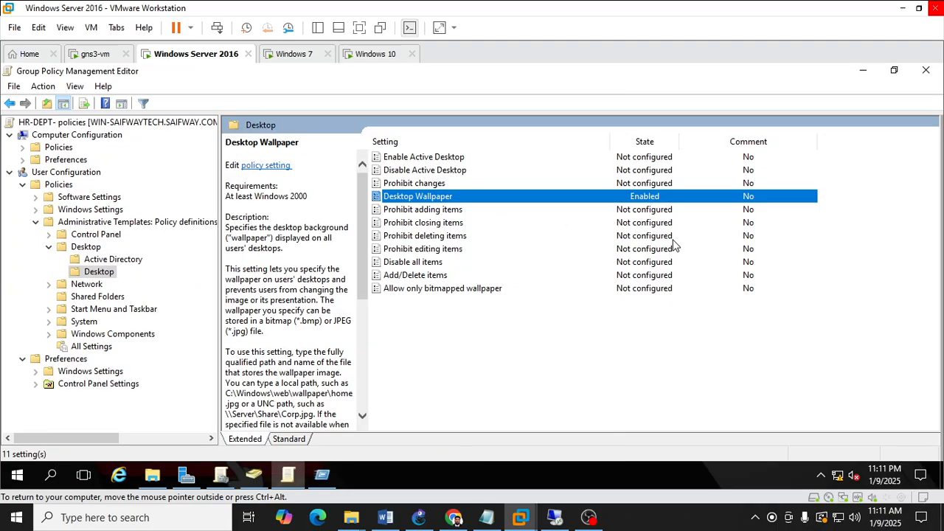
# Close the Run dialog and the HR-DEPT folder window, and minimize the policy editor.
pyautogui.click(861, 71)
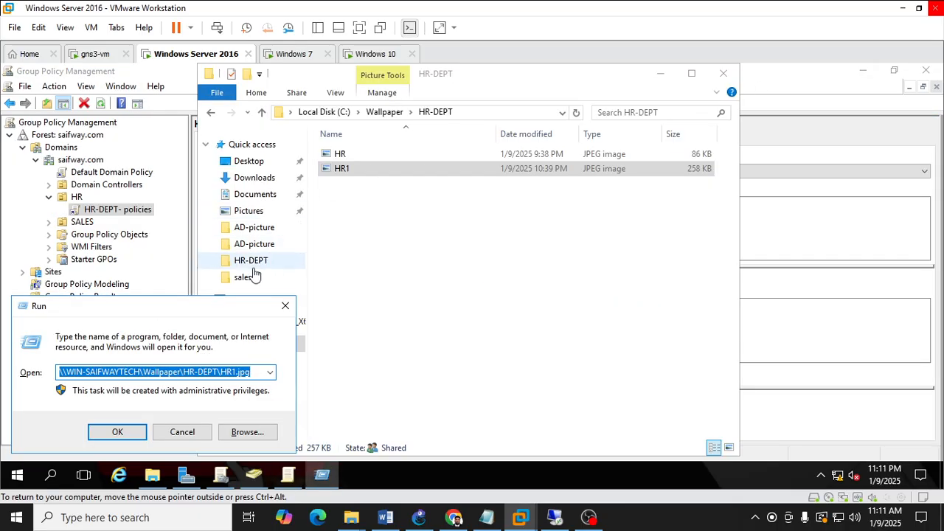
pyautogui.click(284, 308)
pyautogui.click(723, 73)
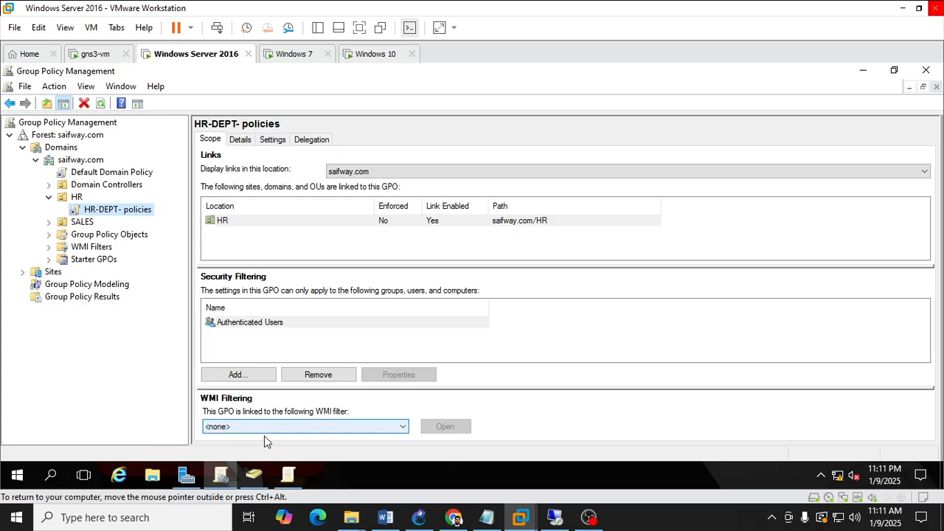
pyautogui.click(289, 476)
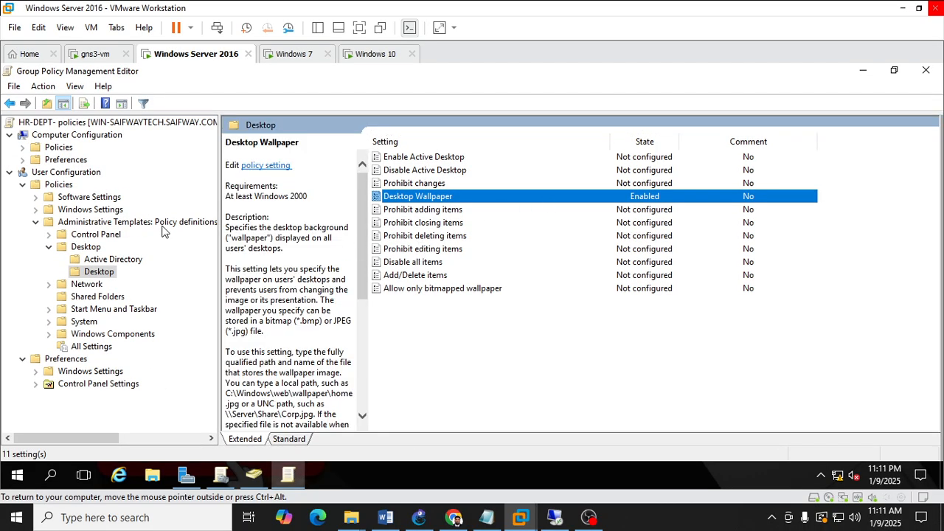
pyautogui.click(863, 70)
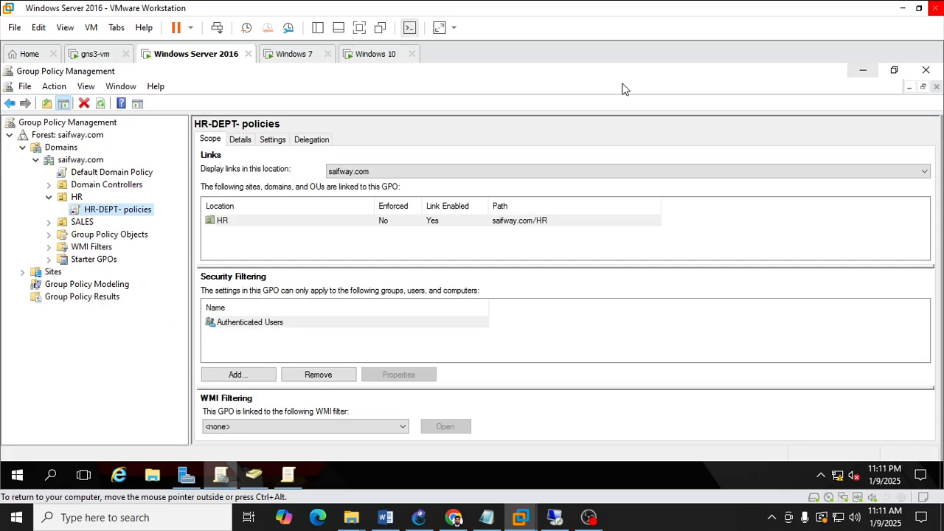
# Switch to the Windows 10 client machine and refresh its desktop.
pyautogui.click(376, 59)
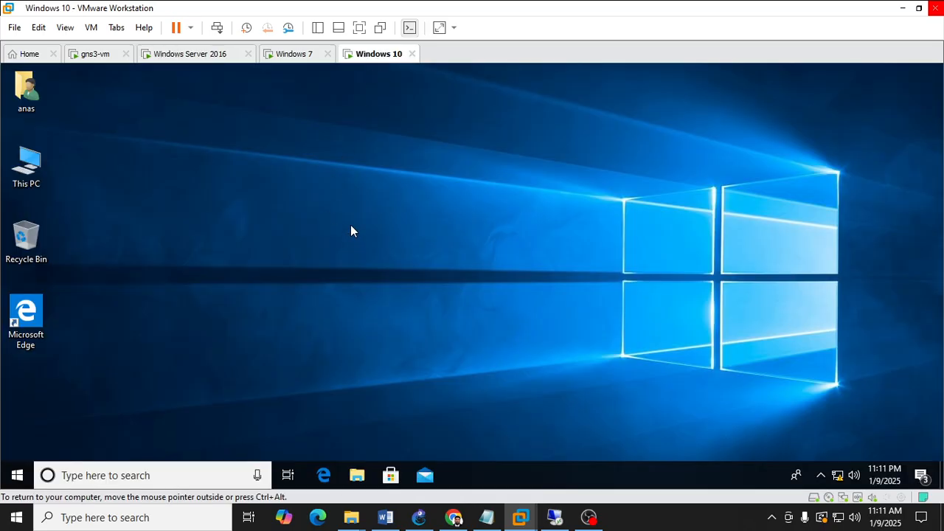
pyautogui.rightClick(364, 155)
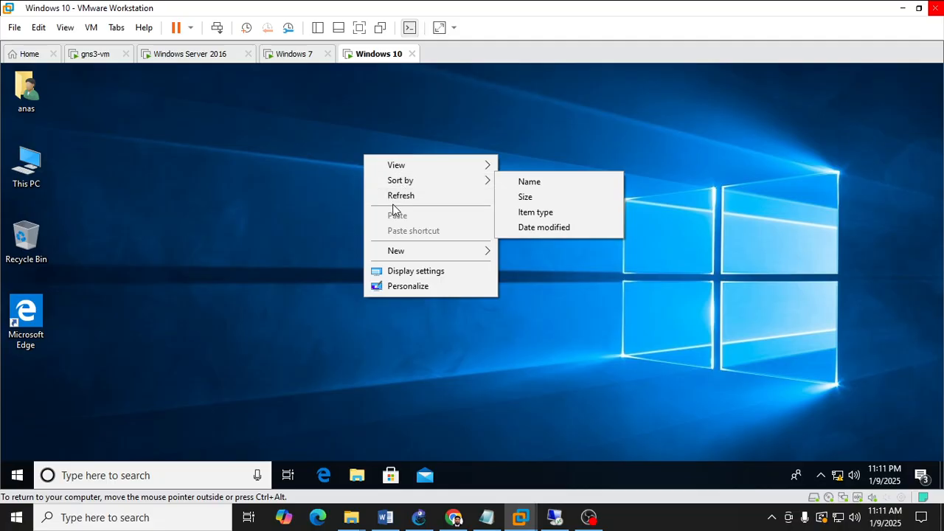
pyautogui.click(398, 196)
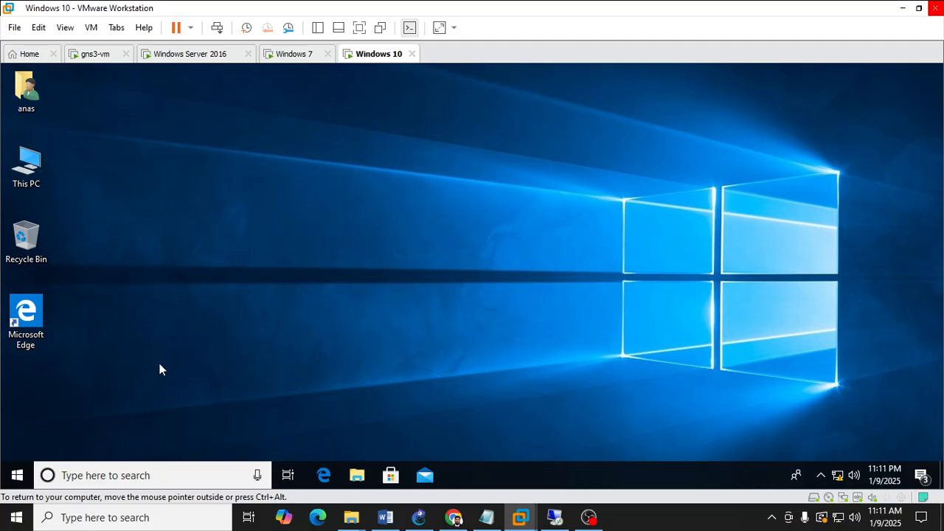
# Sign out of the Windows 10 client through the Start menu's account options.
pyautogui.click(17, 475)
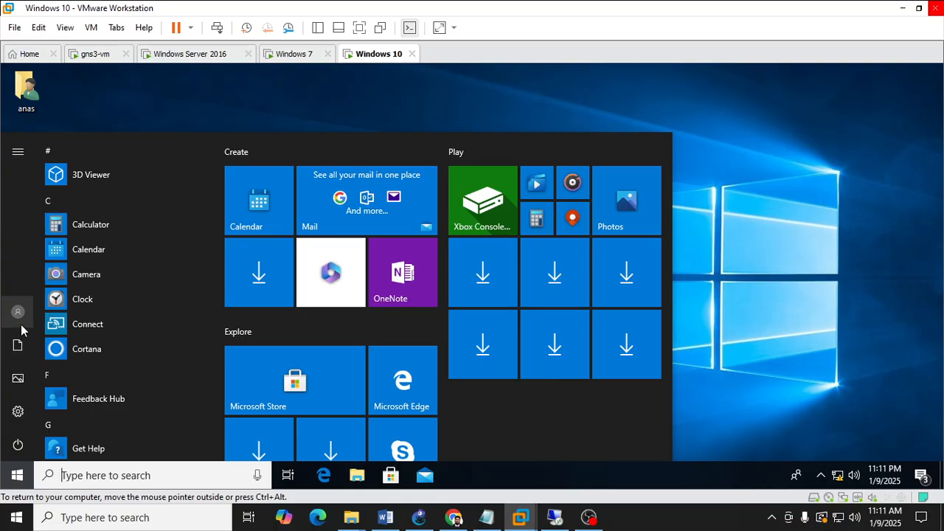
pyautogui.click(748, 254)
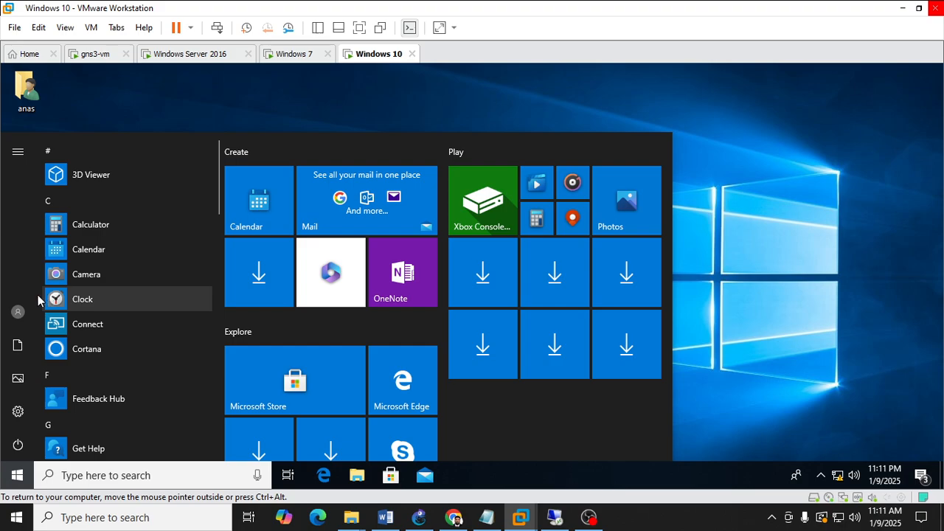
pyautogui.click(18, 310)
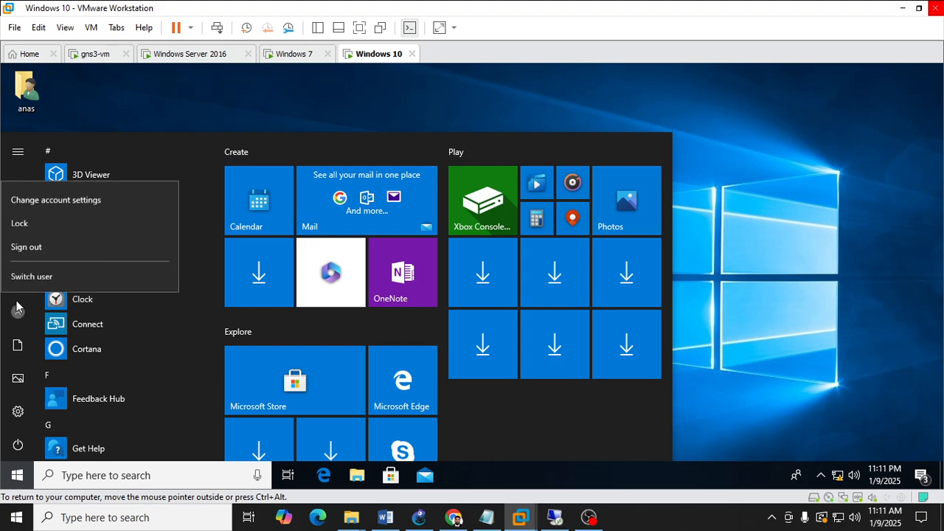
pyautogui.click(46, 247)
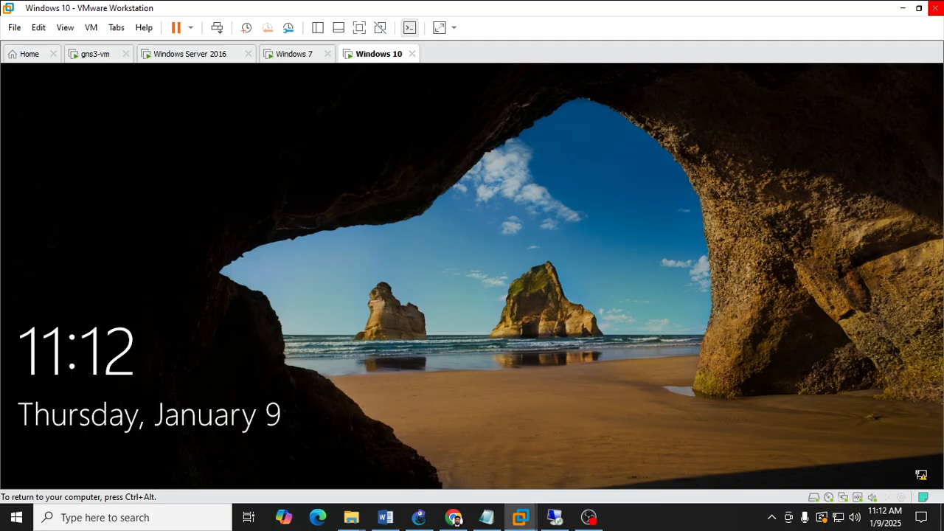
# Dismiss the lock screen and type, then clear, the account password in the sign-in field.
pyautogui.press('Return')
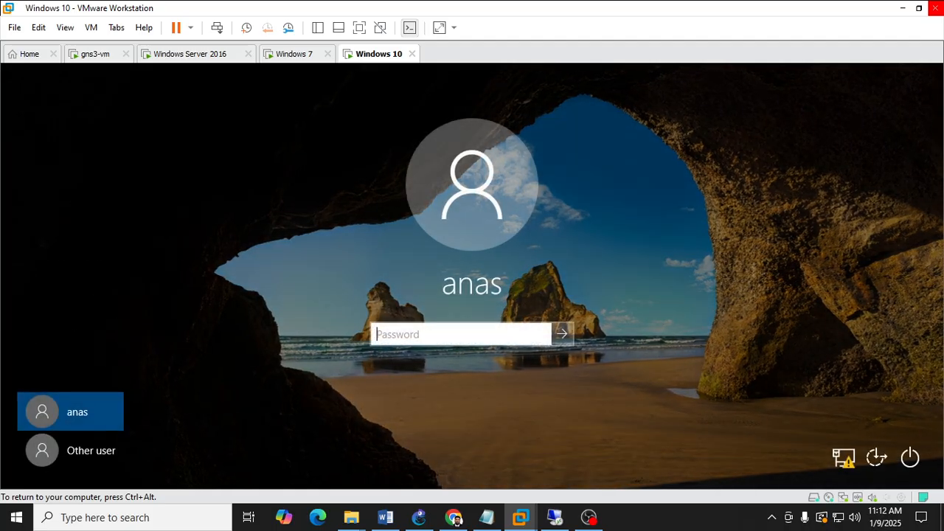
pyautogui.write('123')
pyautogui.press('BackSpace')
pyautogui.press('BackSpace')
pyautogui.press('BackSpace')
pyautogui.press('BackSpace')
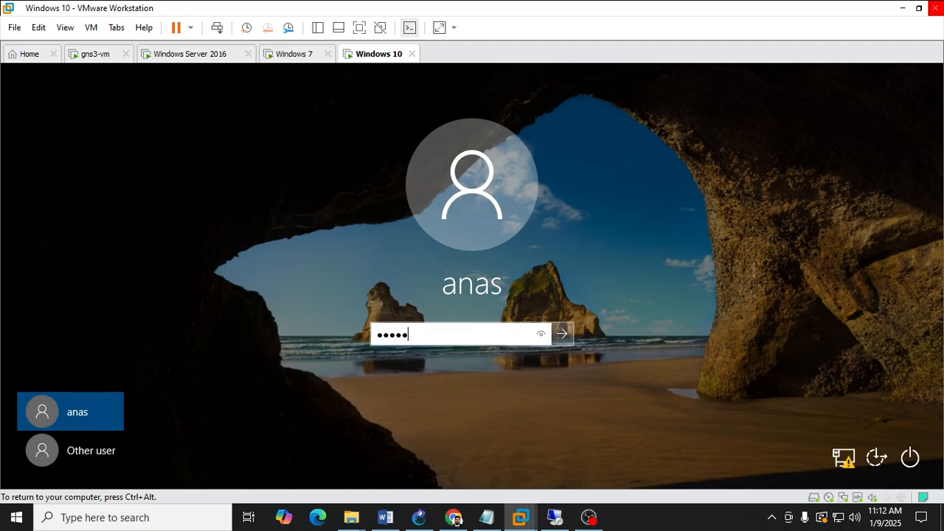
# Clear the sign-in field, enter the account password and sign in to the Windows 10 client.
pyautogui.press('BackSpace')
pyautogui.press('BackSpace')
pyautogui.press('BackSpace')
pyautogui.press('BackSpace')
pyautogui.write('12345678')
pyautogui.press('Return')
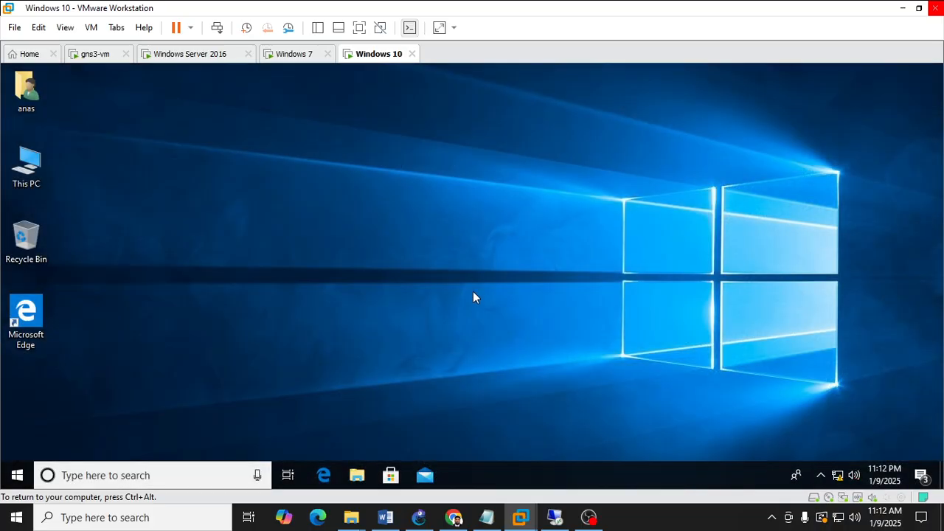
# Refresh the Windows 10 desktop several times.
pyautogui.rightClick(415, 263)
pyautogui.click(454, 302)
pyautogui.rightClick(408, 230)
pyautogui.click(433, 271)
pyautogui.rightClick(405, 177)
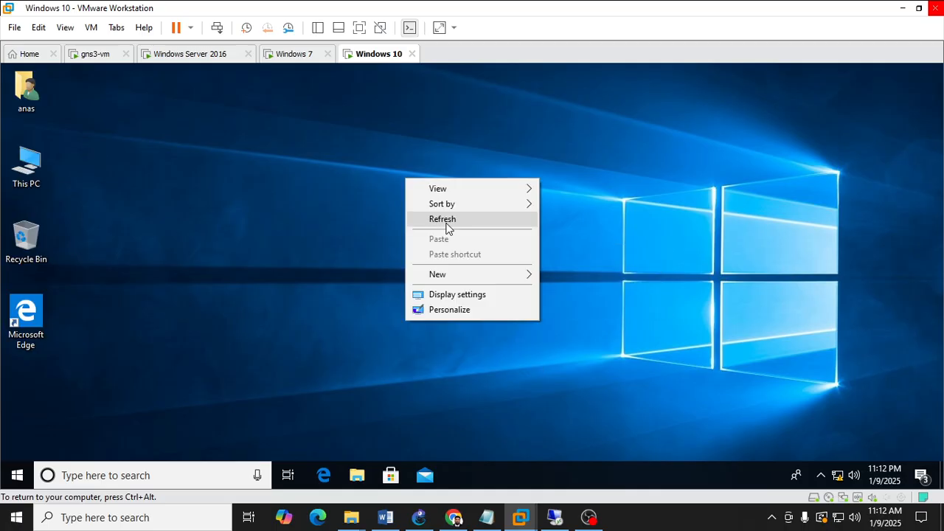
pyautogui.click(446, 223)
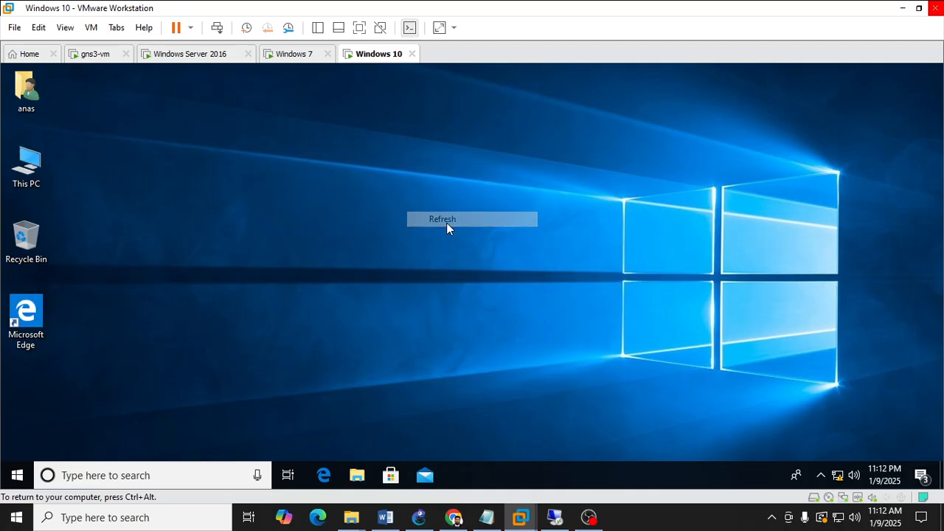
pyautogui.rightClick(527, 262)
pyautogui.click(556, 293)
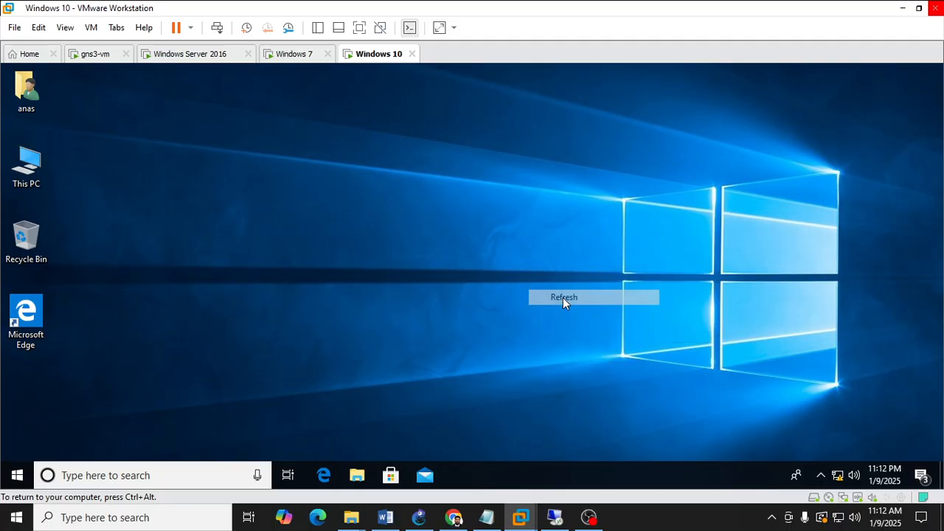
pyautogui.moveTo(521, 517)
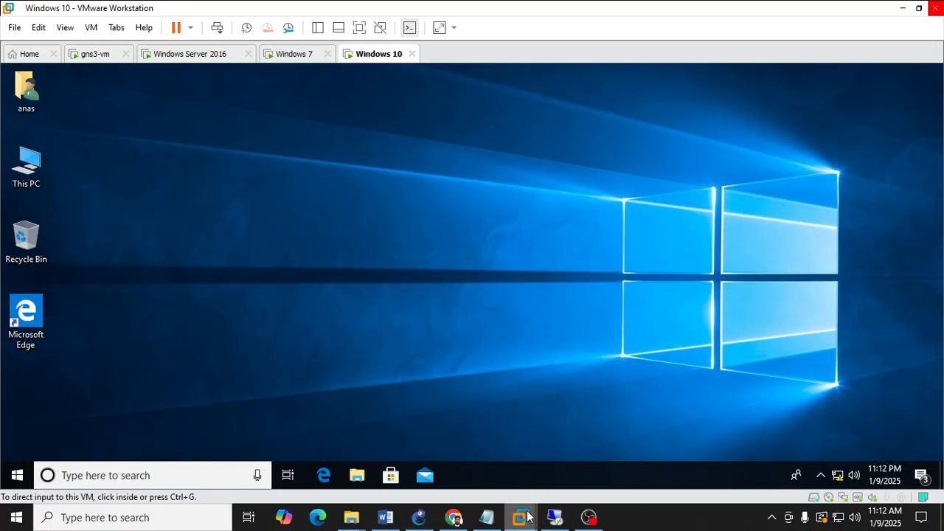
pyautogui.click(453, 517)
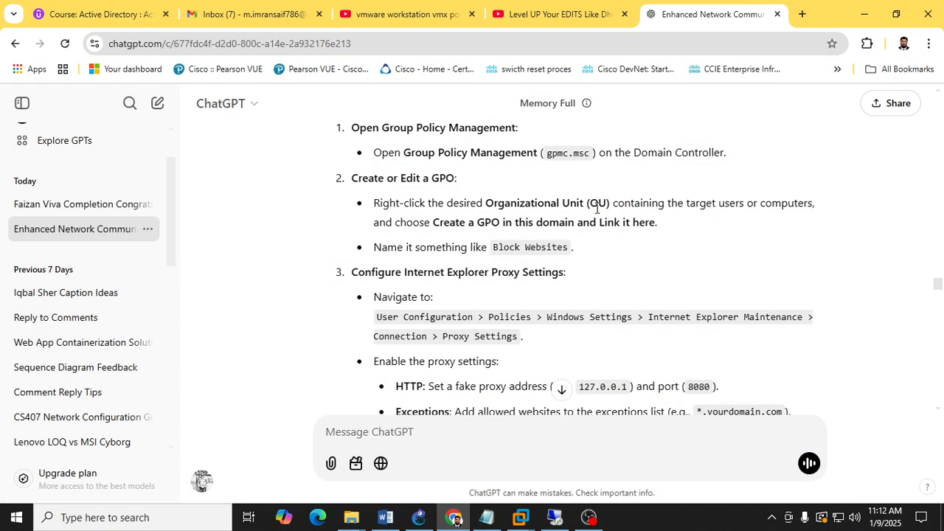
pyautogui.click(864, 13)
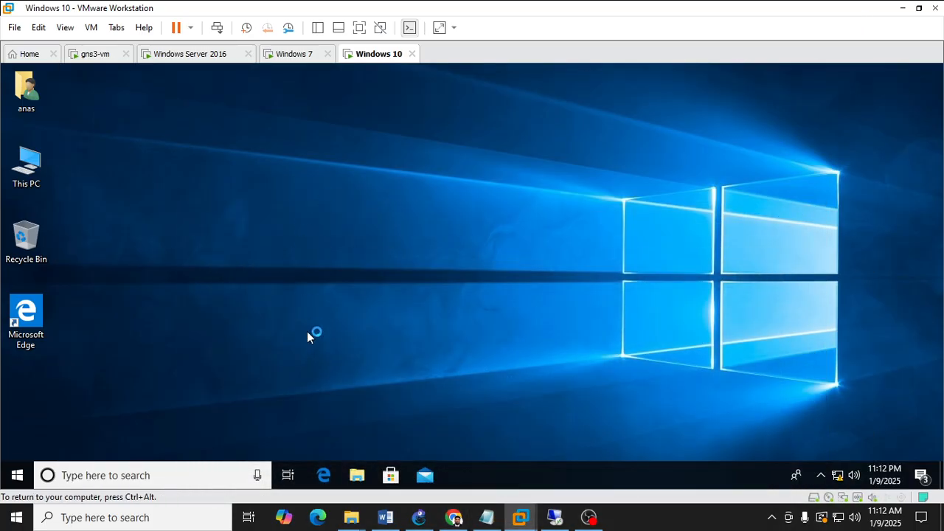
pyautogui.click(556, 518)
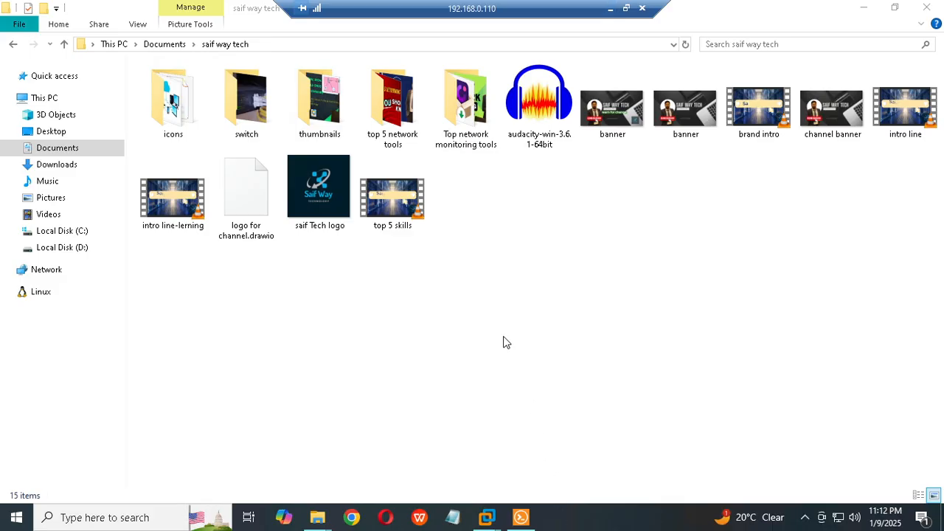
pyautogui.click(611, 8)
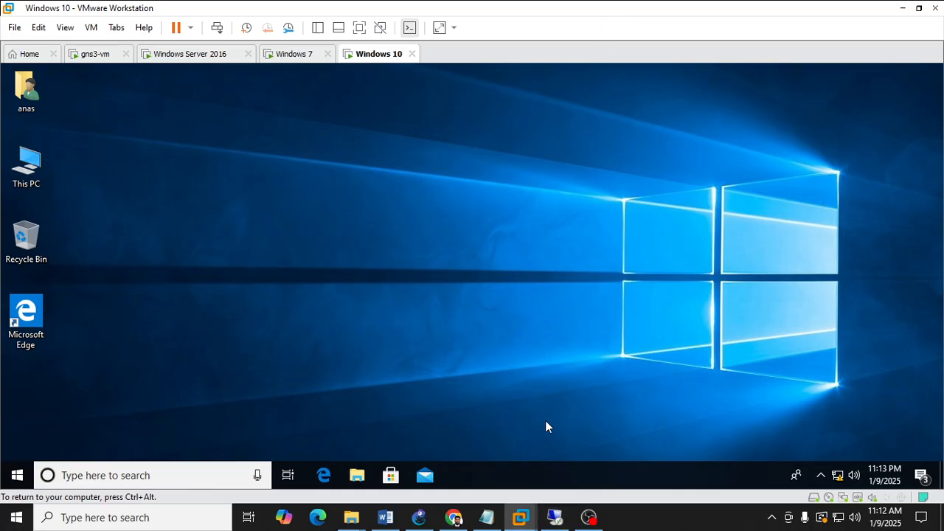
pyautogui.moveTo(521, 516)
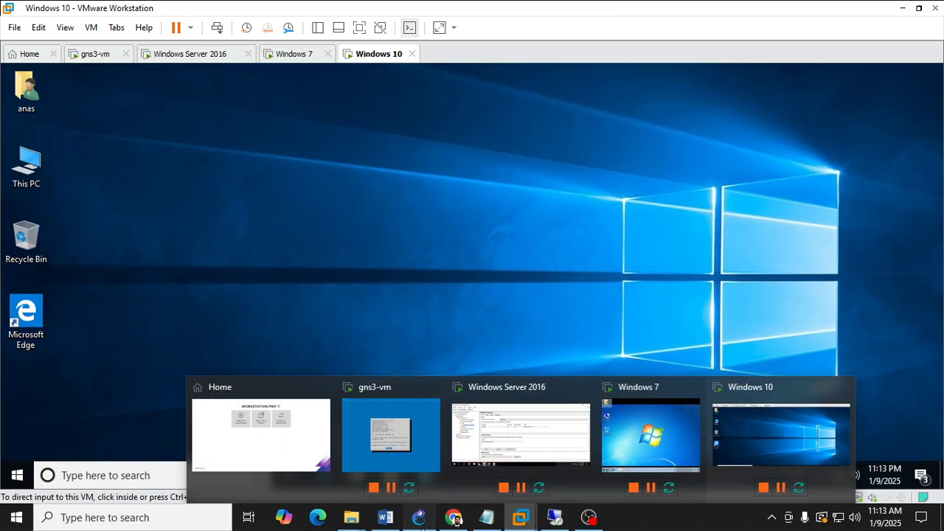
pyautogui.click(418, 517)
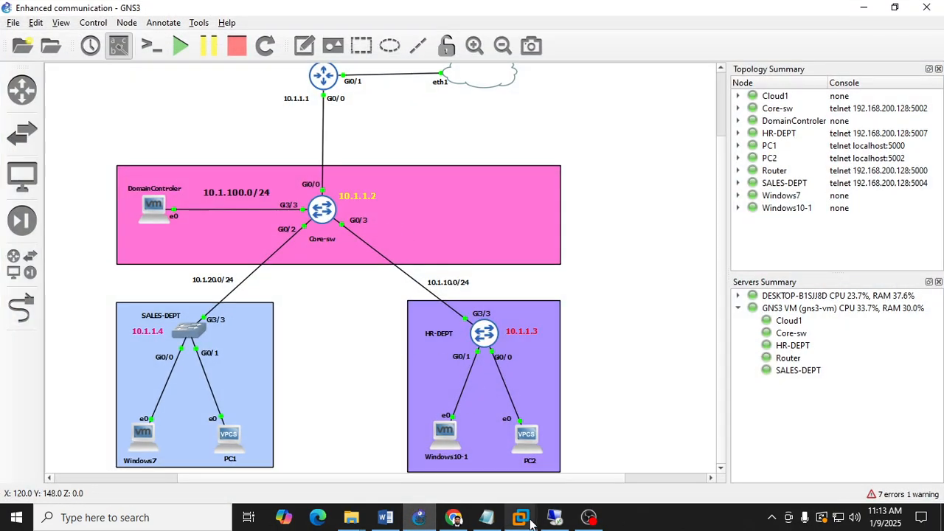
# Switch to the Windows Server 2016 machine and minimize the Group Policy Management console.
pyautogui.moveTo(527, 517)
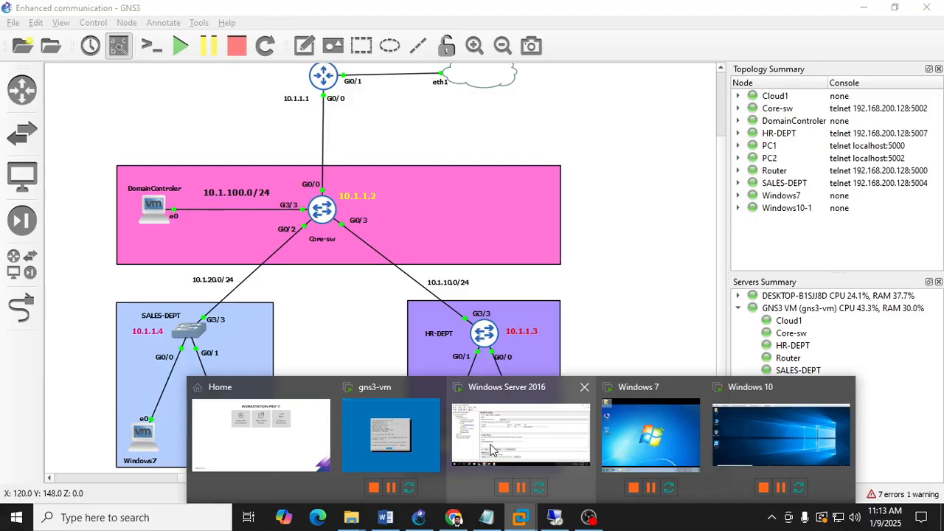
pyautogui.click(492, 450)
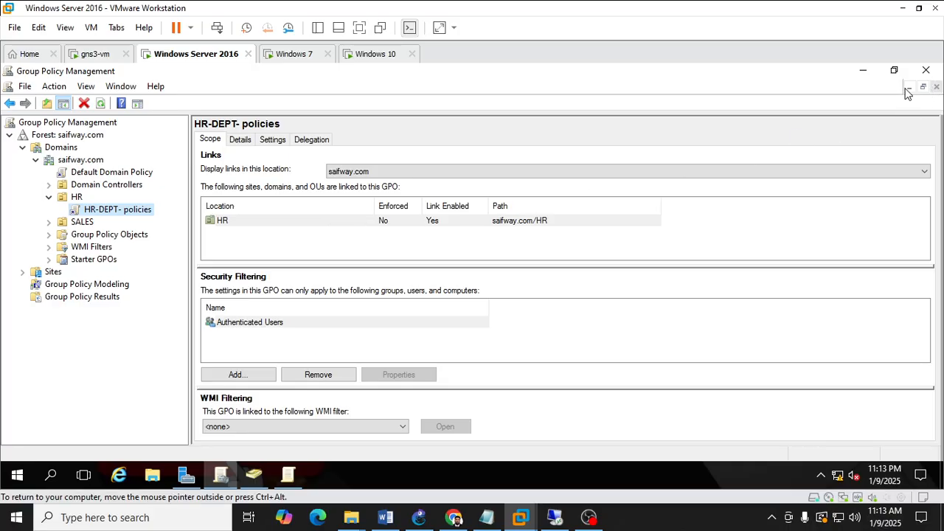
pyautogui.click(862, 70)
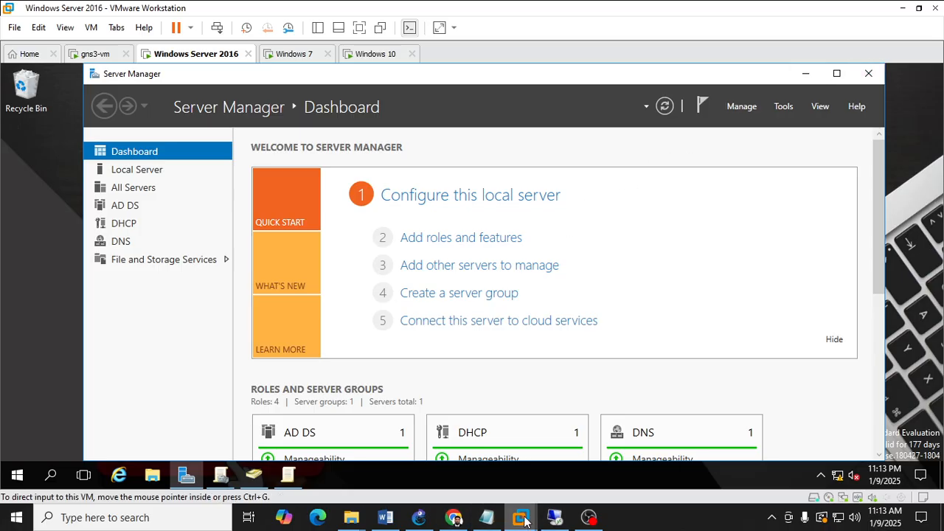
# Switch to the Windows 10 client and refresh its desktop.
pyautogui.moveTo(525, 521)
pyautogui.click(762, 439)
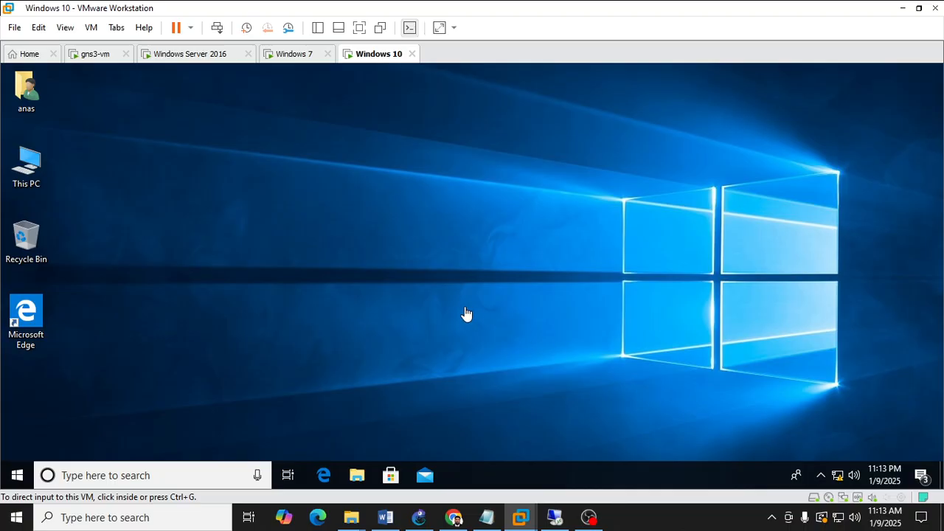
pyautogui.rightClick(398, 217)
pyautogui.click(440, 255)
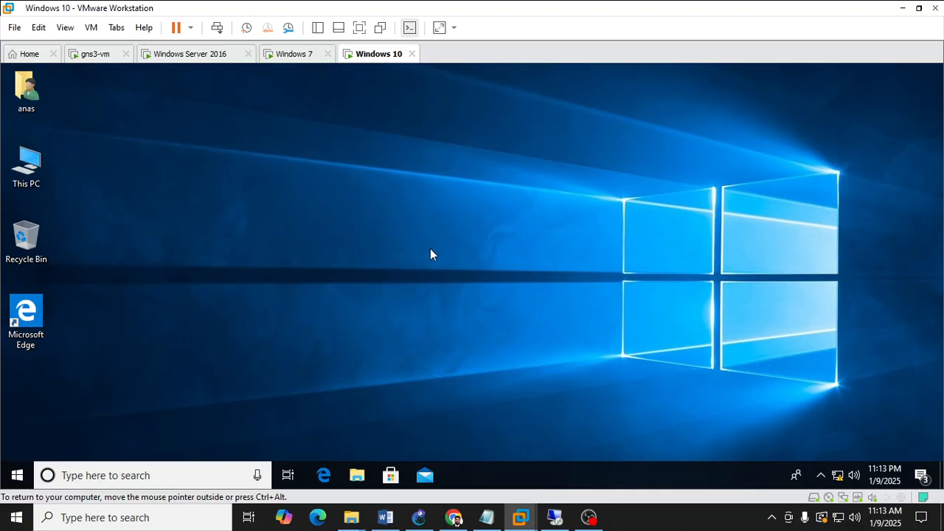
# Open a command prompt through Run and execute gpupdate.
pyautogui.press('super+r')
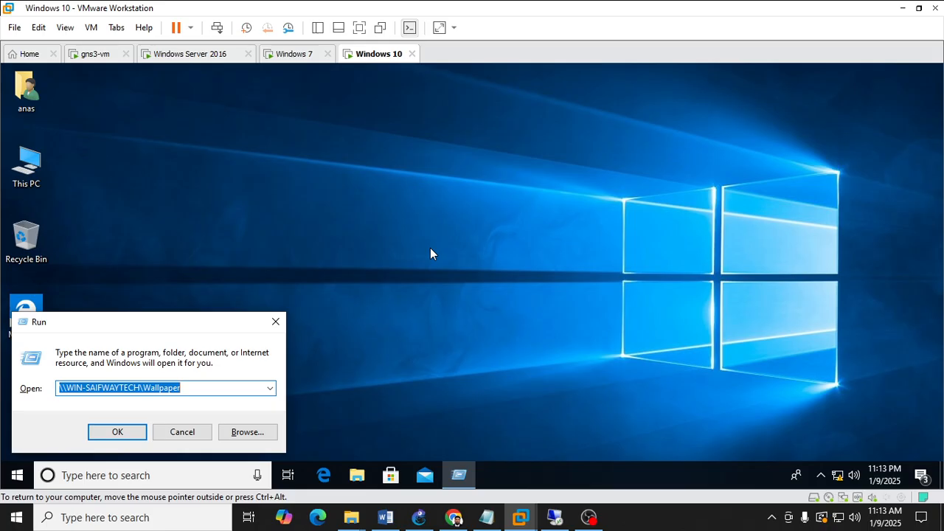
pyautogui.write('cmd')
pyautogui.press('Return')
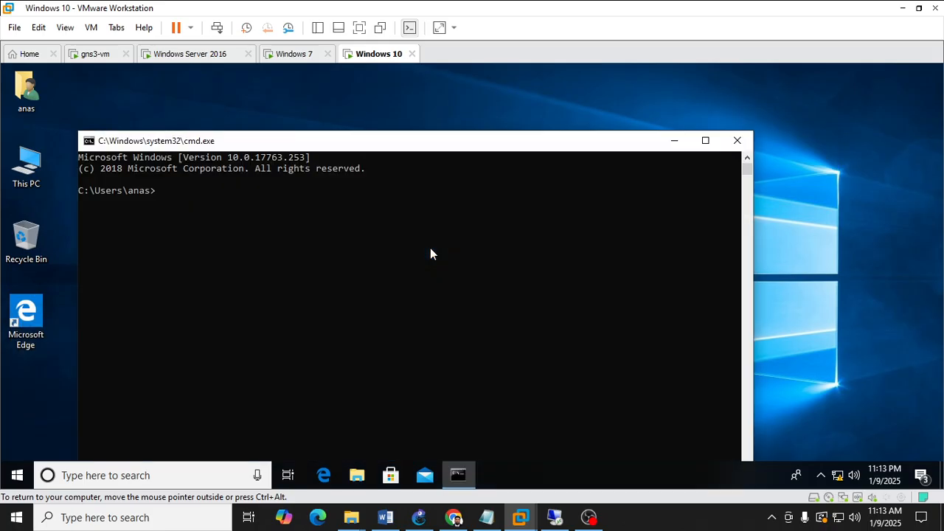
pyautogui.write('gpupdate')
pyautogui.press('Return')
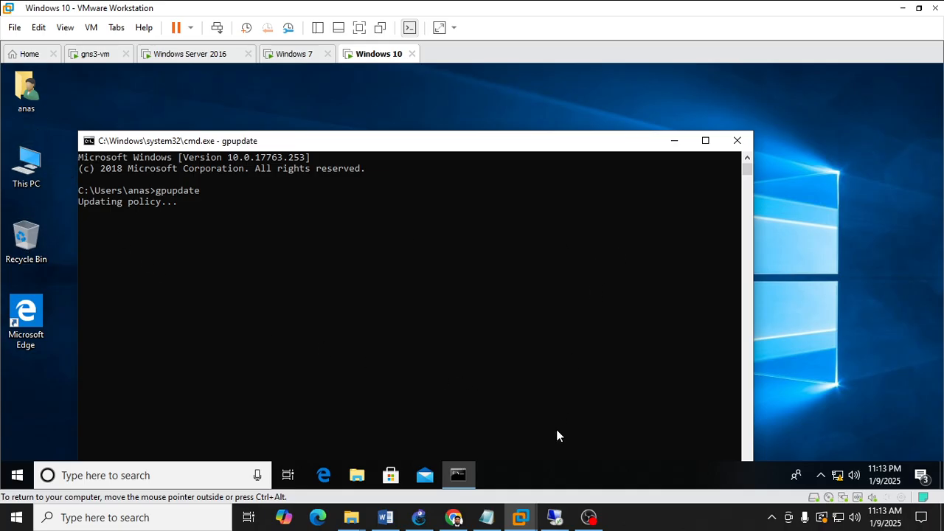
# Return to the server's policy editor and open User Configuration's Administrative Templates Desktop folder.
pyautogui.moveTo(521, 517)
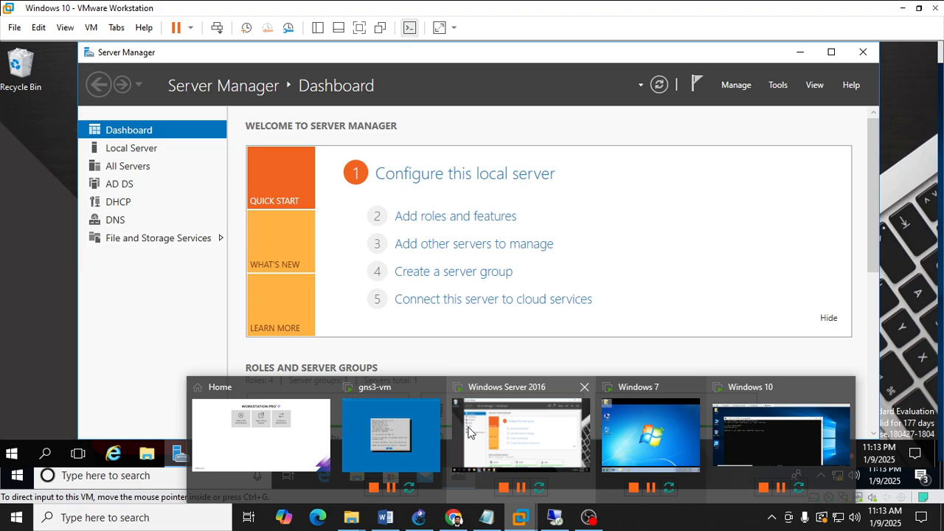
pyautogui.click(468, 432)
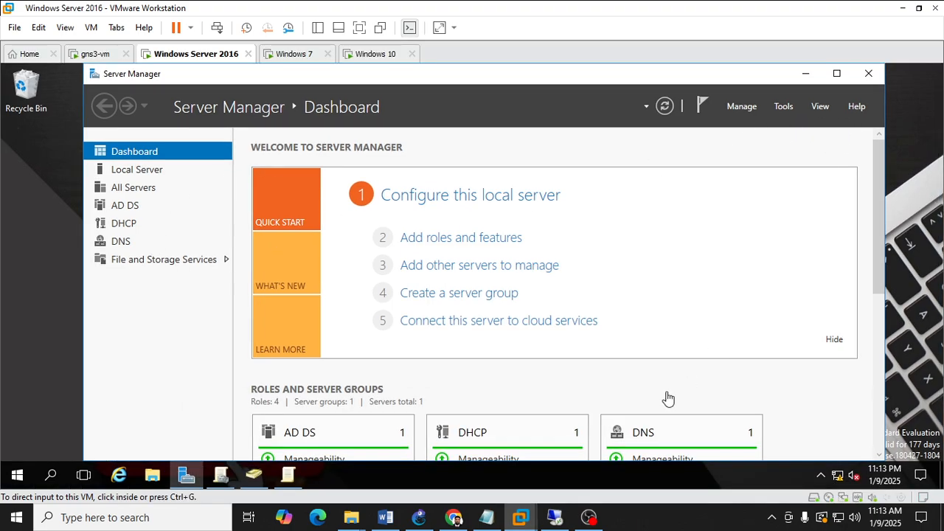
pyautogui.click(289, 476)
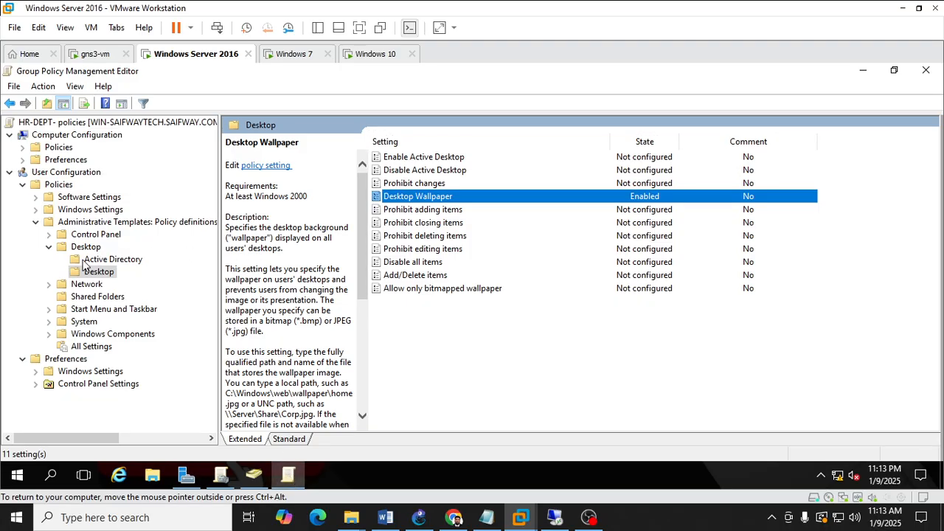
pyautogui.click(22, 159)
pyautogui.click(24, 147)
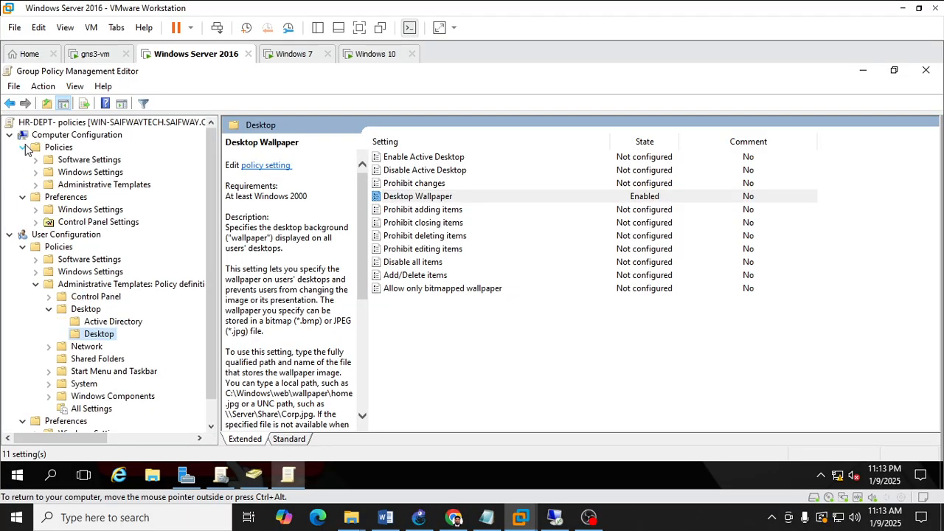
pyautogui.click(35, 185)
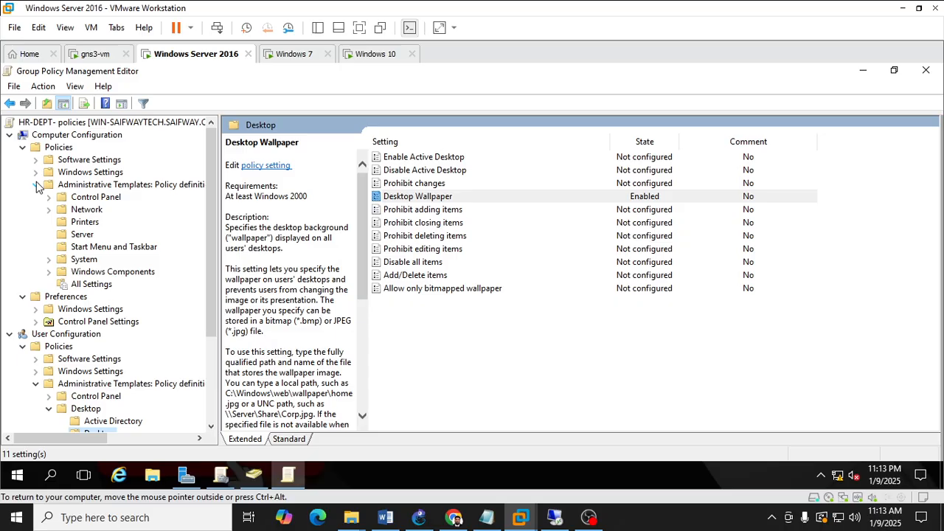
pyautogui.click(22, 146)
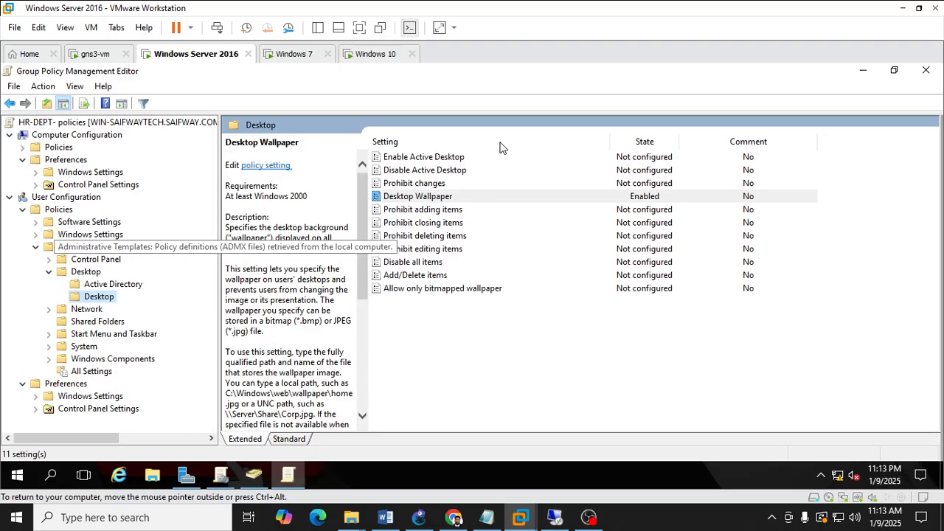
pyautogui.click(88, 272)
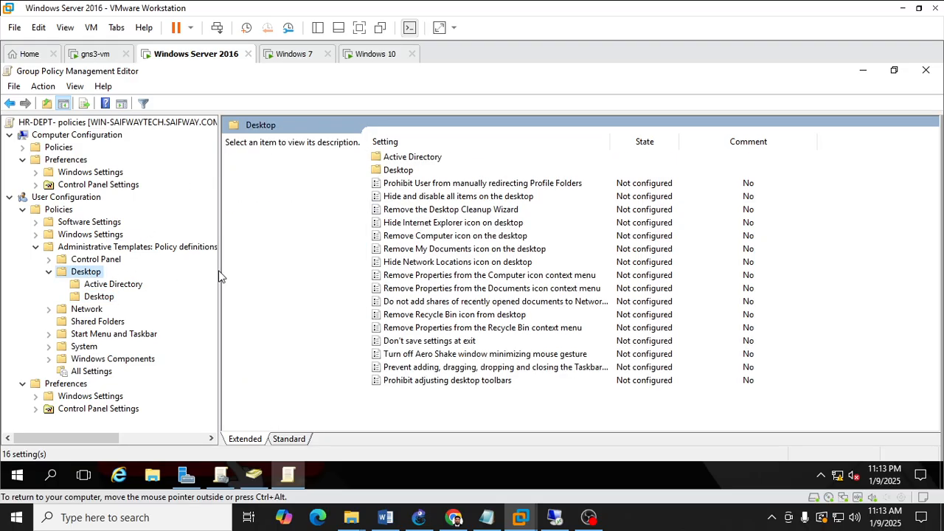
# Enable the Remove Computer icon on the desktop policy.
pyautogui.click(428, 236)
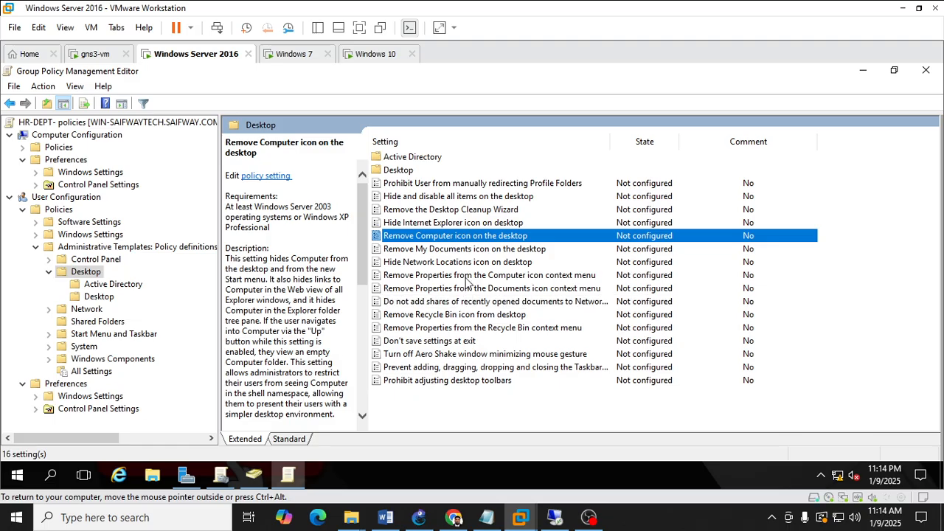
pyautogui.click(464, 316)
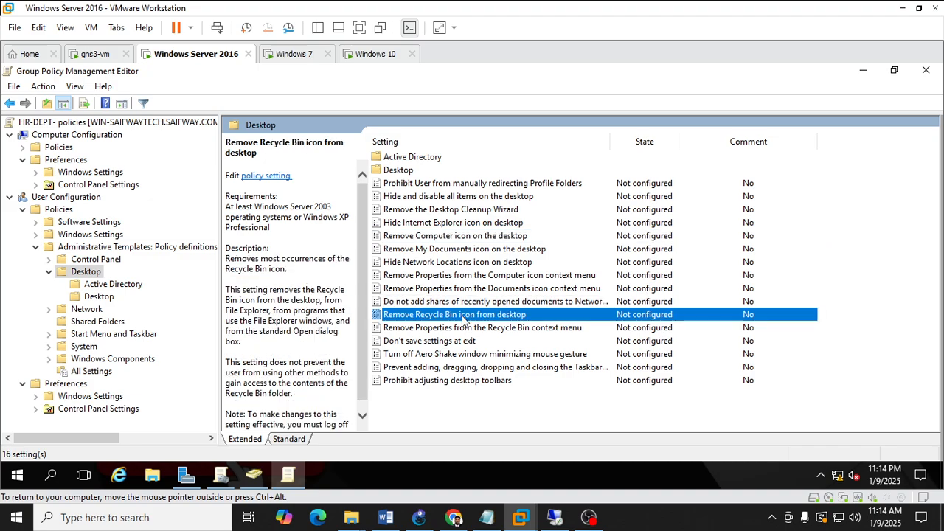
pyautogui.doubleClick(470, 236)
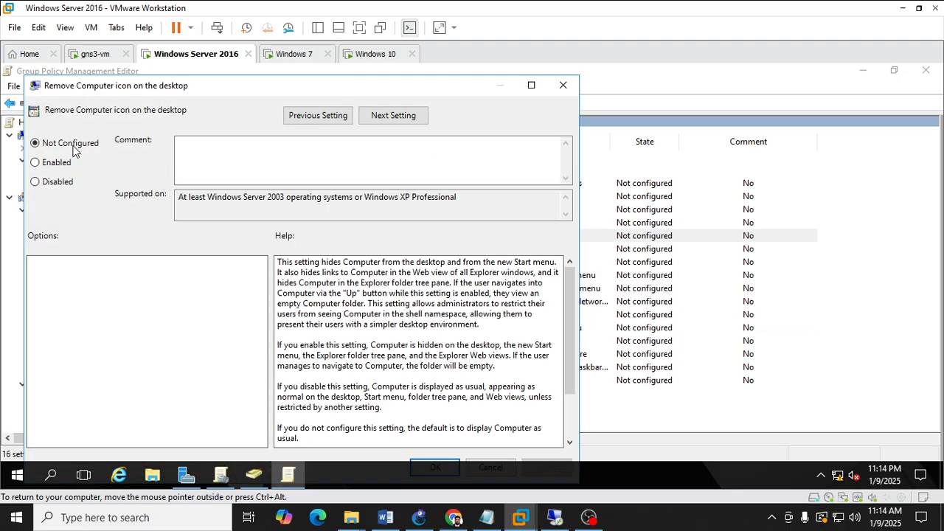
pyautogui.click(54, 163)
pyautogui.moveTo(350, 85)
pyautogui.mouseDown()
pyautogui.moveTo(349, 123)
pyautogui.moveTo(350, 87)
pyautogui.mouseUp()
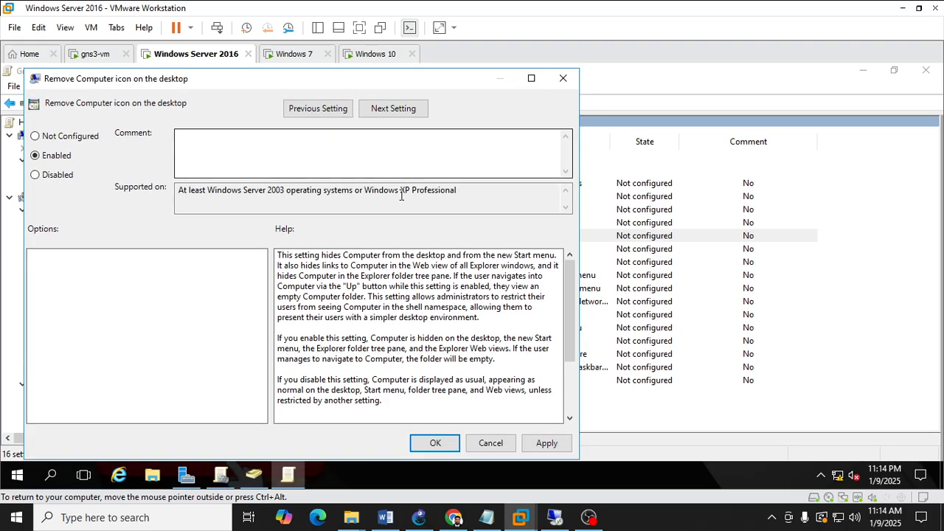
pyautogui.click(434, 443)
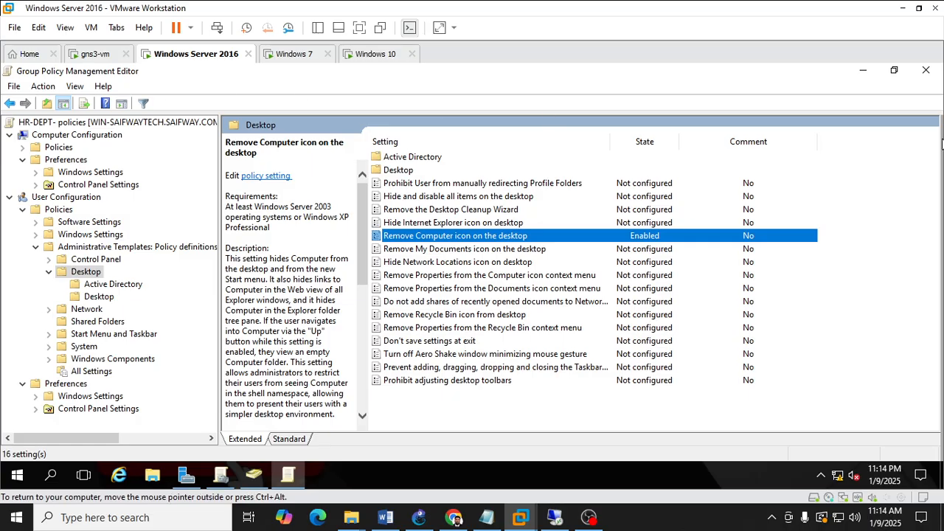
# Minimize the policy editor, switch to the Windows 10 client and run gpupdate again in the command prompt.
pyautogui.click(862, 71)
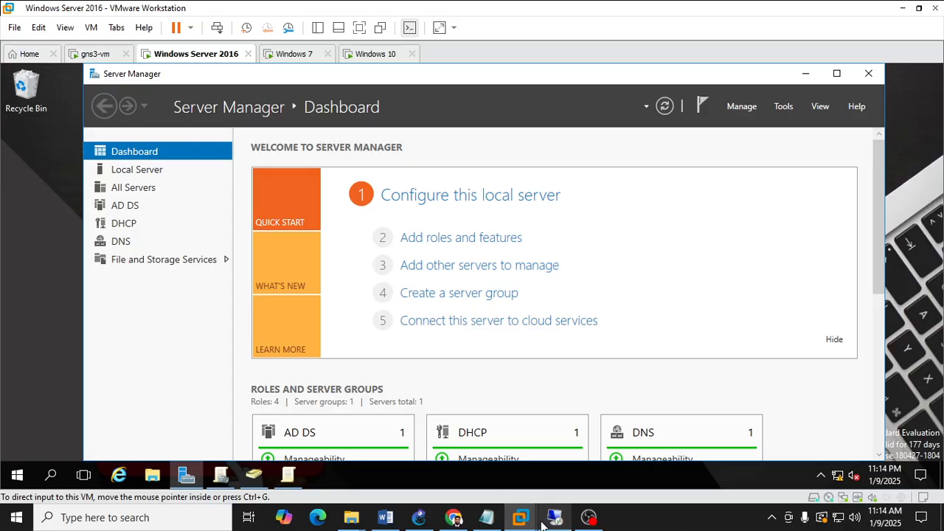
pyautogui.moveTo(521, 517)
pyautogui.click(781, 421)
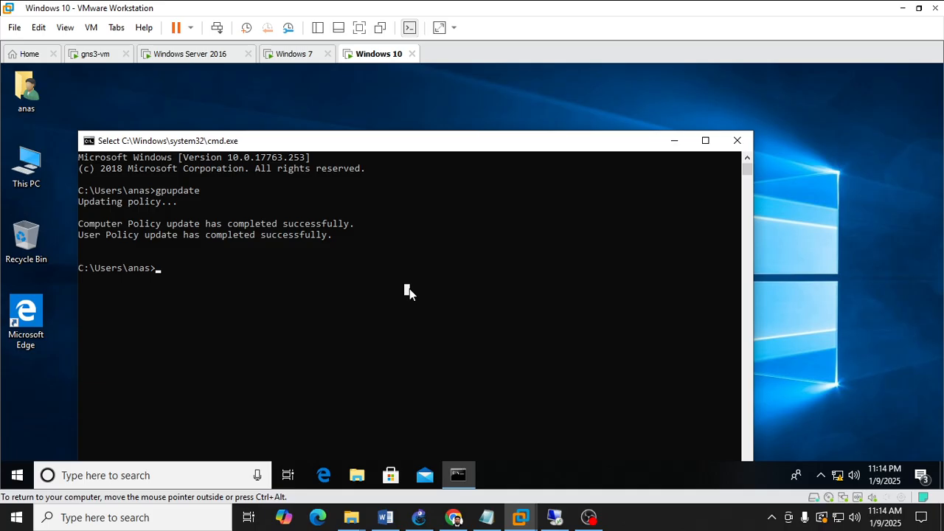
pyautogui.write('gu')
pyautogui.press('BackSpace')
pyautogui.press('BackSpace')
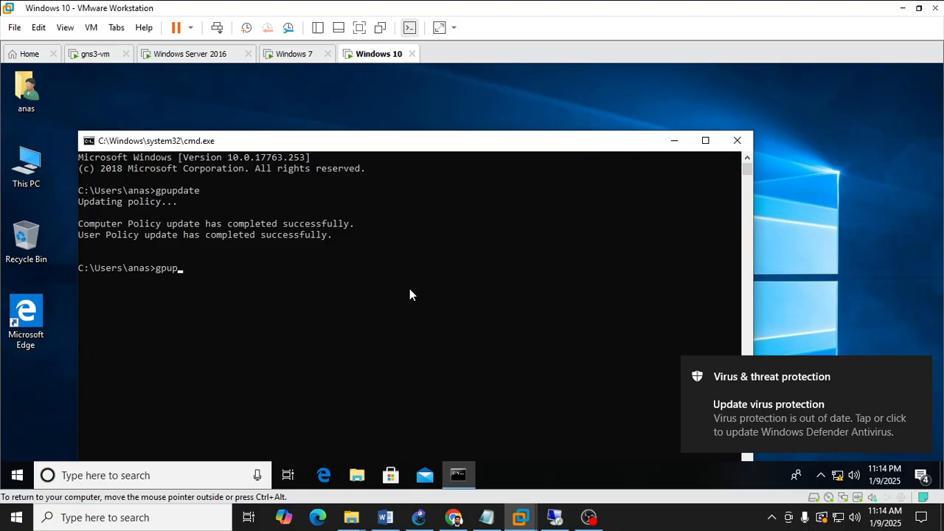
pyautogui.press('Return')
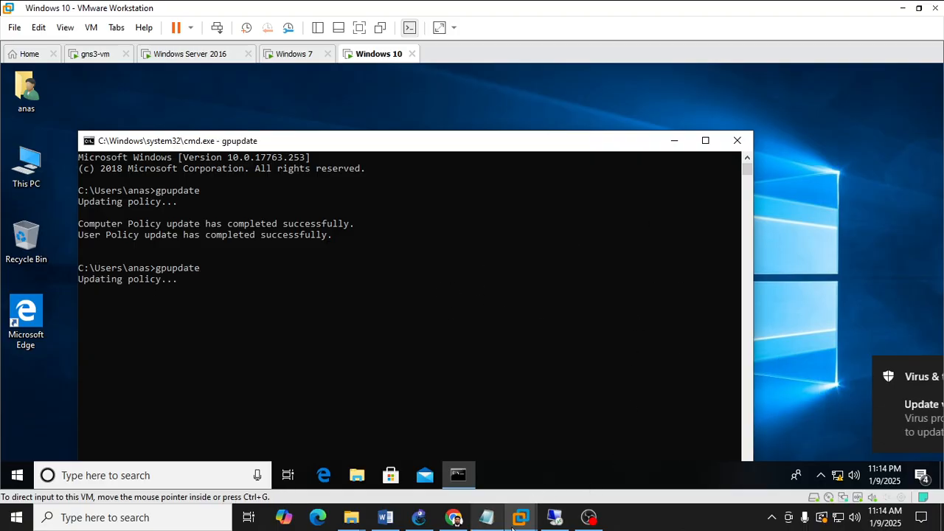
# Switch to the Windows Server 2016 VM and close the HR-DEPT- policies editor.
pyautogui.moveTo(521, 516)
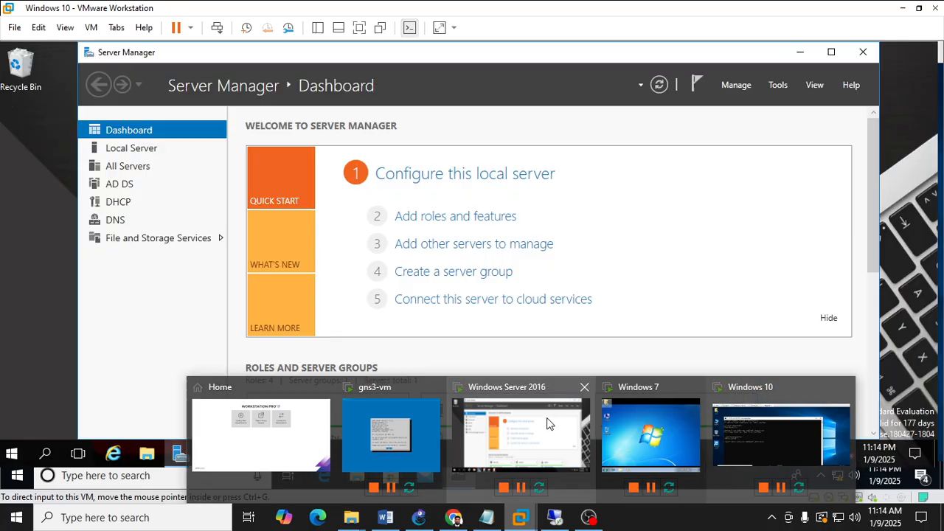
pyautogui.click(552, 420)
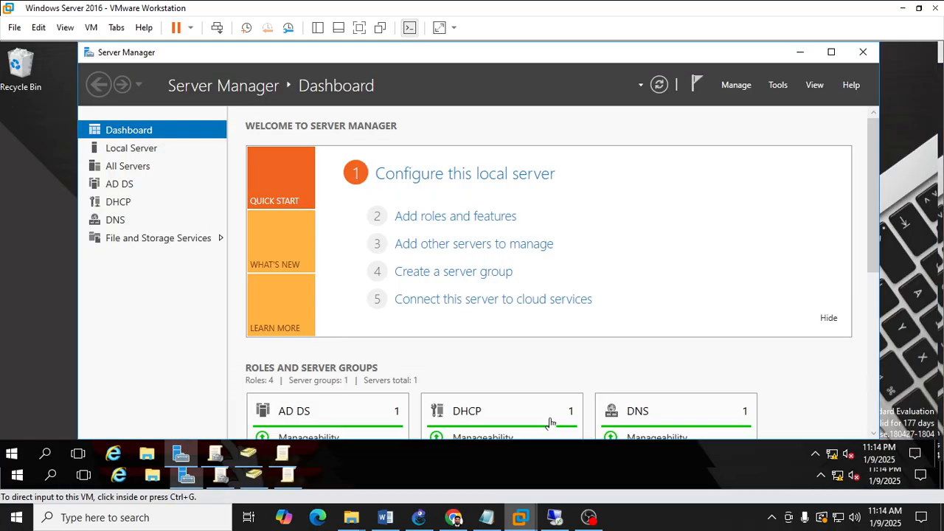
pyautogui.click(294, 476)
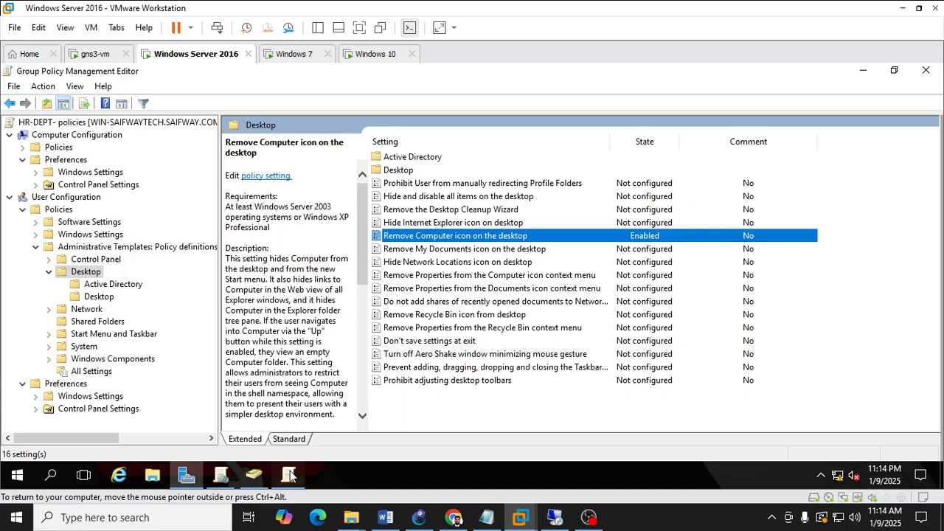
pyautogui.click(928, 72)
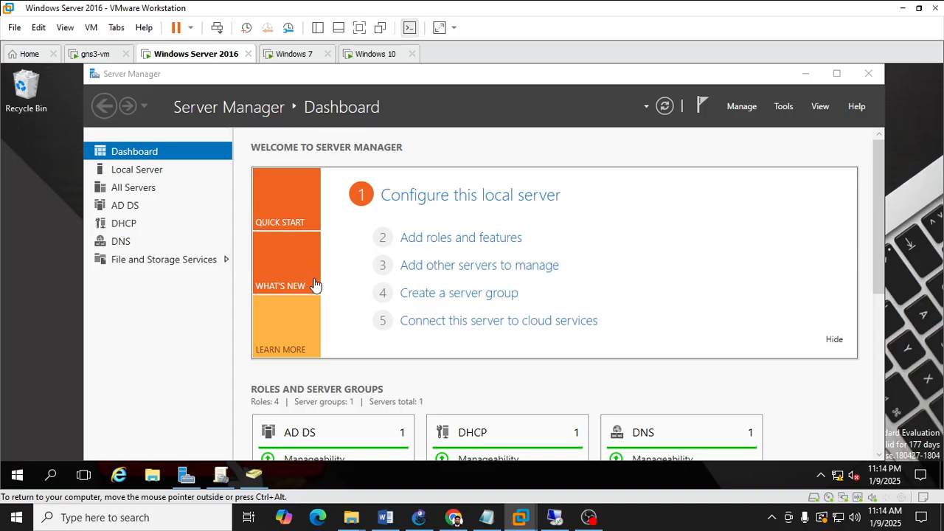
# Return to Group Policy Management and select the SALES organizational unit.
pyautogui.click(259, 478)
pyautogui.click(223, 478)
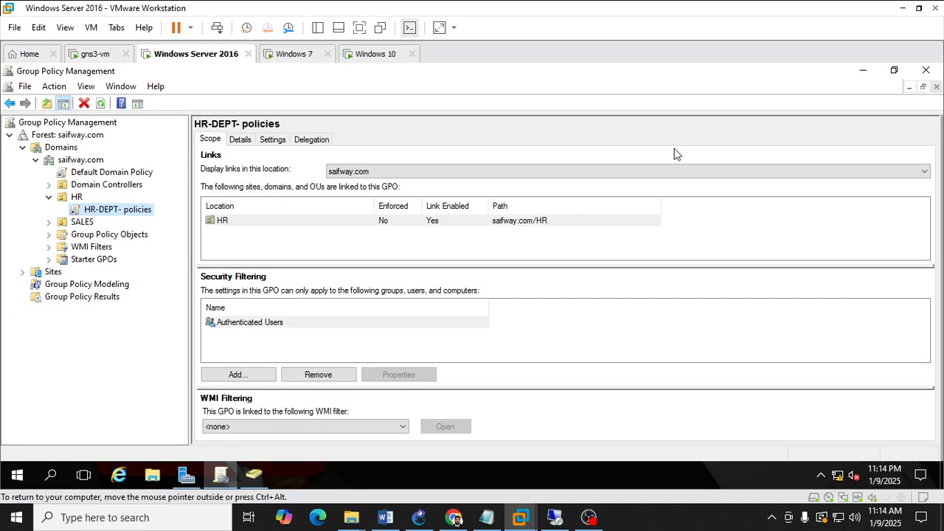
pyautogui.click(77, 224)
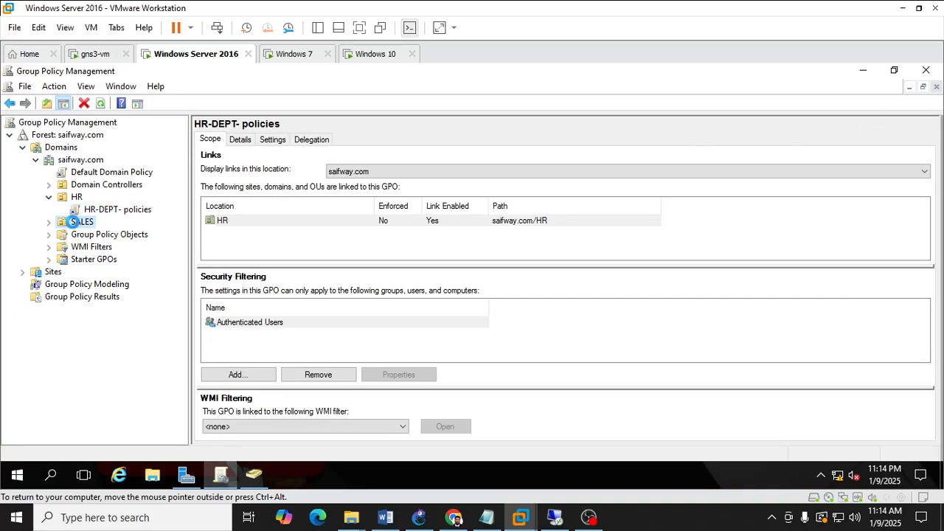
pyautogui.click(418, 517)
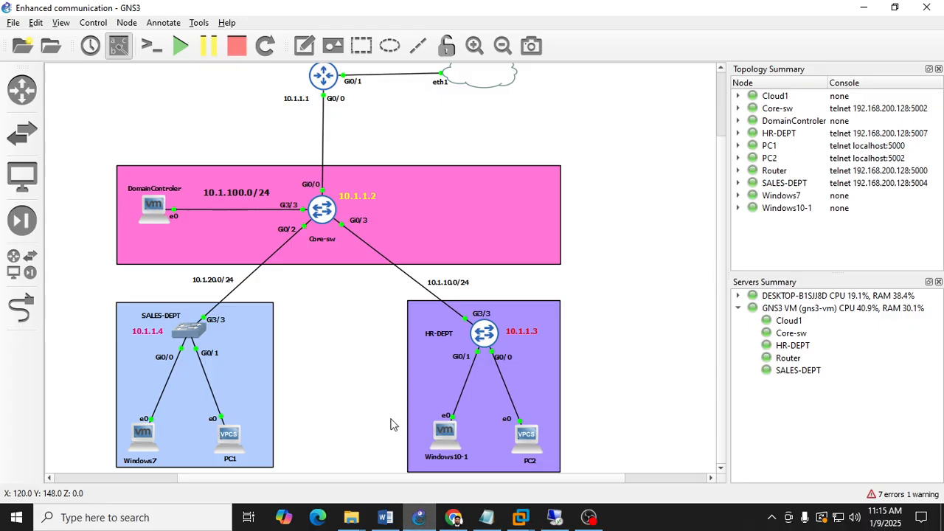
pyautogui.click(419, 518)
# Create a new GPO linked to the SALES OU, renaming it to user polices after USER POLICIES is rejected.
pyautogui.rightClick(86, 221)
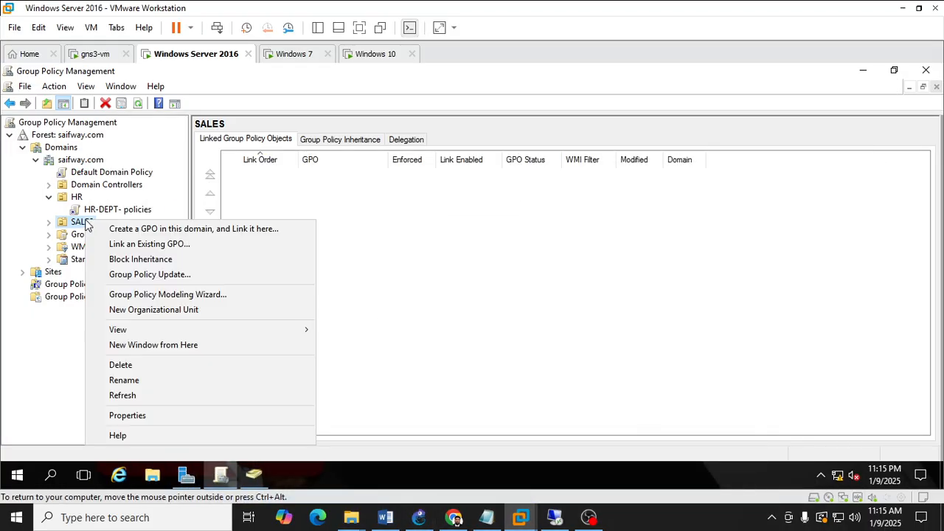
pyautogui.click(101, 233)
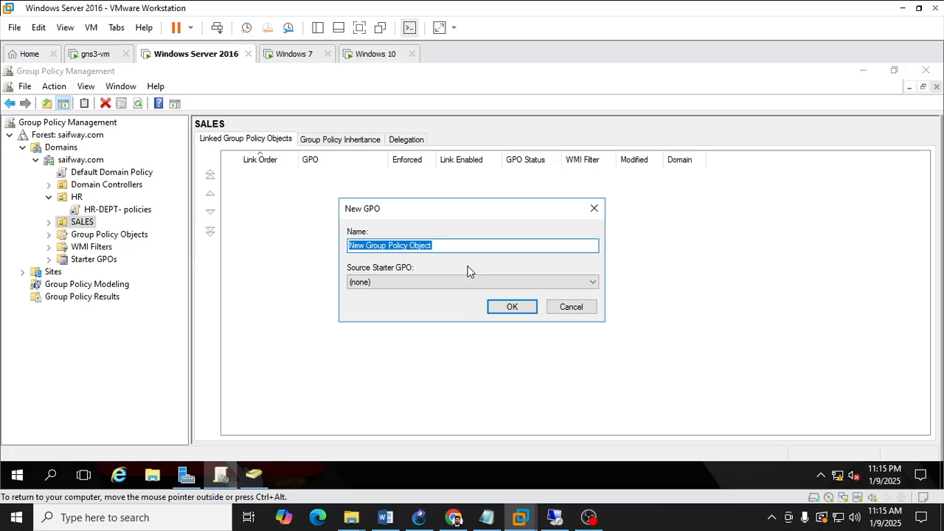
pyautogui.write('USER ')
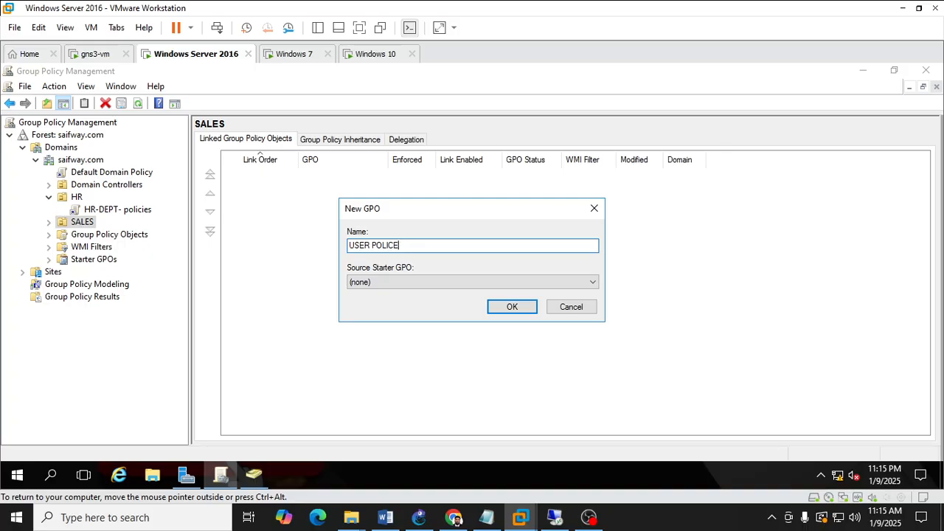
pyautogui.write('POLICIES')
pyautogui.press('Return')
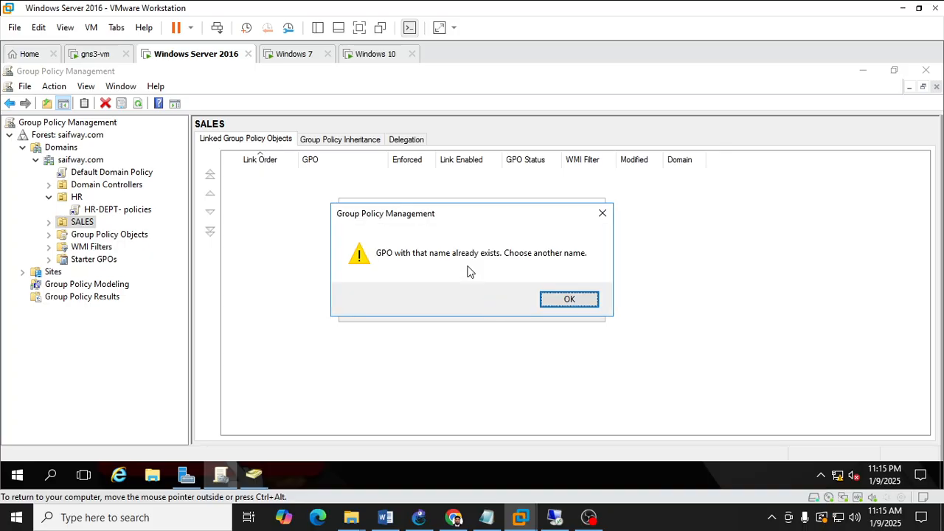
pyautogui.click(573, 300)
pyautogui.click(440, 244)
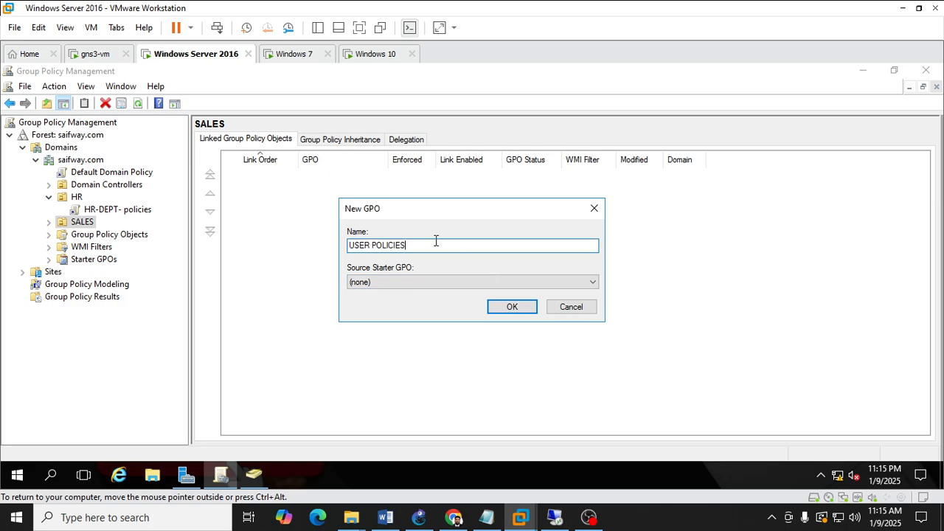
pyautogui.press('BackSpace')
pyautogui.press('BackSpace')
pyautogui.press('BackSpace')
pyautogui.press('BackSpace')
pyautogui.press('BackSpace')
pyautogui.press('BackSpace')
pyautogui.press('BackSpace')
pyautogui.press('BackSpace')
pyautogui.press('BackSpace')
pyautogui.press('BackSpace')
pyautogui.press('BackSpace')
pyautogui.press('BackSpace')
pyautogui.write('user polices')
pyautogui.press('Return')
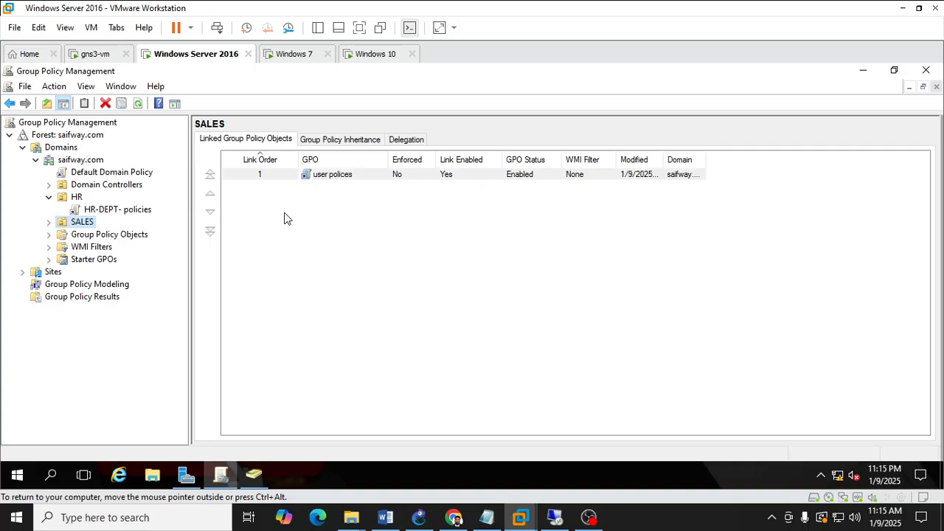
# Edit the user polices GPO and enable the Desktop Wallpaper policy under User Configuration's Administrative Templates Desktop folder.
pyautogui.rightClick(340, 176)
pyautogui.click(352, 187)
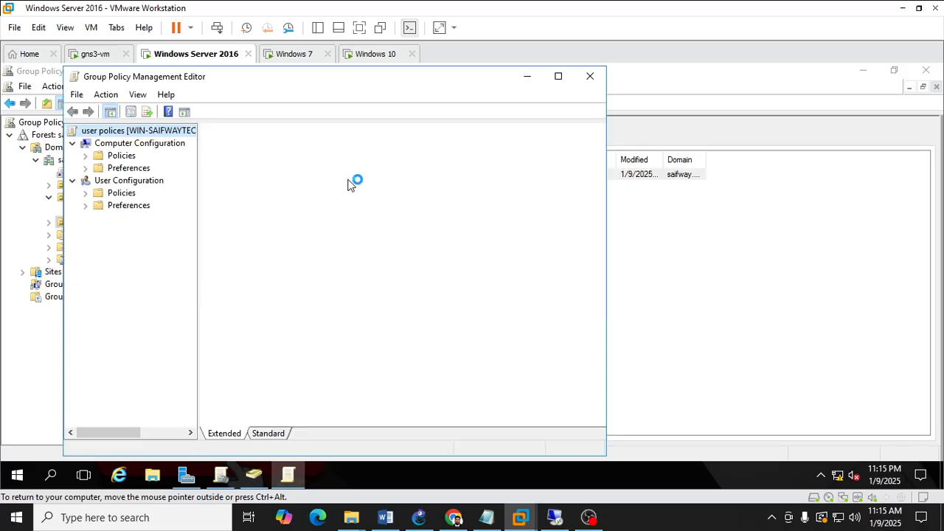
pyautogui.click(73, 145)
pyautogui.click(85, 182)
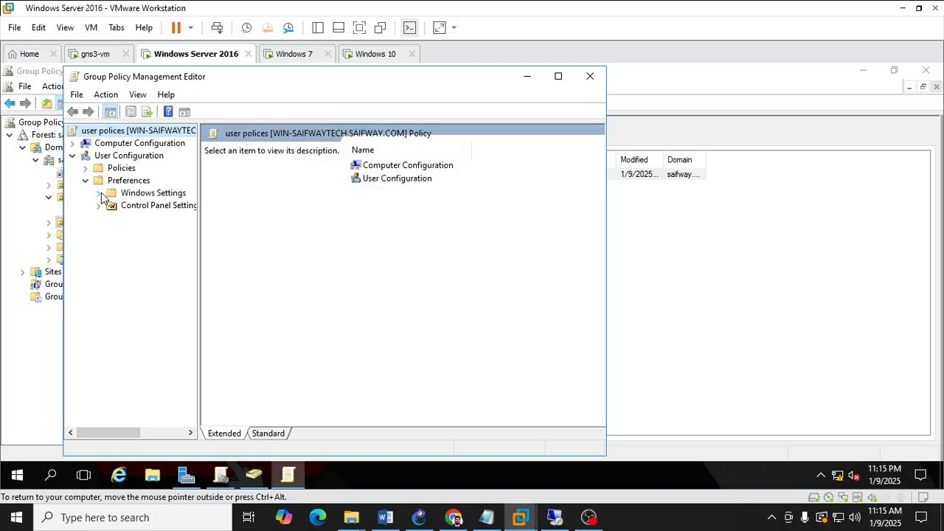
pyautogui.click(85, 181)
pyautogui.click(86, 168)
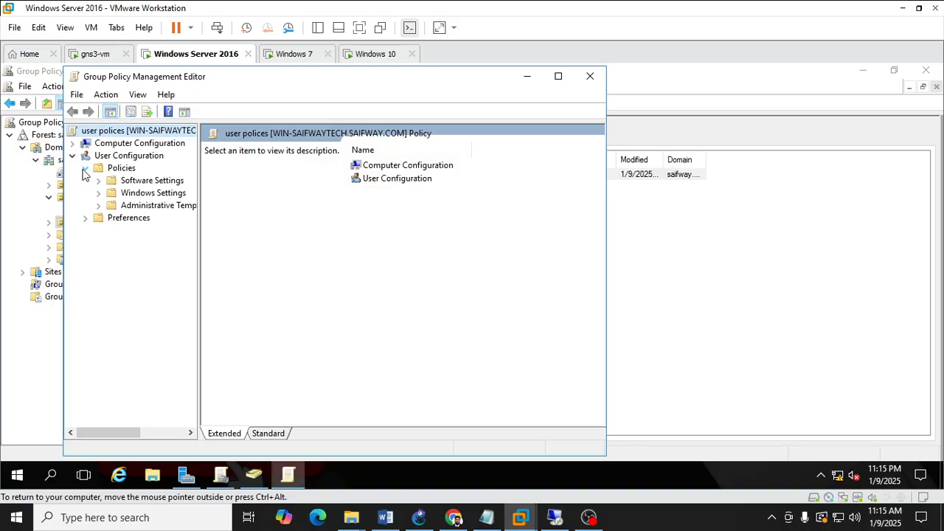
pyautogui.click(99, 206)
pyautogui.click(152, 229)
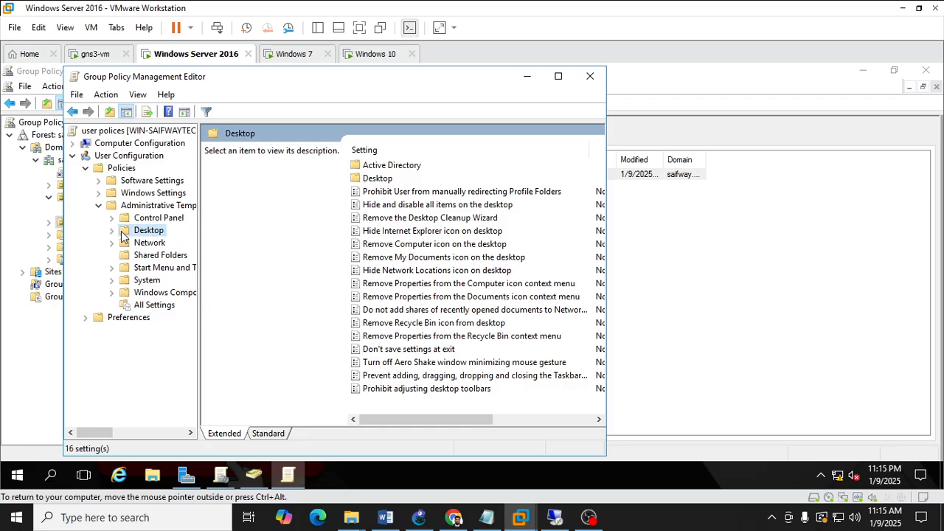
pyautogui.doubleClick(388, 179)
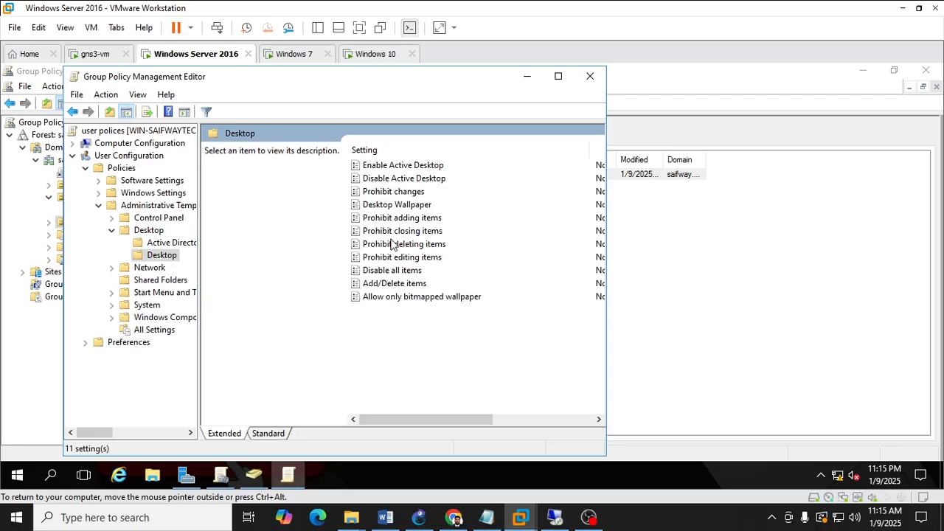
pyautogui.doubleClick(404, 205)
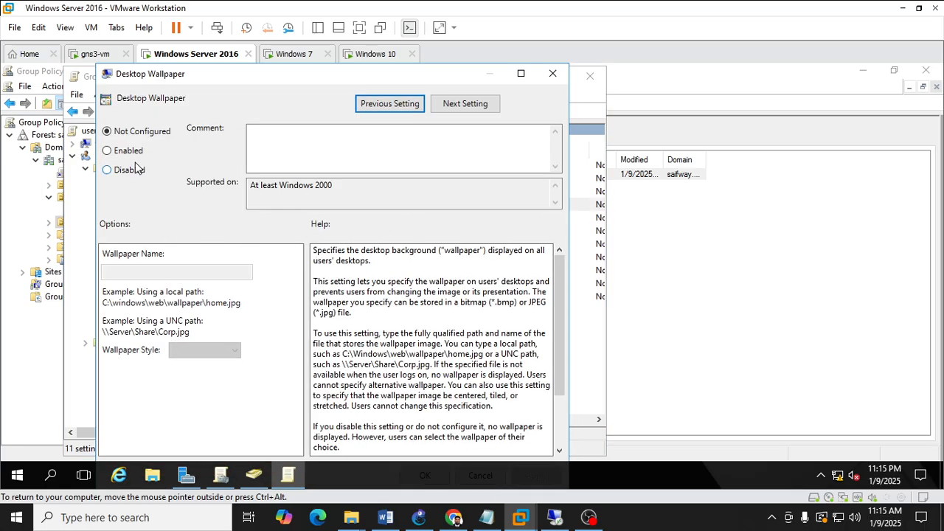
pyautogui.click(126, 151)
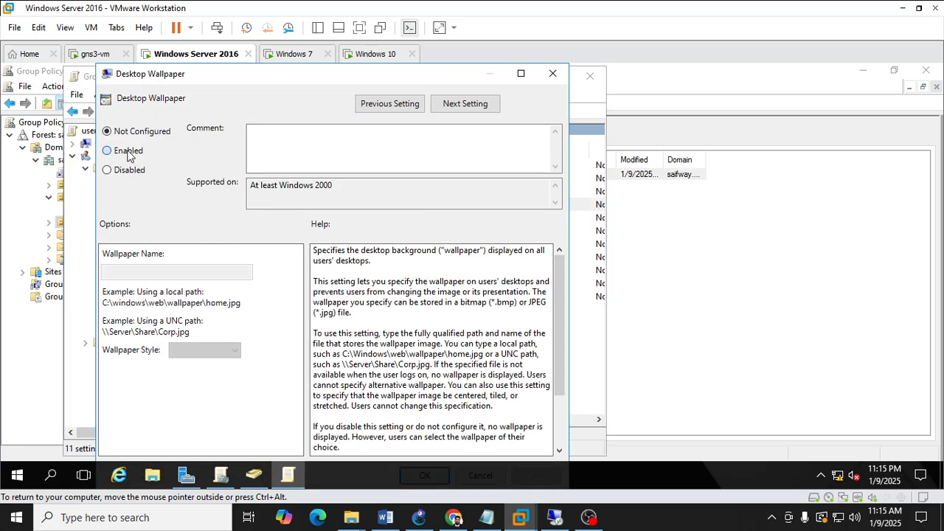
# Locate the sales wallpaper on the server and build its path \\WIN-SAIFWAYTECH\Wallpaper\sales\sales.jpg in the Run box.
pyautogui.click(251, 478)
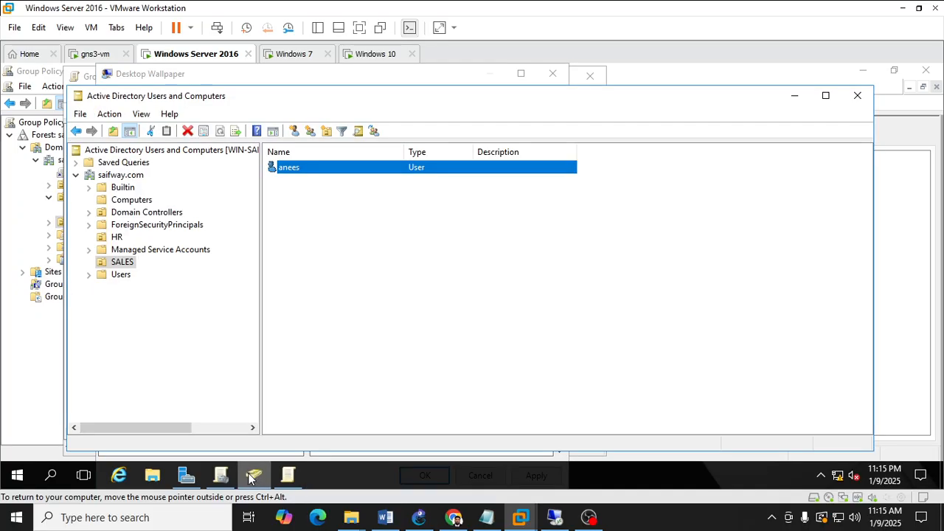
pyautogui.click(152, 475)
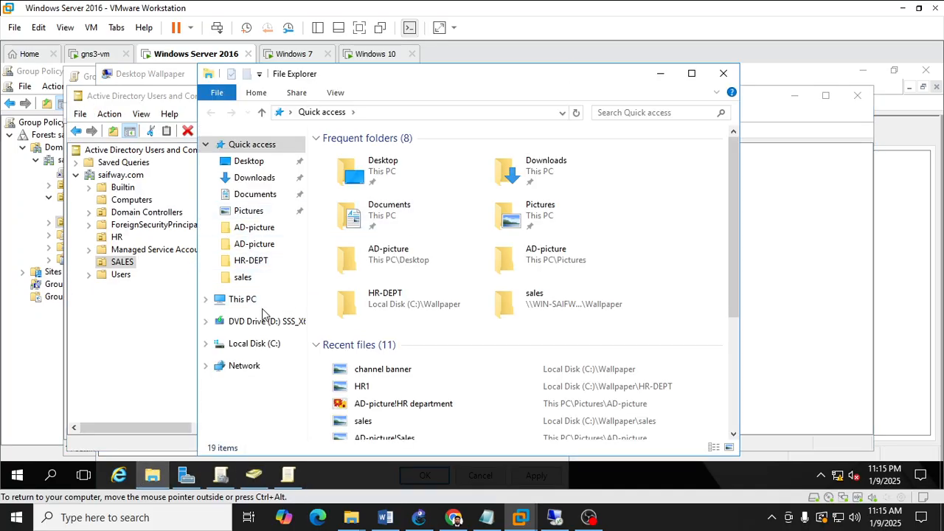
pyautogui.click(258, 343)
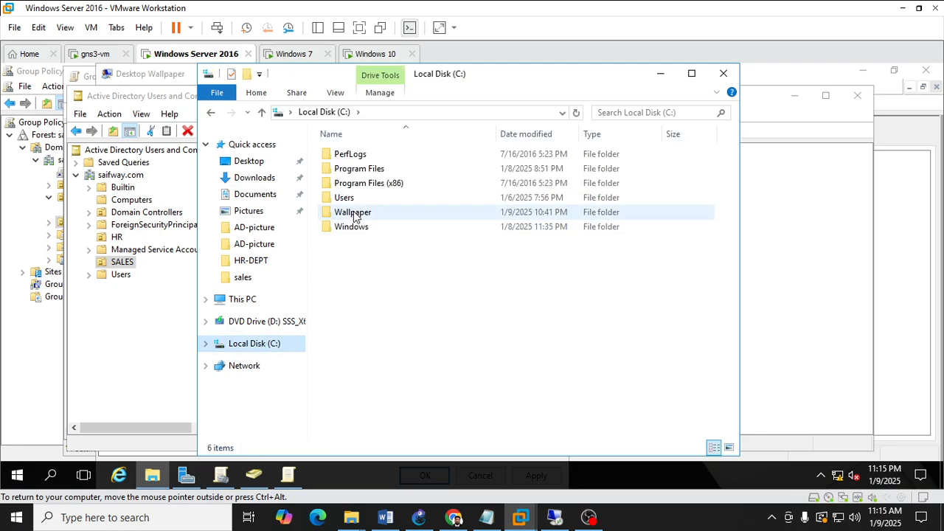
pyautogui.doubleClick(352, 212)
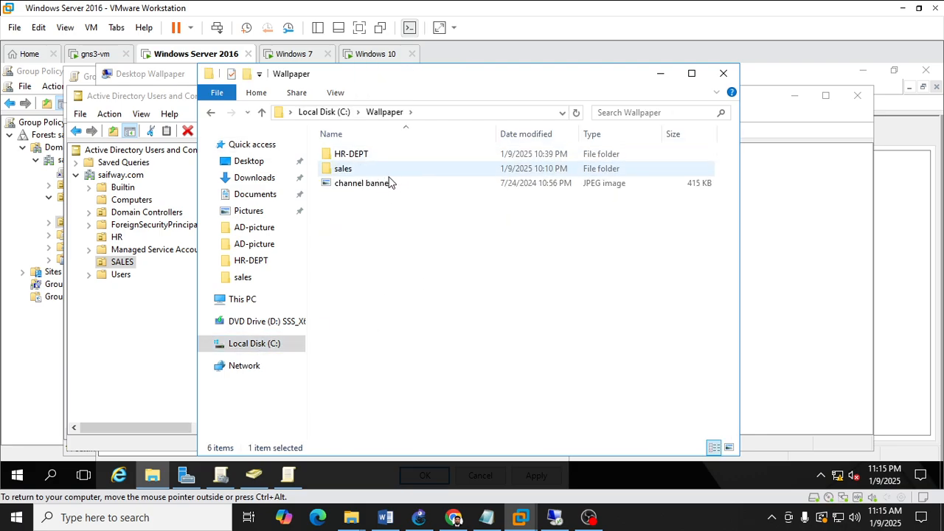
pyautogui.press('super+r')
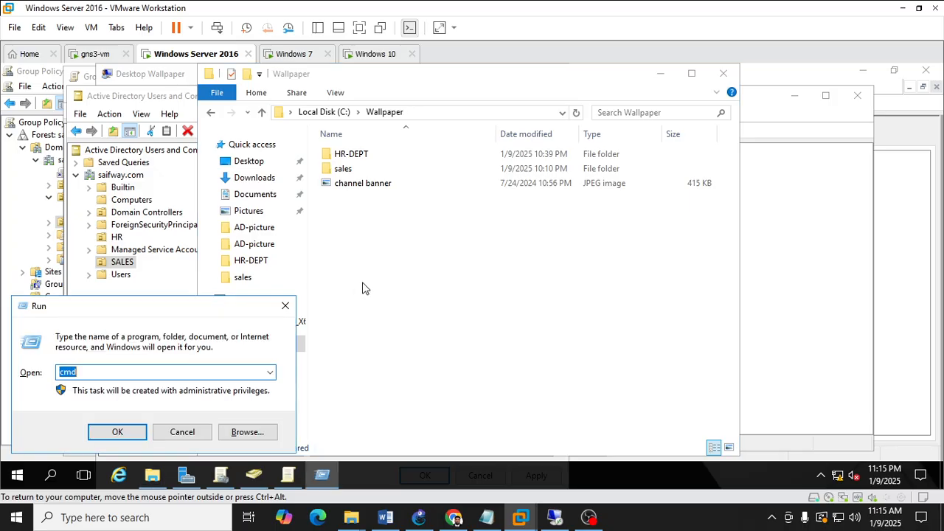
pyautogui.press('Down')
pyautogui.press('End')
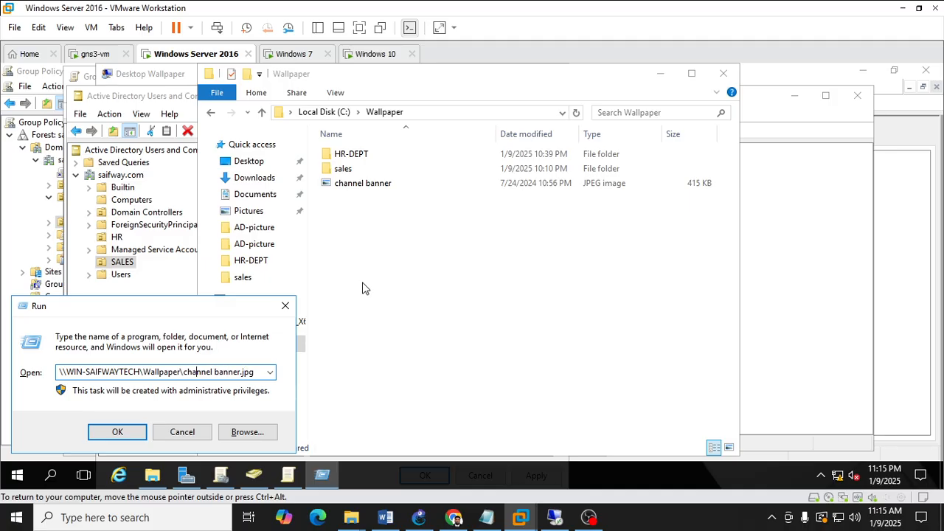
pyautogui.hotkey('ctrl', 'a')
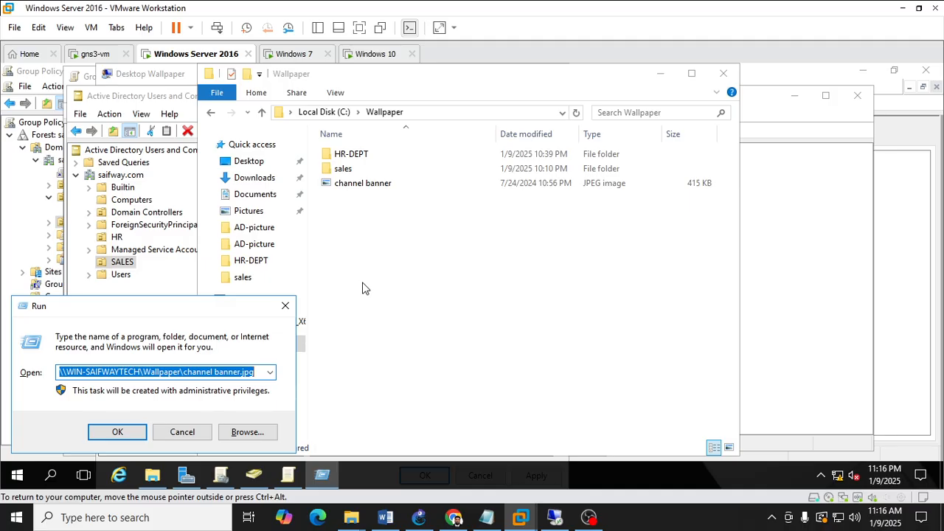
pyautogui.press('Down')
pyautogui.press('End')
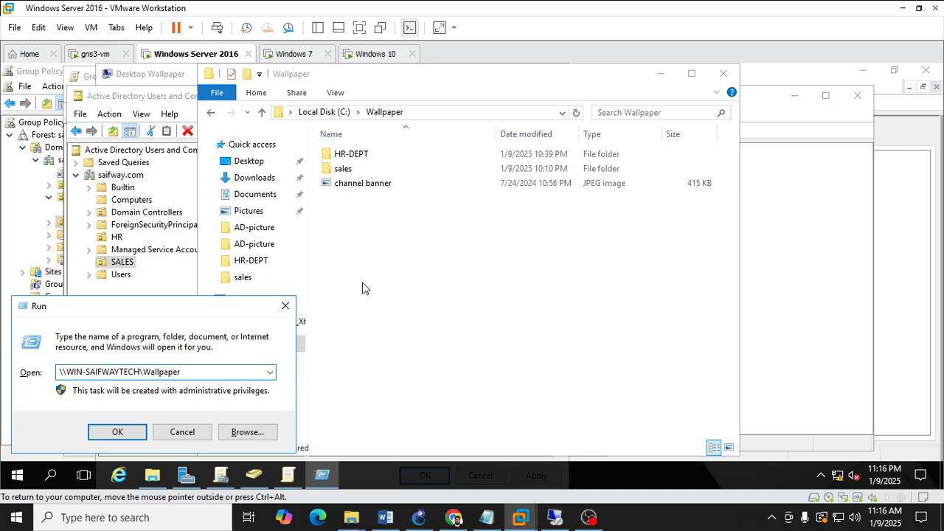
pyautogui.write('\\sa')
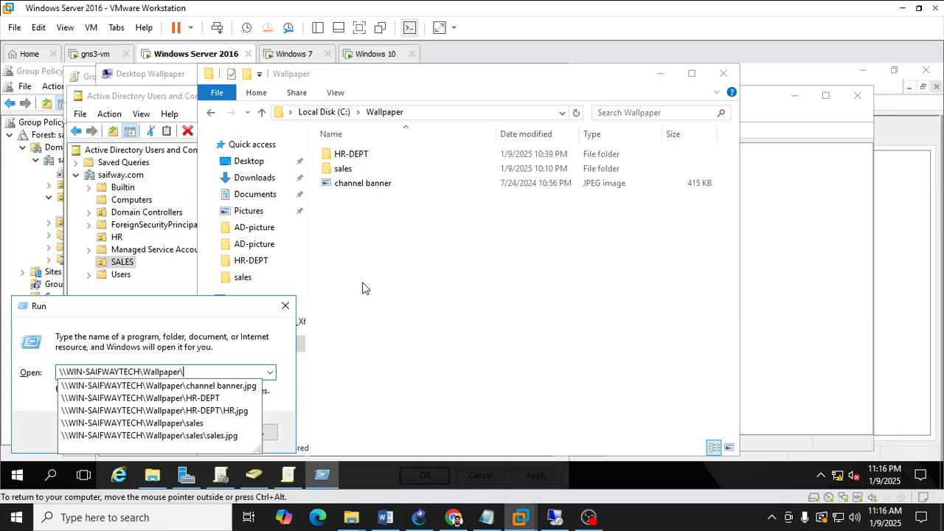
pyautogui.press('Down')
pyautogui.press('Down')
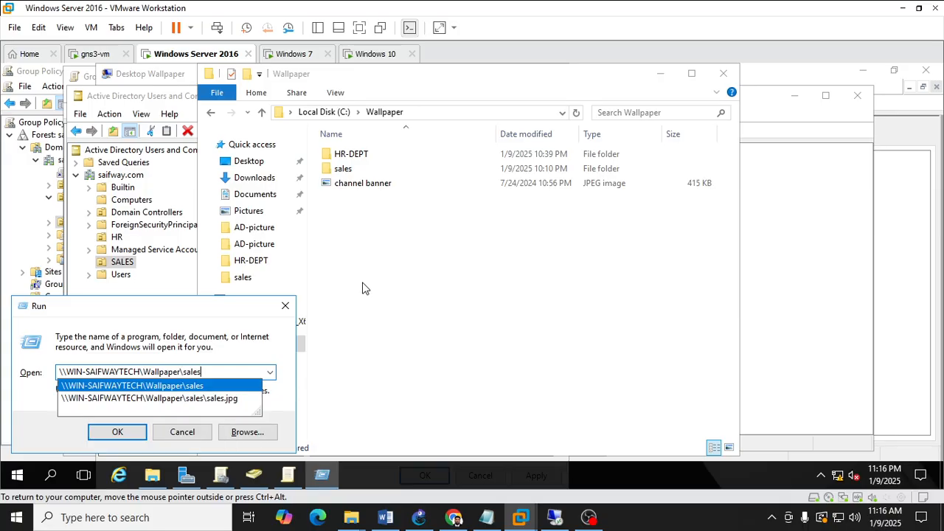
pyautogui.press('Return')
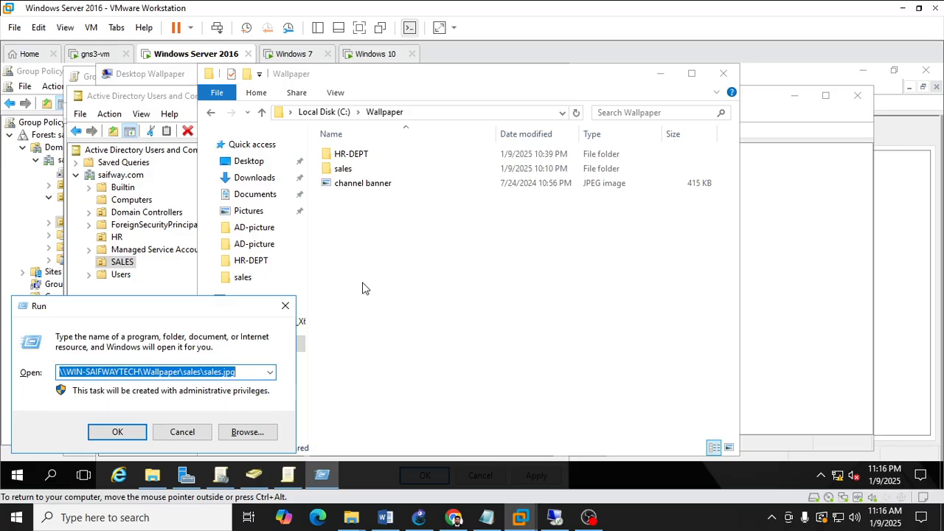
# Set the Desktop Wallpaper name to \\WIN-SAIFWAYTECH\Wallpaper\sales\sales.jpg with style Fit, then apply and close the policy.
pyautogui.click(289, 483)
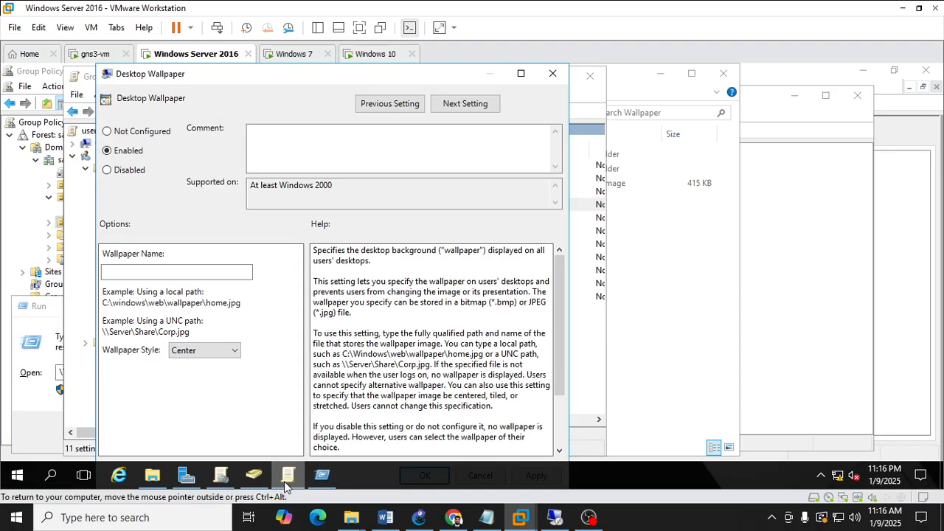
pyautogui.click(188, 271)
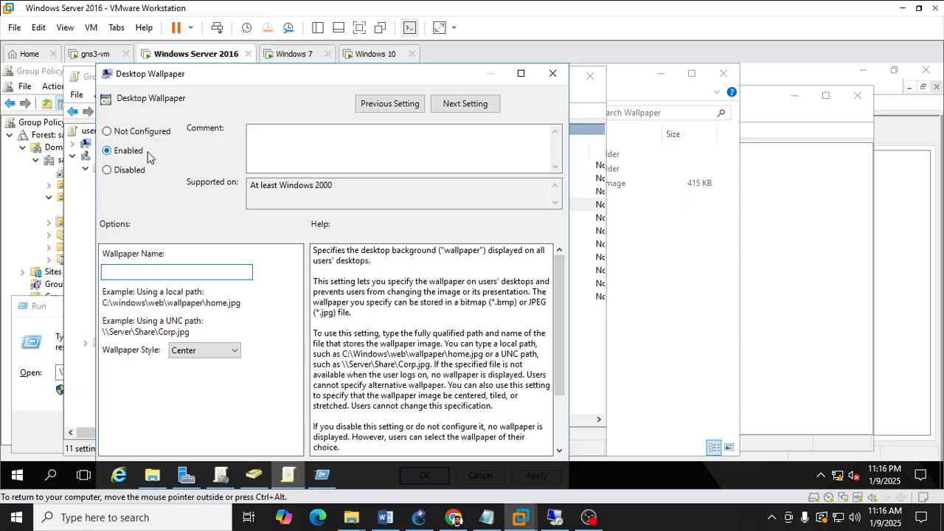
pyautogui.hotkey('ctrl', 'v')
pyautogui.click(223, 351)
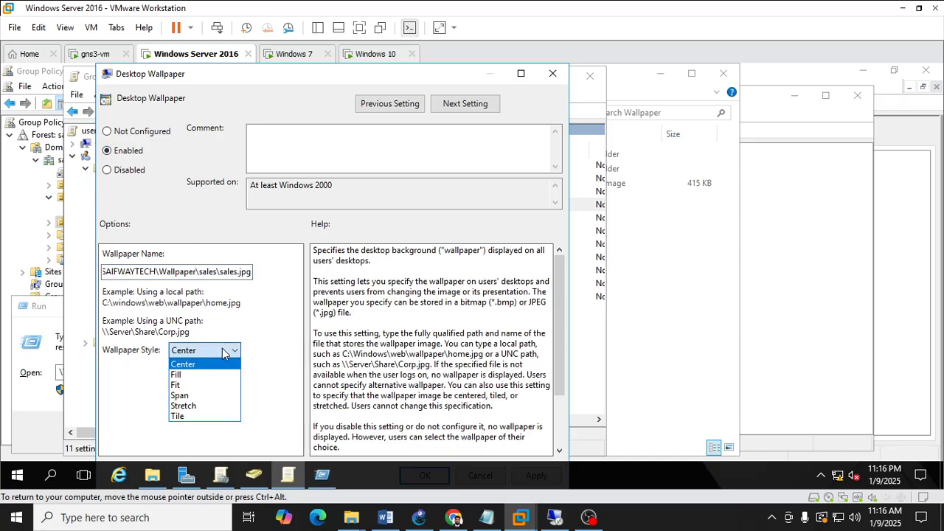
pyautogui.click(208, 388)
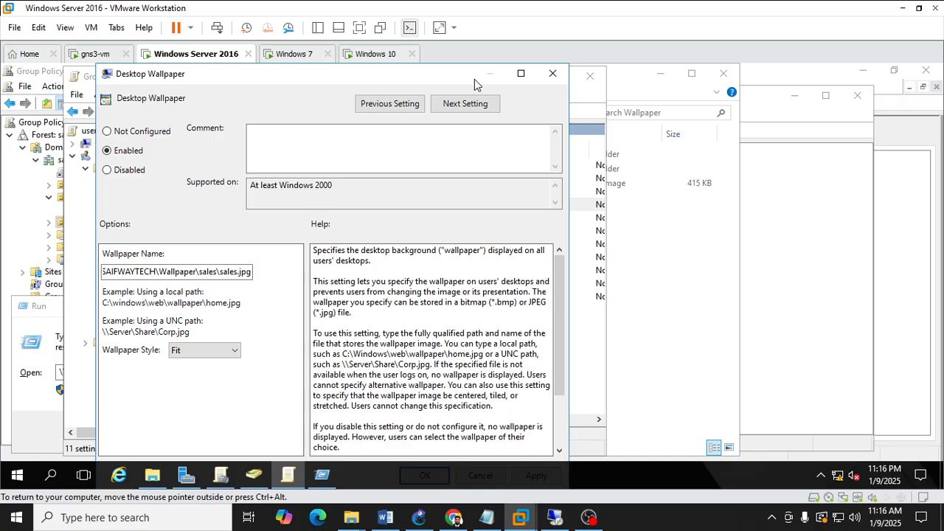
pyautogui.moveTo(447, 75)
pyautogui.mouseDown()
pyautogui.moveTo(460, 72)
pyautogui.moveTo(460, 95)
pyautogui.moveTo(460, 76)
pyautogui.mouseUp()
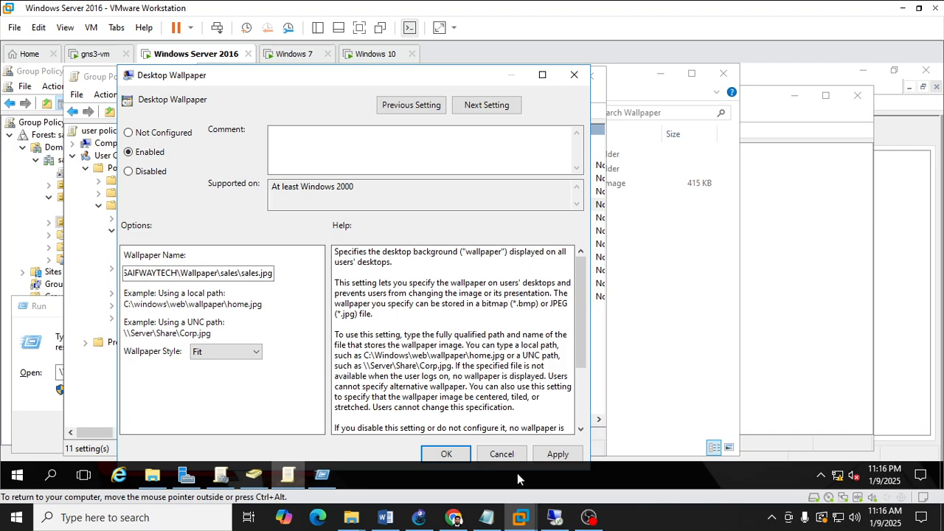
pyautogui.click(557, 454)
pyautogui.click(450, 455)
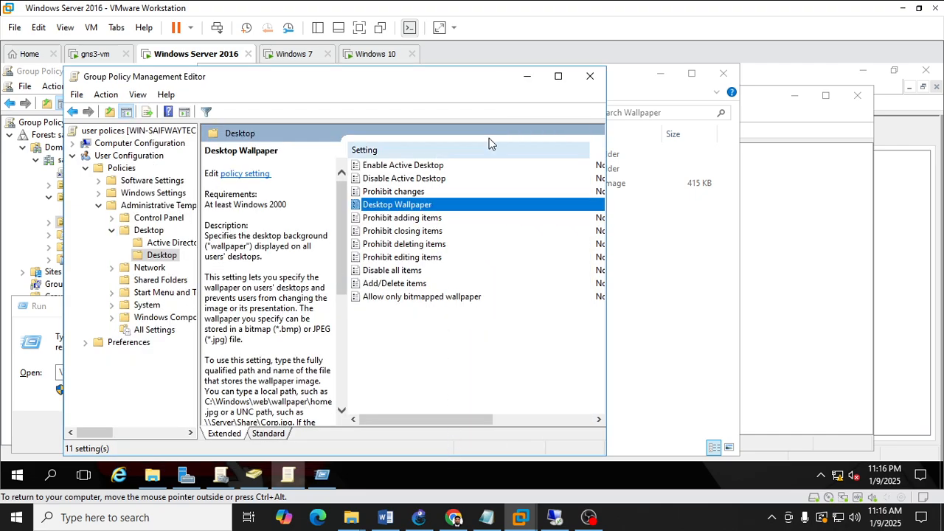
# Switch to the Windows 10 client and try to run gpupdate /sync in its command prompt.
pyautogui.moveTo(604, 108); pyautogui.dragTo(813, 111)
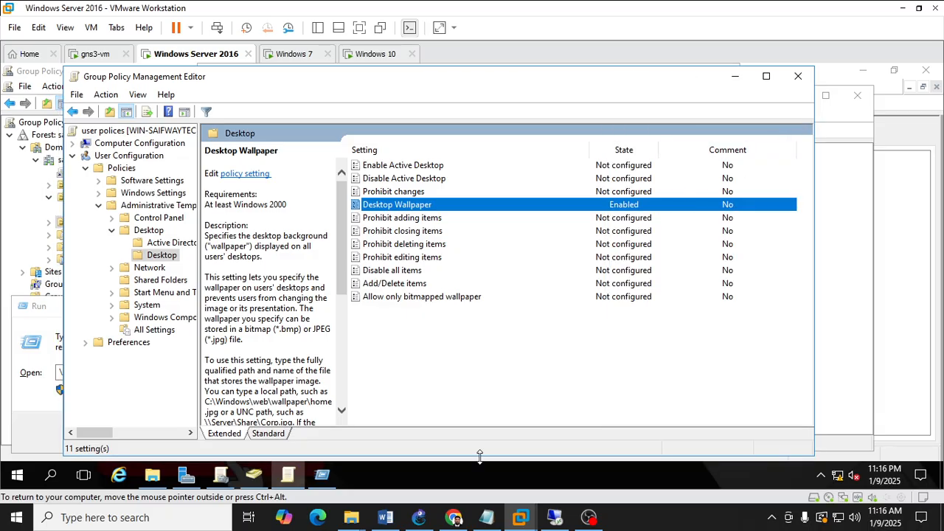
pyautogui.moveTo(519, 518)
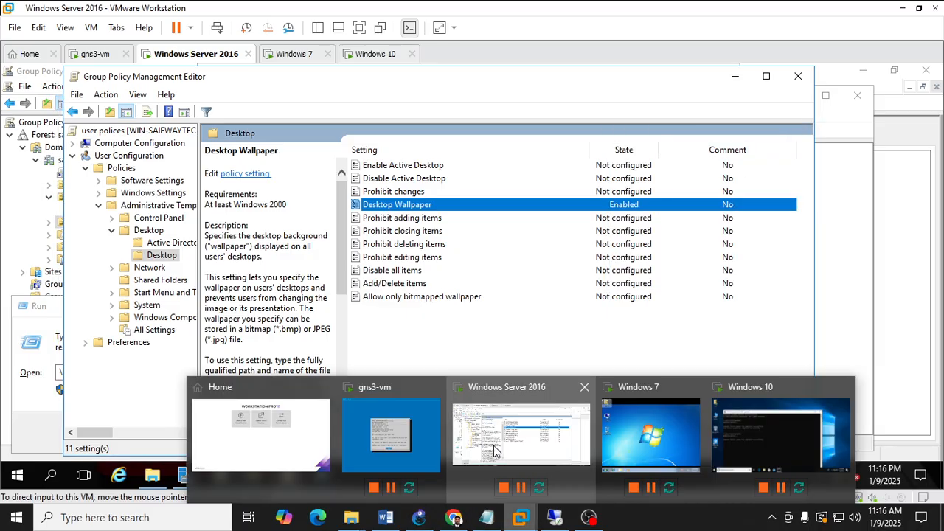
pyautogui.click(627, 425)
pyautogui.click(377, 56)
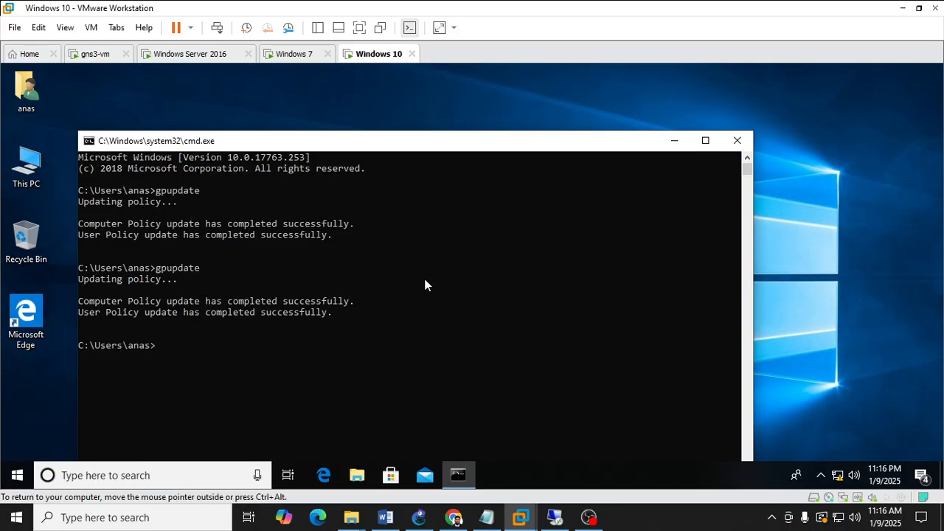
pyautogui.write('gpupdate /sync')
pyautogui.press('Return')
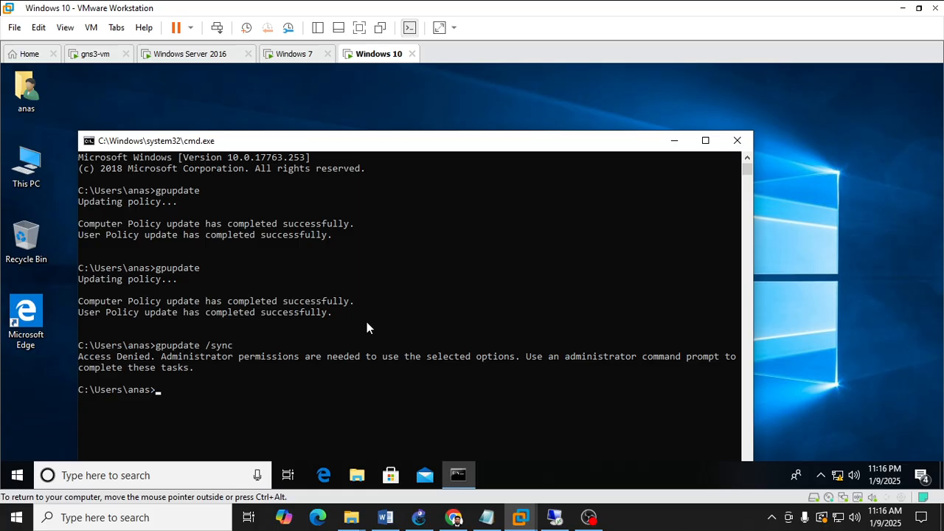
# Search for cmd and launch Command Prompt as administrator on the Windows 10 client.
pyautogui.moveTo(170, 369); pyautogui.dragTo(343, 358)
pyautogui.click(342, 357)
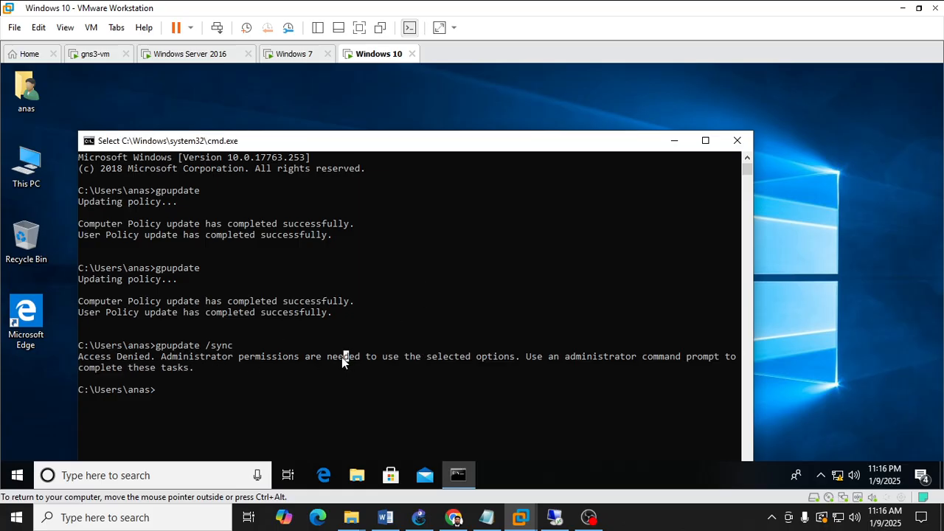
pyautogui.press('super')
pyautogui.write('md')
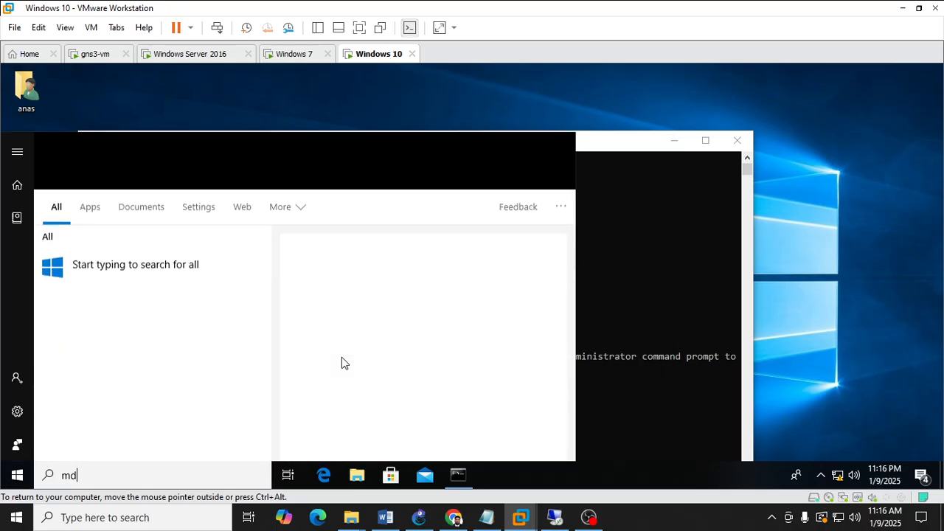
pyautogui.press('BackSpace')
pyautogui.press('BackSpace')
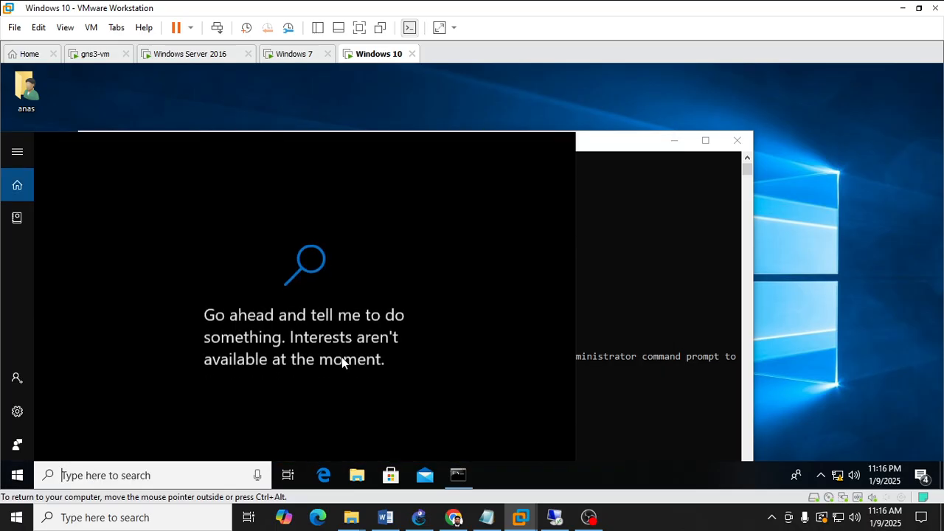
pyautogui.write('cmd')
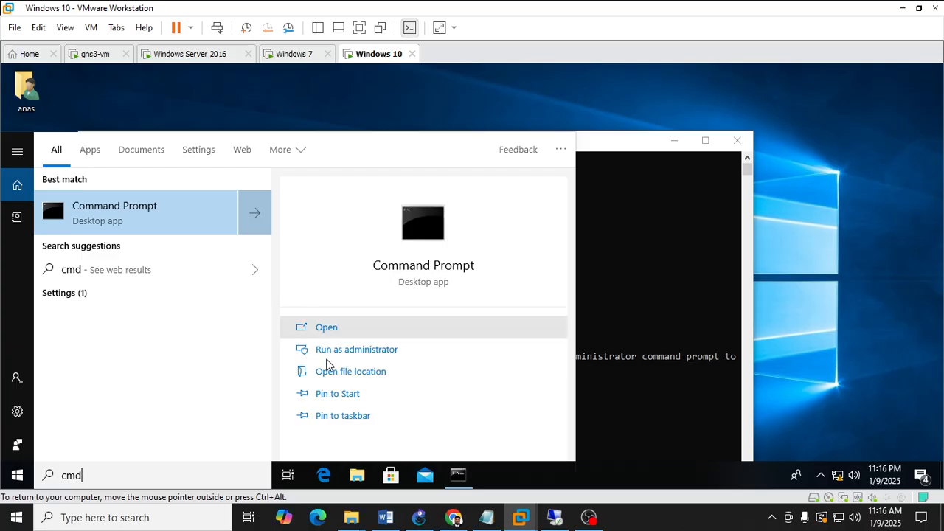
pyautogui.click(339, 351)
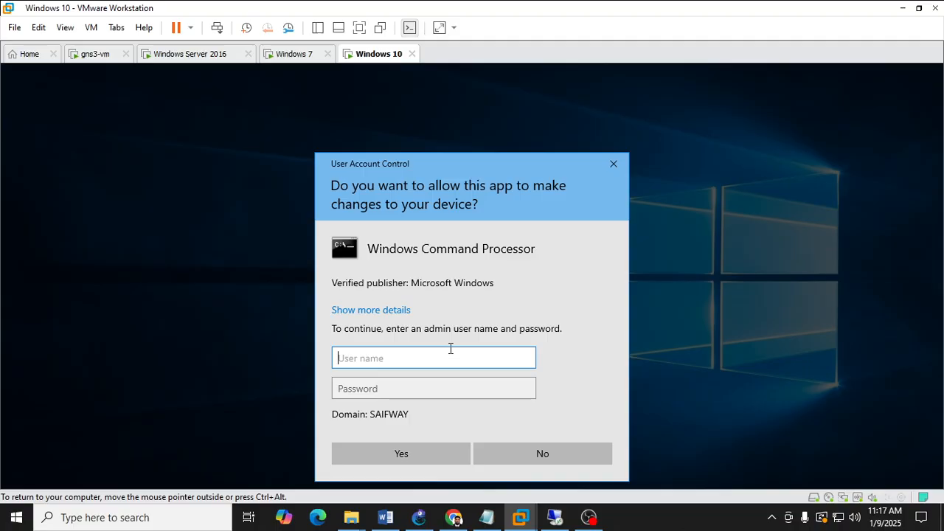
# Enter the local administrator's user name and password in the User Account Control prompt and confirm.
pyautogui.write('.\\')
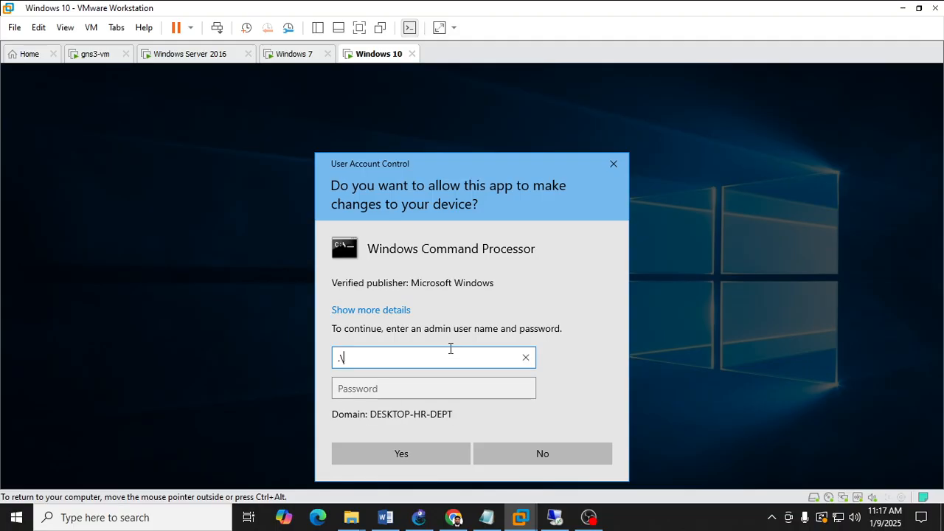
pyautogui.press('BackSpace')
pyautogui.press('BackSpace')
pyautogui.write('.')
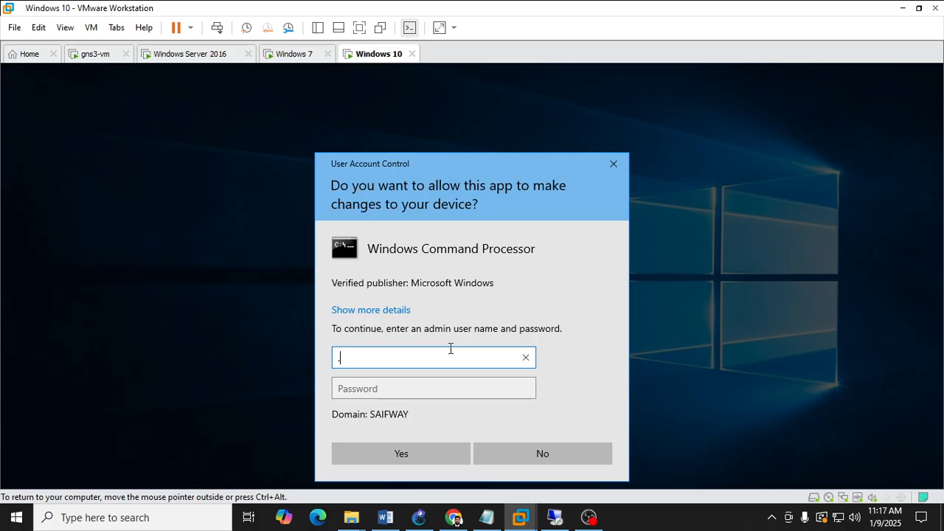
pyautogui.write('\\')
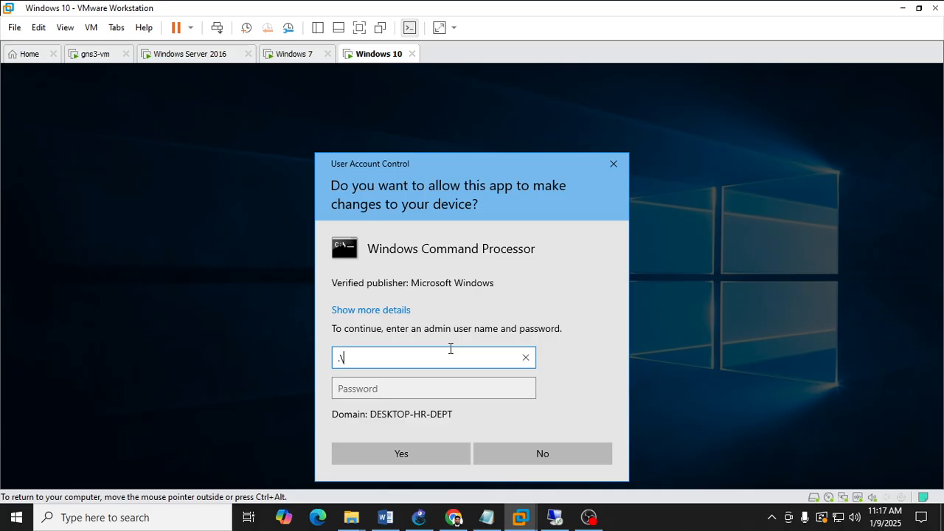
pyautogui.write('imran')
pyautogui.press('Tab')
pyautogui.write('**********')
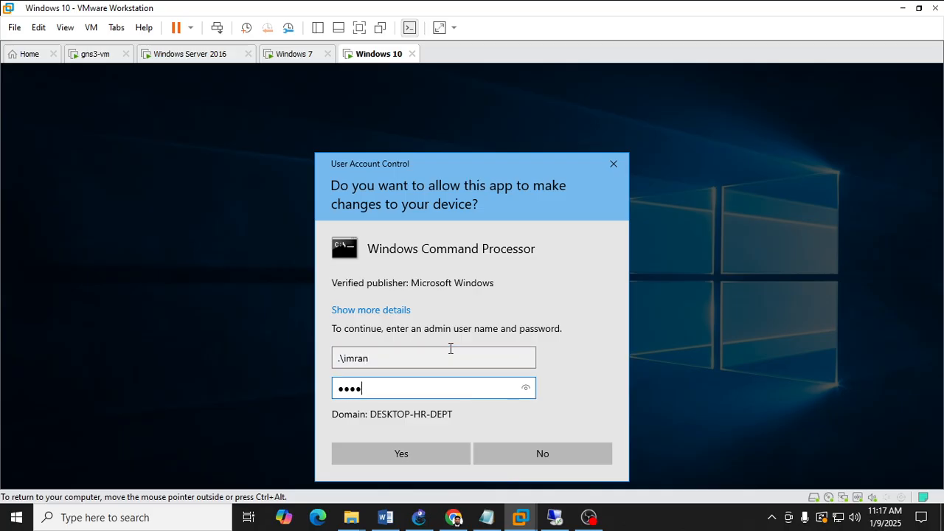
pyautogui.press('Return')
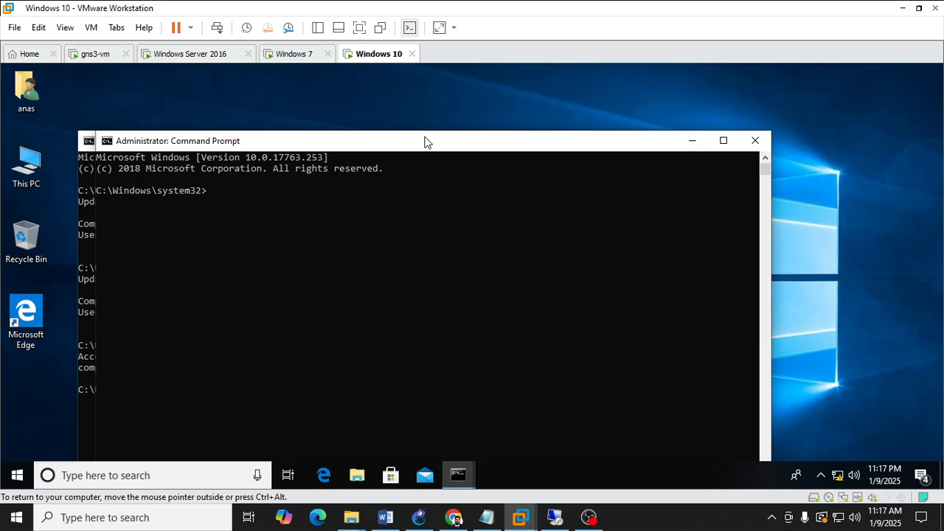
# Run gpupdate /sync in the administrator Command Prompt and accept the restart with y.
pyautogui.moveTo(421, 147); pyautogui.dragTo(432, 100)
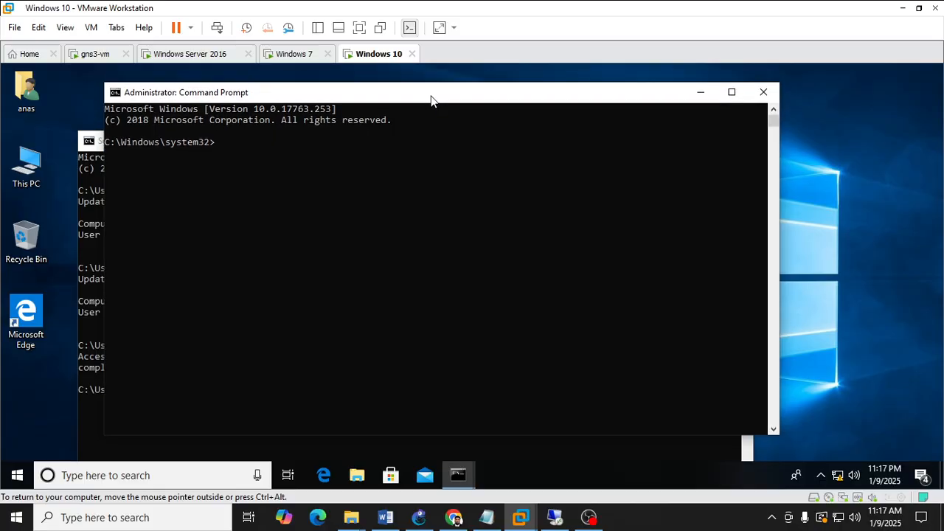
pyautogui.click(419, 146)
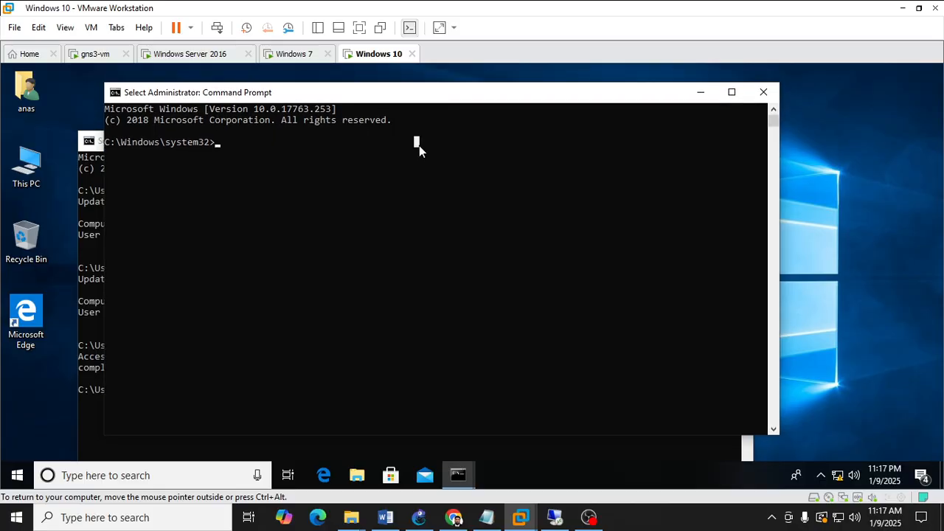
pyautogui.write('gpupdat')
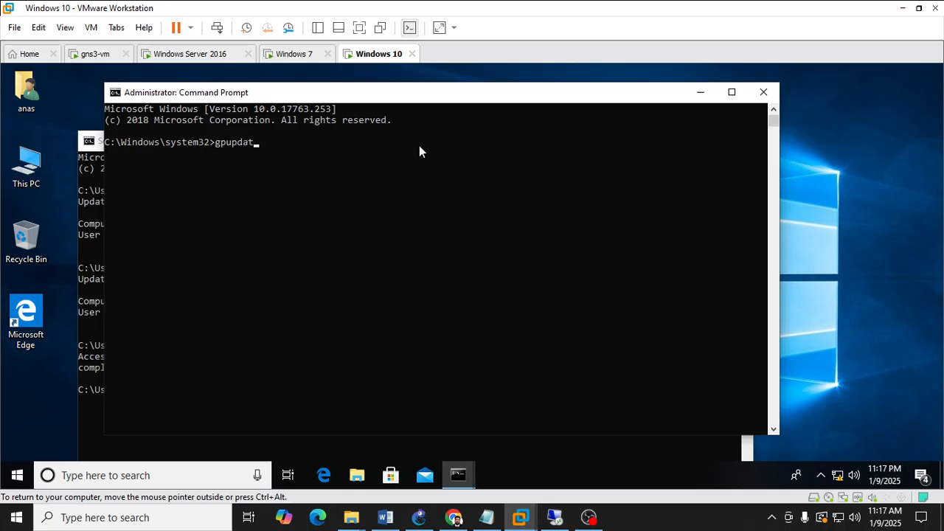
pyautogui.write('e /sync')
pyautogui.press('Return')
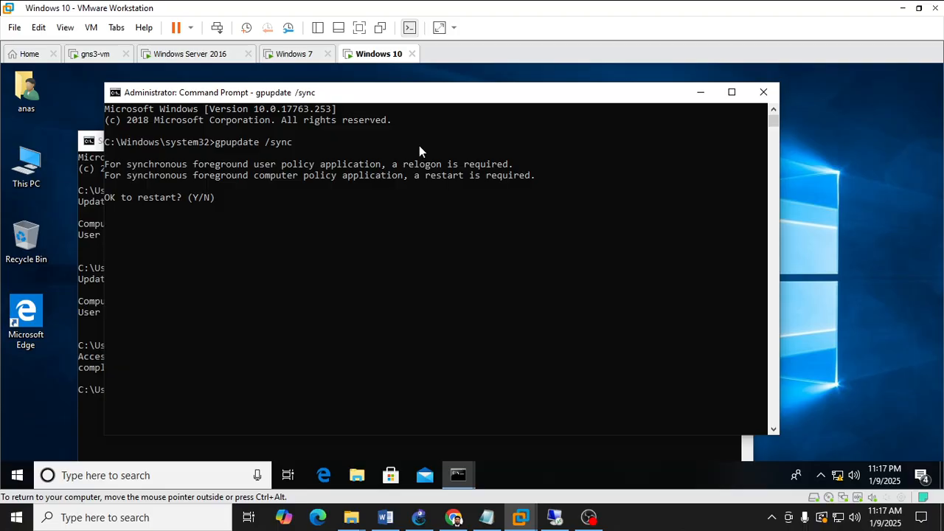
pyautogui.write('y')
pyautogui.press('Return')
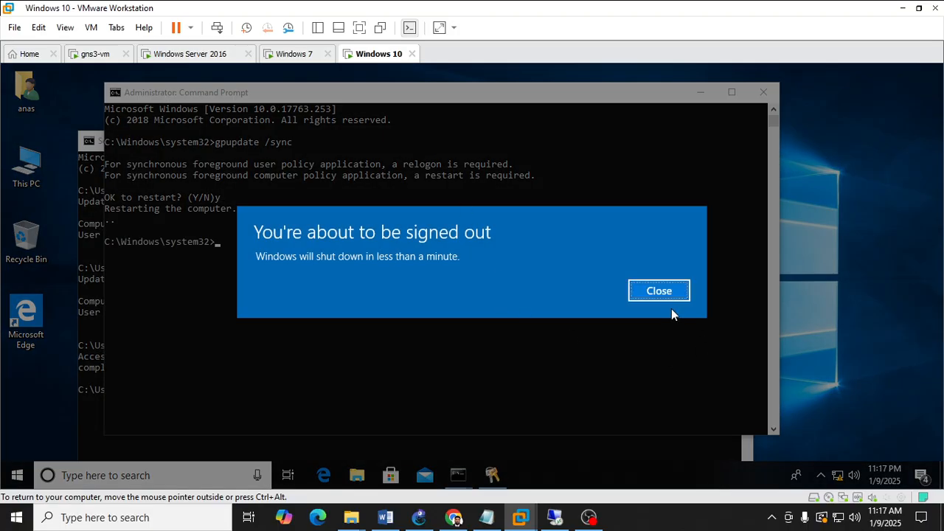
# Switch to the Windows 7 client, open a command prompt via Run and run gpupdate.
pyautogui.click(293, 54)
pyautogui.press('super+r')
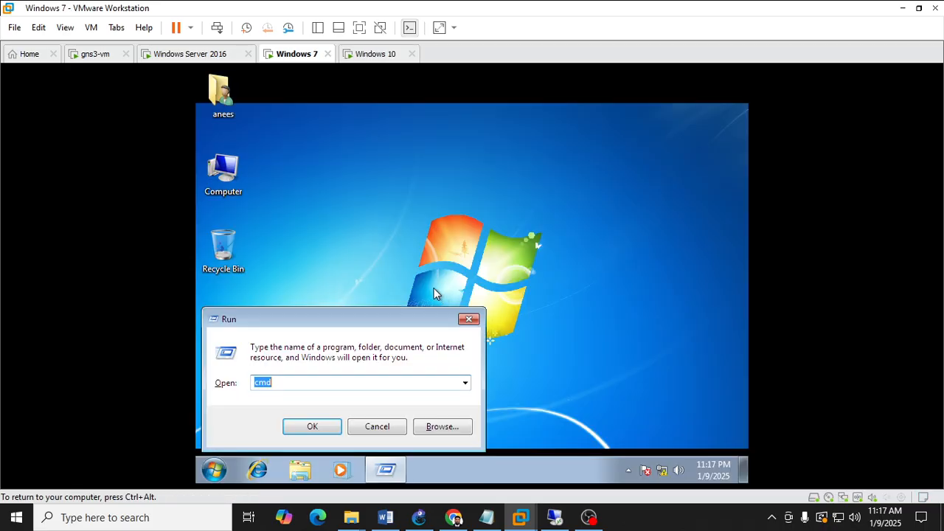
pyautogui.press('Return')
pyautogui.write('gp')
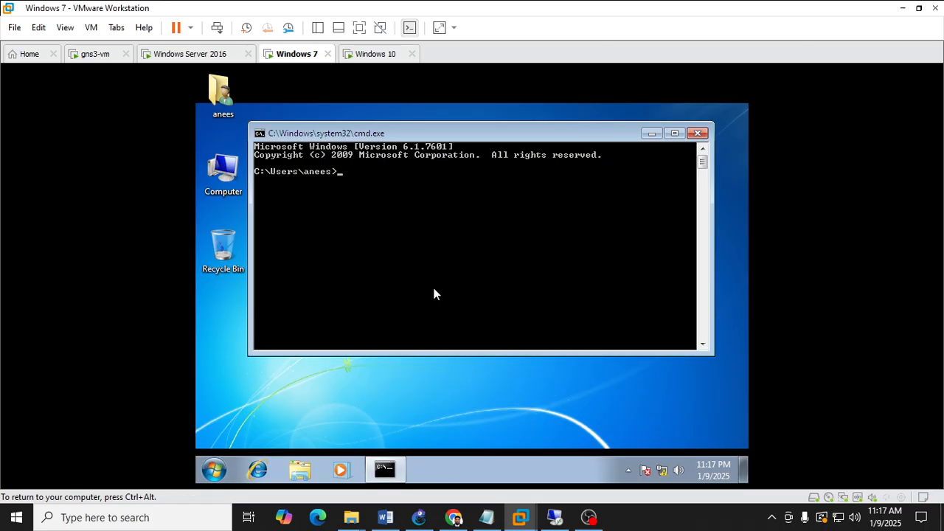
pyautogui.write('update')
pyautogui.press('Return')
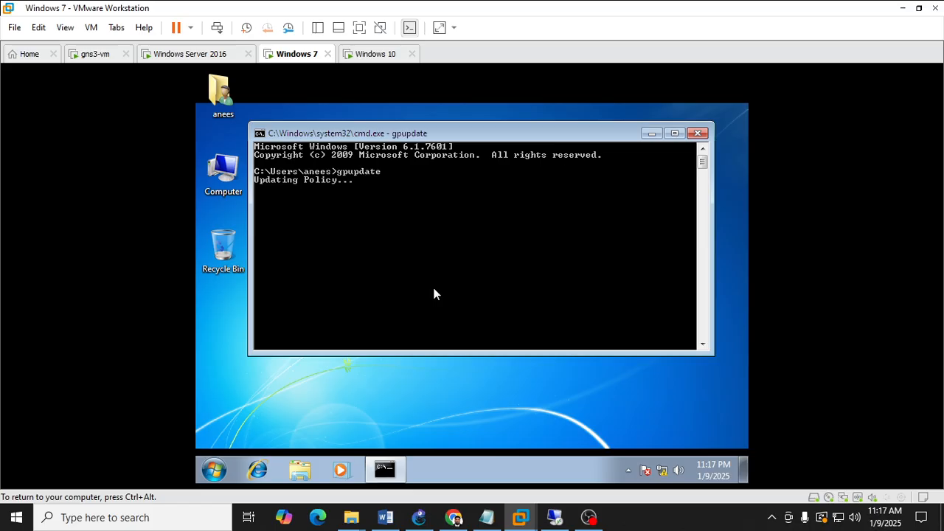
# Log off the current user on the Windows 7 client.
pyautogui.click(214, 469)
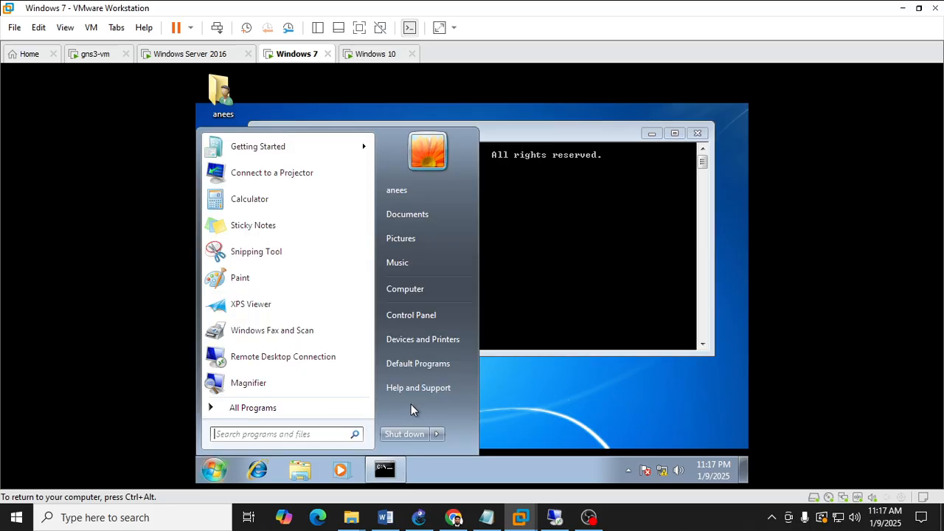
pyautogui.click(377, 58)
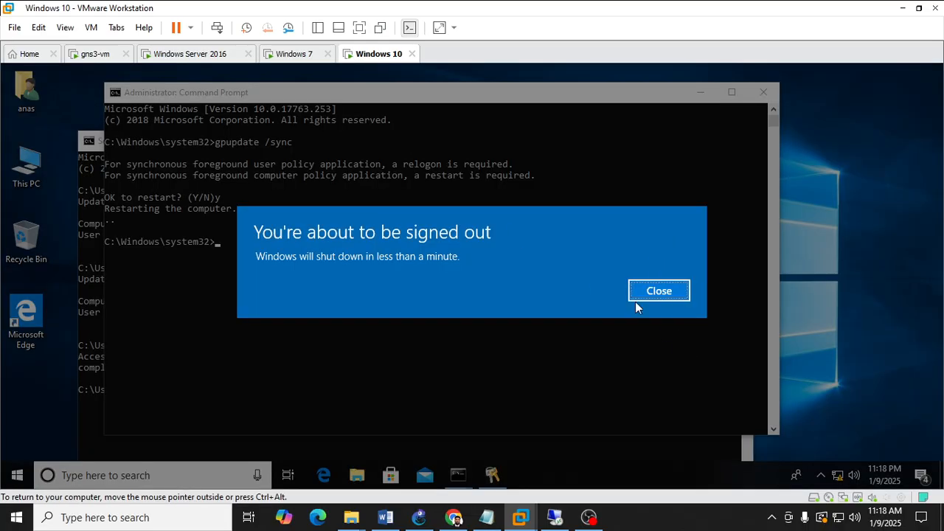
pyautogui.click(295, 58)
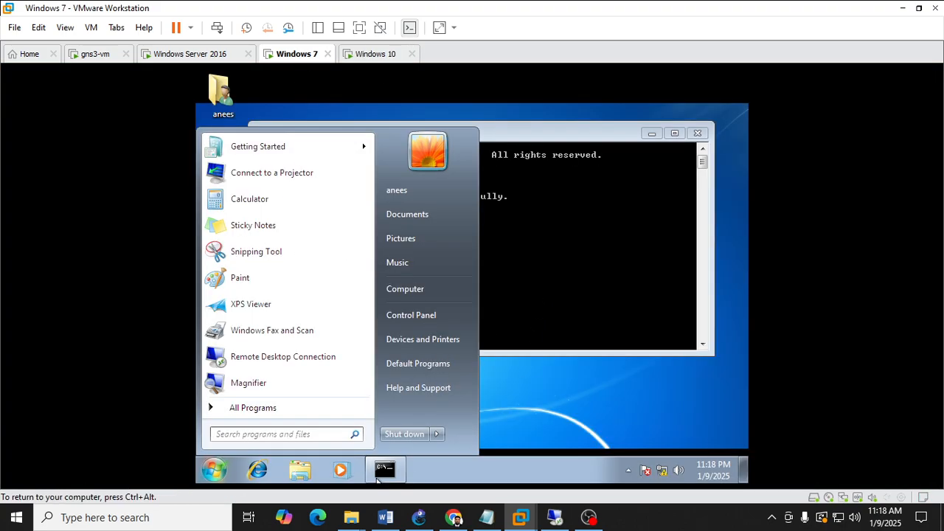
pyautogui.click(439, 436)
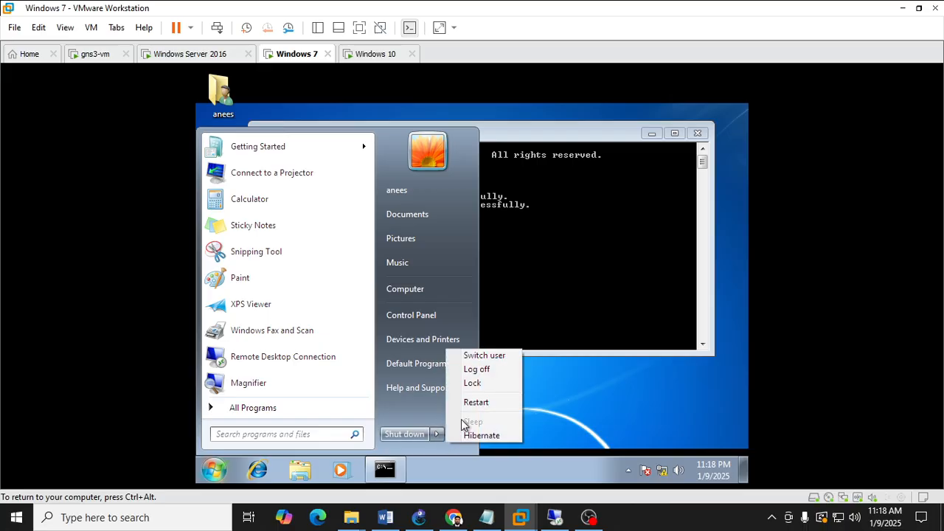
pyautogui.click(483, 369)
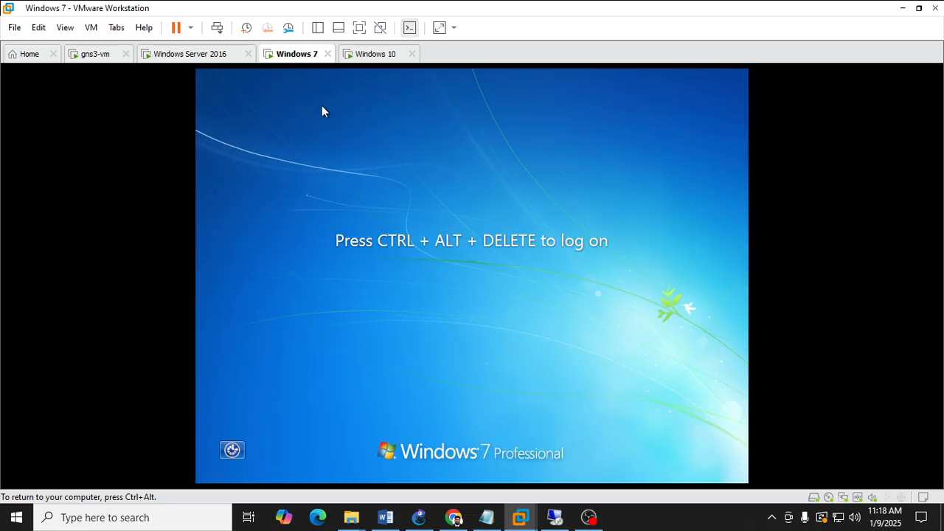
# Send Ctrl+Alt+Del to the Windows 7 client and log on as the domain user with the account password.
pyautogui.rightClick(296, 60)
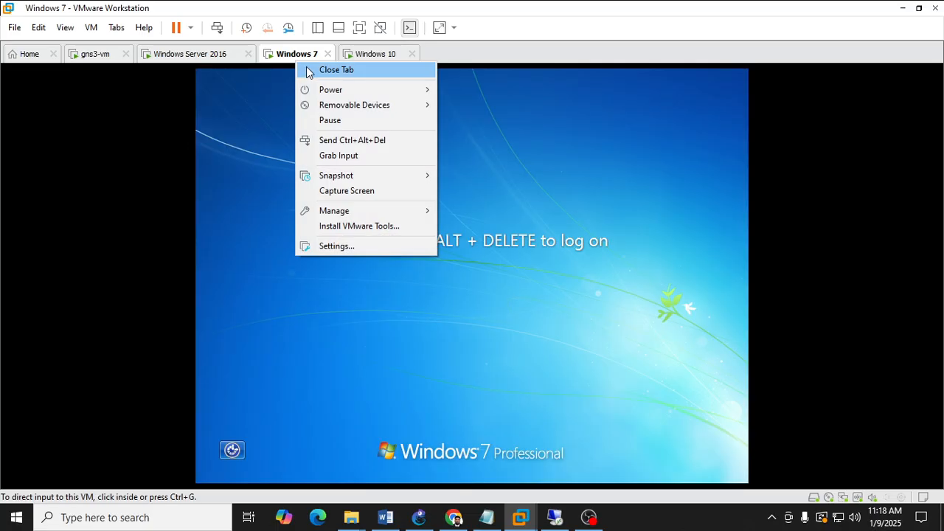
pyautogui.click(327, 140)
pyautogui.click(507, 354)
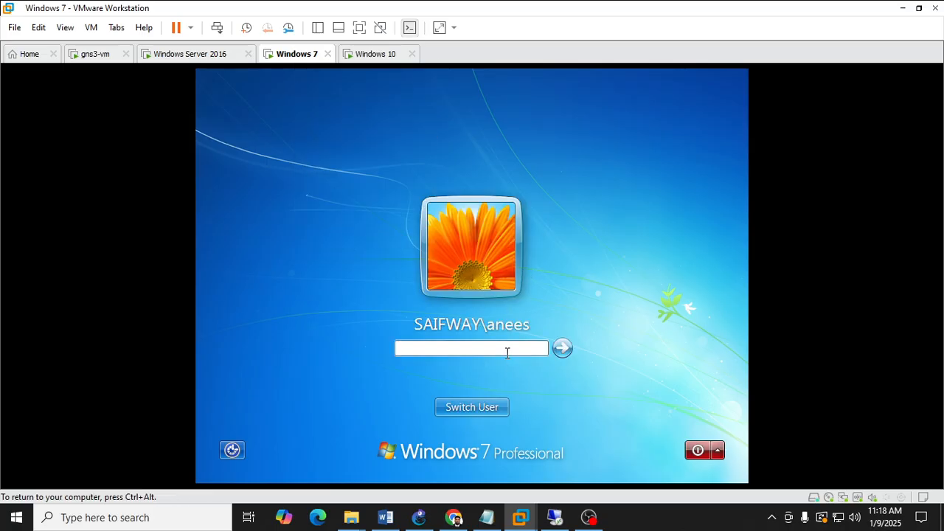
pyautogui.write('•••••••••')
pyautogui.press('Return')
pyautogui.press('Return')
pyautogui.write('•••••••')
pyautogui.press('Return')
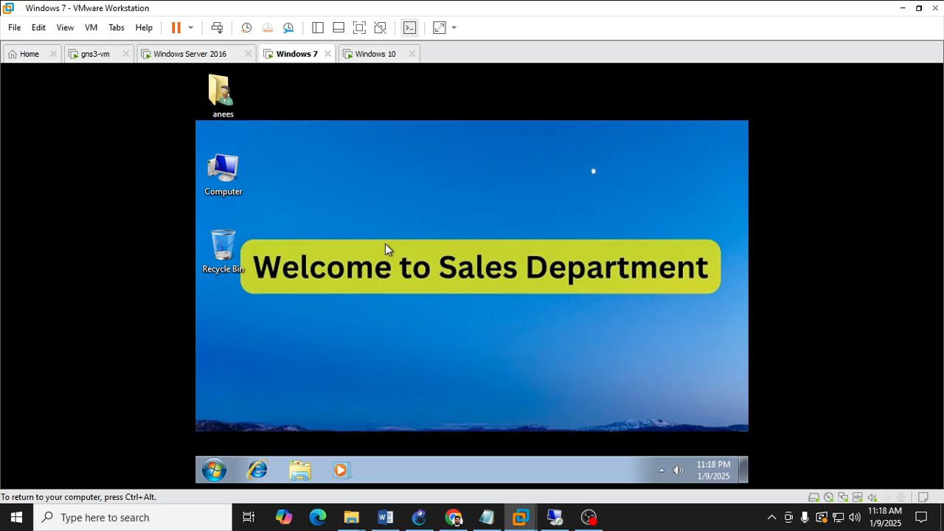
# Switch to the Windows 10 client and sign in with the user's account password.
pyautogui.click(368, 58)
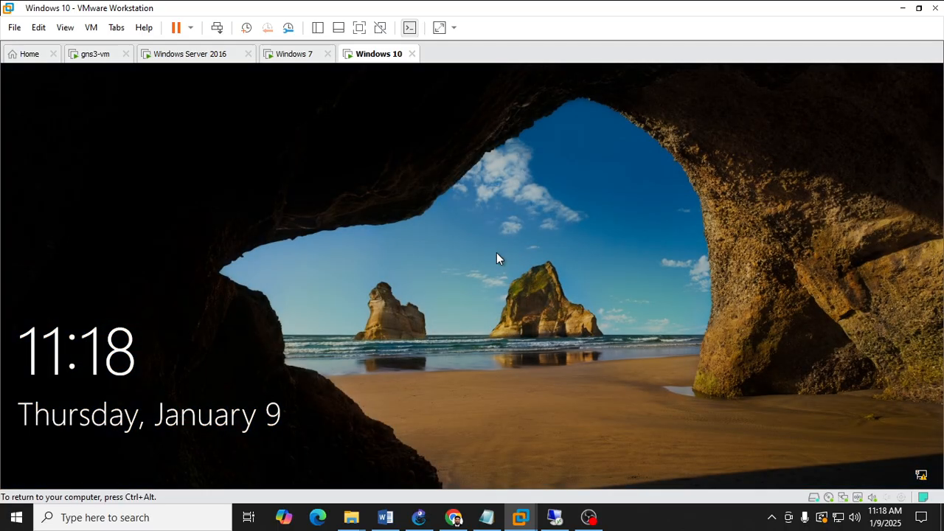
pyautogui.click(400, 222)
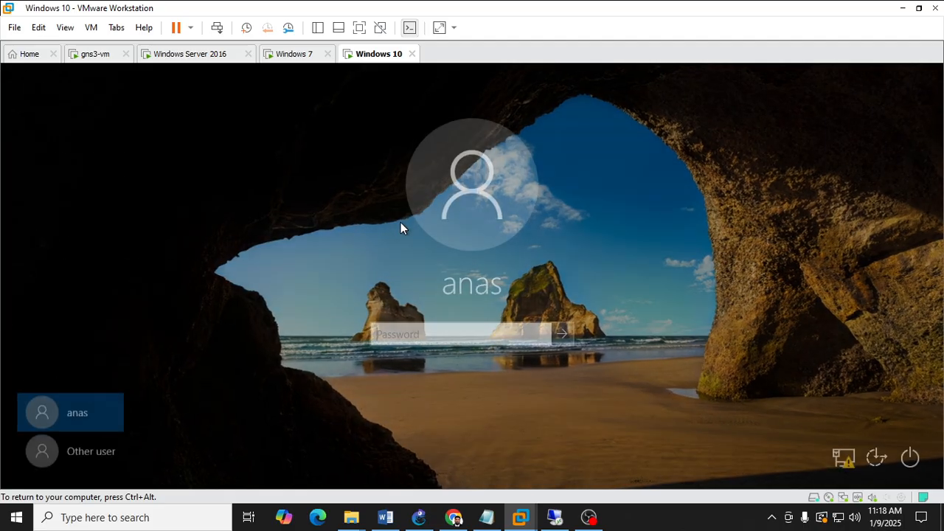
pyautogui.write('********')
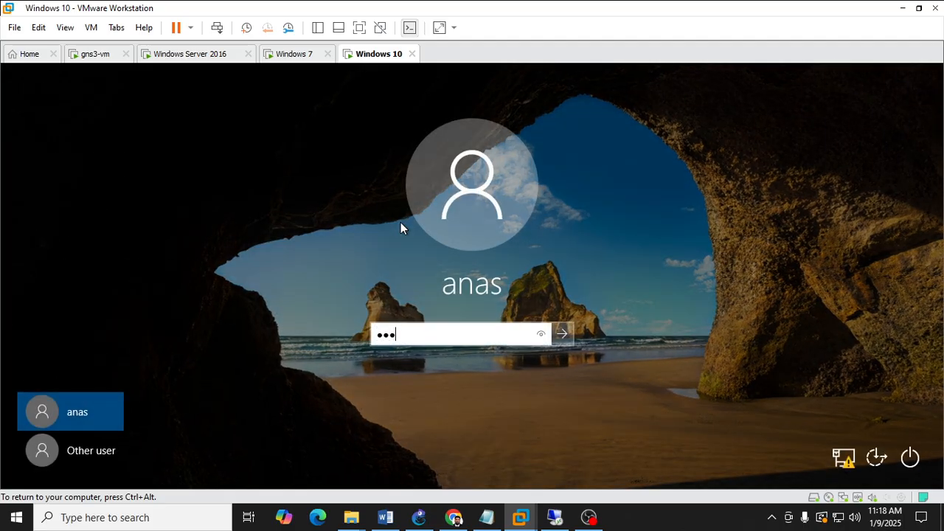
pyautogui.press('Return')
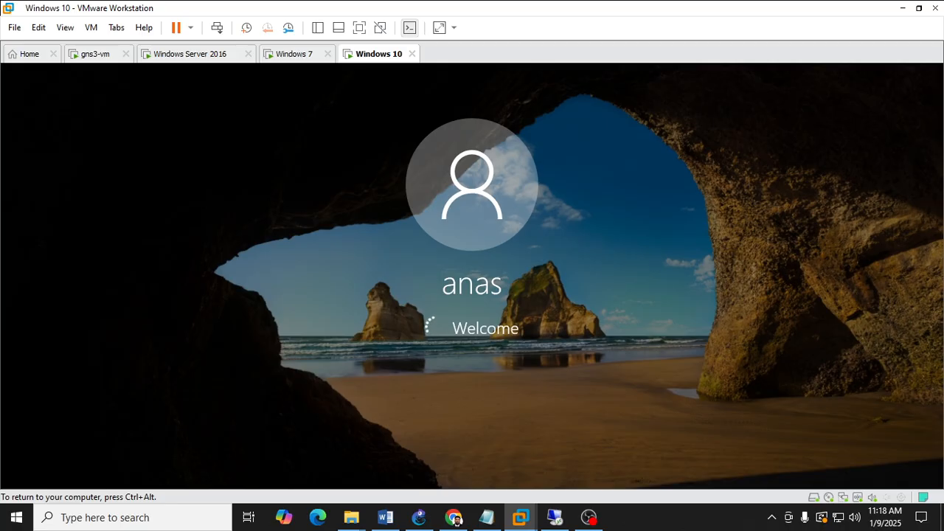
# Return to the server's Group Policy editor and enable the Remove Computer icon on the desktop policy under Desktop.
pyautogui.hotkey('ctrl', 'alt')
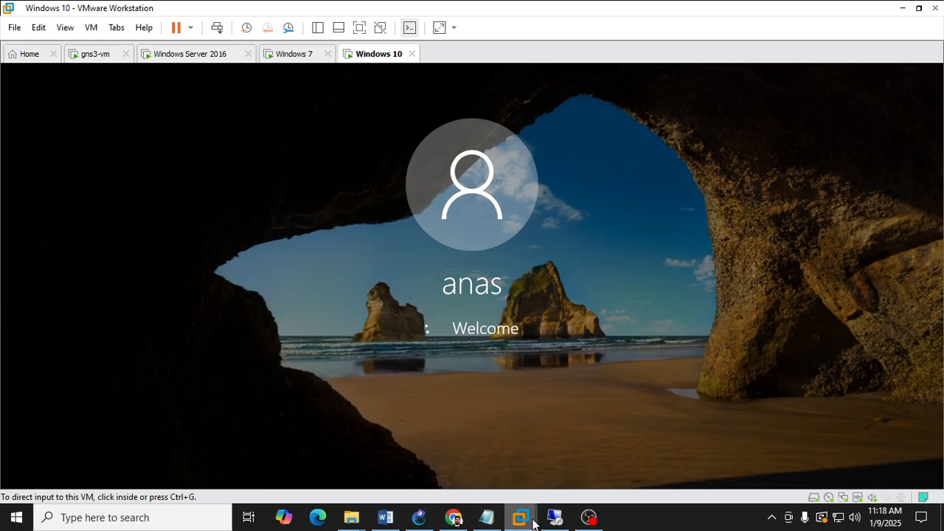
pyautogui.moveTo(531, 521)
pyautogui.click(490, 436)
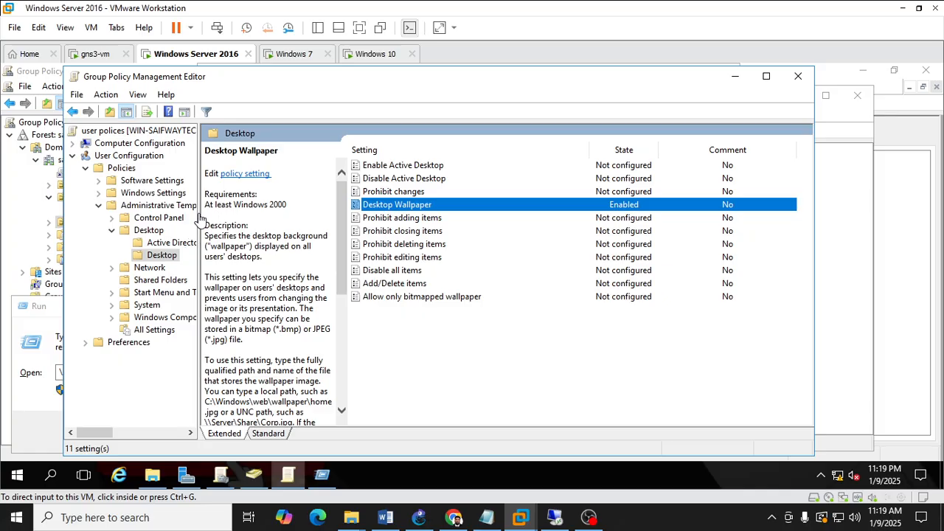
pyautogui.click(155, 254)
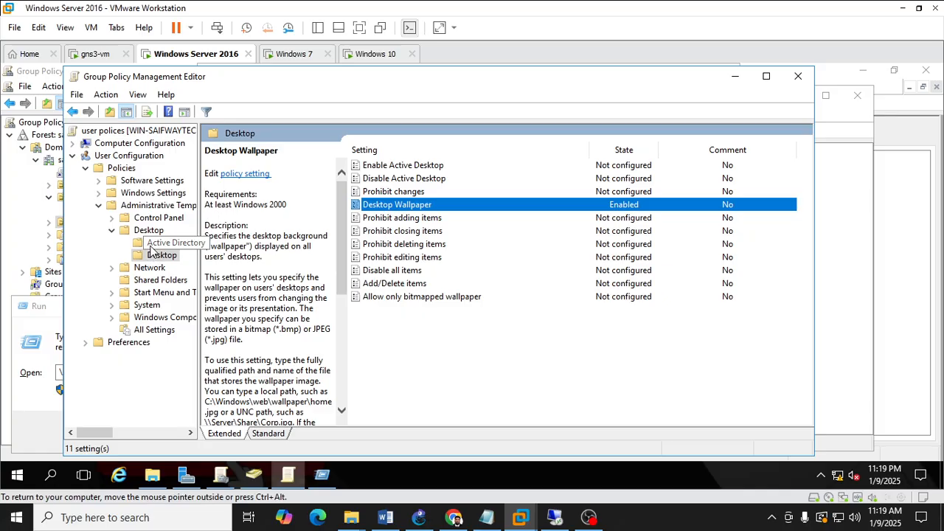
pyautogui.click(150, 232)
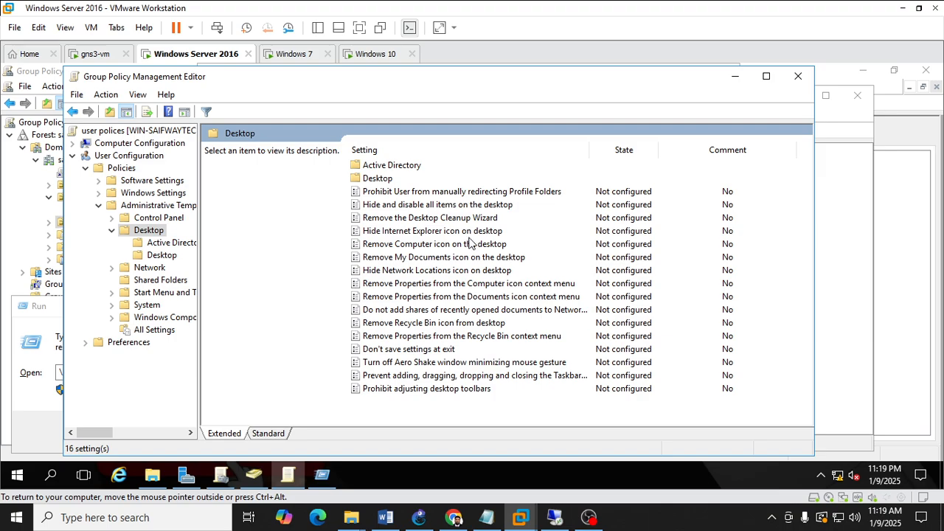
pyautogui.click(422, 248)
pyautogui.doubleClick(424, 249)
pyautogui.click(41, 166)
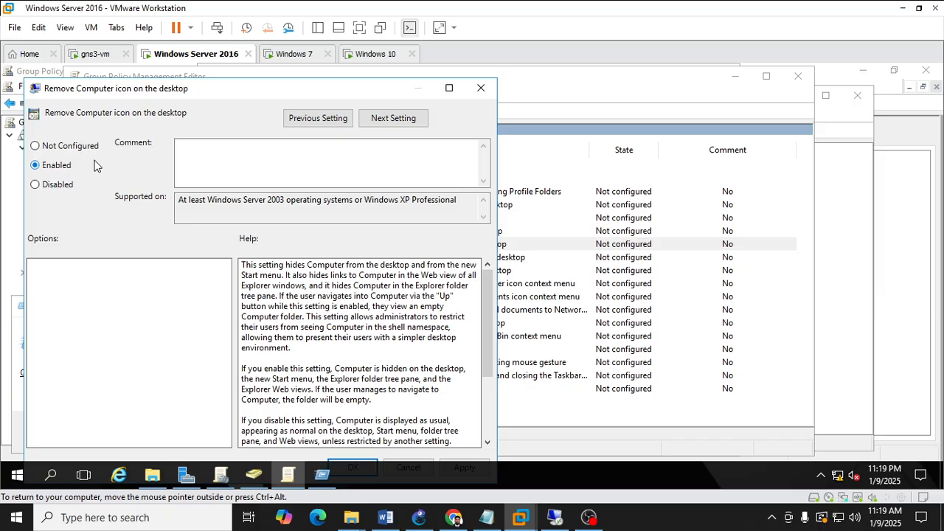
pyautogui.moveTo(237, 87)
pyautogui.mouseDown()
pyautogui.moveTo(236, 103)
pyautogui.moveTo(248, 81)
pyautogui.mouseUp()
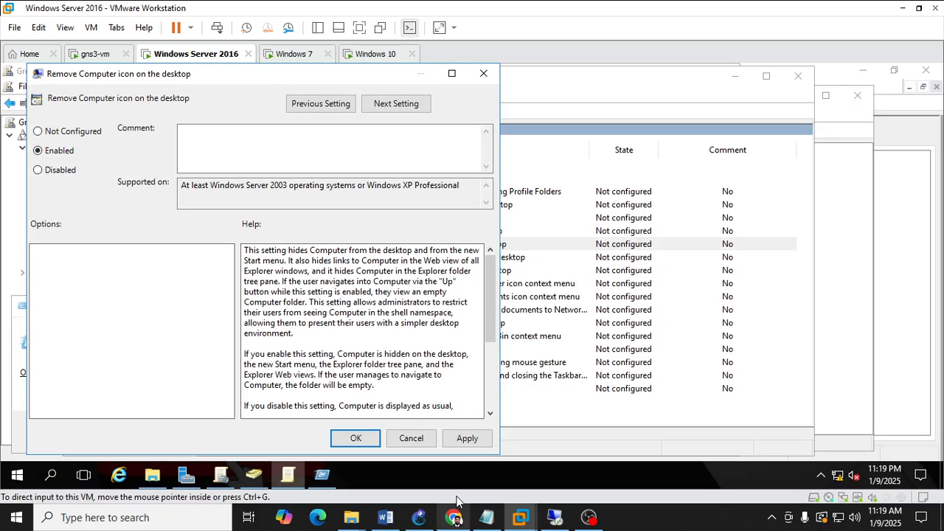
pyautogui.click(459, 439)
pyautogui.click(351, 441)
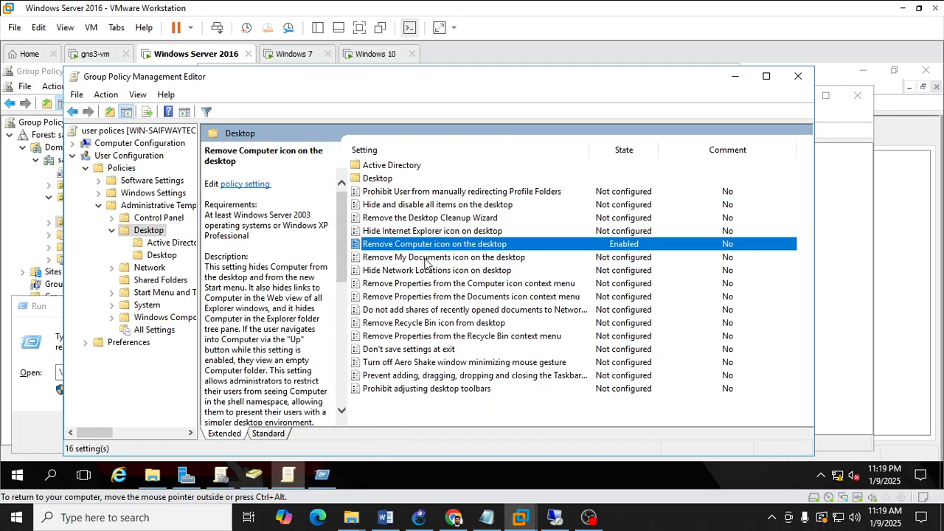
# Enable the Remove Recycle Bin icon from desktop policy and apply it.
pyautogui.doubleClick(431, 325)
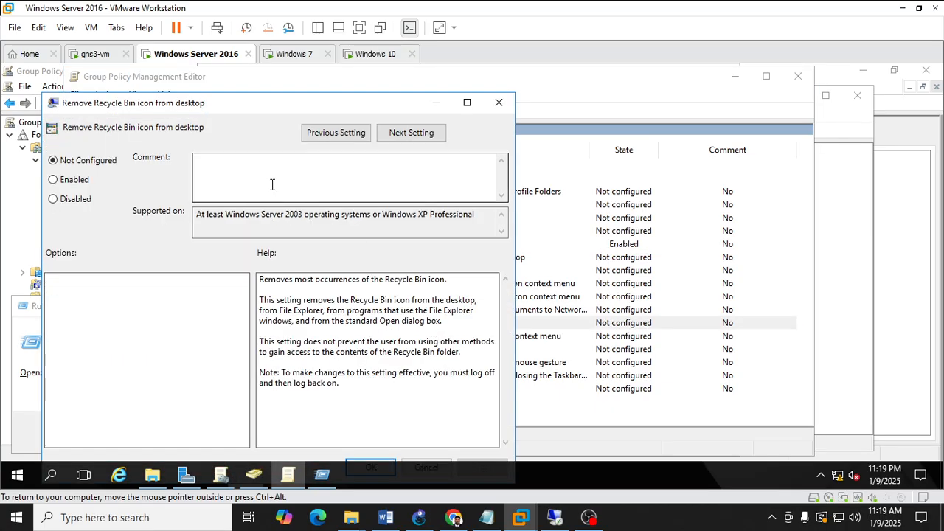
pyautogui.click(63, 182)
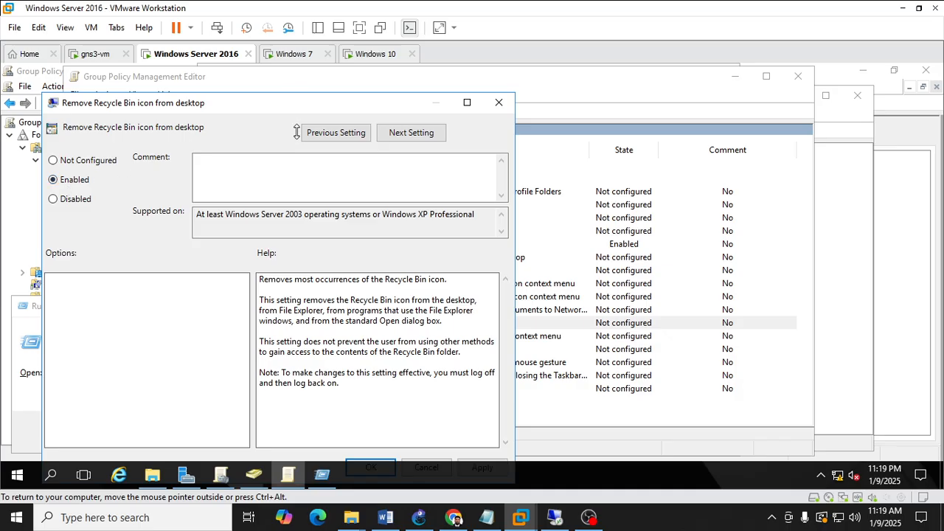
pyautogui.moveTo(296, 111); pyautogui.dragTo(298, 92)
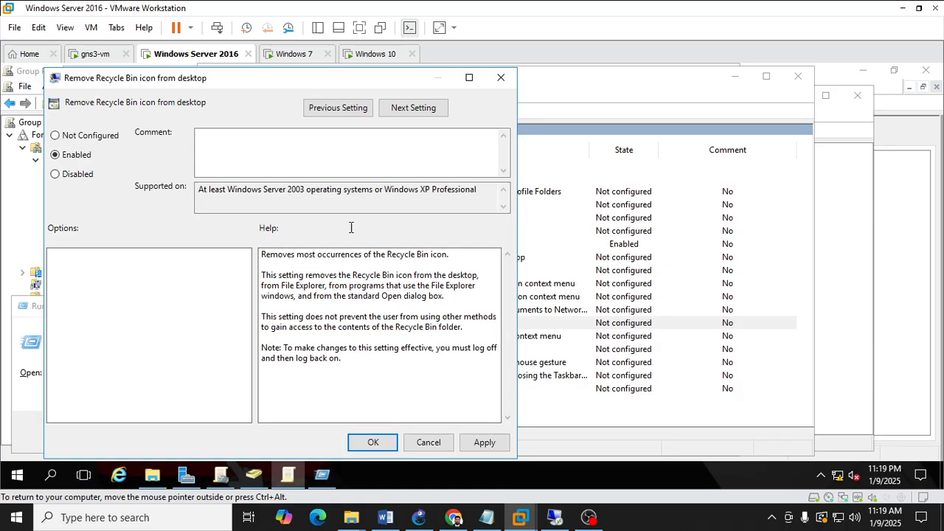
pyautogui.click(480, 442)
pyautogui.click(427, 442)
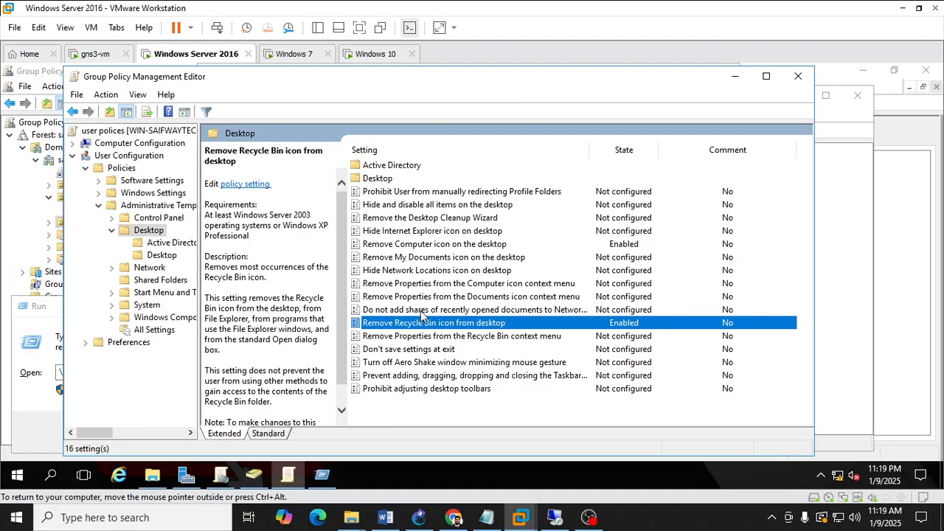
# Minimize the policy editor, switch to the Windows 7 client and refresh its desktop.
pyautogui.click(153, 293)
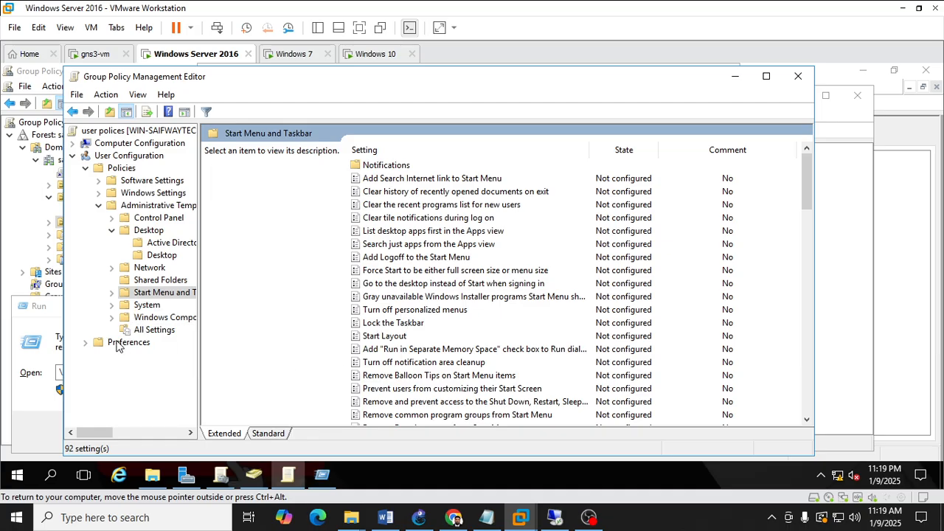
pyautogui.click(735, 77)
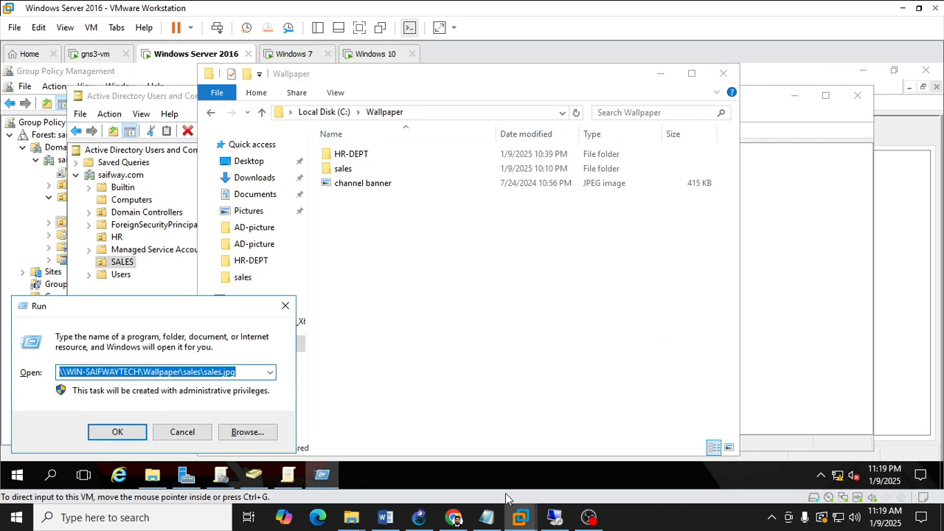
pyautogui.moveTo(521, 516)
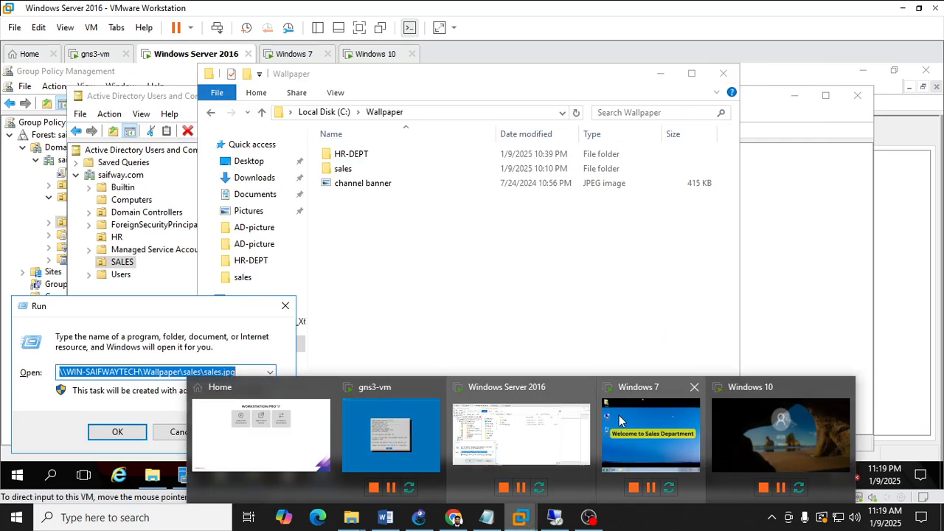
pyautogui.click(650, 435)
pyautogui.rightClick(385, 209)
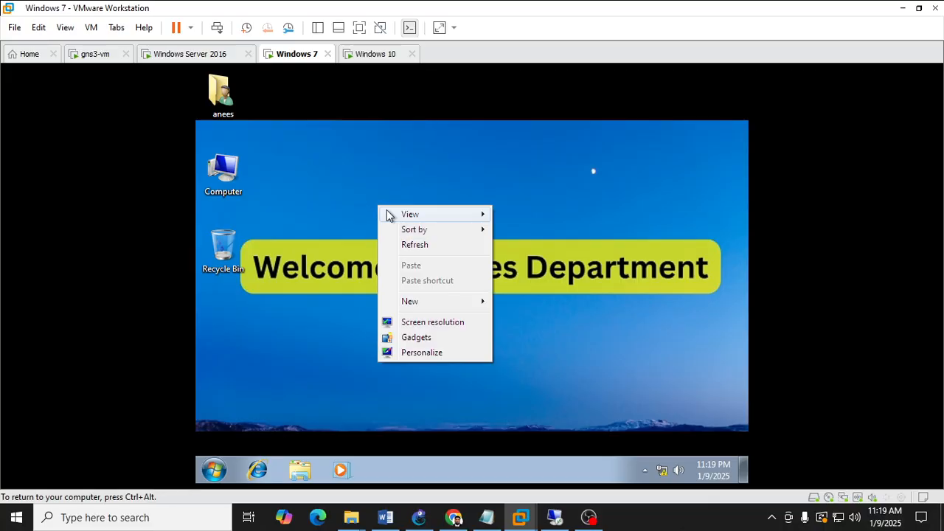
pyautogui.click(407, 244)
pyautogui.rightClick(405, 243)
pyautogui.click(444, 283)
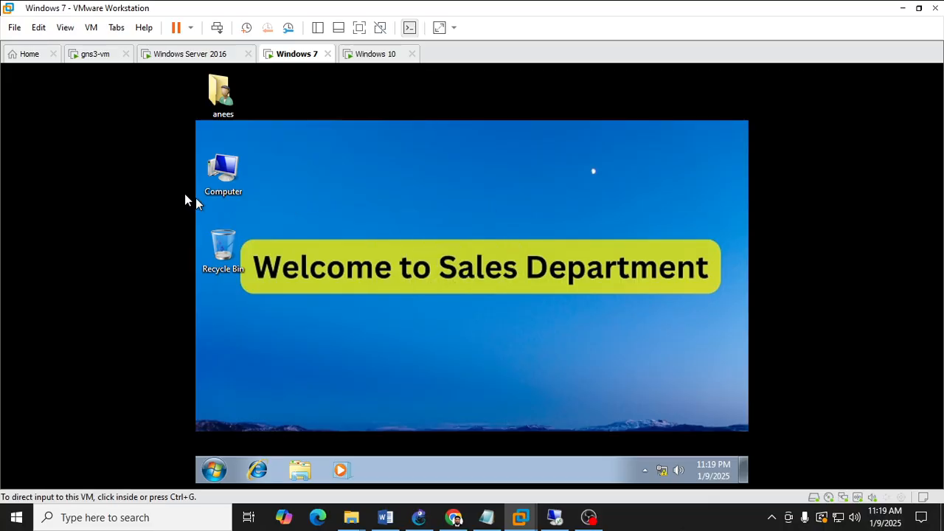
# Switch to the Windows 10 client and examine its desktop.
pyautogui.click(344, 67)
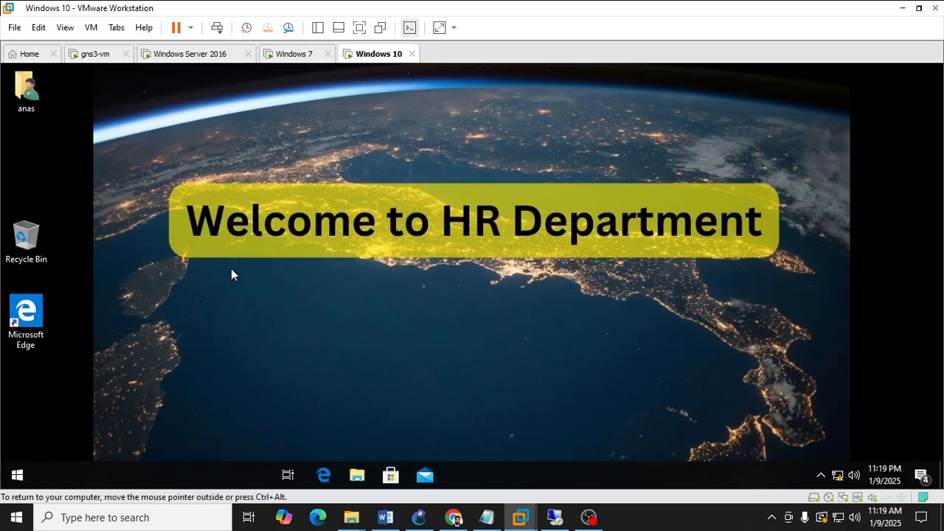
pyautogui.rightClick(413, 233)
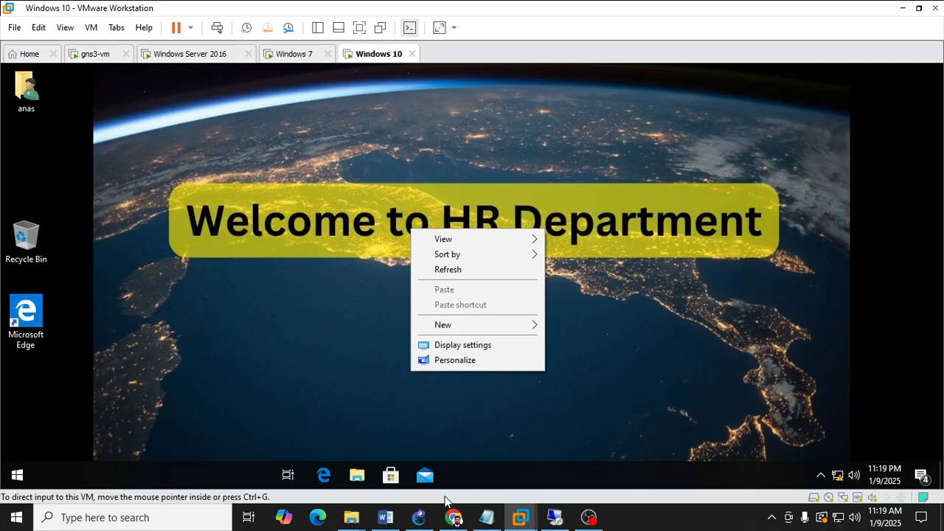
pyautogui.moveTo(521, 517)
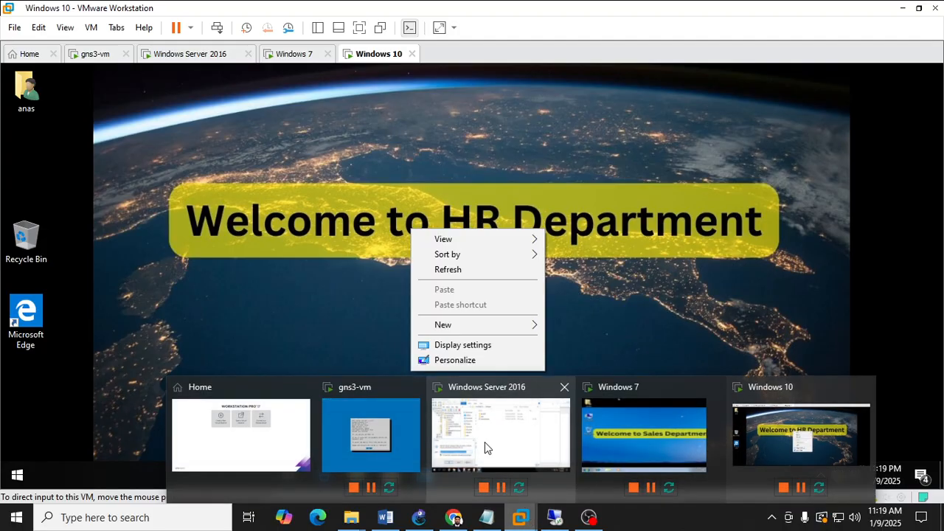
# Switch to the server and close the Run dialog.
pyautogui.click(484, 443)
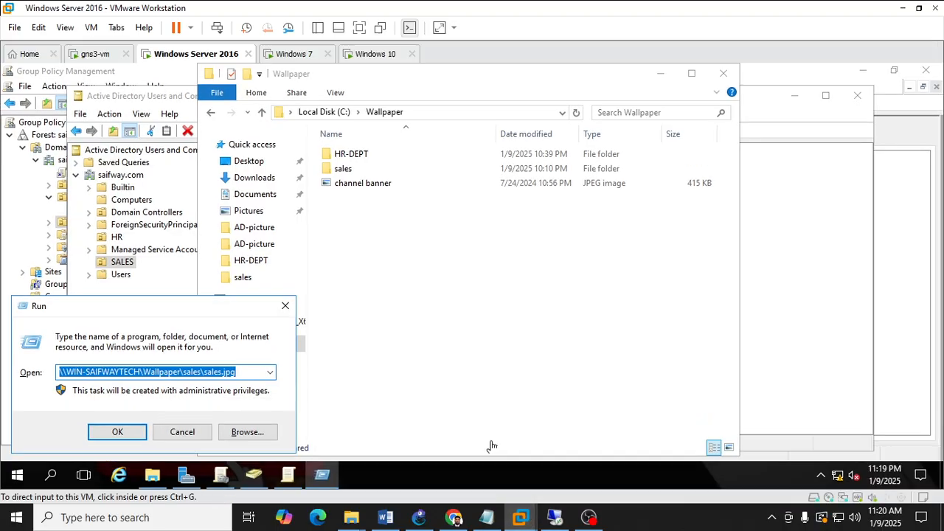
pyautogui.click(286, 305)
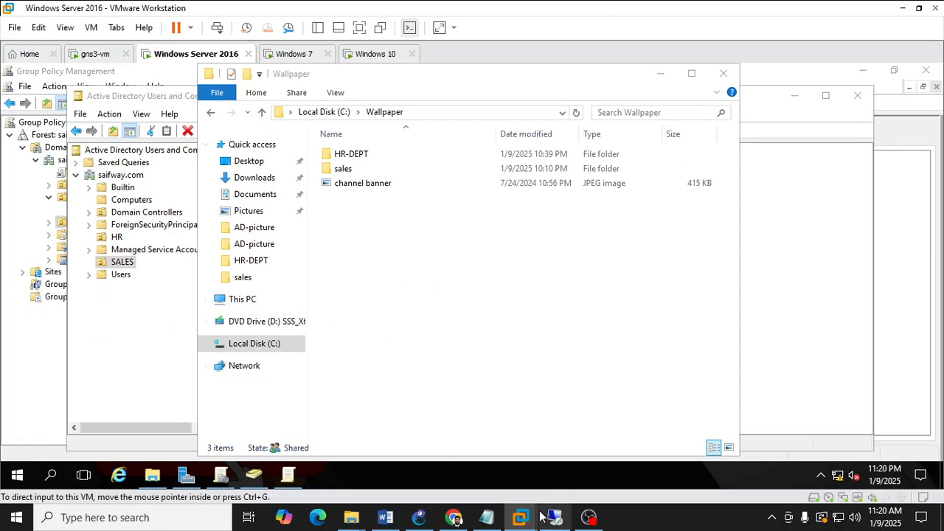
# Switch back to the Windows 7 client and examine its desktop icons.
pyautogui.moveTo(521, 517)
pyautogui.click(655, 446)
pyautogui.click(412, 284)
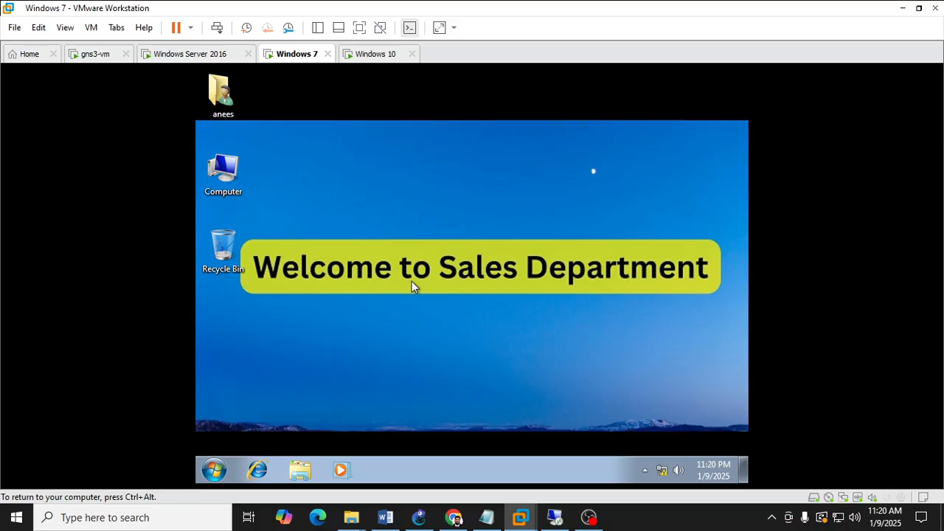